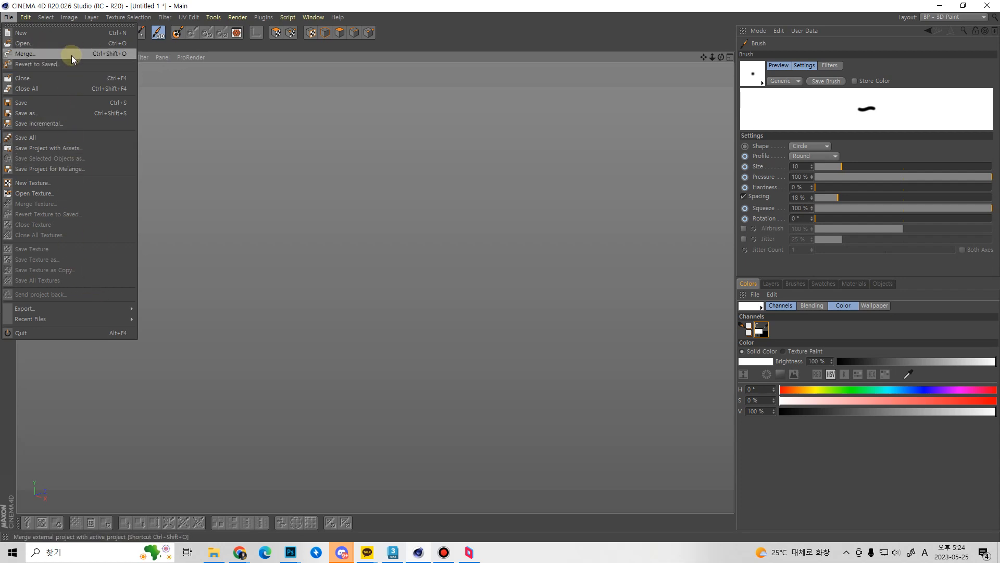
Open Entrance.fbx from E:\sdg\230525_Adventureinn using the default FBX import settings.
click(69, 46)
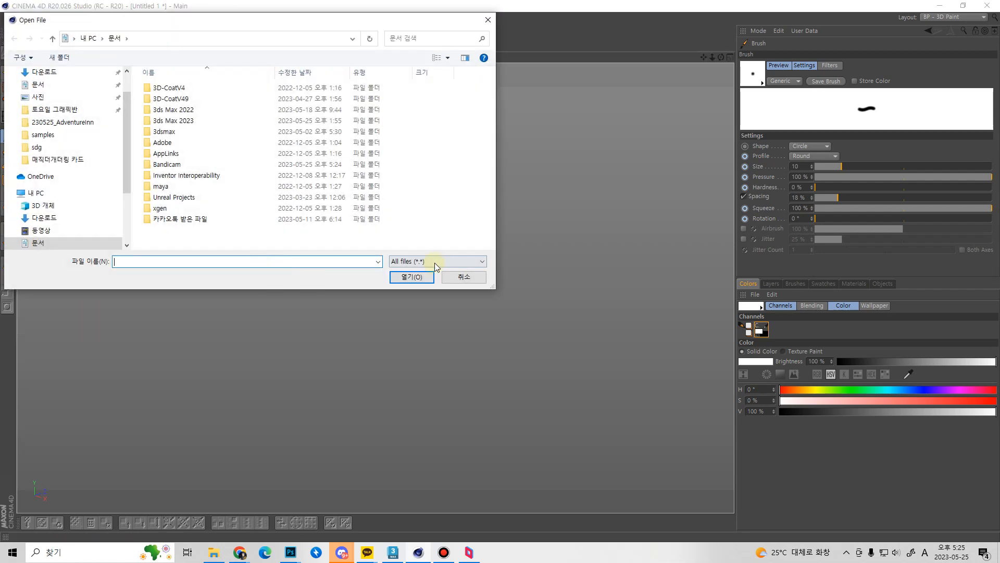
click(436, 261)
click(438, 272)
scroll(77, 204, down, 2)
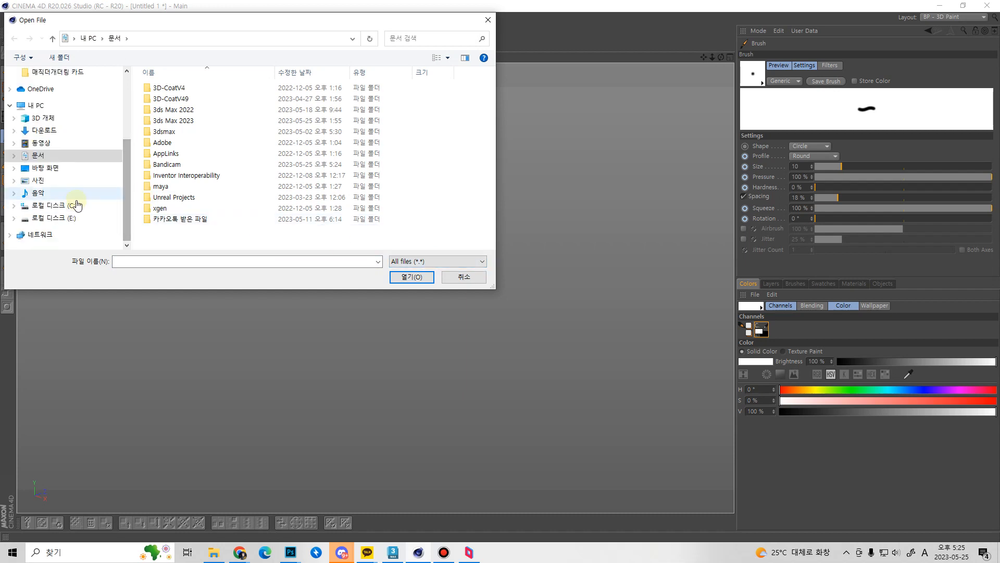
click(78, 218)
click(175, 175)
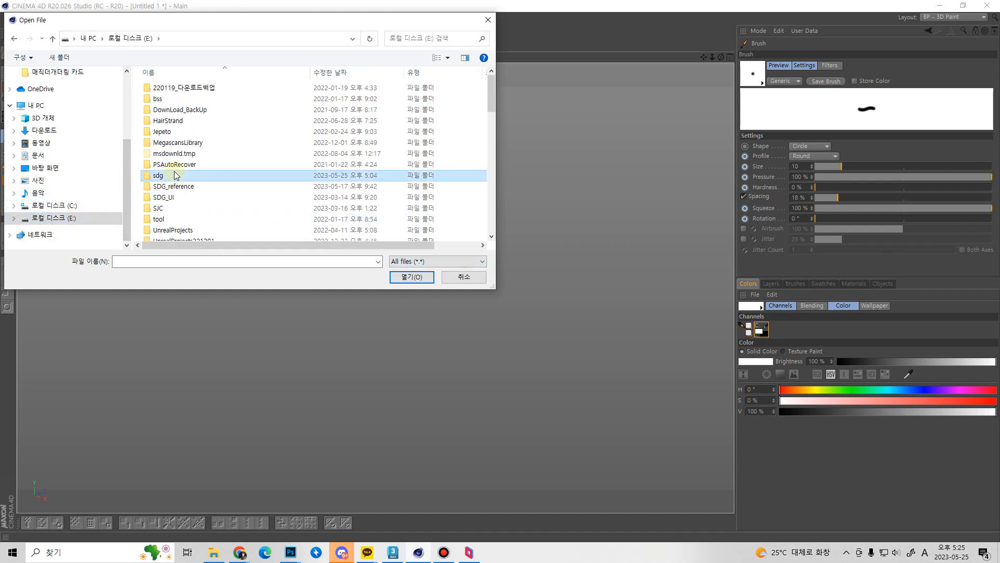
double_click(175, 175)
double_click(222, 102)
click(186, 91)
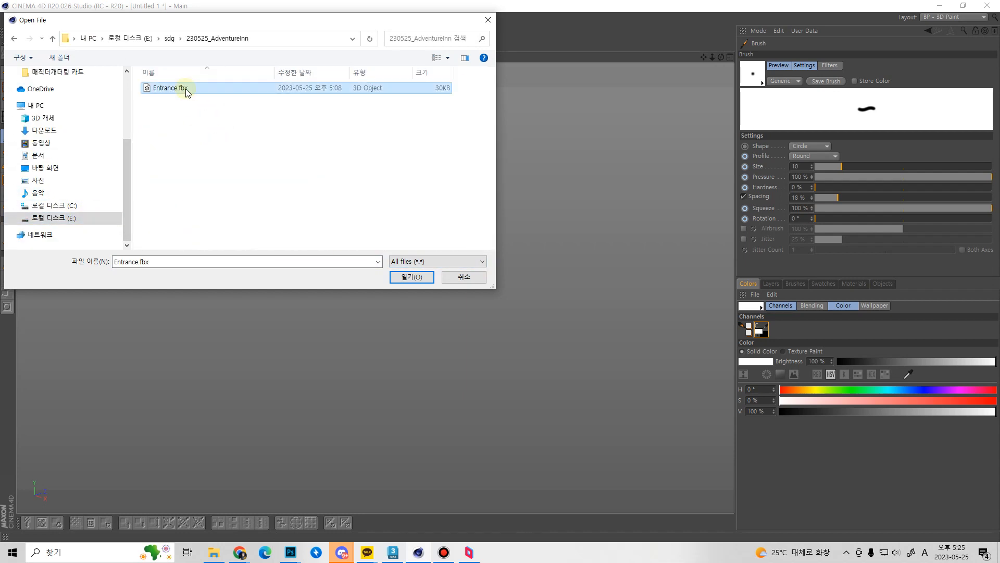
click(410, 278)
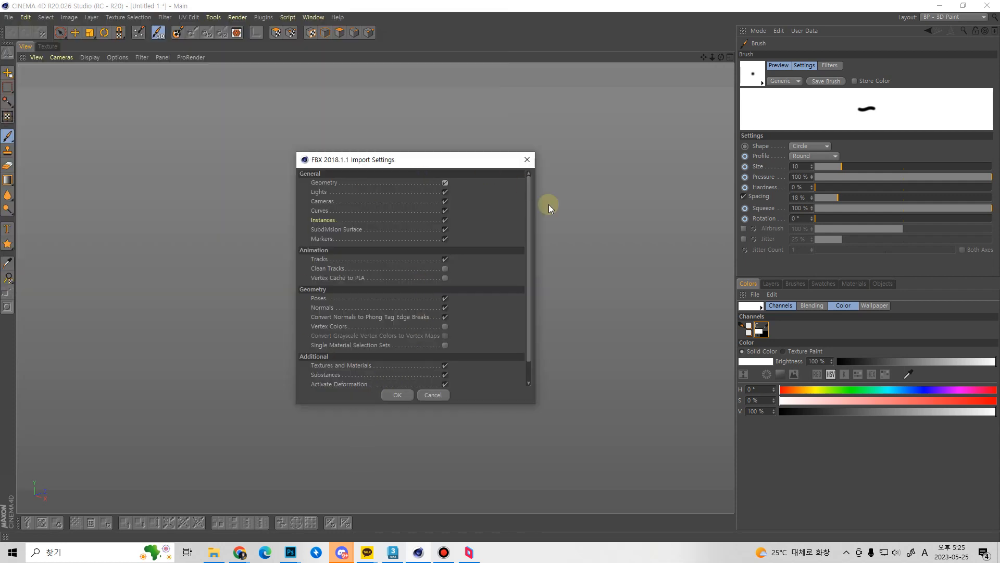
drag(528, 201, 528, 239)
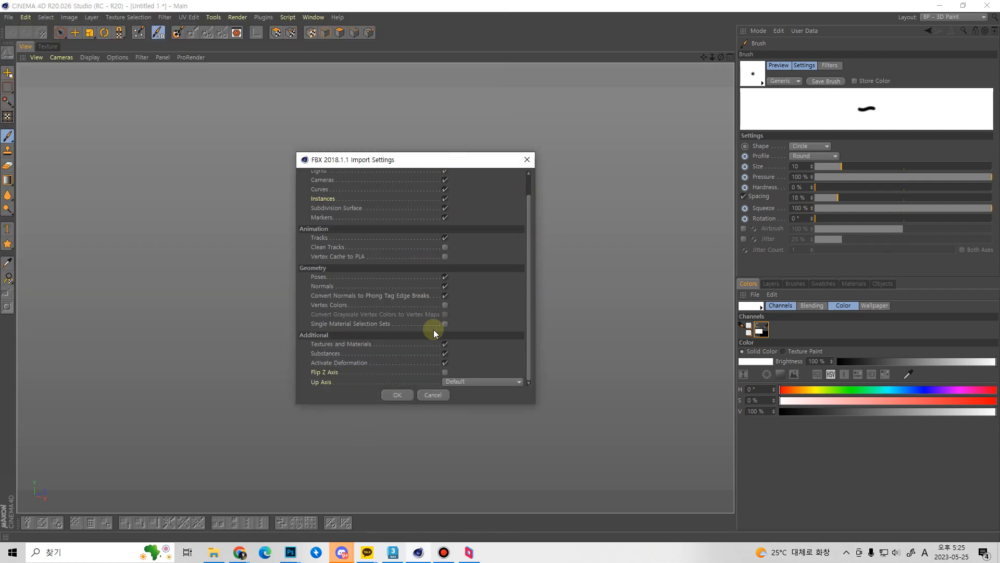
click(401, 391)
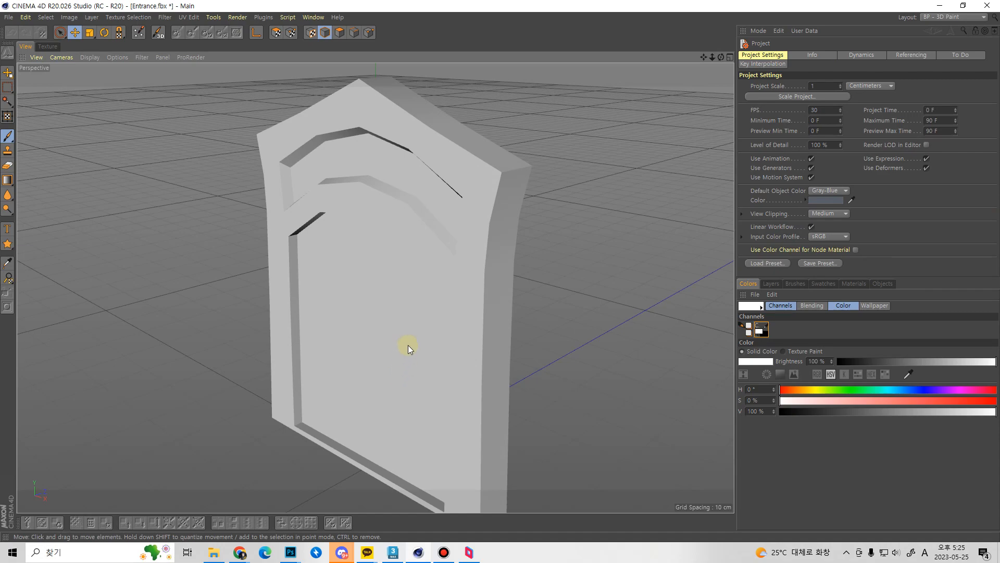
Examine the imported entrance model from the front and from several angles.
alt+drag(321, 408, 402, 374)
alt+right_drag(411, 401, 384, 194)
alt+drag(375, 288, 375, 330)
alt+middle_drag(374, 330, 358, 361)
alt+right_drag(384, 315, 402, 288)
alt+middle_drag(420, 356, 432, 315)
alt+drag(432, 322, 429, 289)
alt+right_drag(429, 289, 455, 309)
alt+middle_drag(455, 309, 464, 327)
mouse_move(465, 327)
alt+mouse_down()
mouse_move(431, 302)
mouse_move(447, 329)
alt+mouse_up()
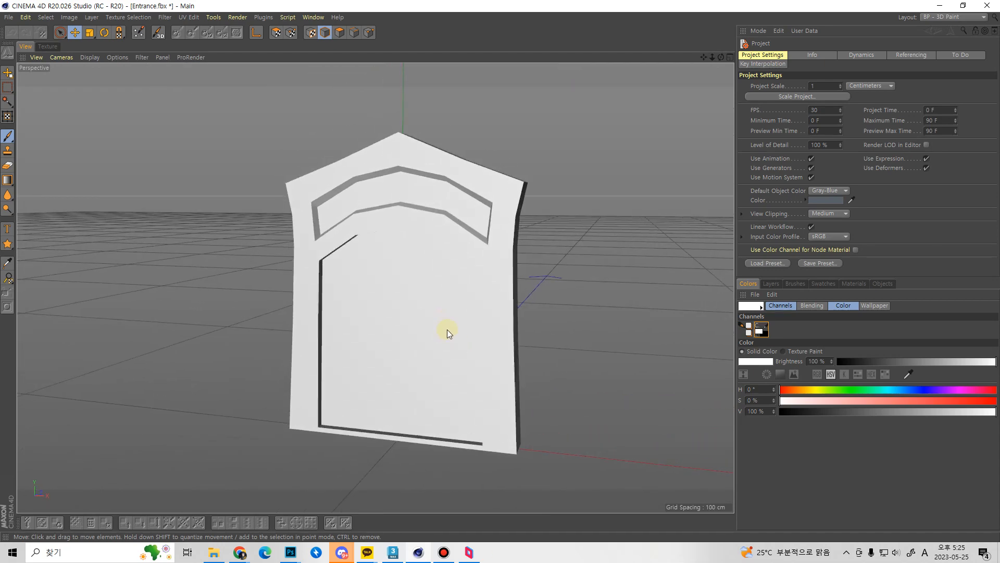
Set the perspective view's display mode to Gouraud Shading (Lines).
click(92, 58)
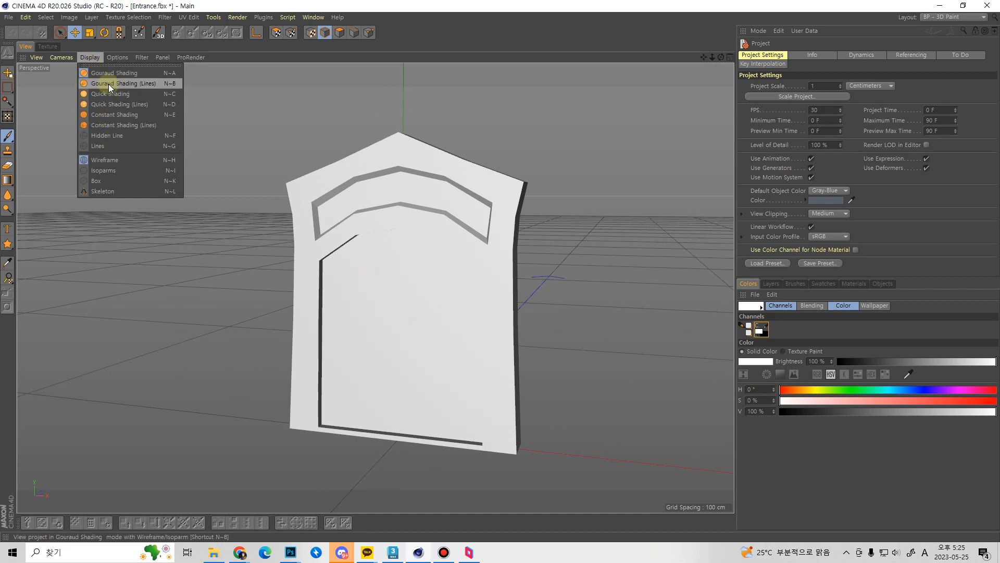
click(152, 81)
click(142, 127)
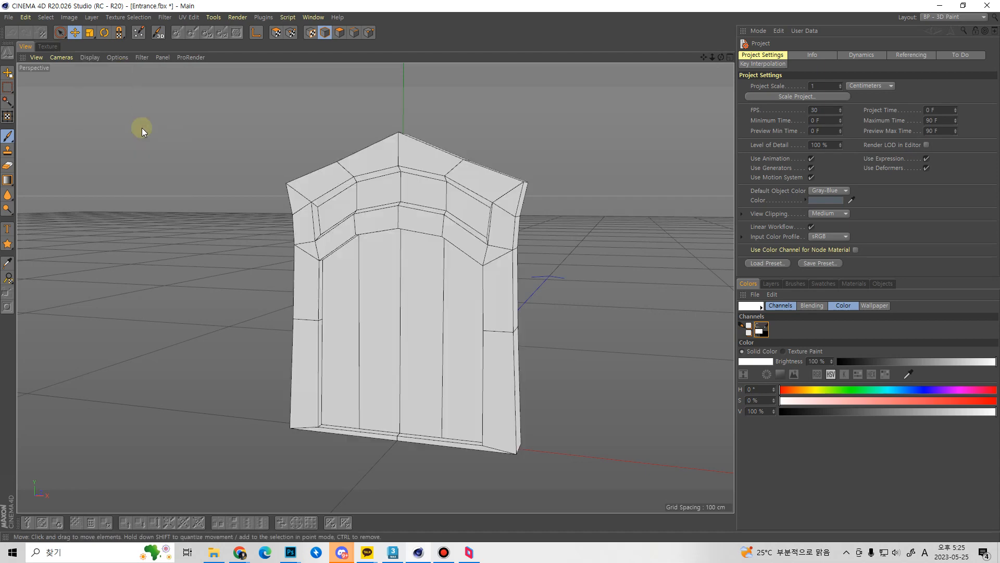
mouse_move(410, 297)
alt+mouse_down()
mouse_move(509, 303)
mouse_move(509, 323)
mouse_move(459, 307)
alt+mouse_up()
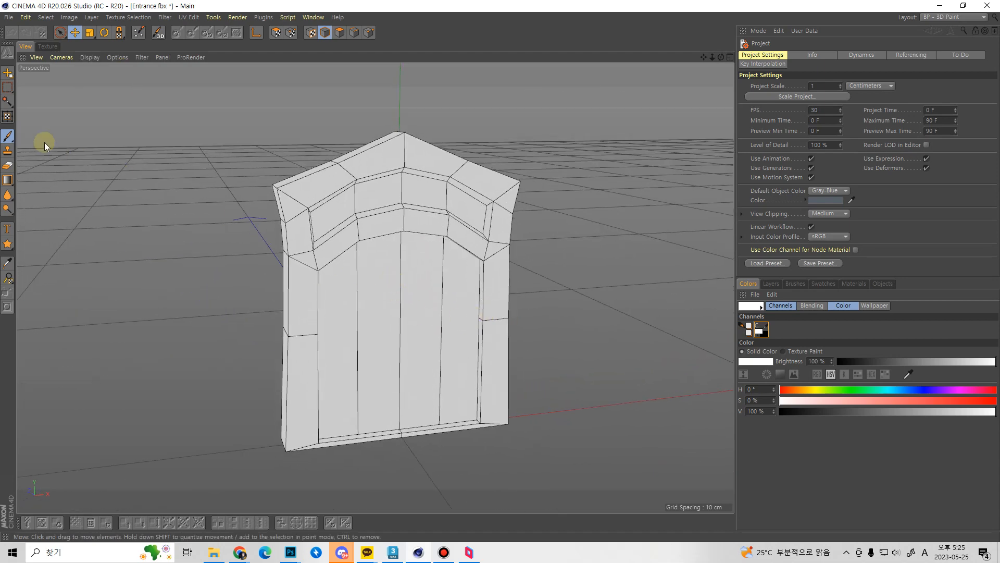
Activate the paint brush and enable the Entrance material for 3D painting.
click(8, 136)
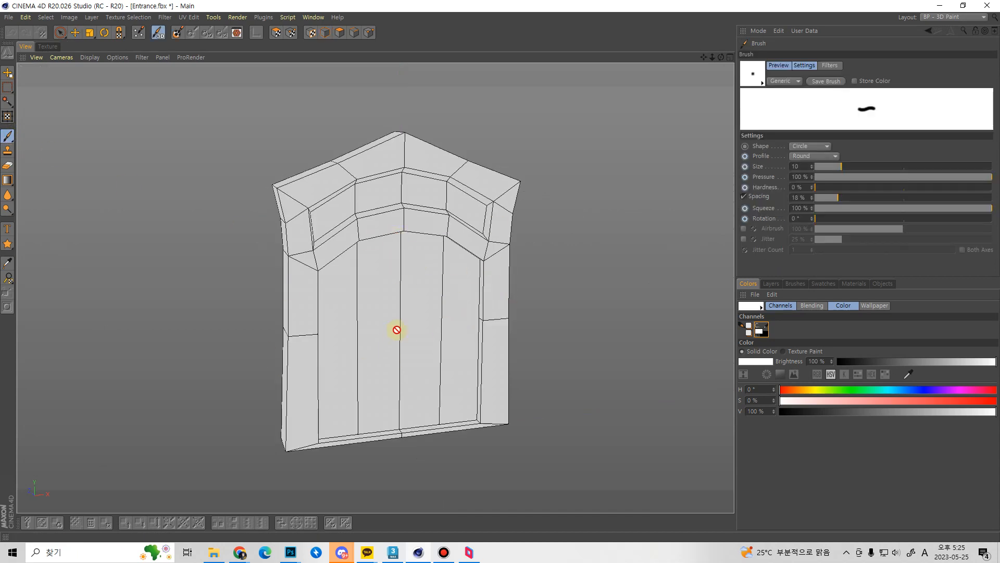
click(854, 284)
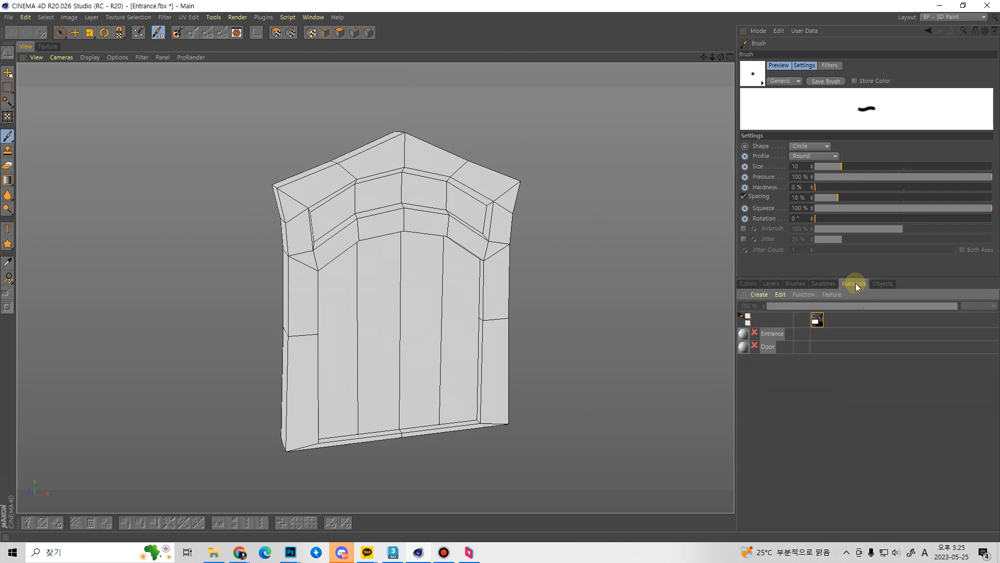
click(755, 333)
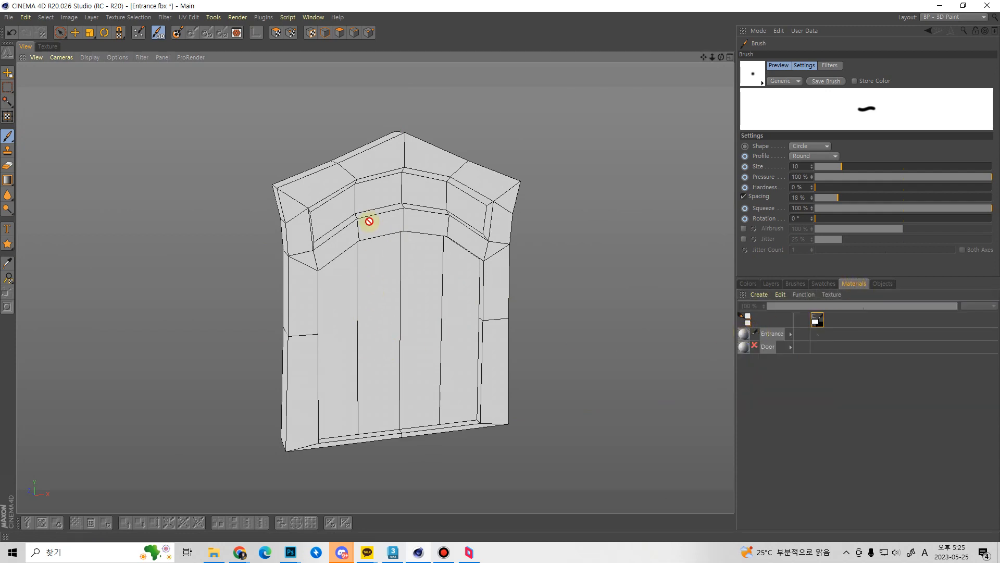
Create a new 1024 x 1024 pixel, 8-bit RGB texture named EntranceDoor in the Entrance material's color channel.
click(743, 335)
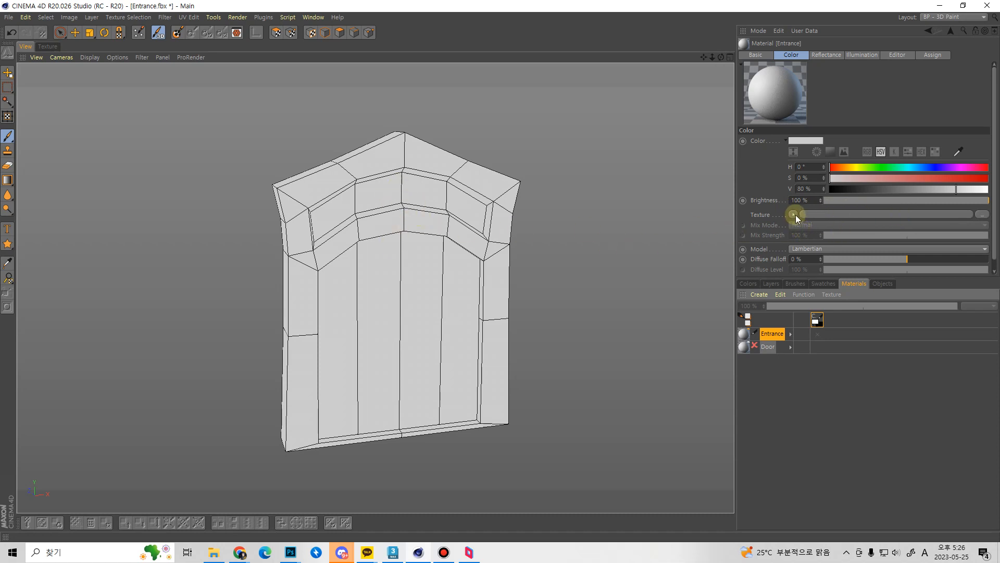
click(983, 214)
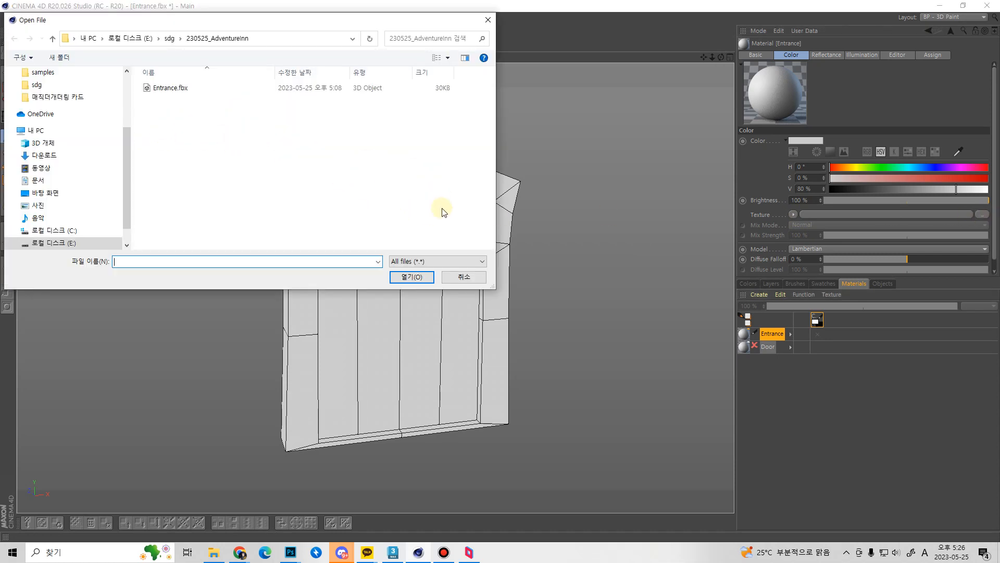
click(463, 277)
click(794, 214)
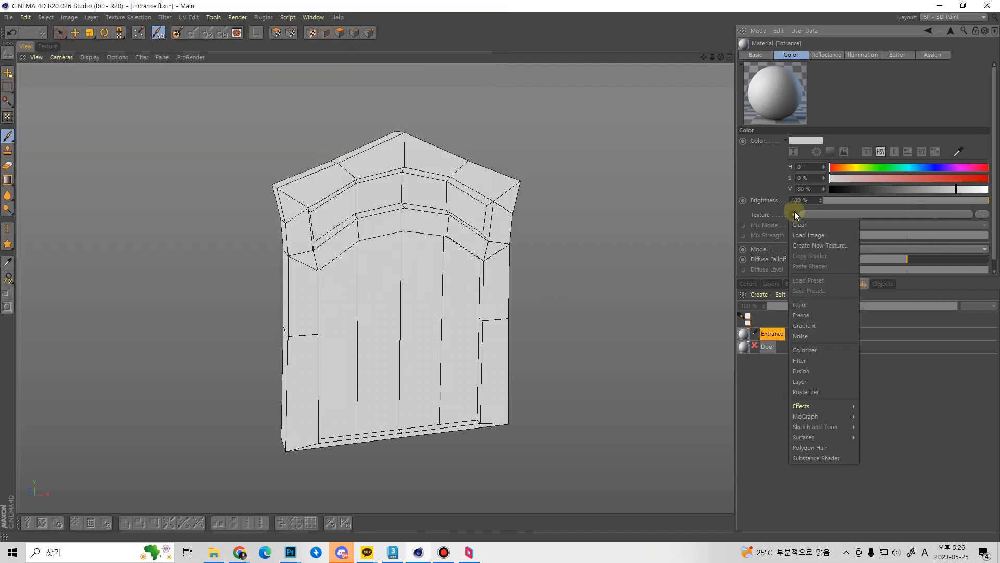
click(808, 249)
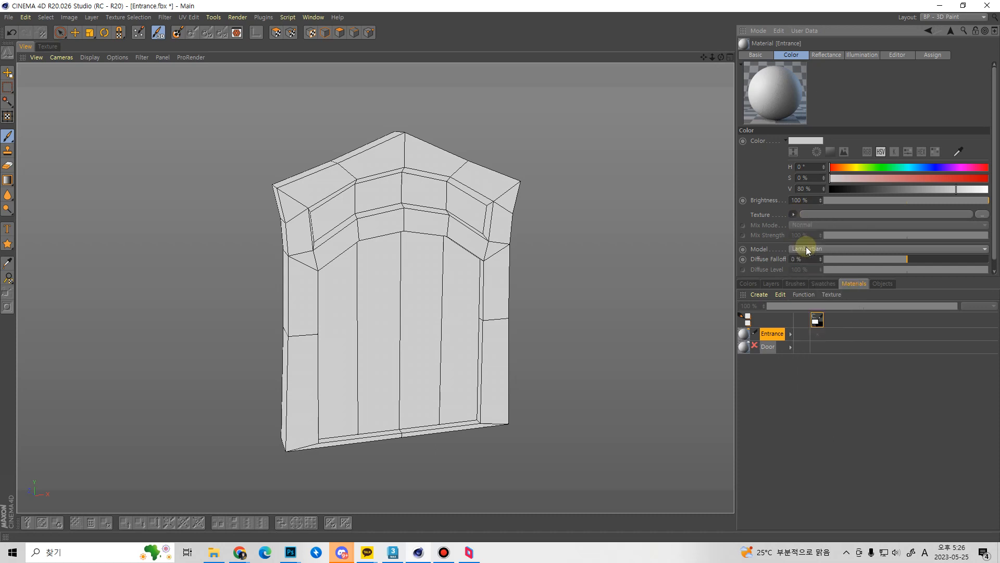
drag(792, 149, 637, 75)
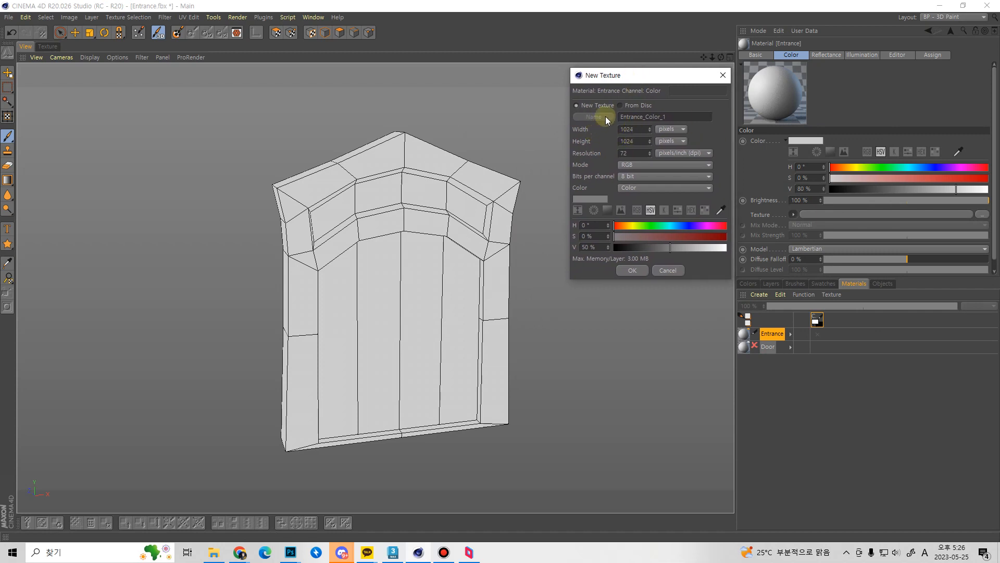
drag(672, 117, 642, 117)
text(Door)
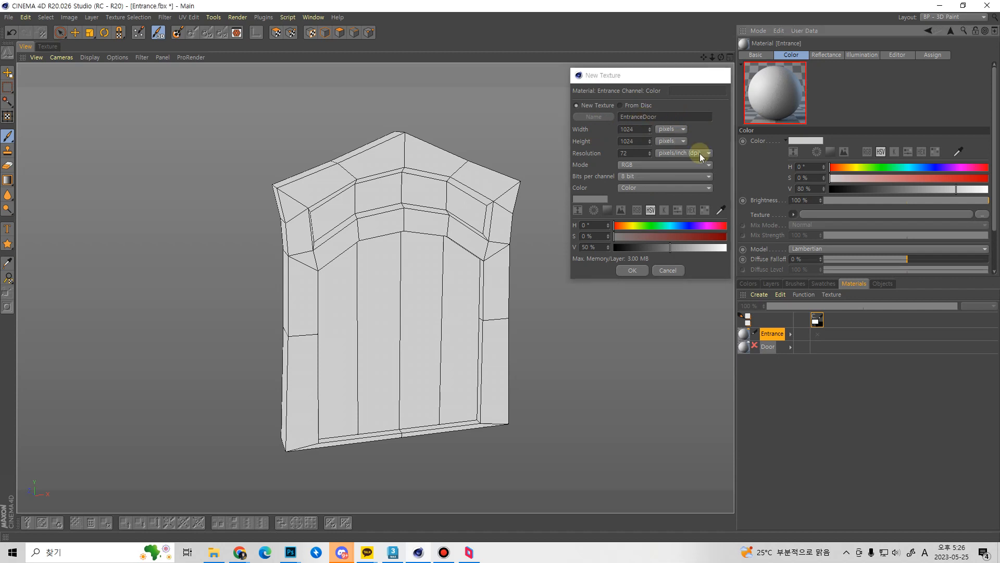
key(Return)
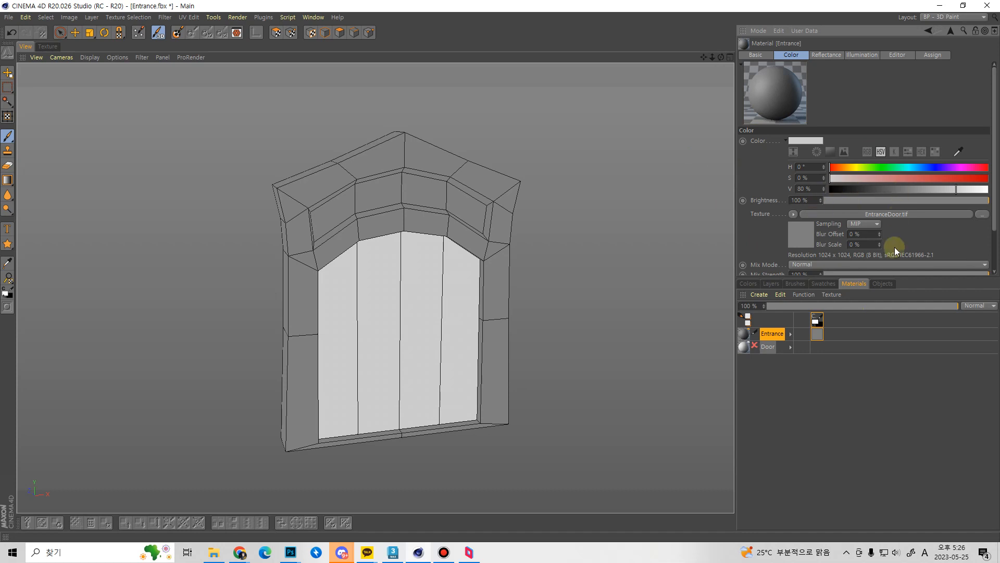
Show the new EntranceDoor texture in the texture view and check the list of loaded textures.
click(793, 214)
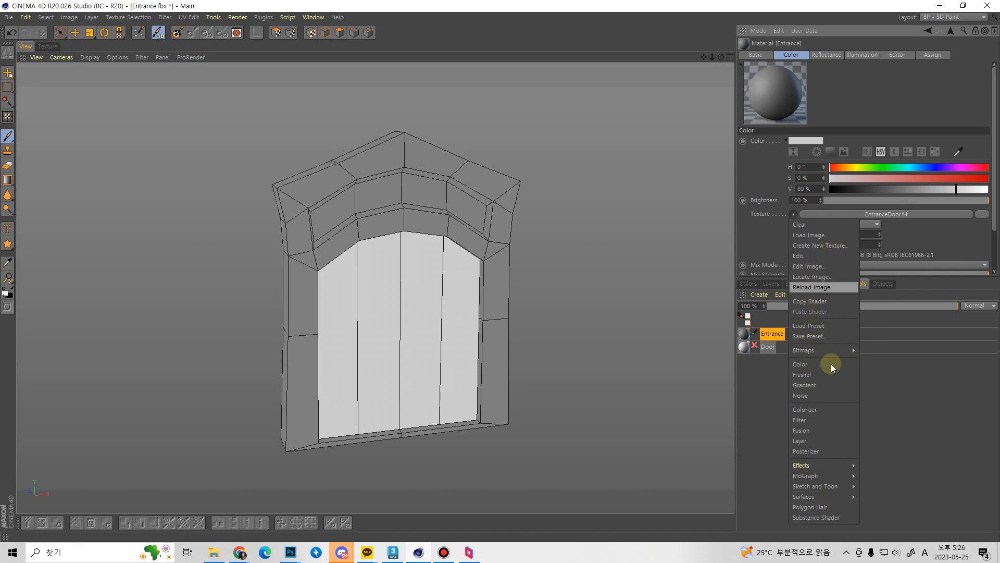
click(48, 47)
click(48, 47)
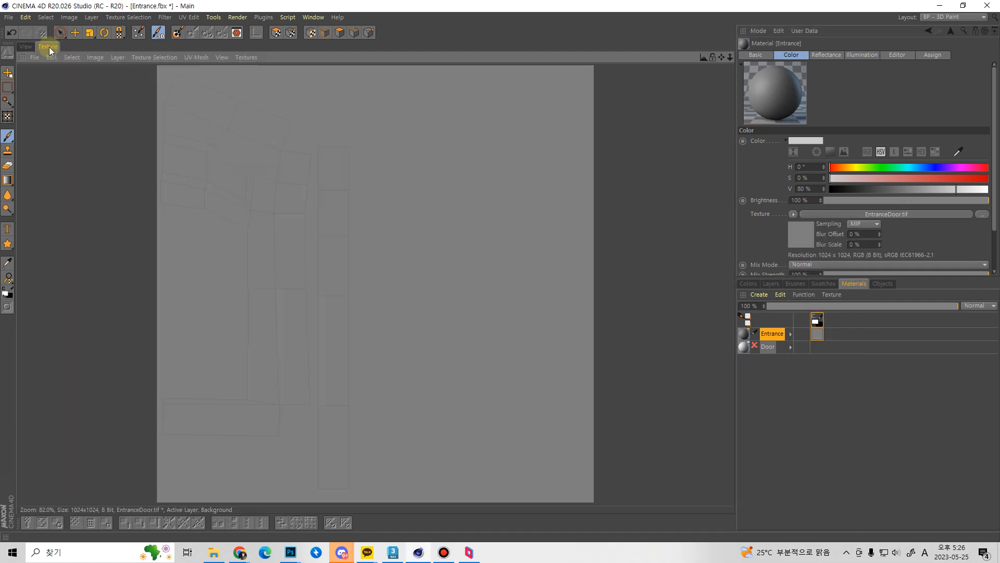
click(247, 57)
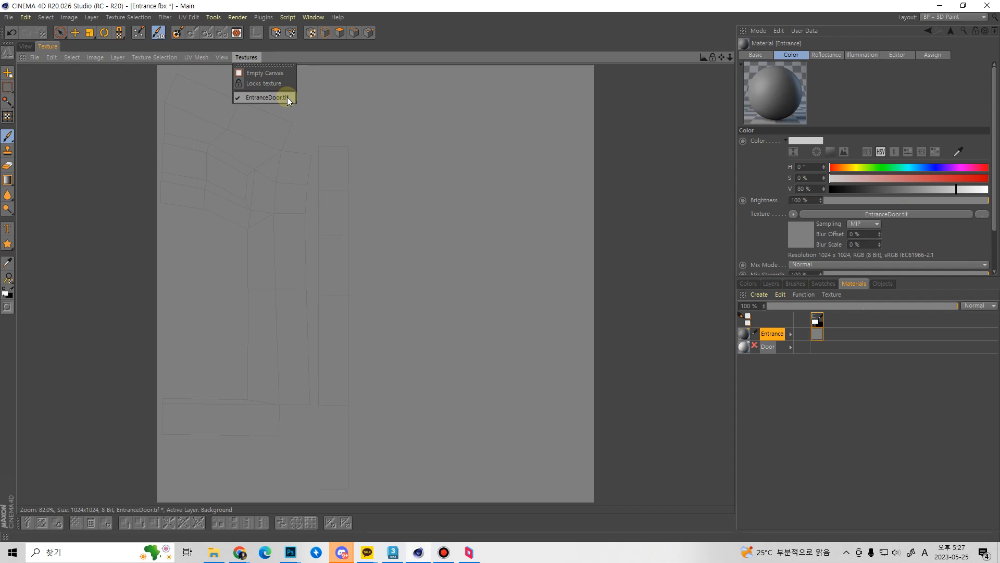
Save the texture in PSD format as EntranceDoor.psd in the 230525_Adventureinn folder.
click(34, 57)
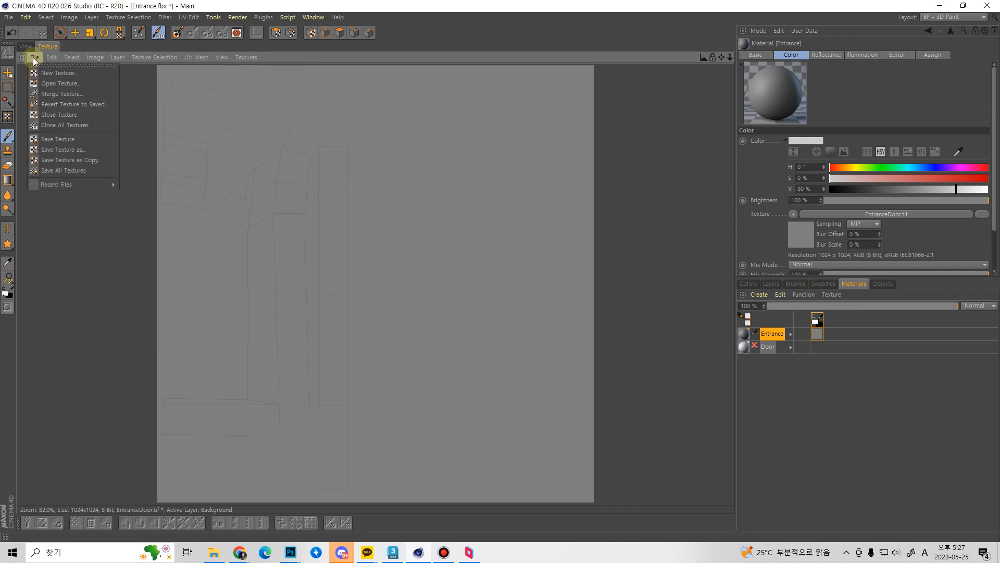
click(58, 139)
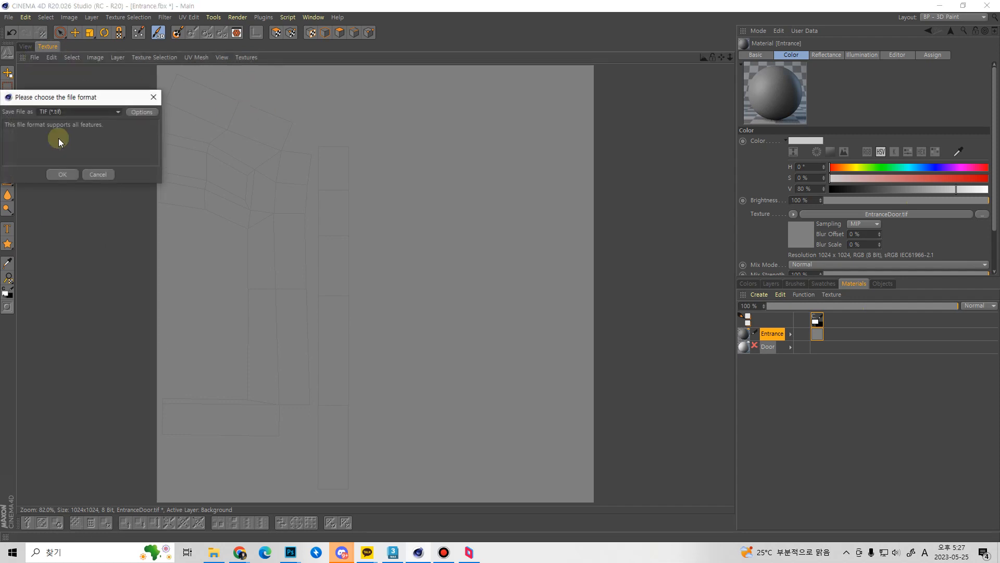
drag(55, 104, 115, 101)
click(146, 97)
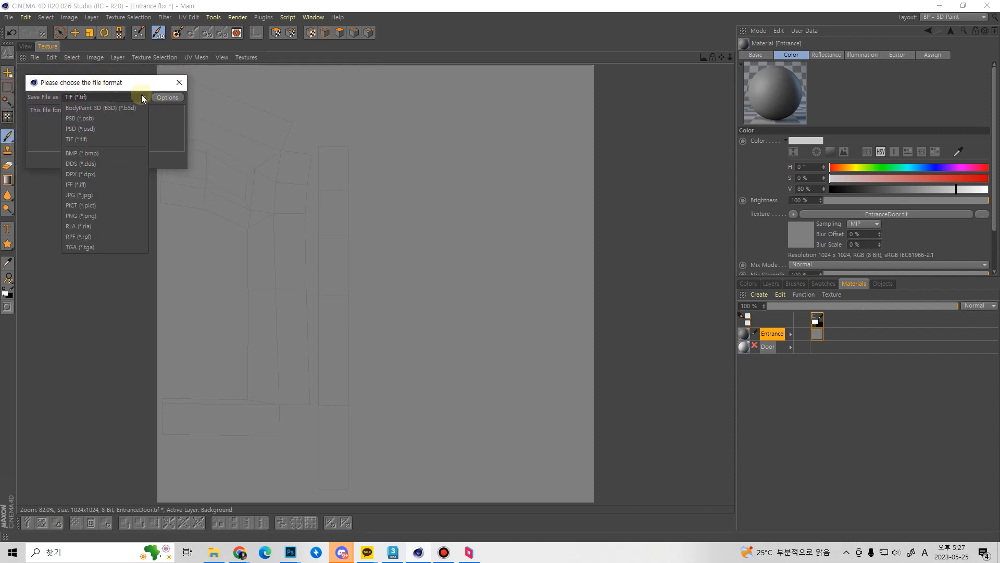
click(101, 130)
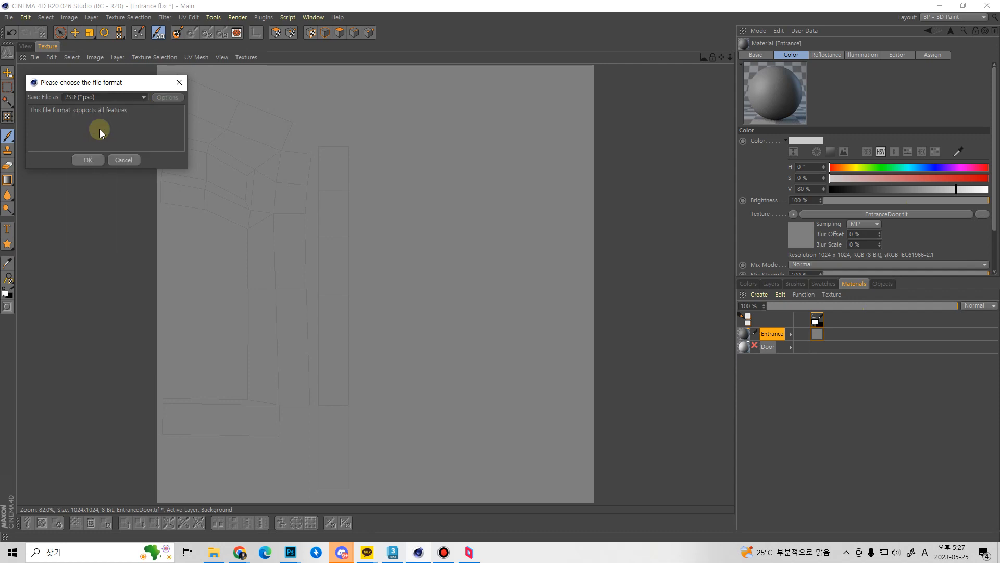
click(92, 157)
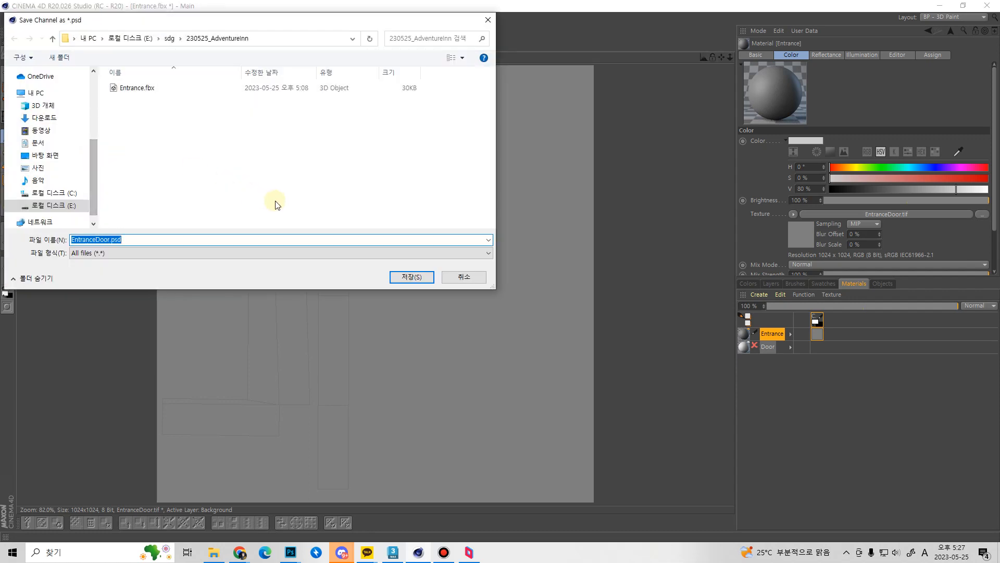
drag(197, 22, 257, 109)
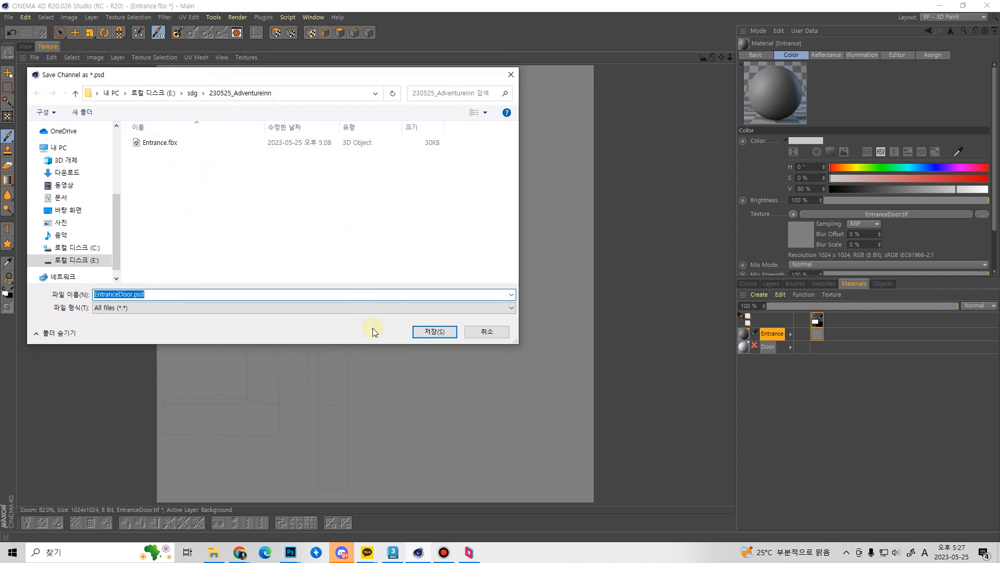
click(443, 331)
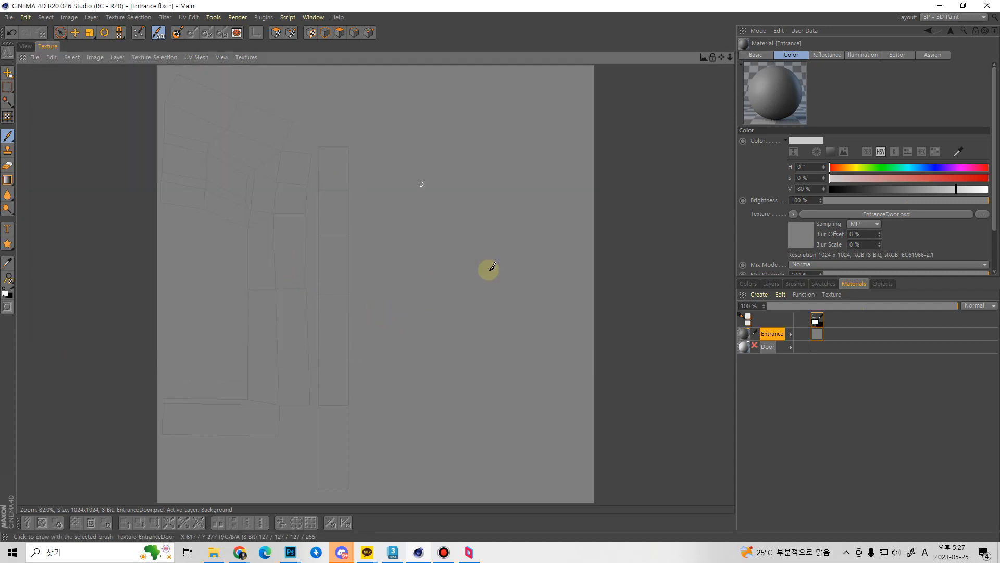
Return to the 3D view and enable the Door material for 3D painting.
click(746, 346)
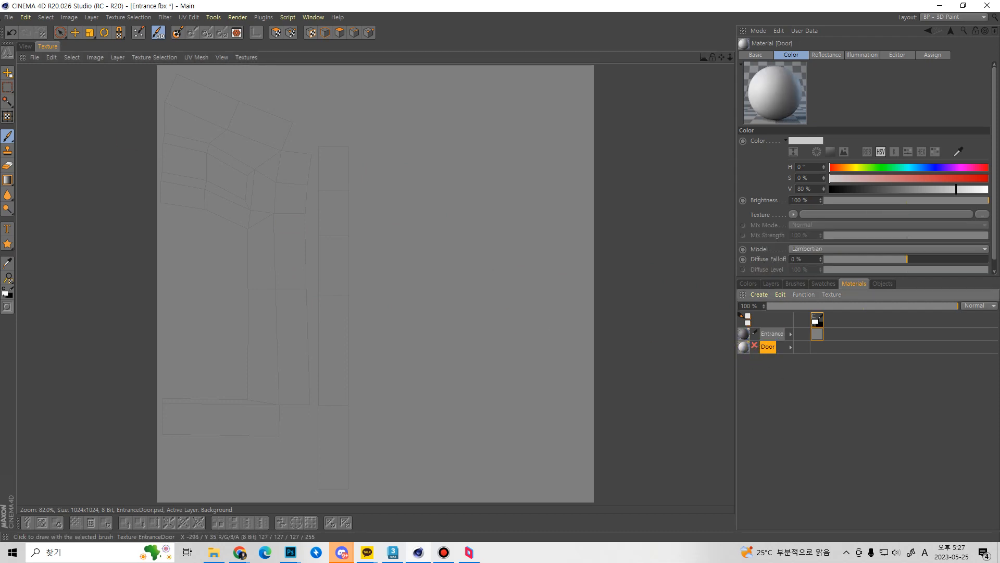
click(24, 47)
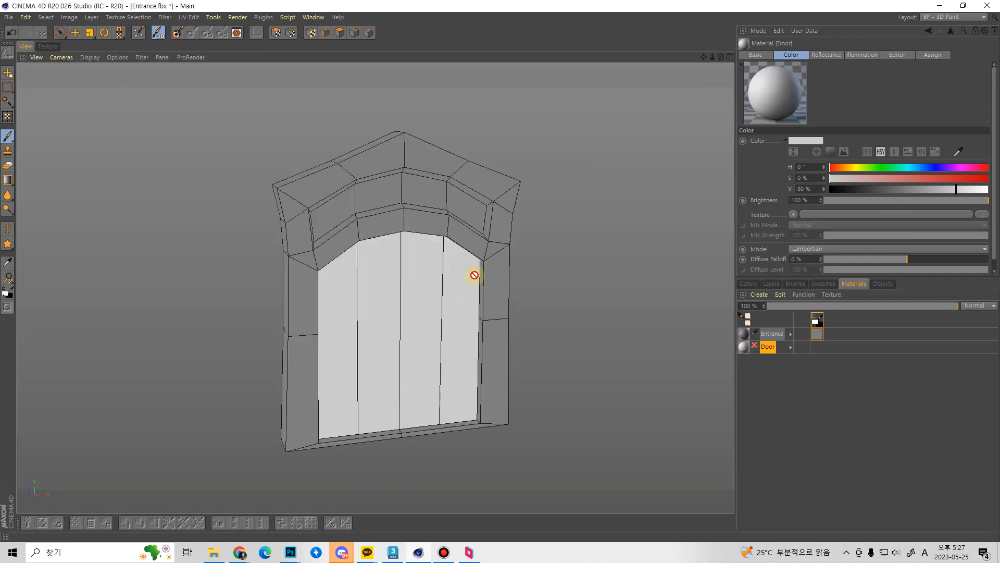
click(754, 346)
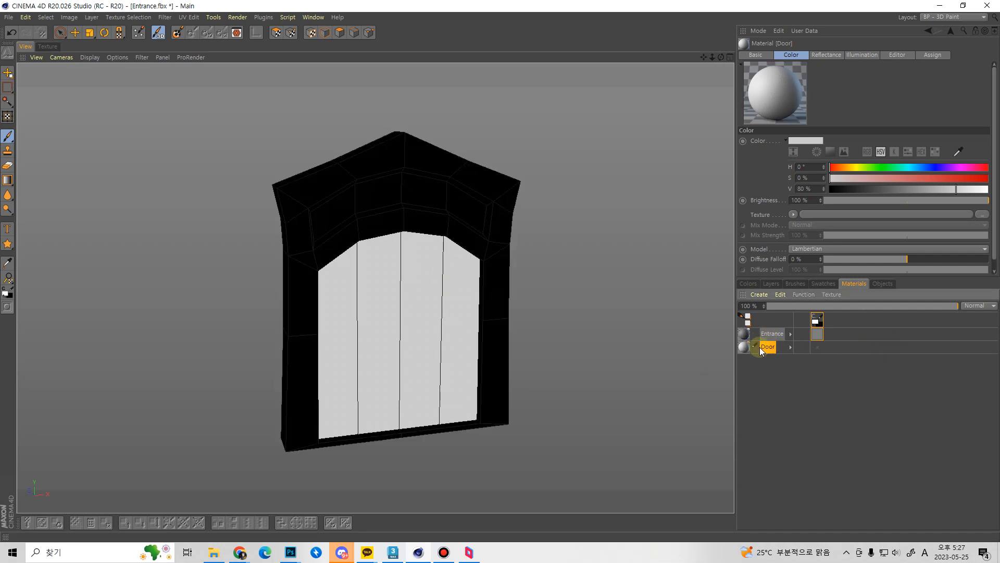
drag(759, 347, 420, 306)
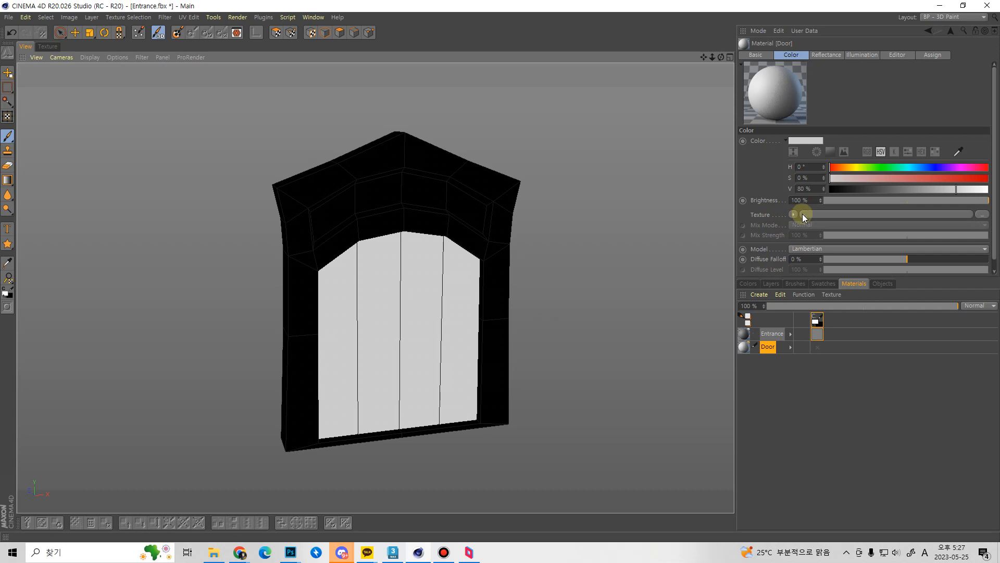
click(982, 214)
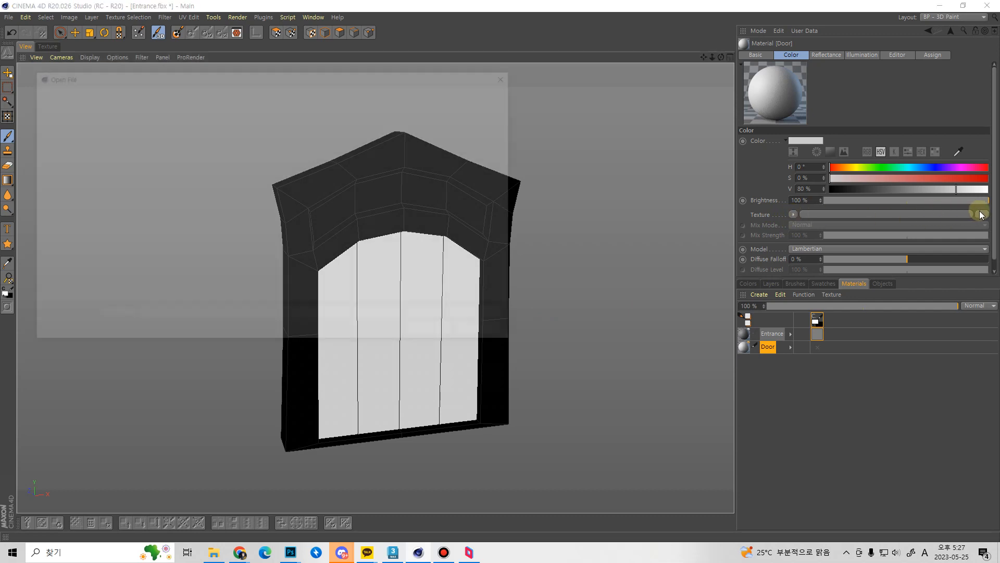
click(266, 151)
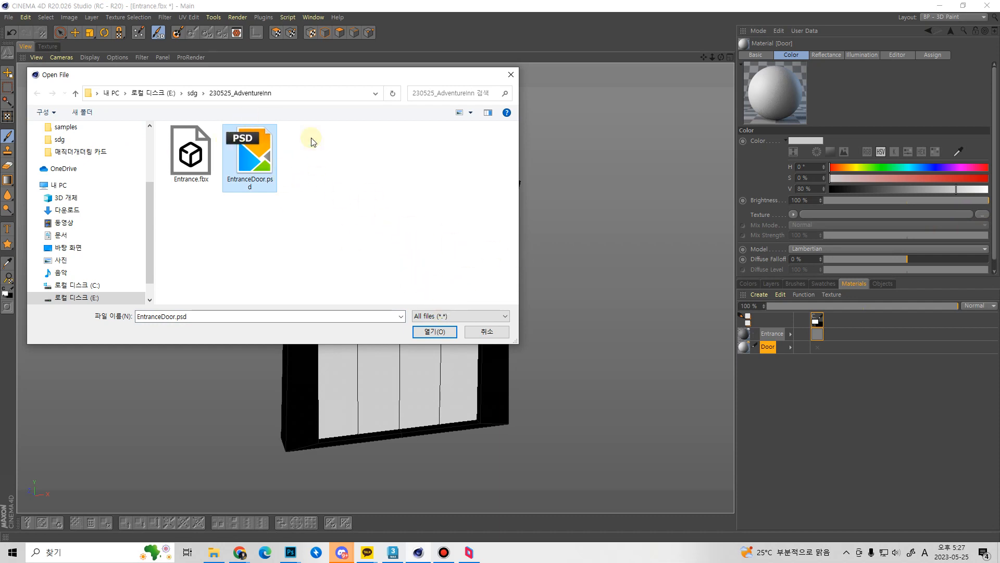
click(502, 331)
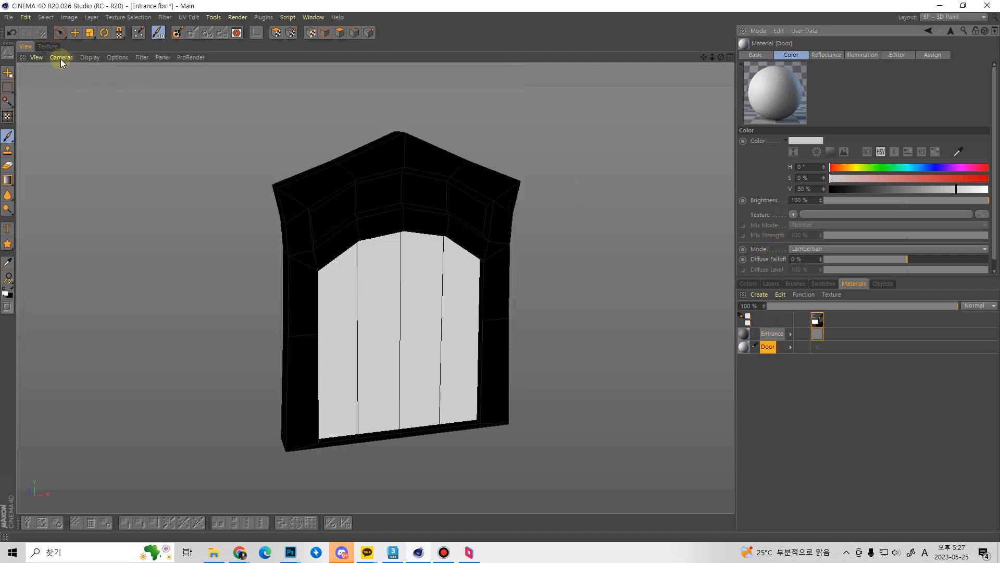
Check the list of loaded textures in the texture view and return to the 3D view.
click(48, 46)
click(253, 57)
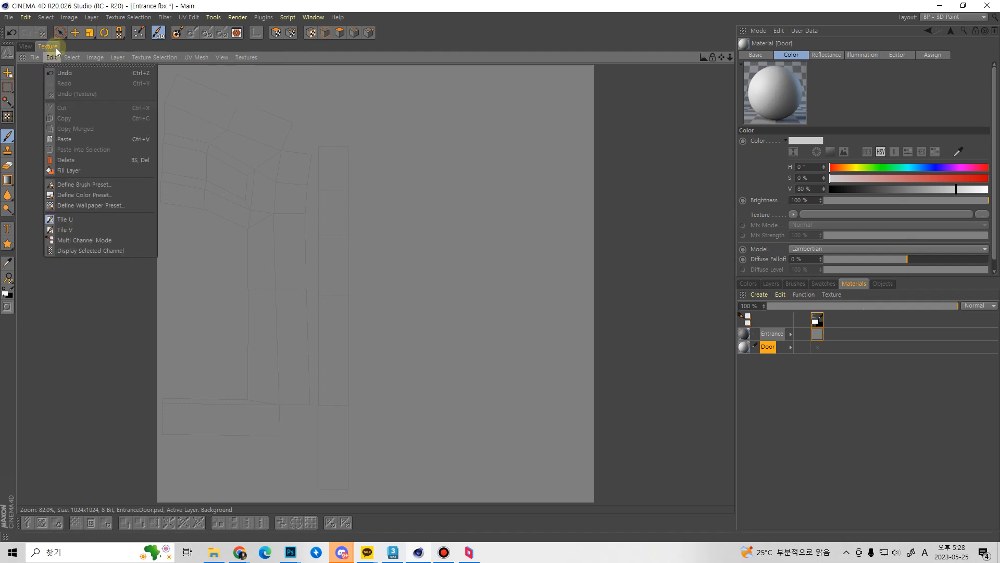
click(243, 58)
click(243, 57)
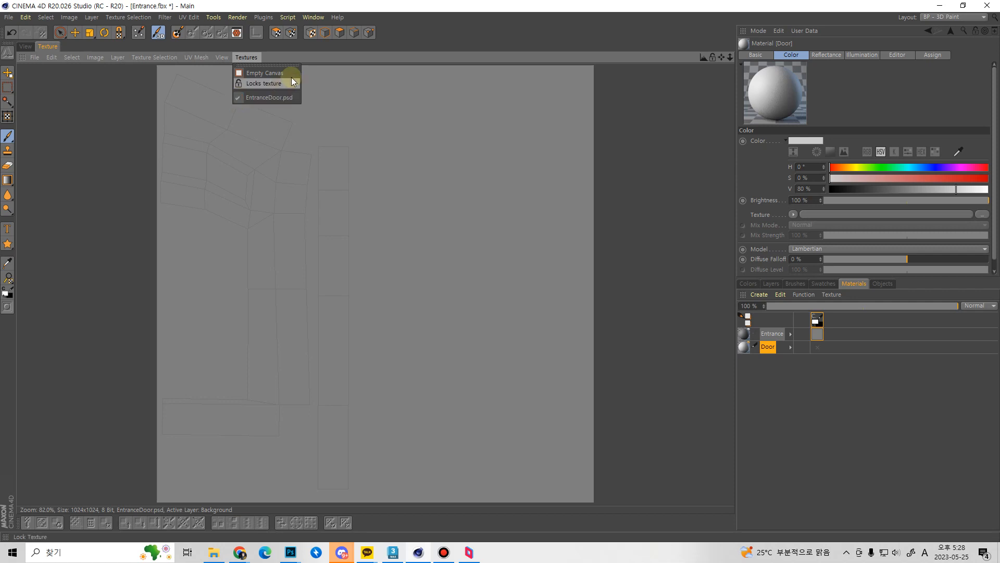
click(24, 47)
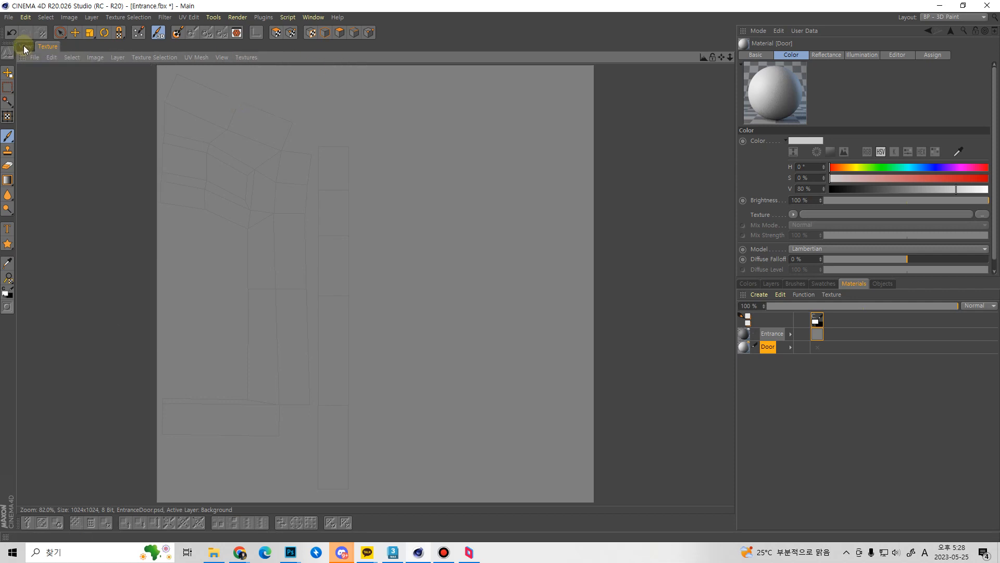
click(23, 47)
click(50, 46)
click(24, 46)
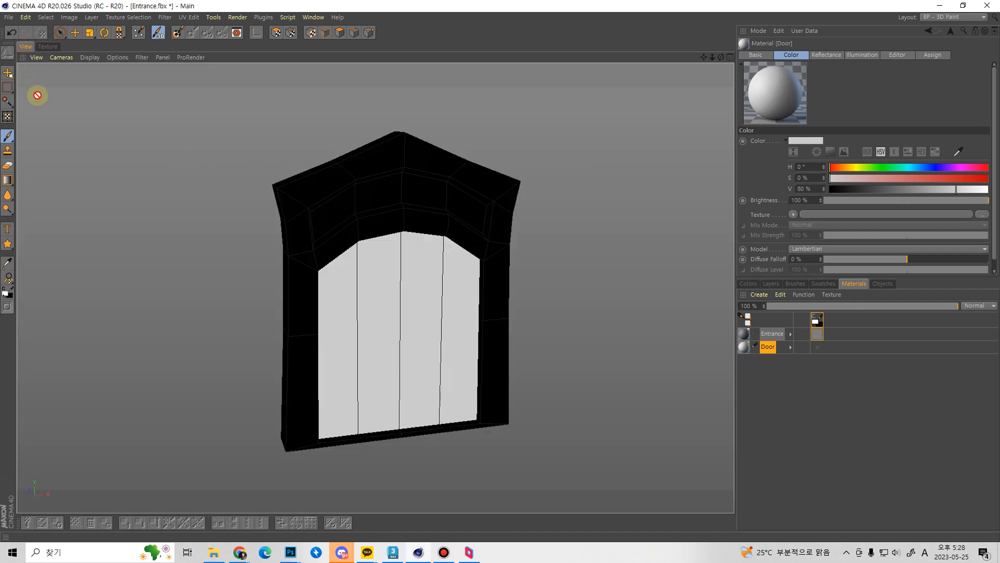
Assign the already loaded EntranceDoor.psd bitmap to the Door material's color texture and enable the Entrance material for 3D painting.
click(793, 214)
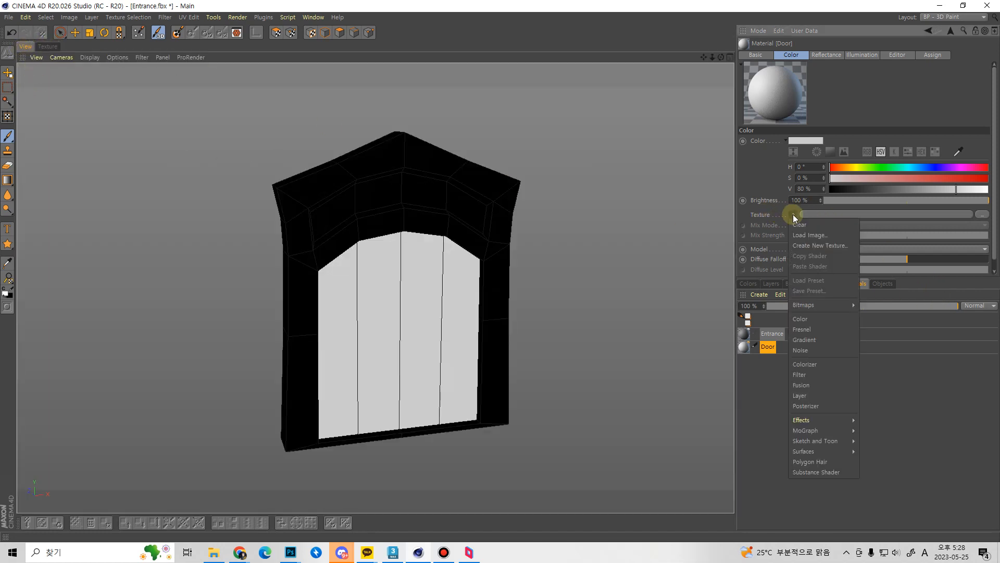
mouse_move(820, 306)
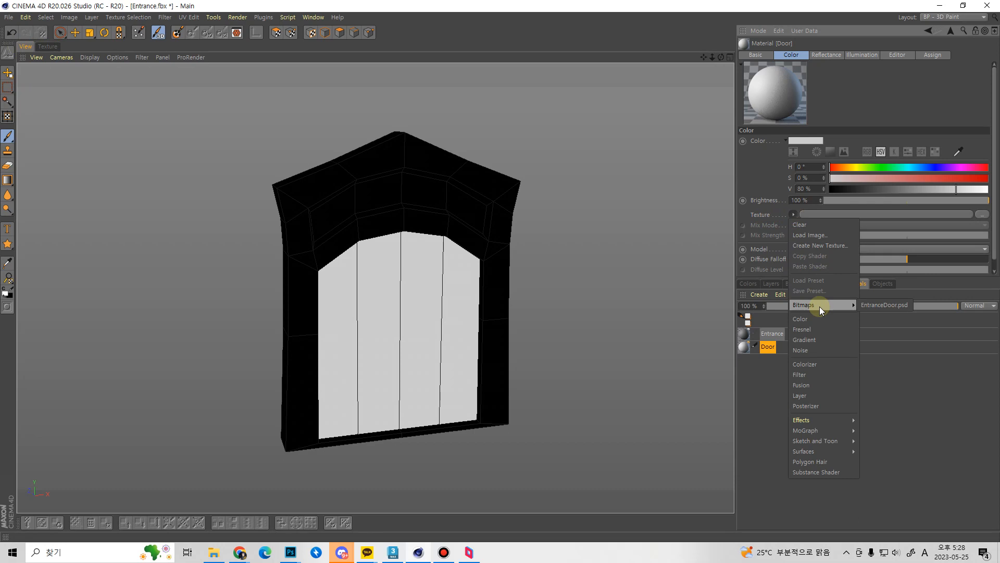
click(879, 308)
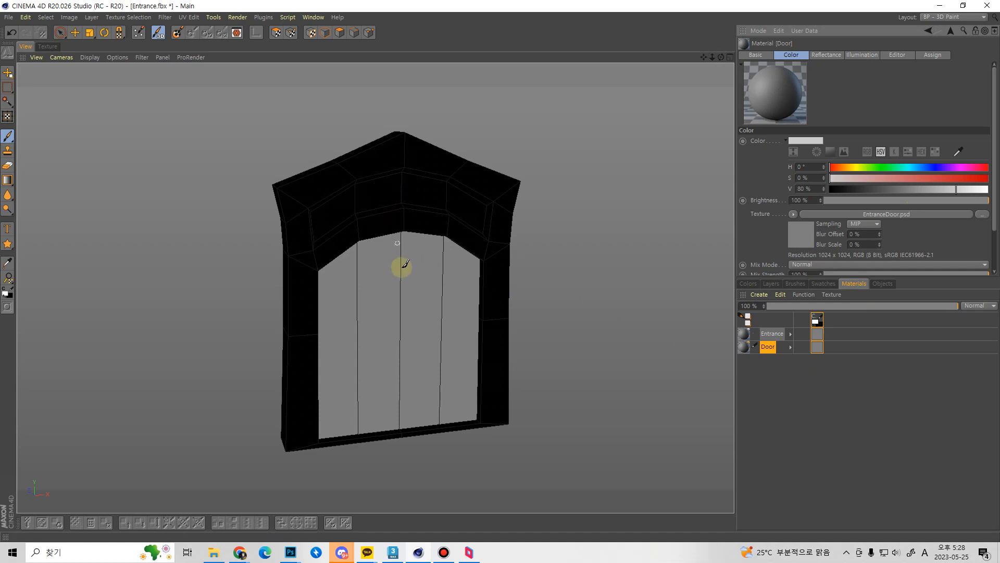
click(755, 333)
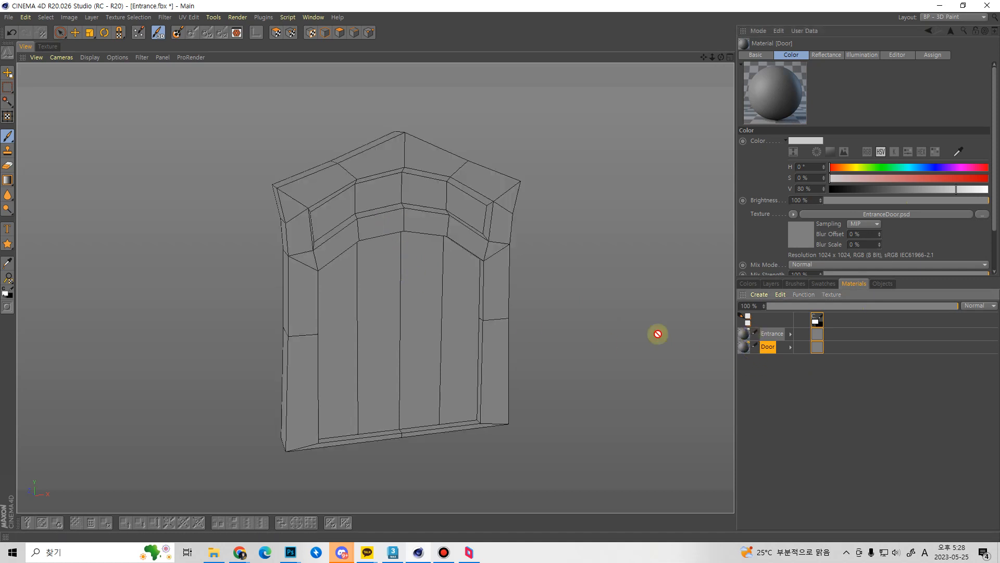
Paint white test strokes from the arch down across the door and undo them.
drag(341, 169, 419, 373)
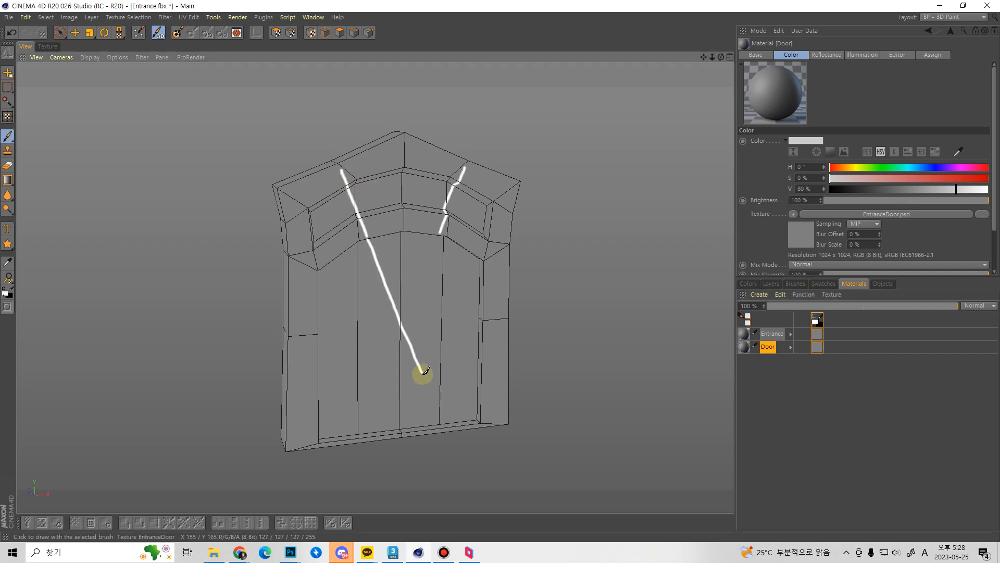
drag(445, 211, 441, 232)
alt+drag(466, 301, 422, 270)
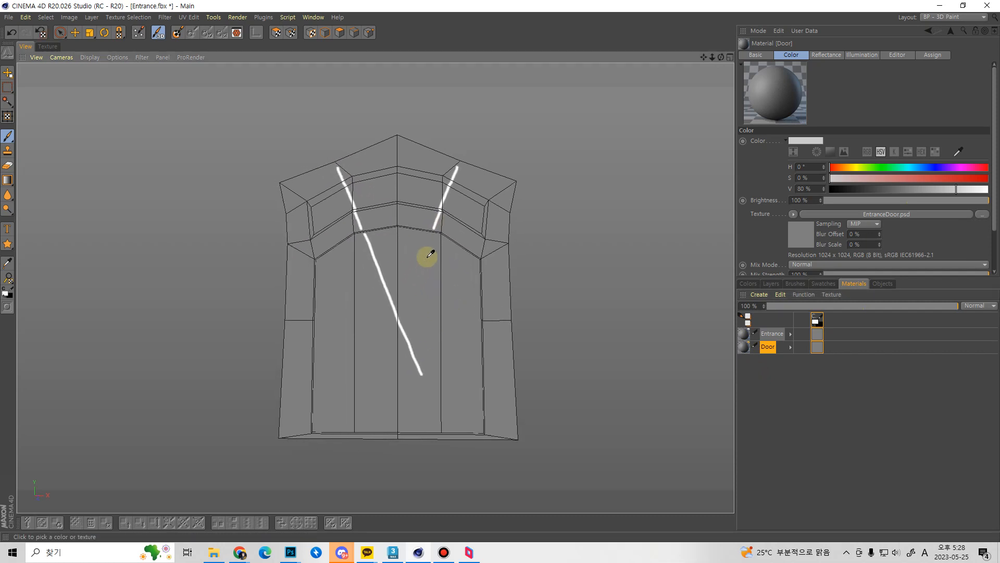
key(ctrl+z)
Scribble white test strokes over the upper frame corners and door planks, and undo all of them.
drag(468, 177, 451, 262)
mouse_move(478, 211)
mouse_down()
mouse_move(504, 209)
mouse_move(478, 235)
mouse_up()
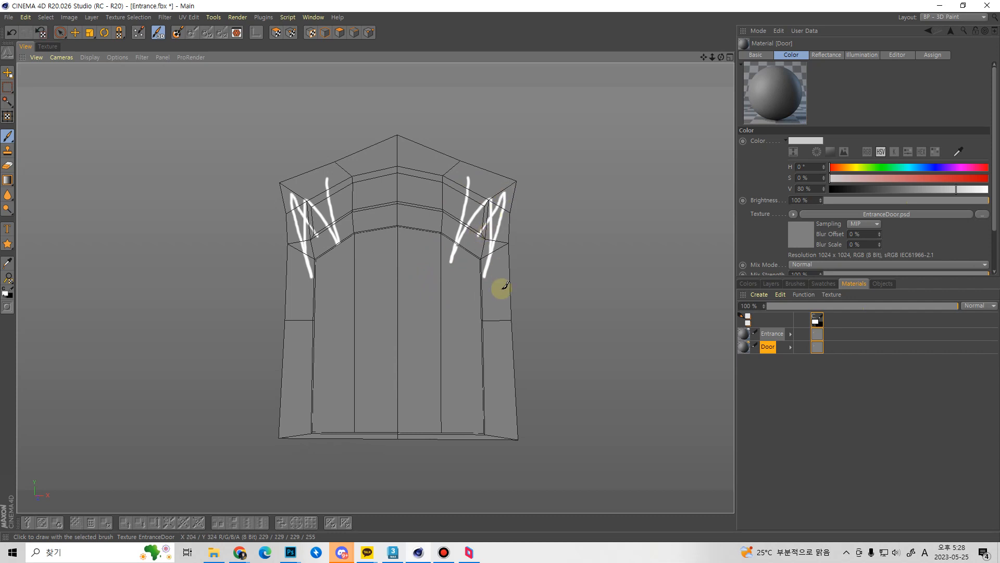
drag(433, 279, 298, 305)
mouse_move(443, 297)
mouse_down()
mouse_move(383, 383)
mouse_move(406, 379)
mouse_up()
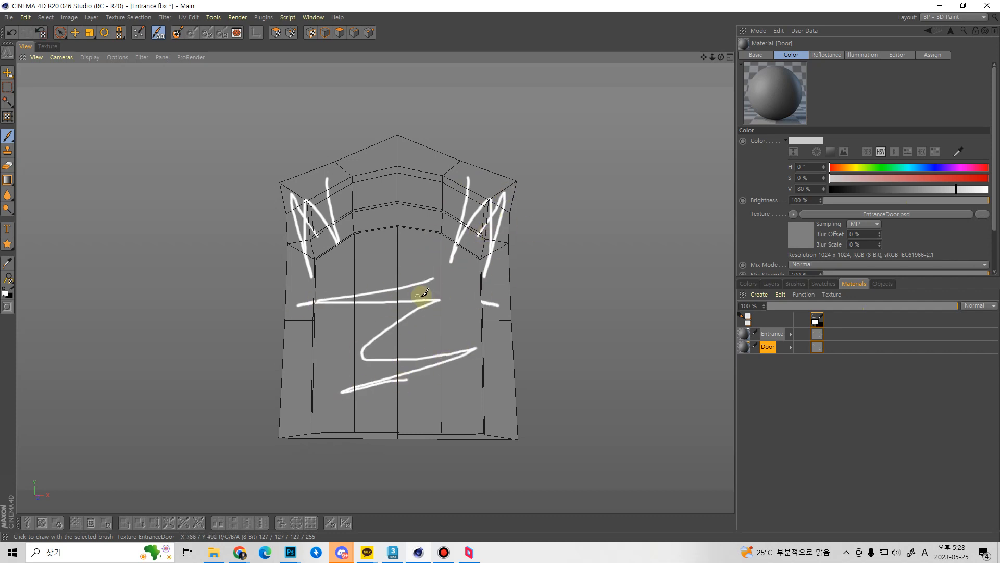
key(ctrl+z)
key(ctrl+z)
key(ctrl+z)
key(ctrl+z)
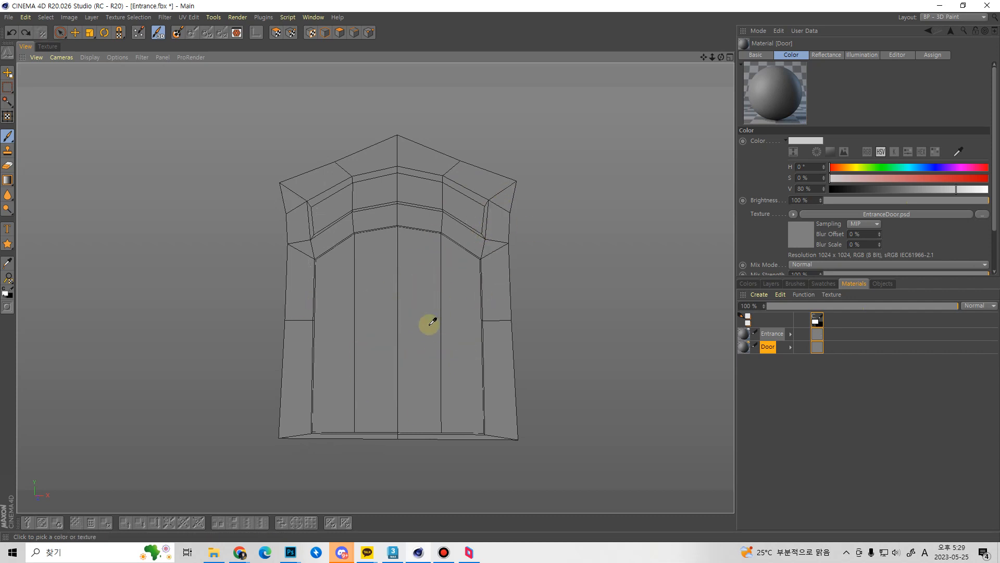
alt+drag(426, 322, 456, 334)
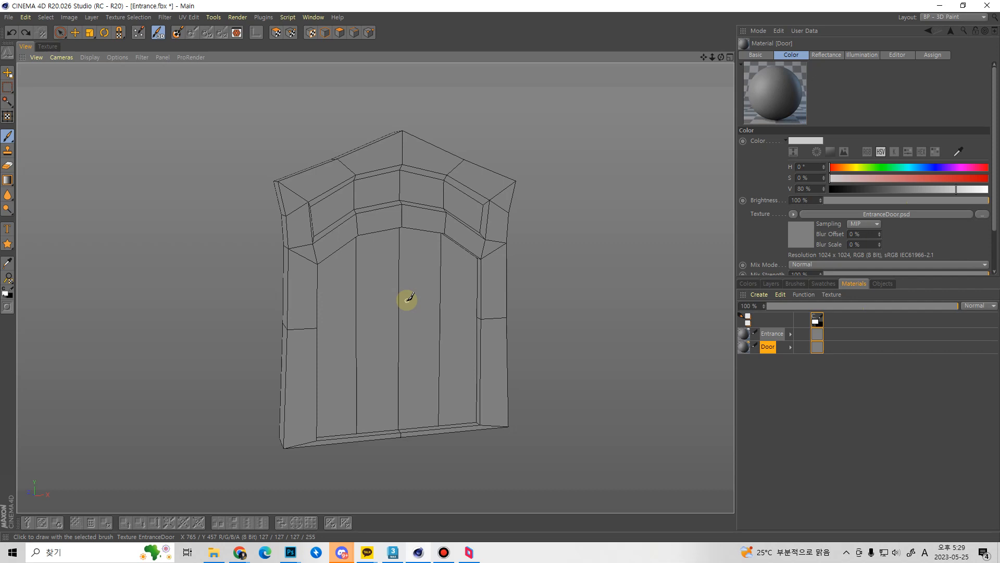
mouse_move(451, 270)
alt+mouse_down()
mouse_move(437, 229)
mouse_move(474, 261)
mouse_move(460, 292)
mouse_move(442, 265)
mouse_move(459, 239)
mouse_move(469, 273)
mouse_move(467, 263)
alt+mouse_up()
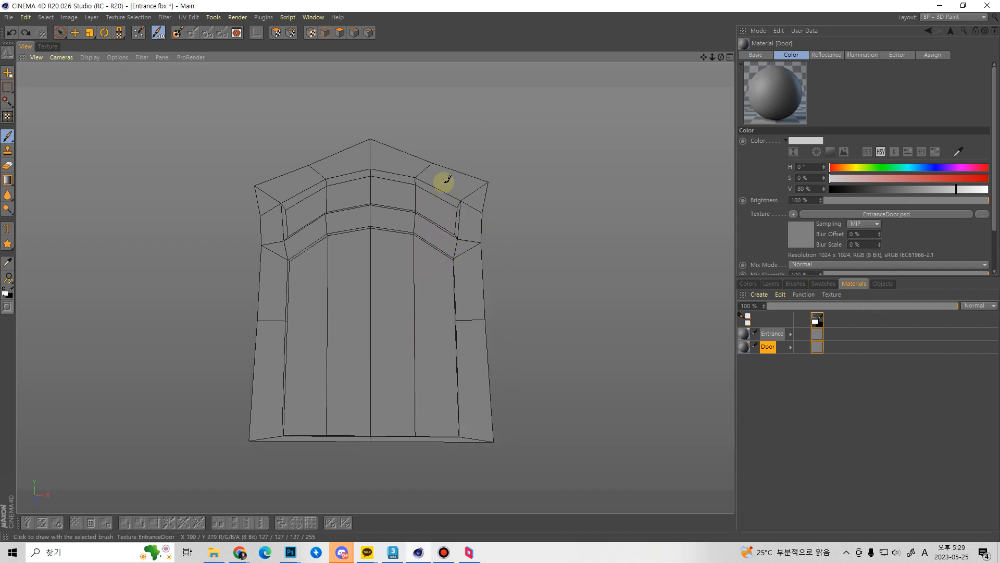
Show the EntranceDoor texture in the texture view and select the Entrance material.
click(50, 46)
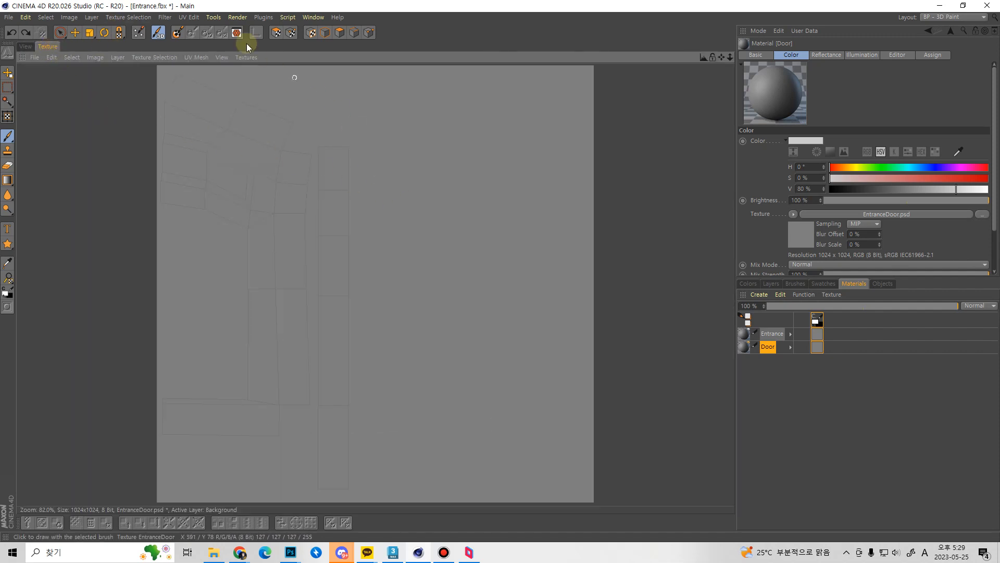
click(746, 347)
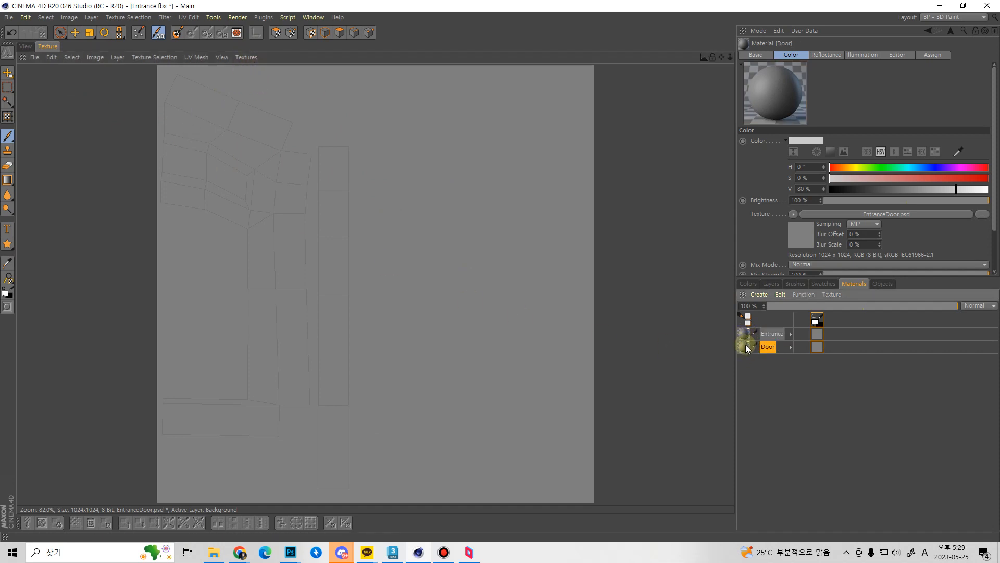
click(745, 336)
click(746, 344)
click(745, 333)
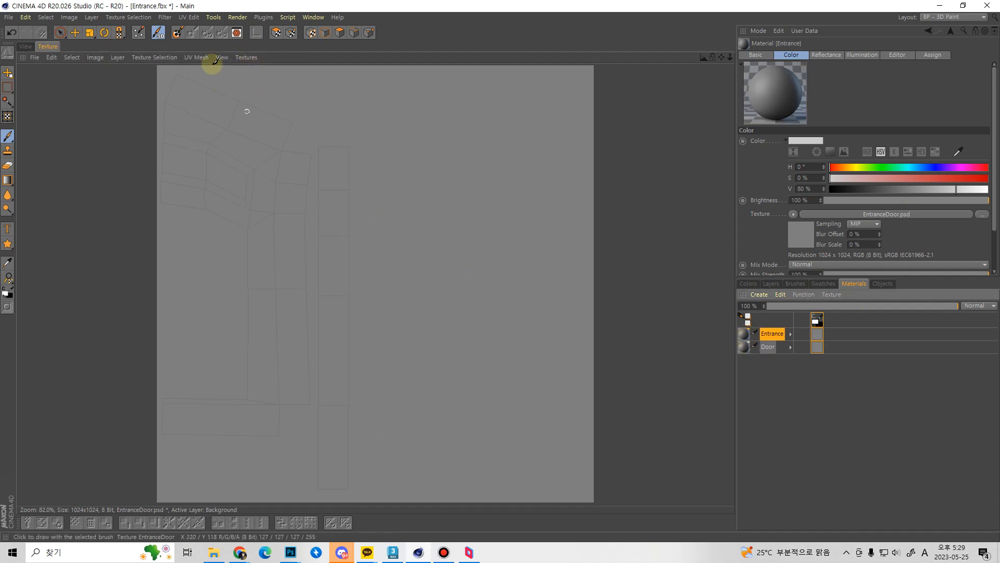
Display the Door object's UV mesh over the texture and switch back to the Entrance object's UV mesh.
click(166, 56)
click(161, 57)
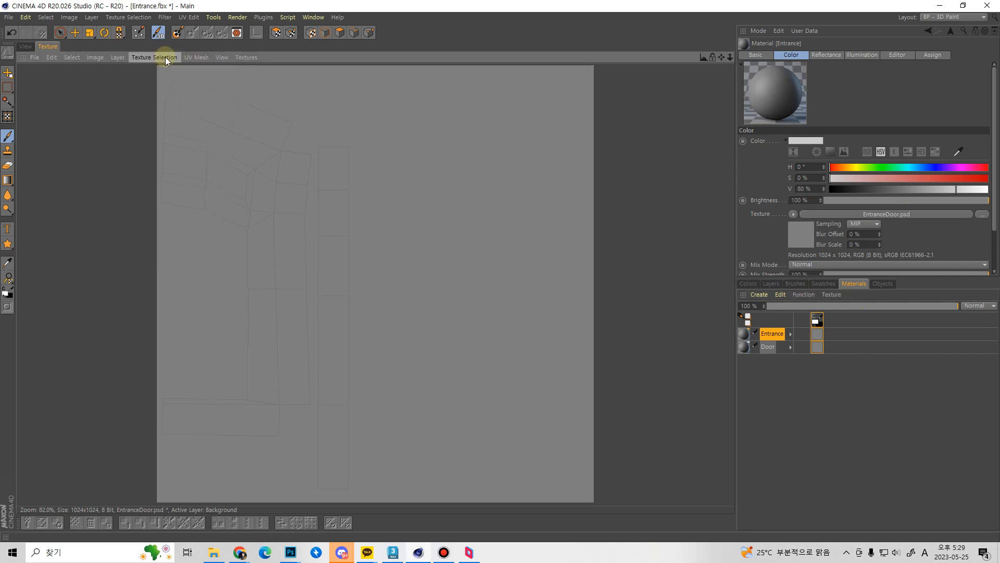
click(205, 58)
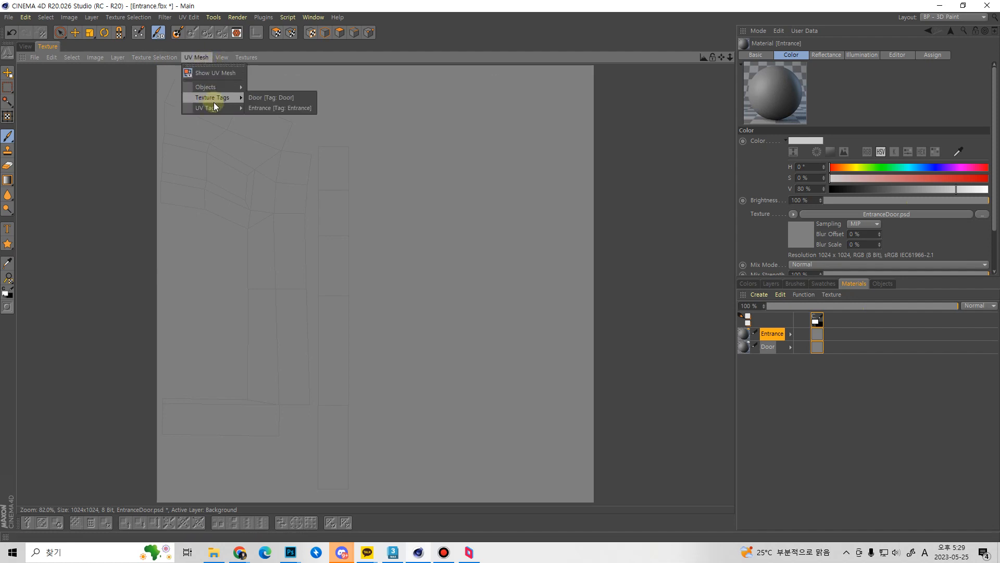
mouse_move(211, 89)
click(264, 92)
click(197, 58)
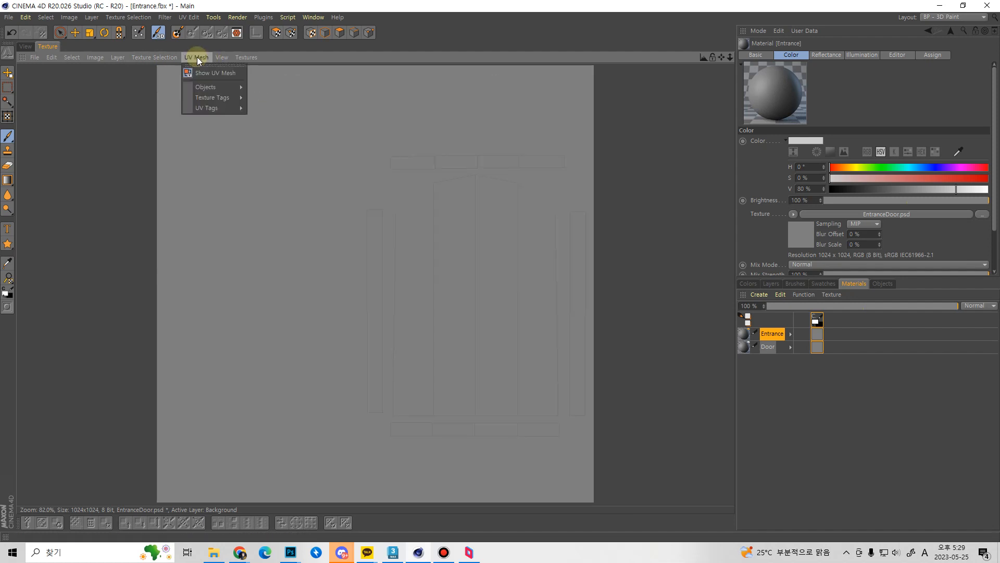
click(255, 97)
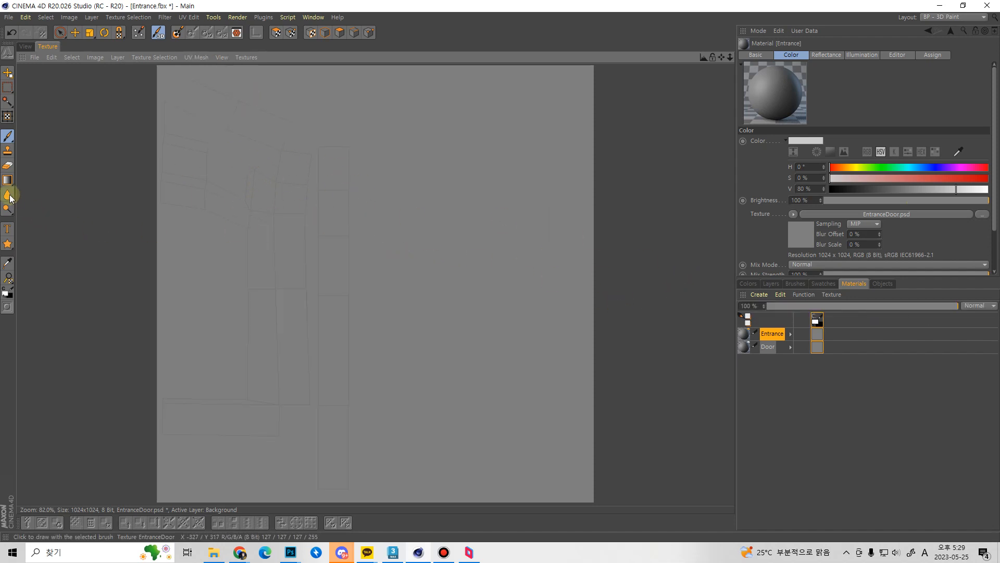
Fill the EntranceDoor texture with white and compare the Entrance and Door UV meshes, leaving the Door mesh displayed.
mouse_move(9, 196)
mouse_down()
mouse_move(6, 181)
mouse_move(61, 196)
mouse_up()
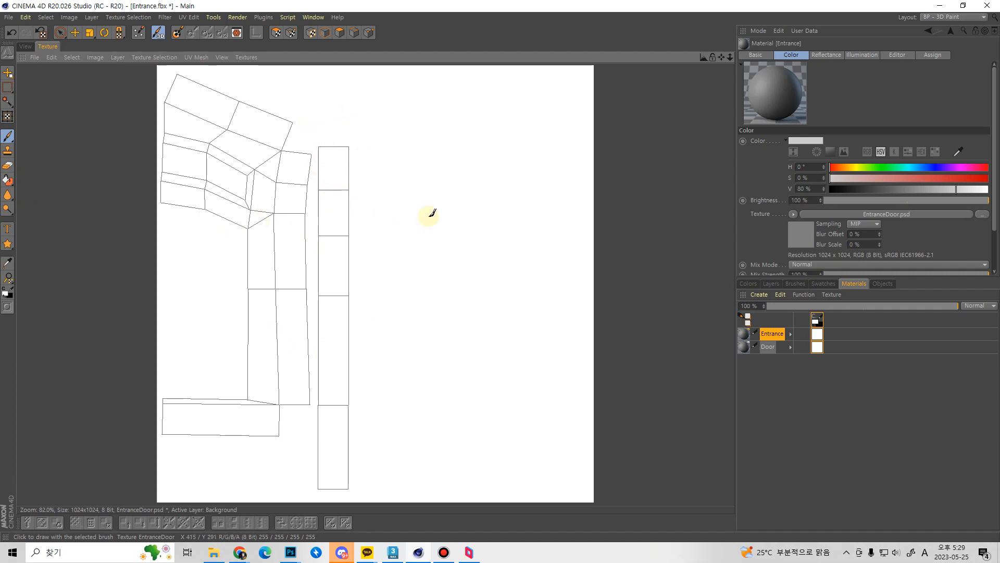
click(194, 57)
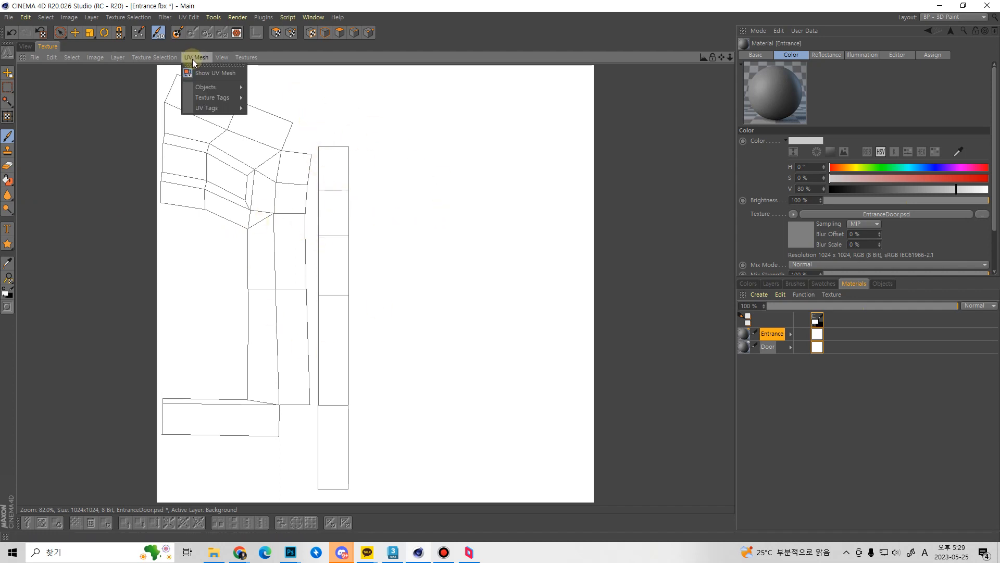
mouse_move(202, 87)
click(262, 87)
click(200, 58)
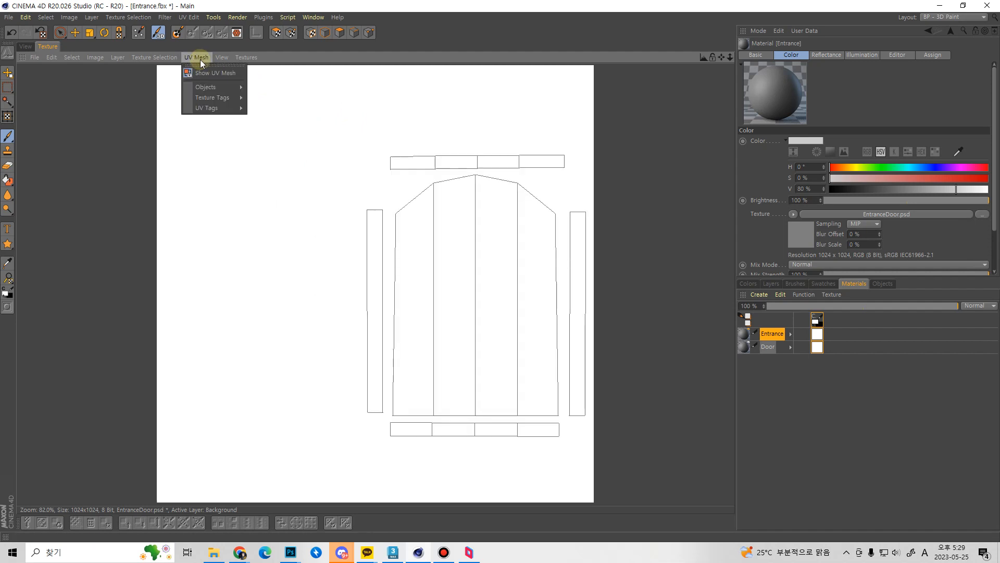
click(266, 97)
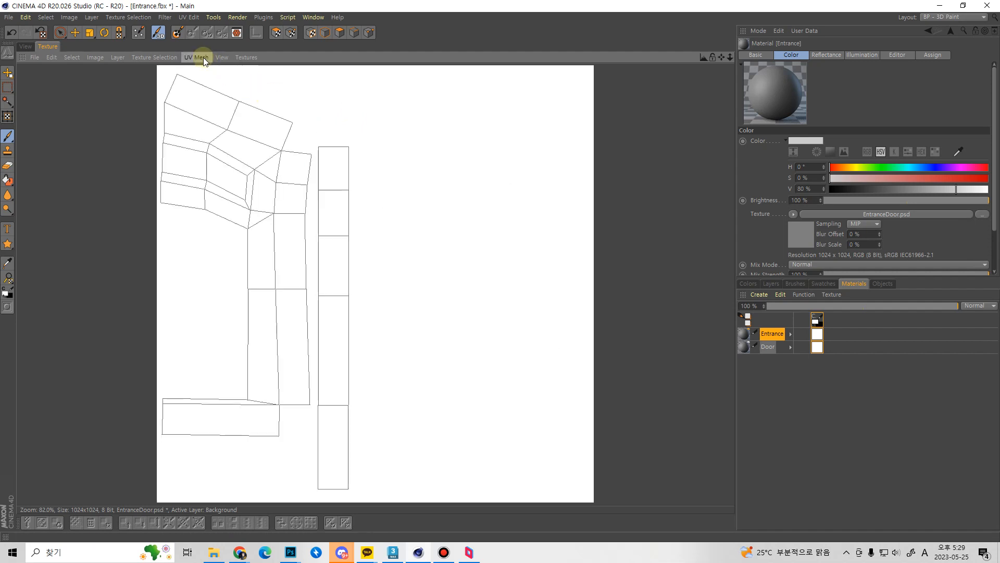
click(203, 57)
click(260, 87)
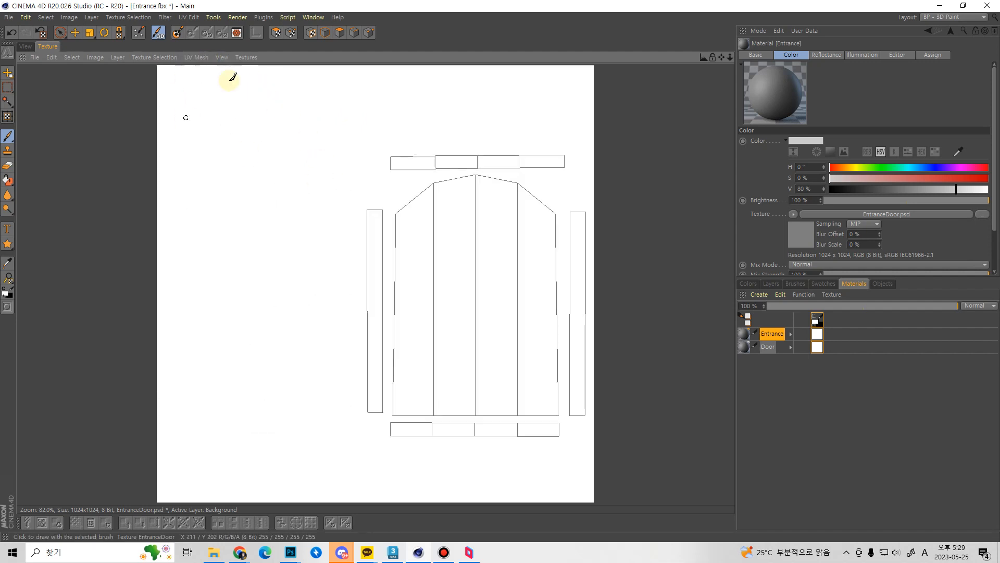
Check the texture's layers and the scene's object list, and return to the 3D view.
click(774, 284)
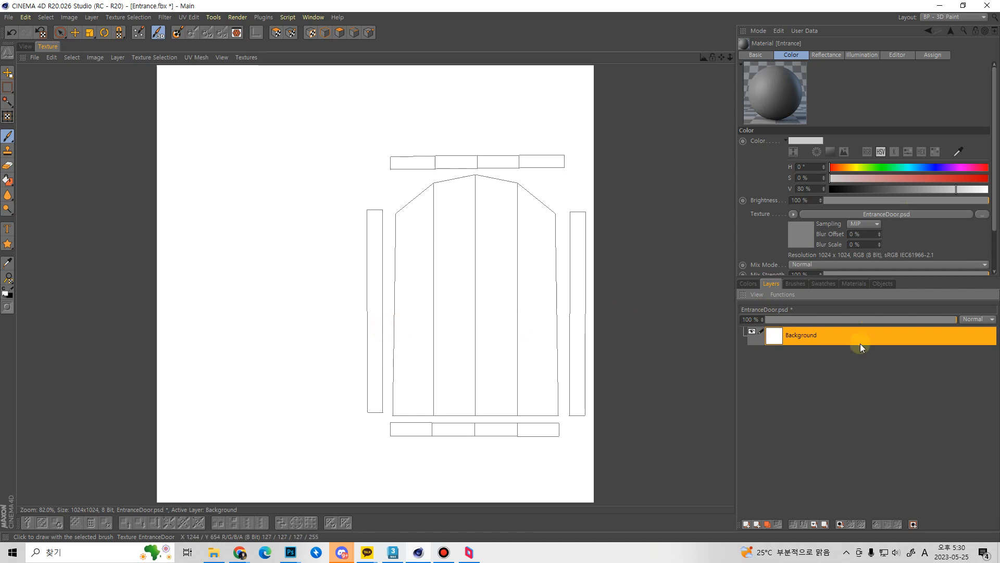
click(880, 283)
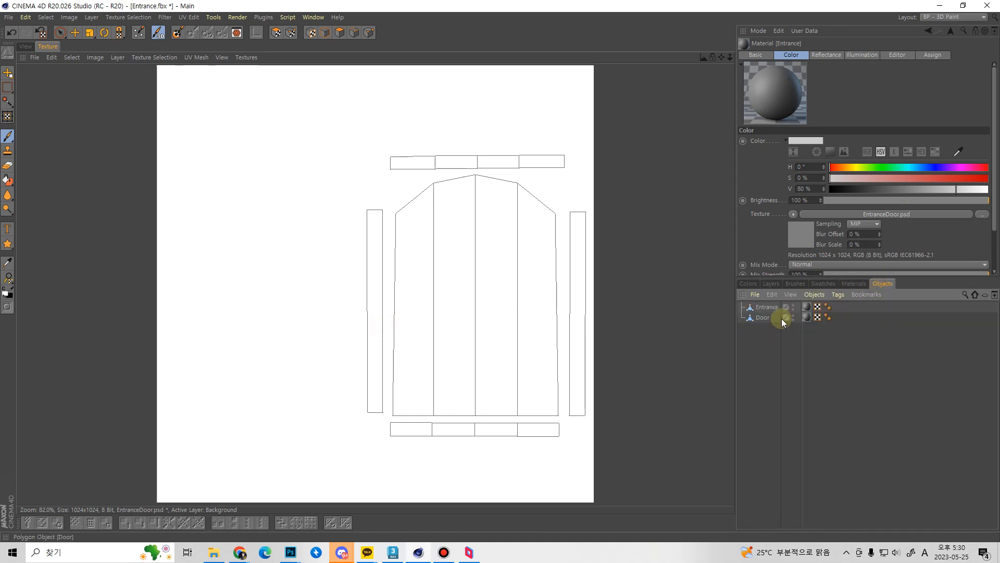
click(29, 47)
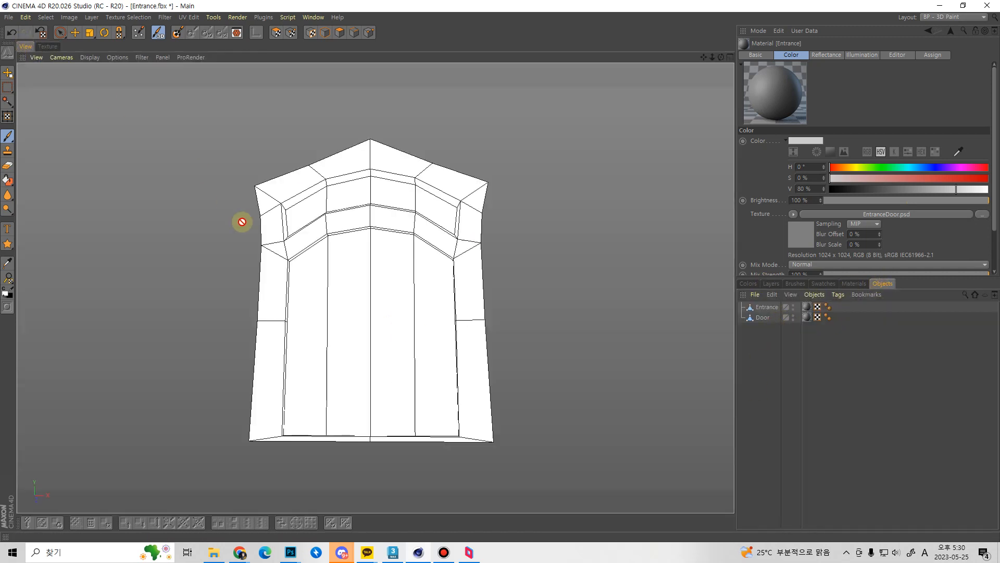
Switch to 3ds Max, view the entrance model from an angle and deselect both objects.
click(395, 551)
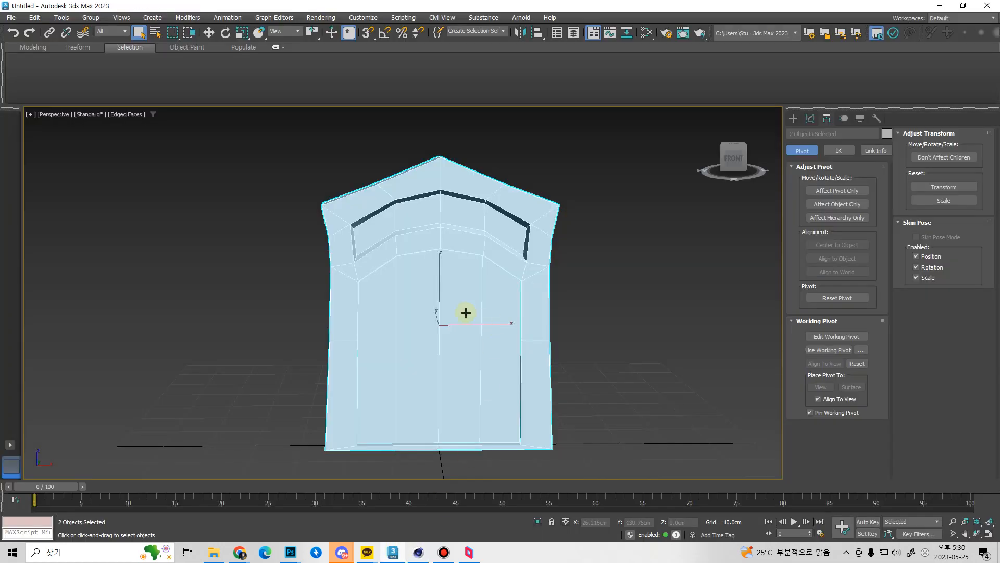
alt+middle_drag(464, 312, 512, 366)
middle_drag(599, 358, 597, 348)
click(598, 348)
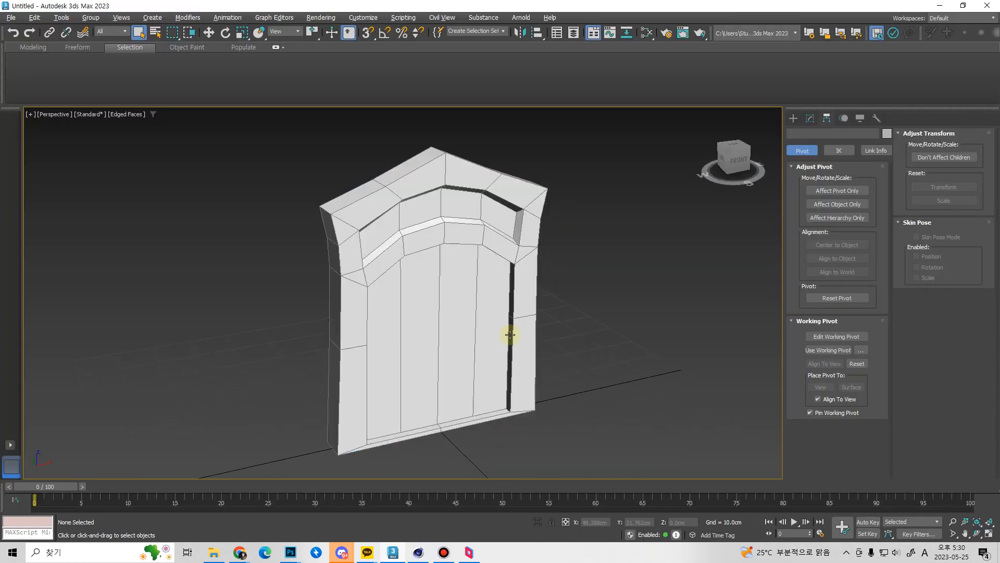
Select the Door and Entrance objects in turn in the viewport to compare their geometry.
click(504, 333)
click(475, 269)
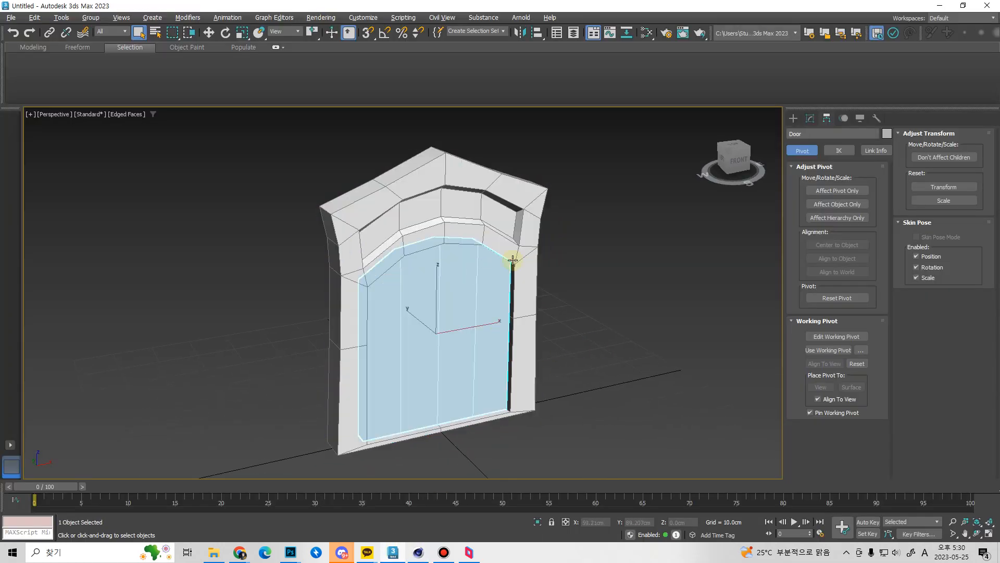
click(510, 261)
click(466, 265)
click(506, 240)
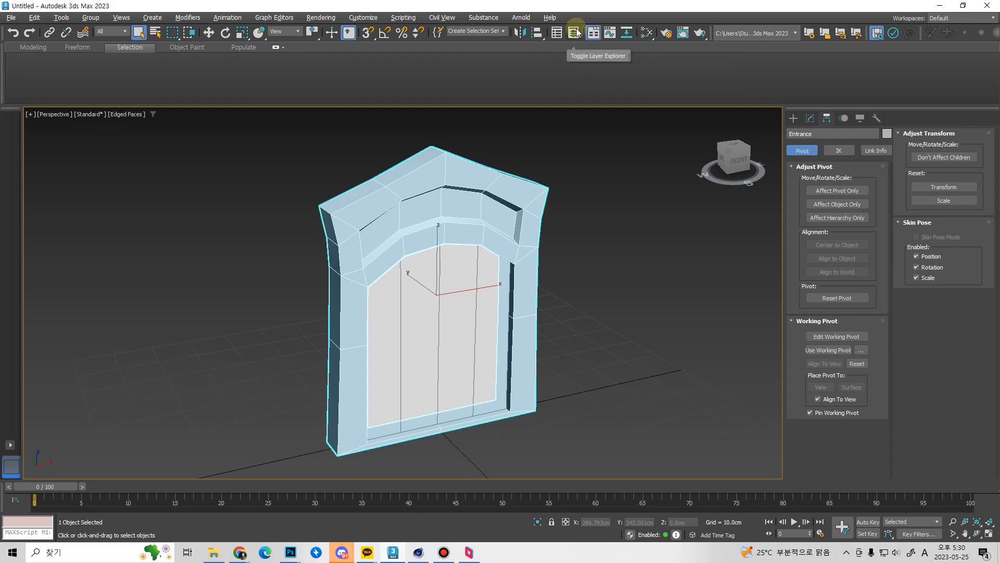
Show the scene's object list and select Door and Entrance individually, finishing with both objects selected together.
click(557, 32)
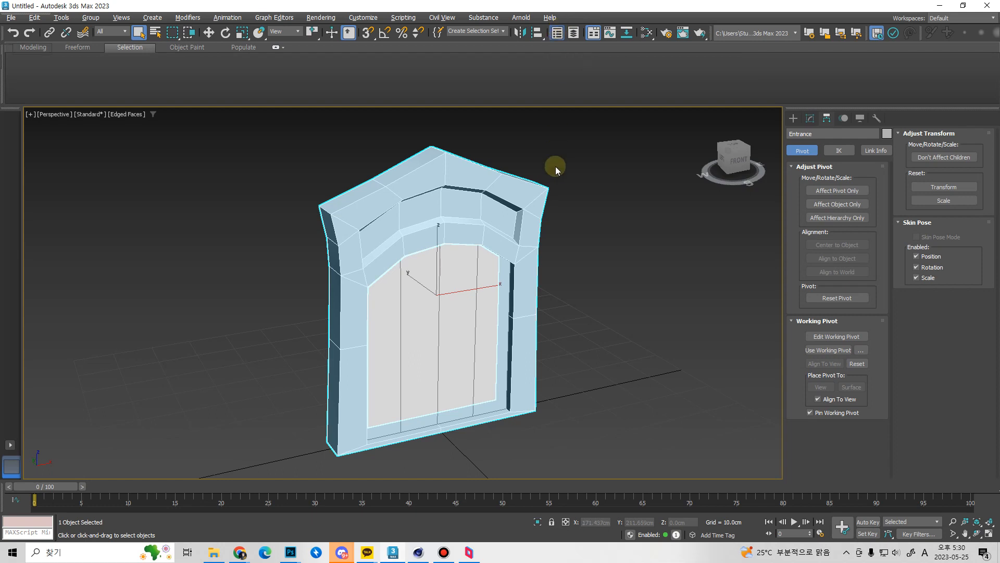
click(77, 155)
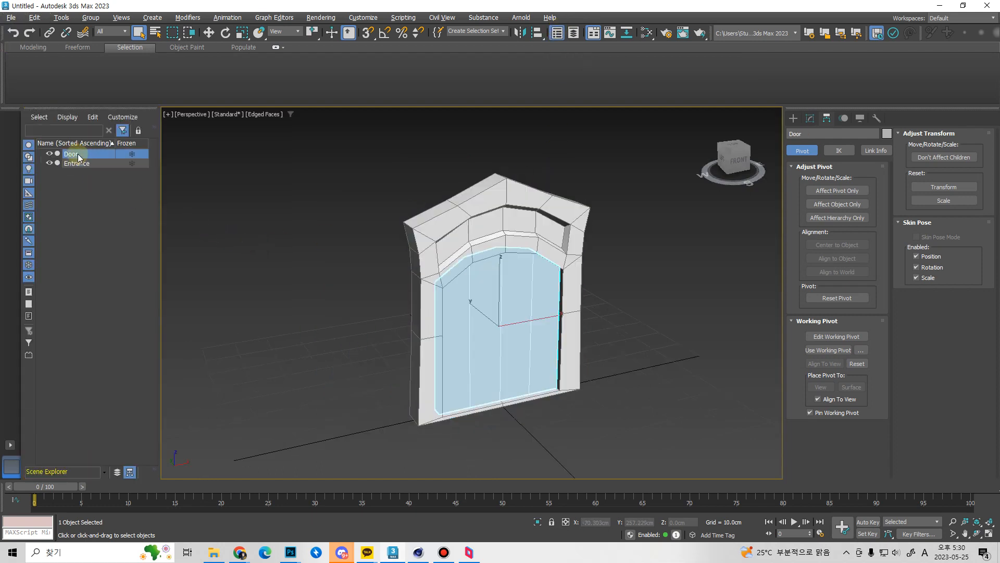
click(79, 165)
click(79, 154)
ctrl+click(81, 165)
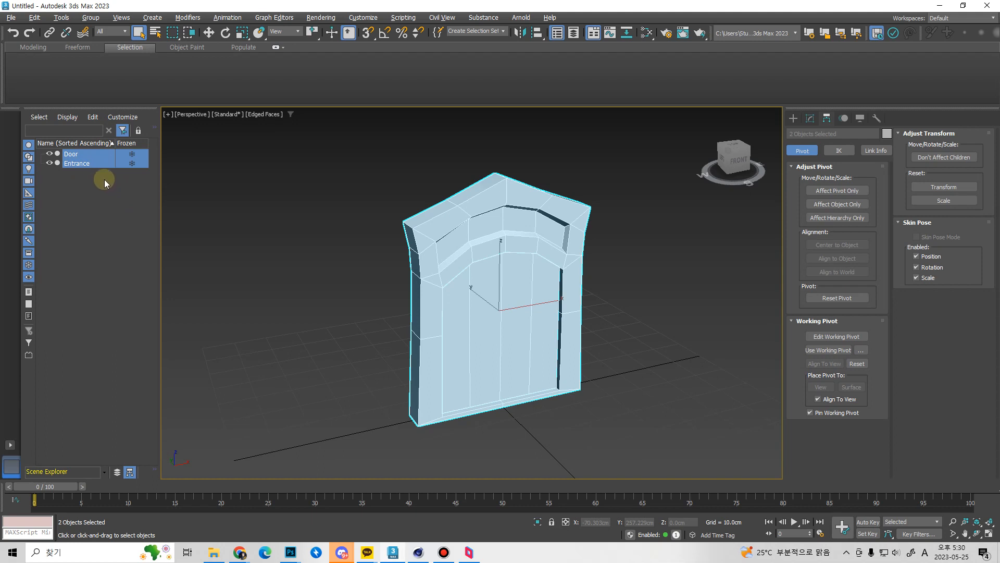
Toggle the visibility of both objects off and on, clear the selection, and hide only the Door.
click(48, 151)
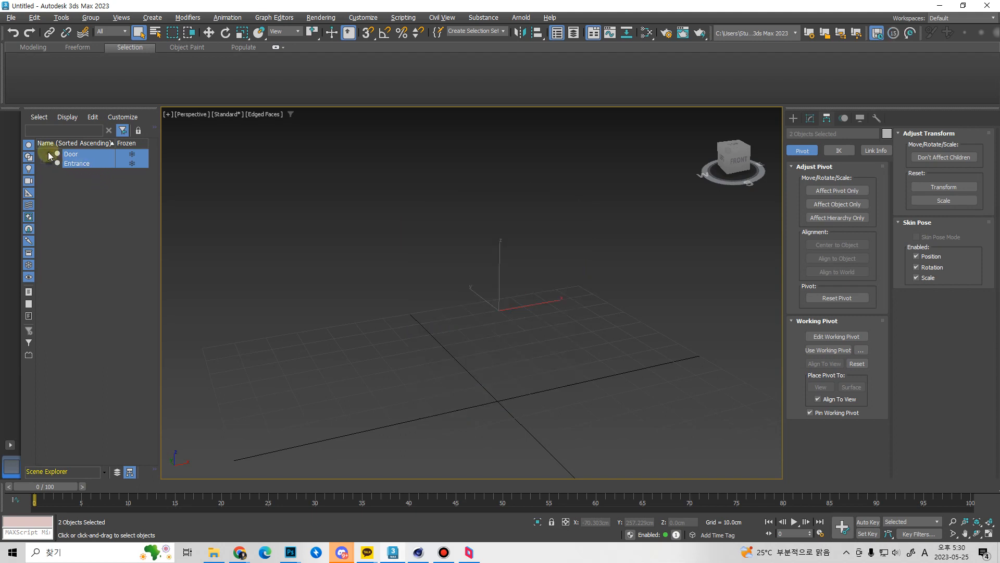
click(50, 154)
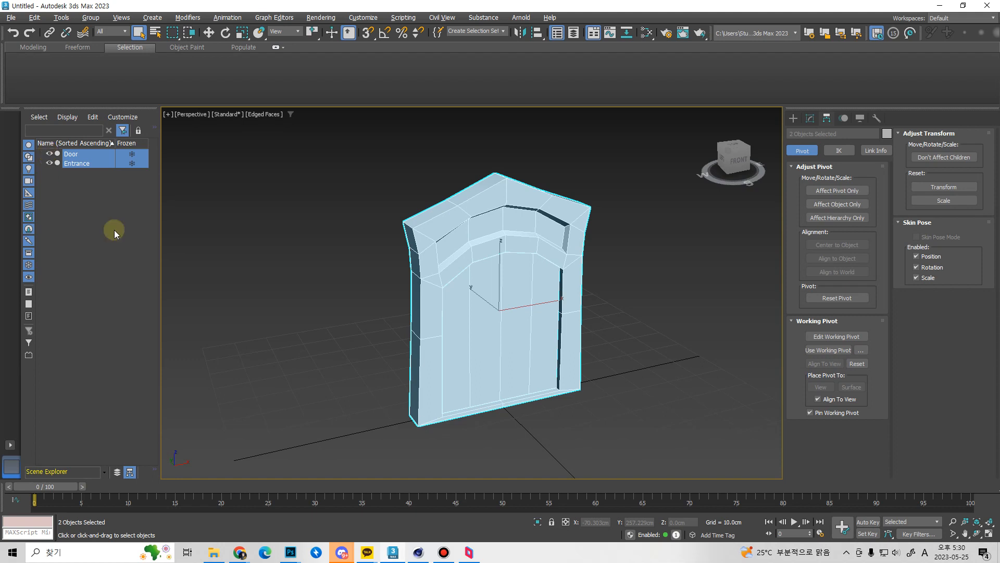
click(260, 268)
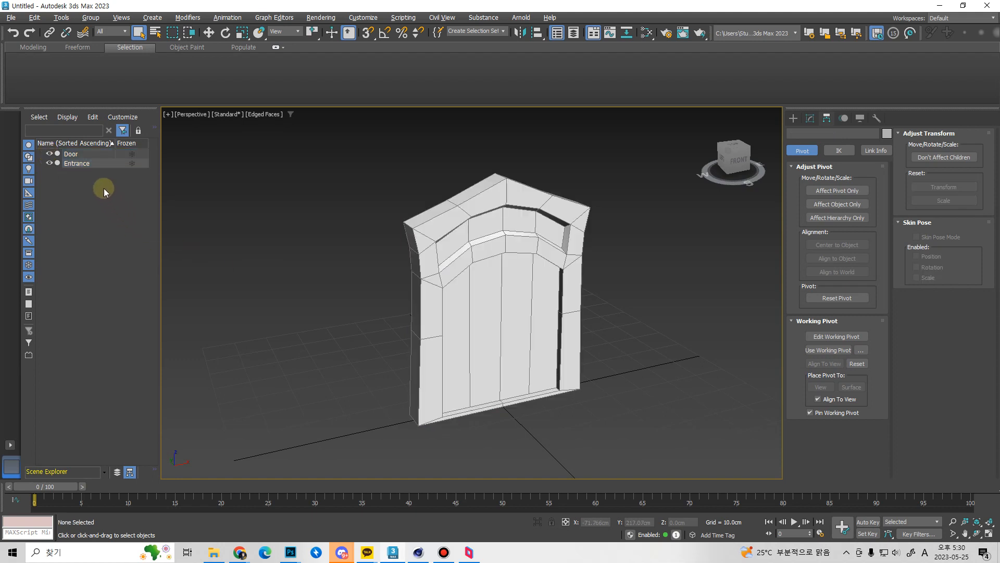
click(50, 154)
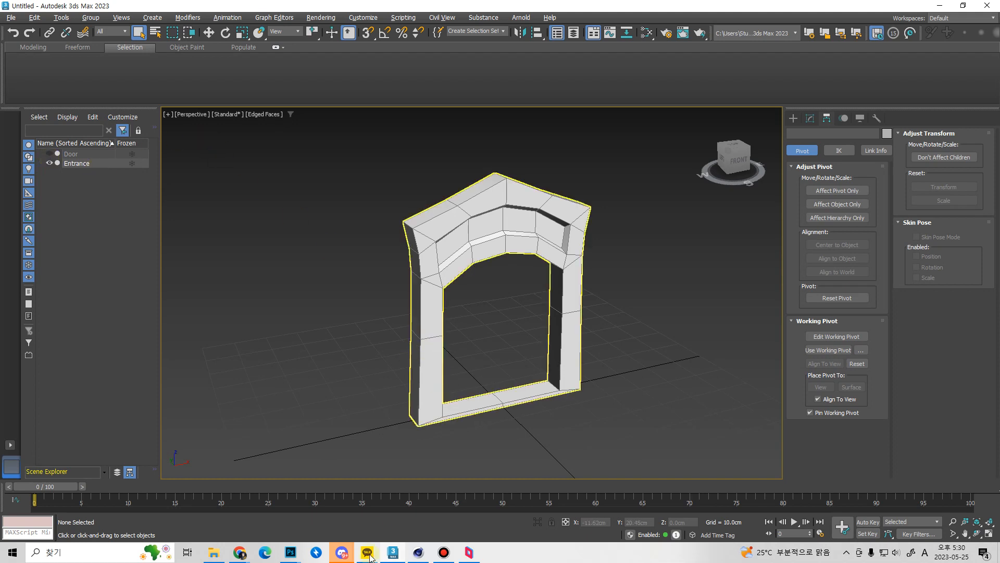
Switch to Cinema 4D and hide the Door object in the 3D view so only the Entrance is shown.
click(419, 552)
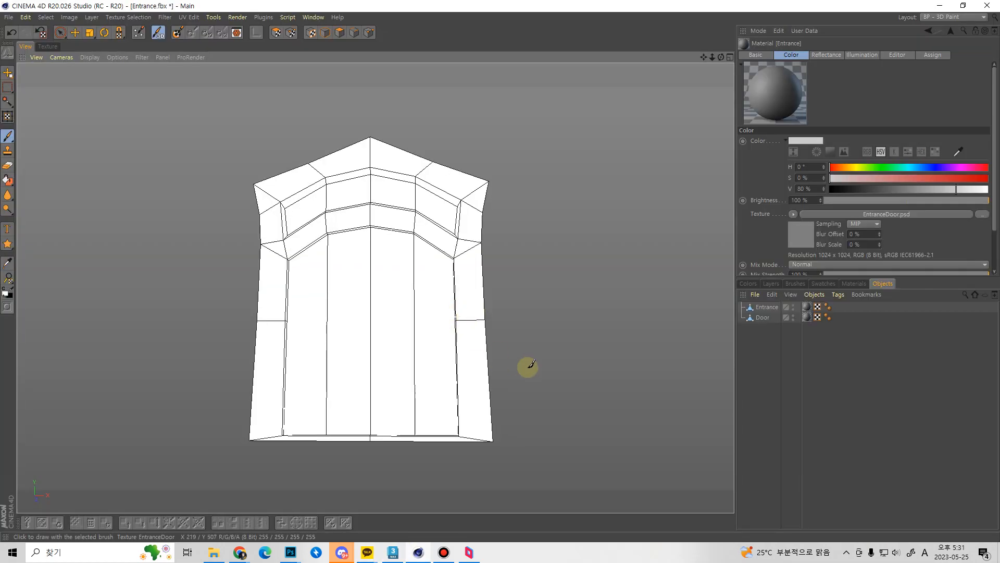
alt+drag(529, 364, 654, 354)
click(794, 315)
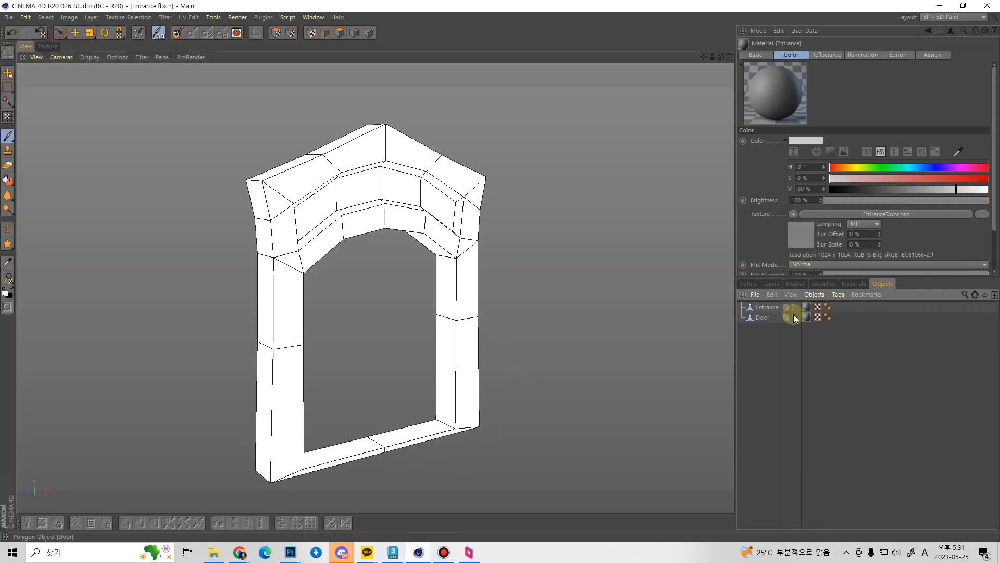
click(794, 316)
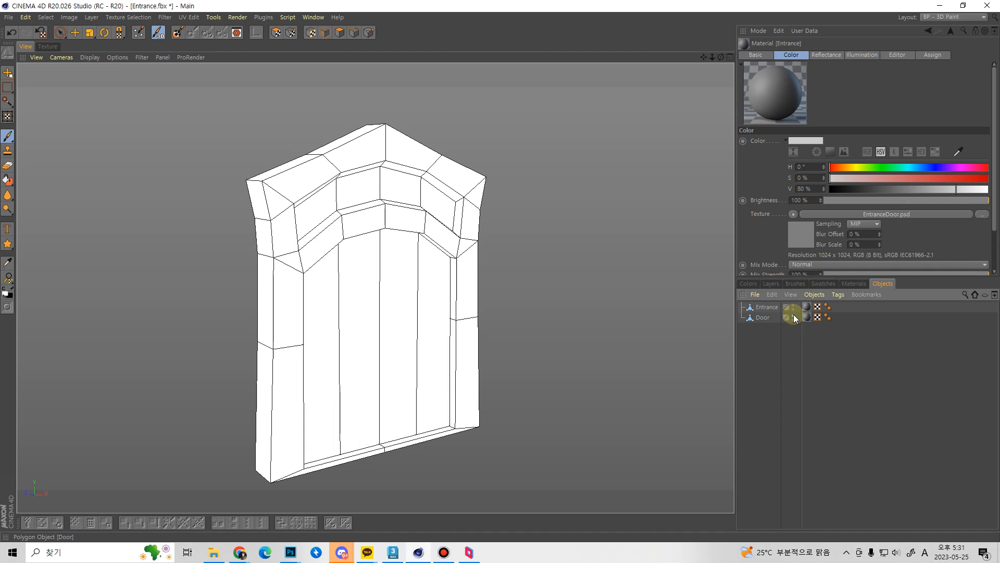
click(794, 316)
click(794, 316)
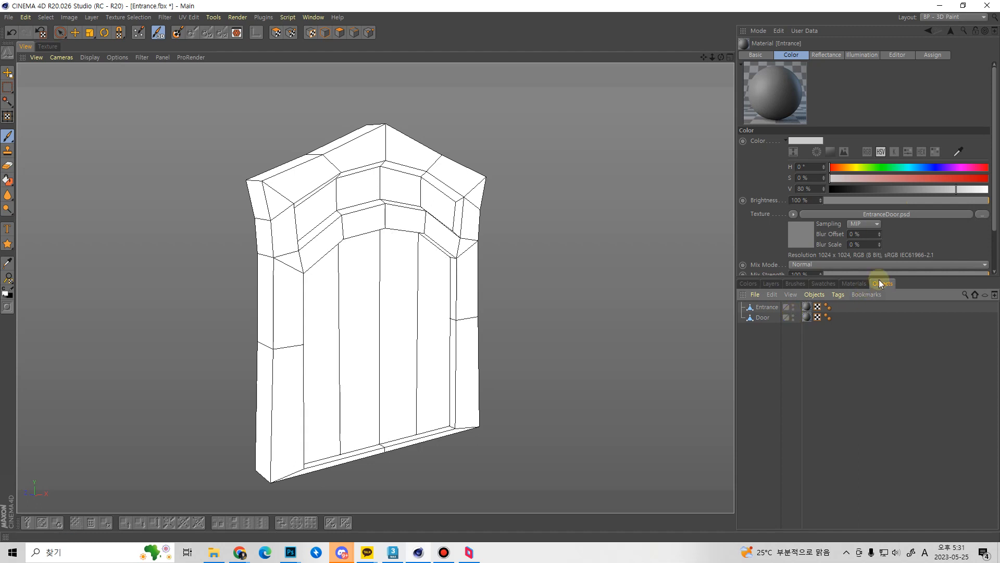
click(794, 316)
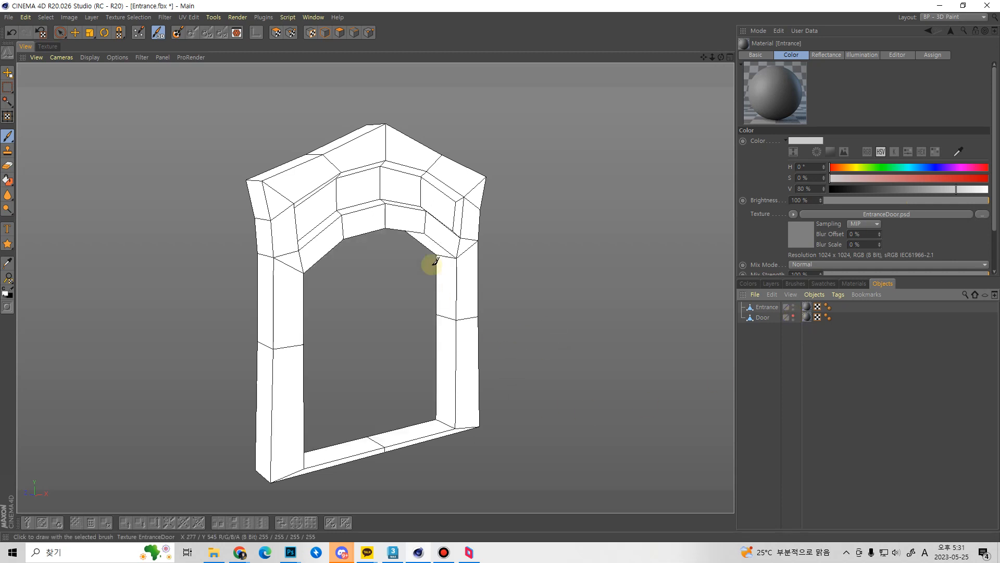
mouse_move(429, 264)
alt+mouse_down()
mouse_move(396, 232)
mouse_move(480, 253)
mouse_move(409, 295)
mouse_move(424, 275)
mouse_move(422, 288)
mouse_move(386, 277)
mouse_move(399, 293)
mouse_move(324, 311)
mouse_move(422, 224)
mouse_move(375, 287)
mouse_move(380, 302)
mouse_move(326, 275)
mouse_move(338, 280)
alt+mouse_up()
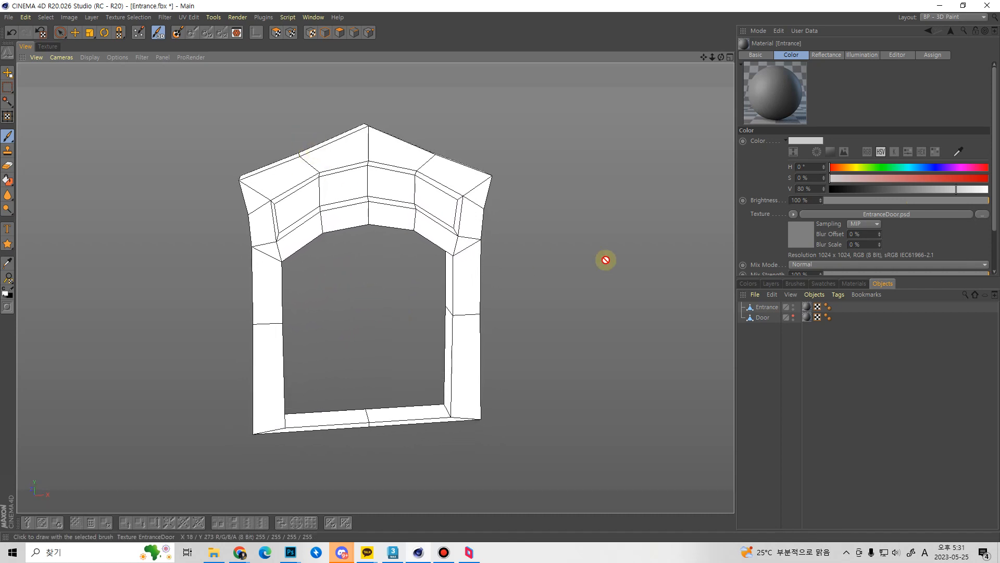
Add an empty layer above the Background of EntranceDoor.psd and dock the Colors manager above the layer list, with more height.
click(769, 284)
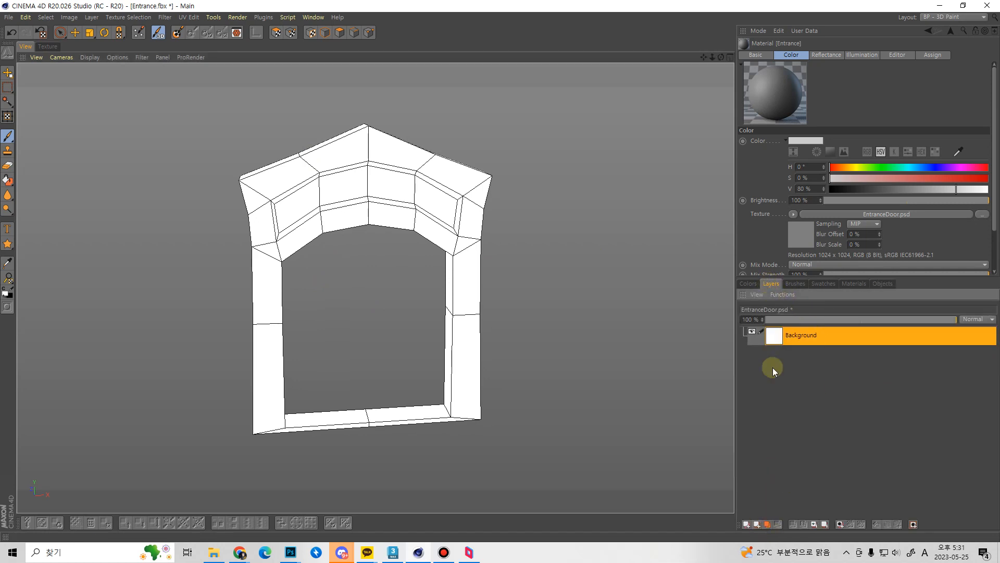
click(746, 524)
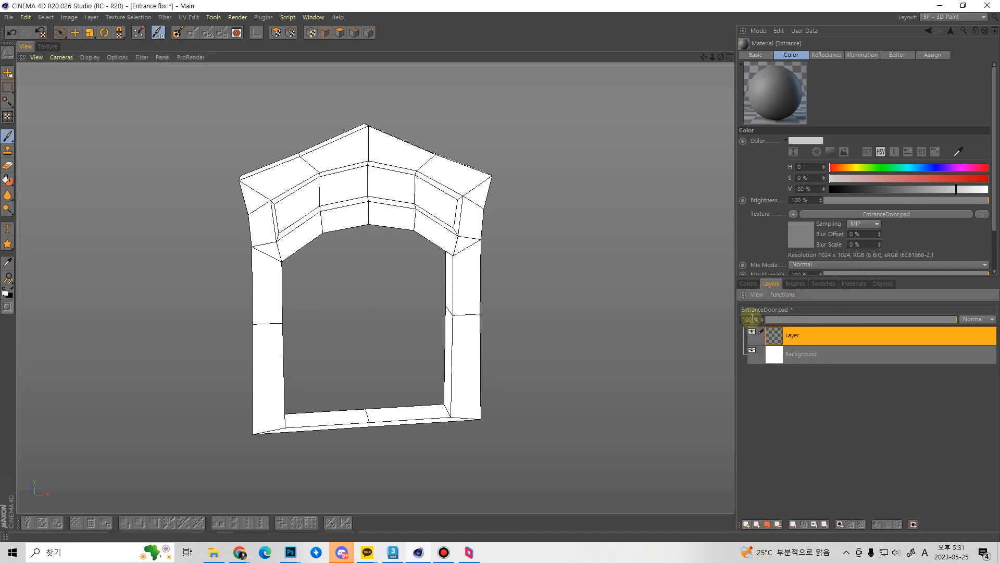
click(751, 286)
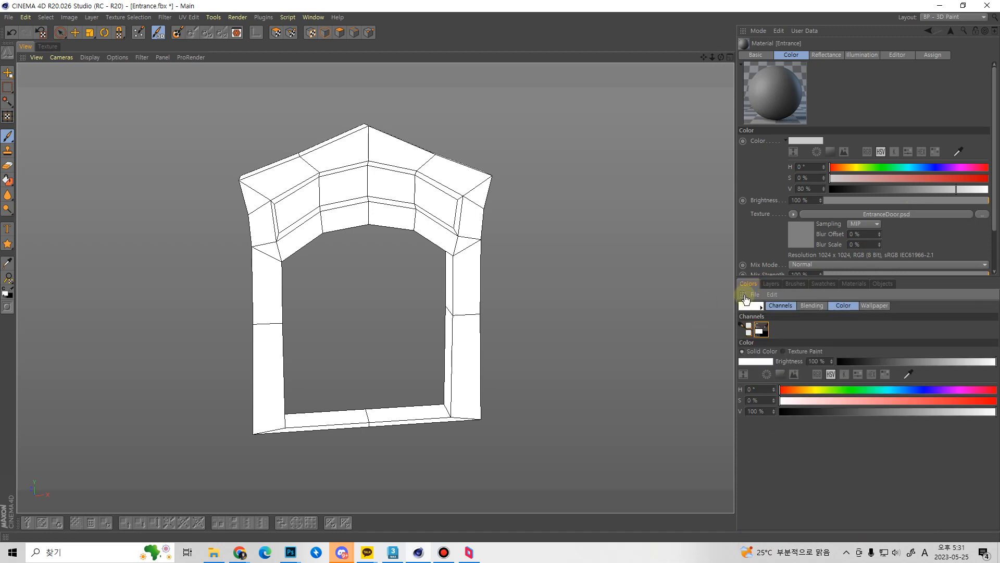
drag(746, 297, 792, 276)
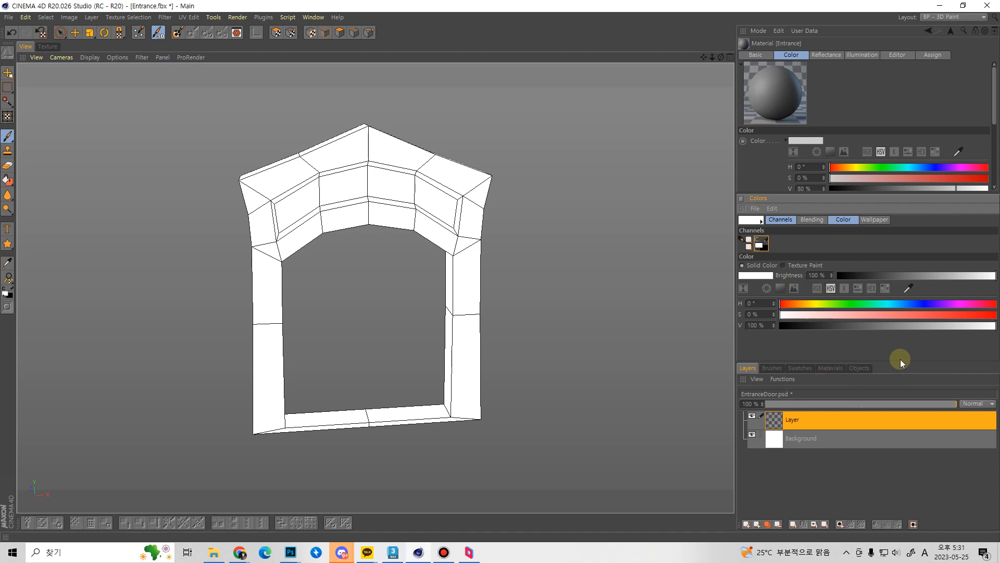
drag(904, 361, 909, 411)
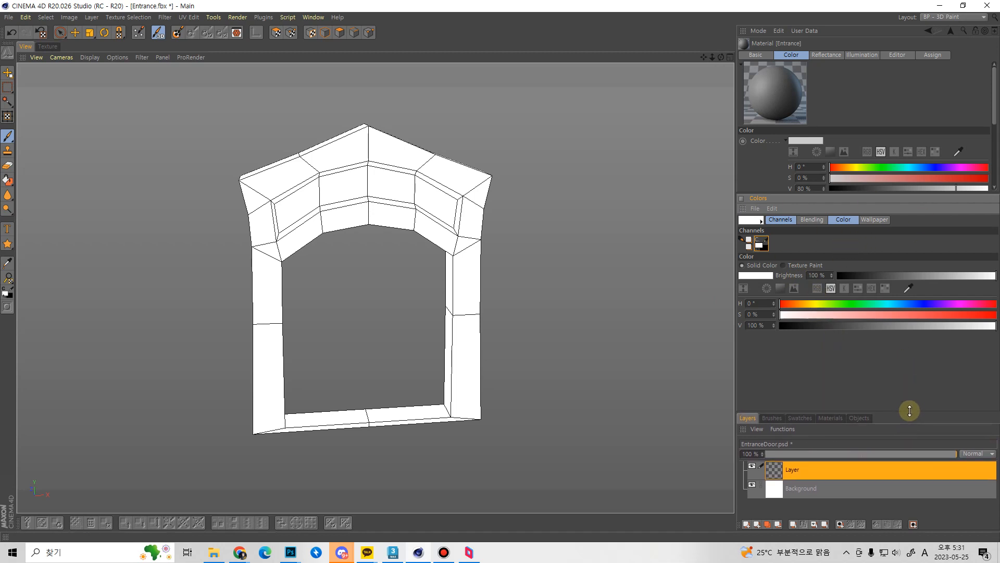
Show only the Color section with its spectrum picker in the Colors manager, and enlarge it to fit the HSV sliders.
click(781, 289)
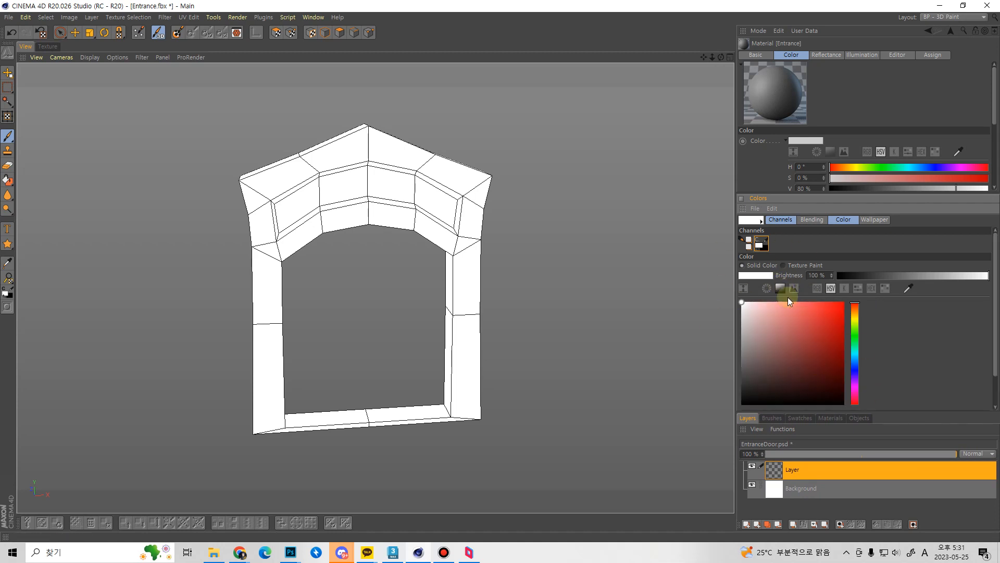
click(843, 219)
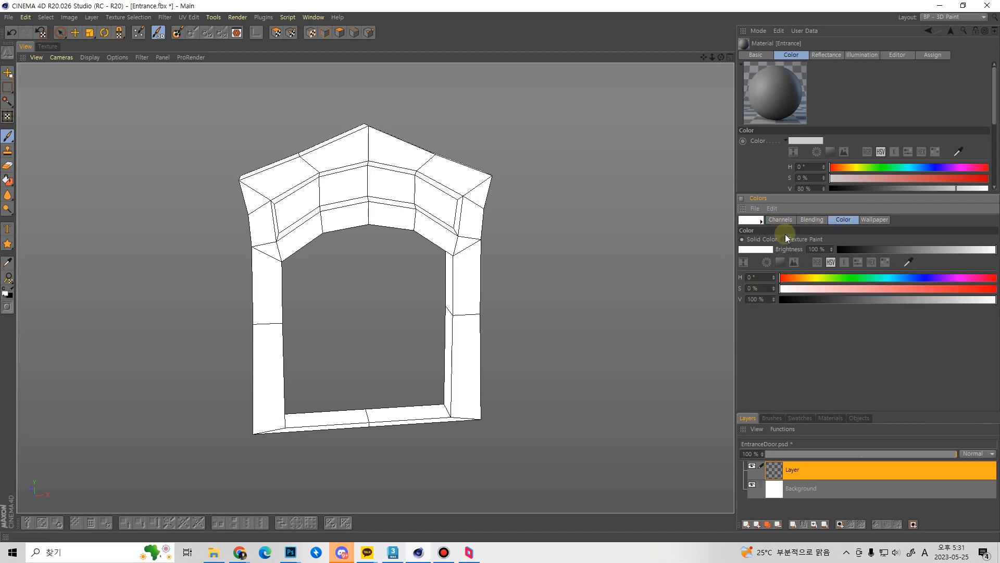
click(781, 263)
scroll(994, 260, down, 1)
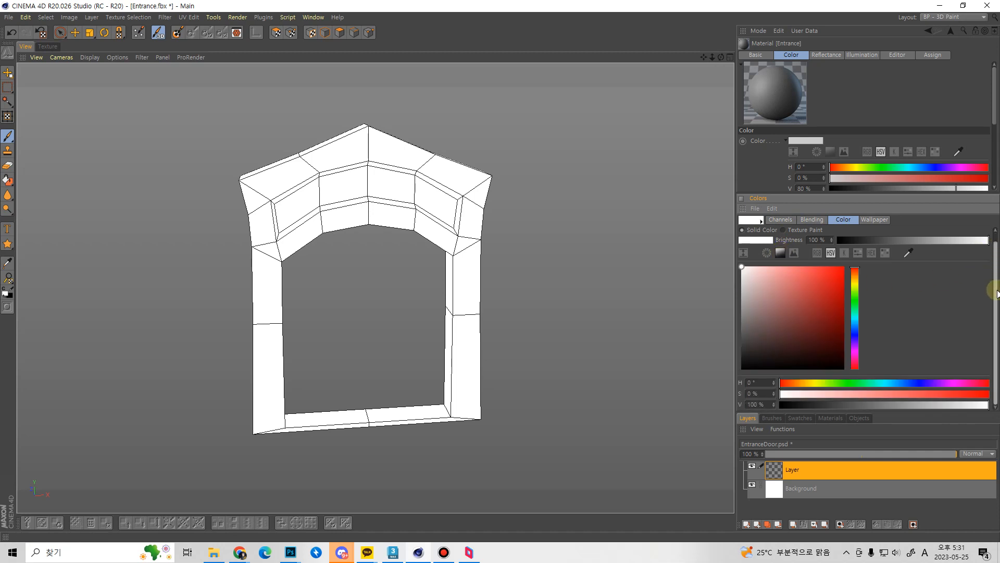
click(779, 219)
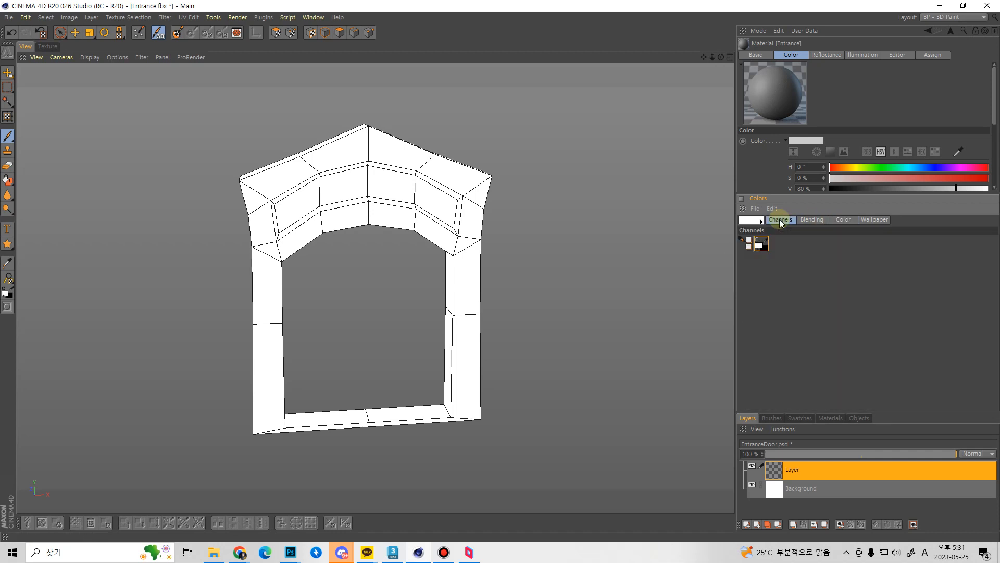
click(848, 220)
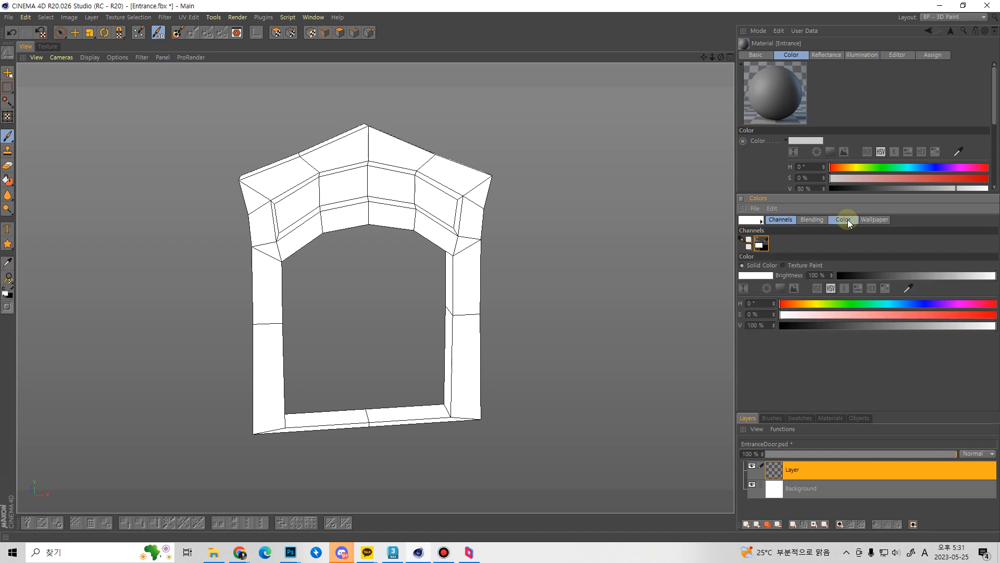
click(748, 241)
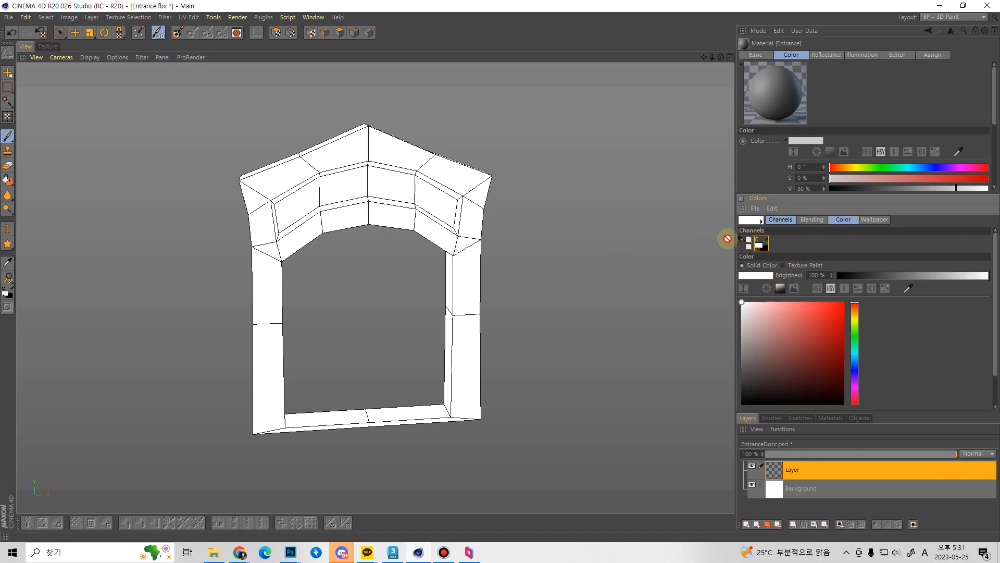
click(847, 220)
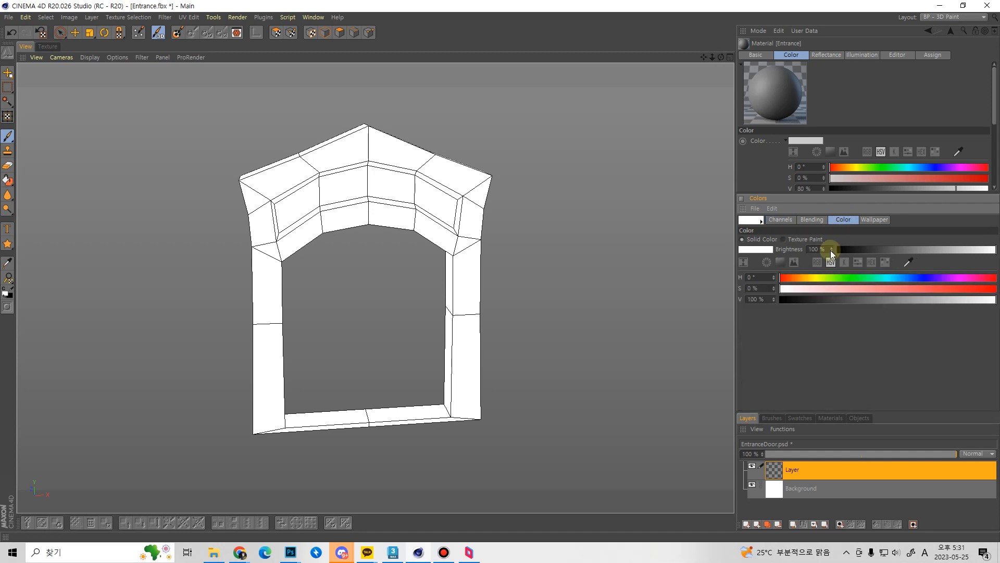
click(783, 263)
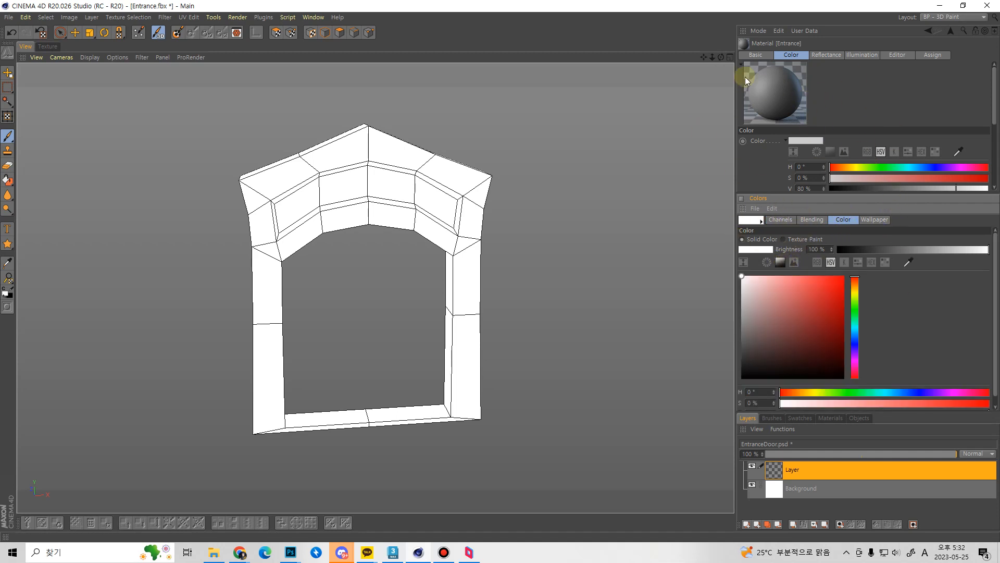
drag(889, 412, 891, 426)
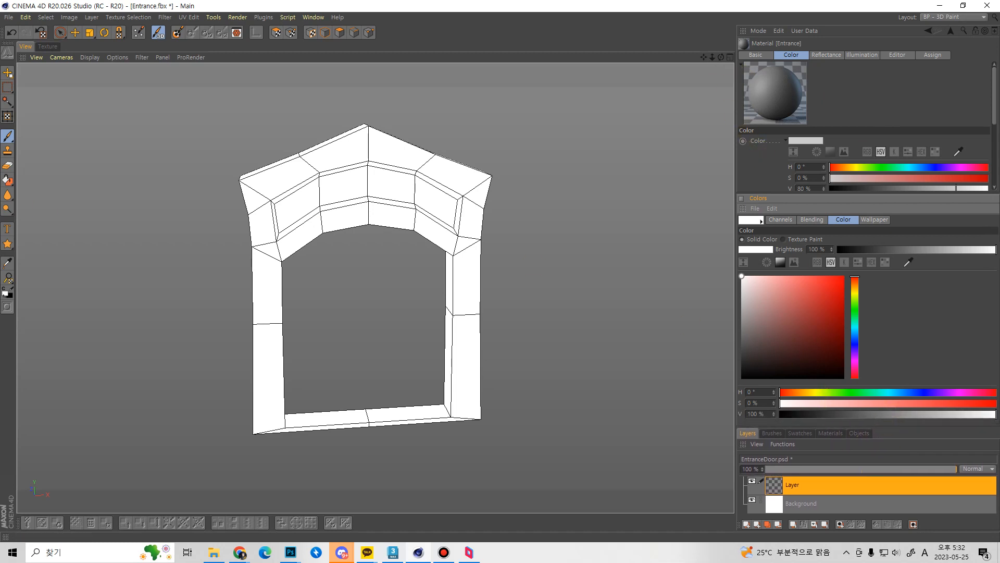
Paint freehand test strokes over the Entrance's arch and upper pillars with the Brush in dark red, about 55% saturation and 47% value.
click(8, 136)
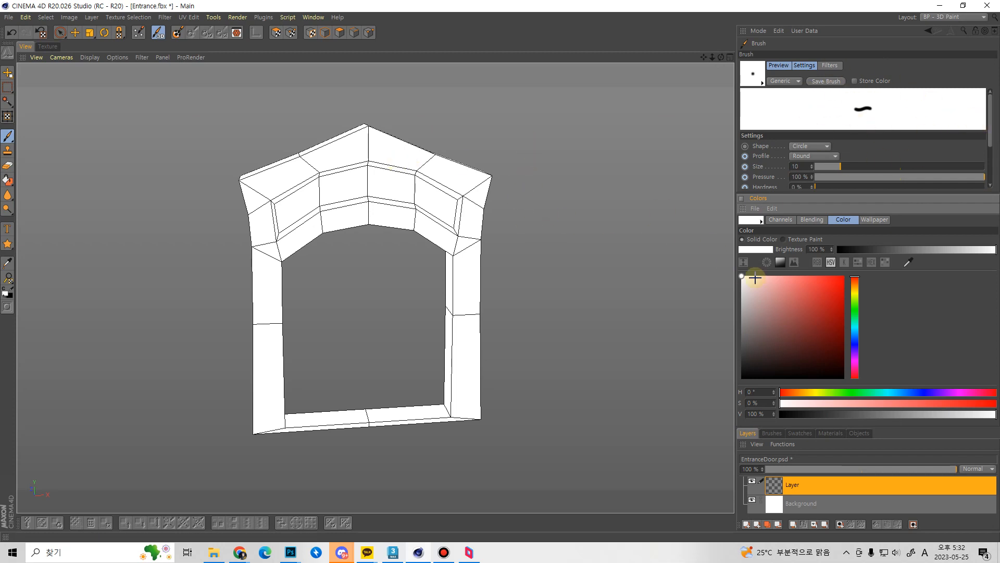
mouse_move(776, 301)
mouse_down()
mouse_move(788, 302)
mouse_move(790, 321)
mouse_move(806, 276)
mouse_move(767, 310)
mouse_move(797, 329)
mouse_up()
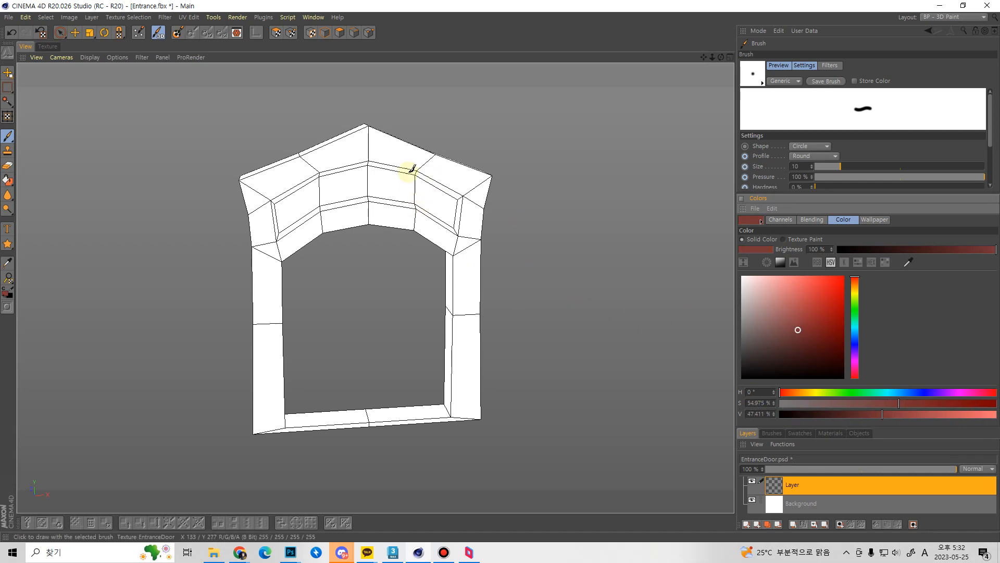
drag(332, 142, 337, 176)
mouse_move(400, 140)
mouse_down()
mouse_move(405, 173)
mouse_move(457, 252)
mouse_move(486, 266)
mouse_move(462, 316)
mouse_up()
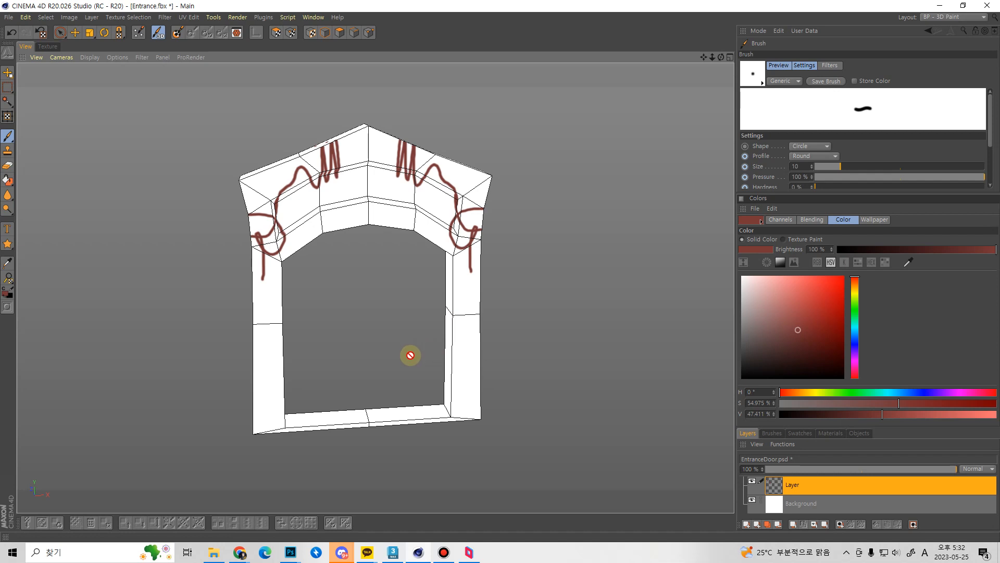
mouse_move(411, 328)
alt+mouse_down()
mouse_move(380, 298)
mouse_move(415, 326)
alt+mouse_up()
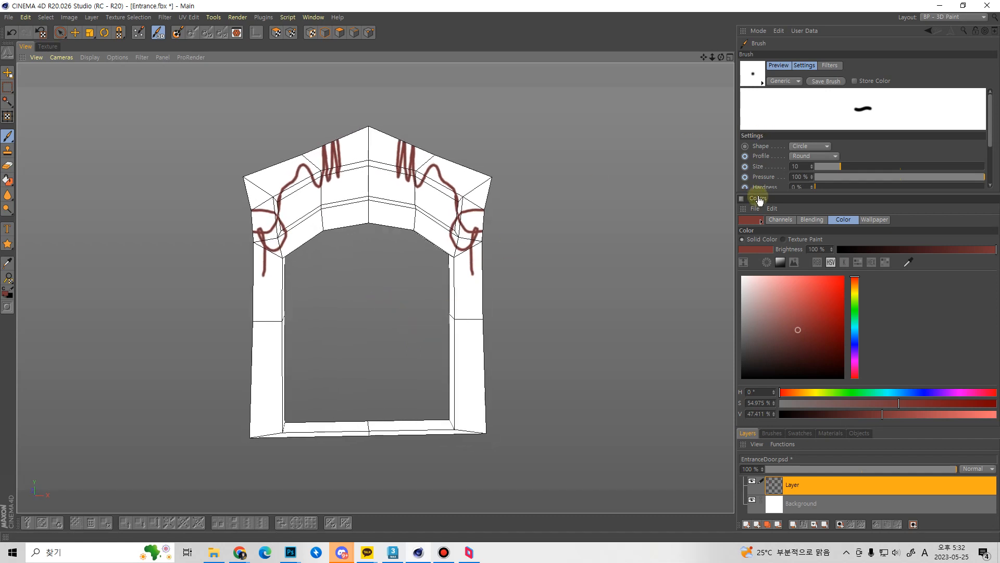
Review the effector settings for the brush's Pressure and accept them with Pen Pressure enabled.
click(745, 177)
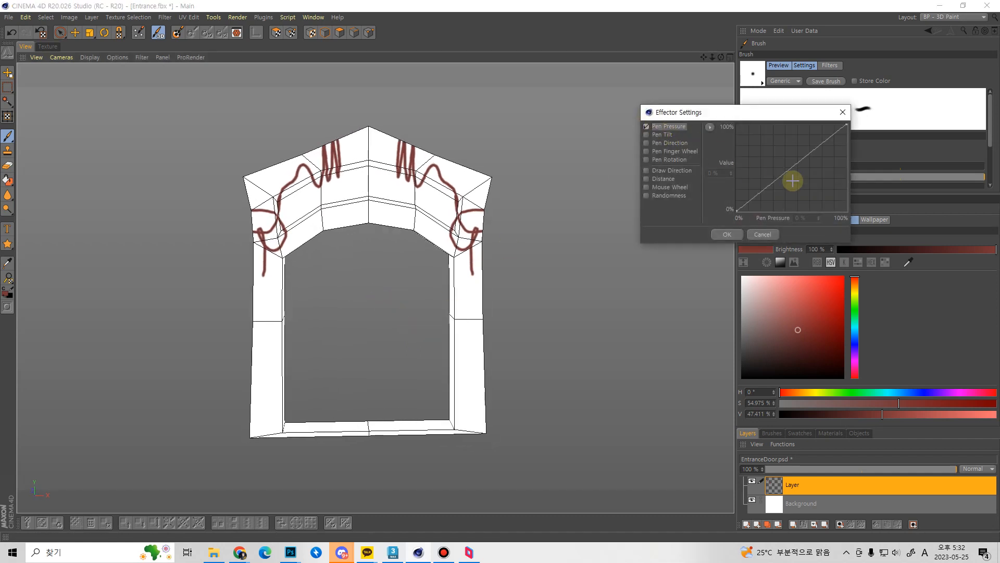
click(738, 234)
mouse_move(407, 248)
alt+mouse_down()
mouse_move(463, 275)
mouse_move(442, 259)
mouse_move(393, 259)
alt+mouse_up()
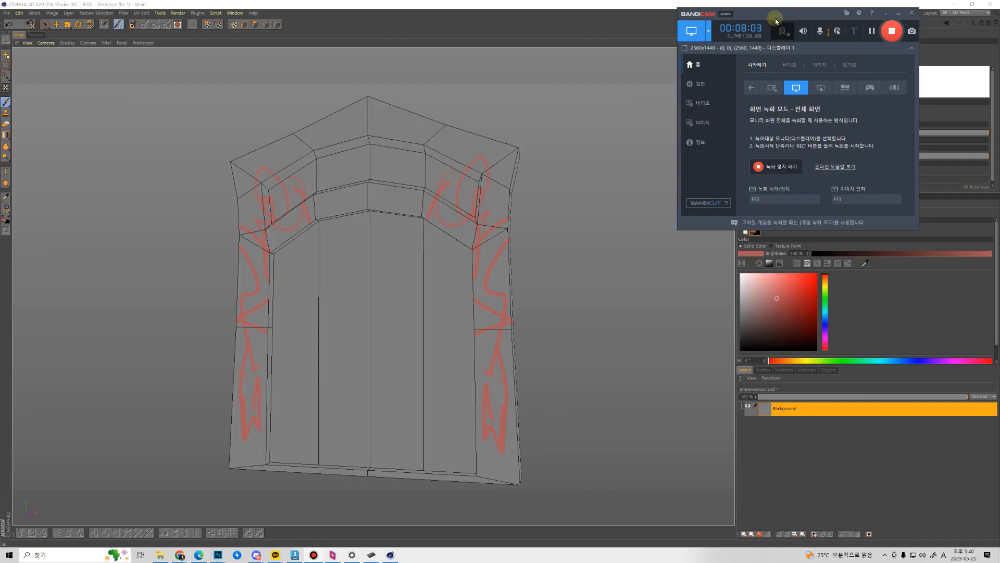
drag(779, 19, 99, 14)
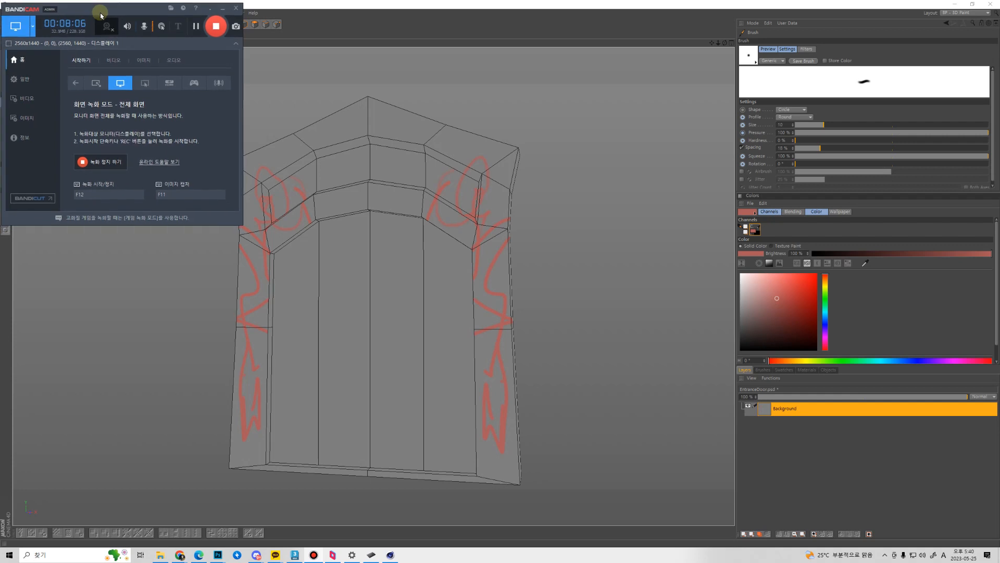
click(221, 10)
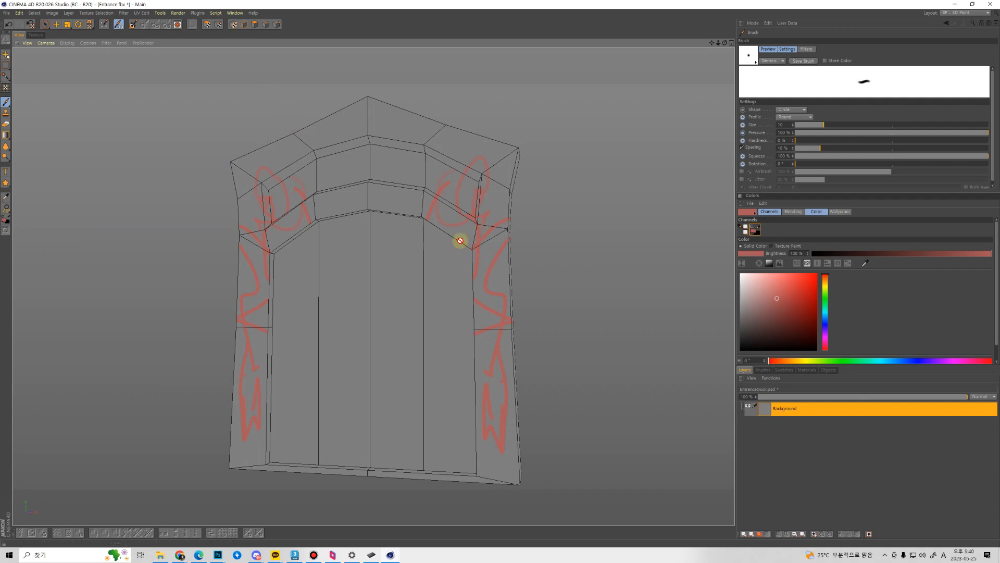
Add more freehand strokes in the current red across the Entrance's arch and down both pillars.
mouse_move(456, 234)
alt+mouse_down()
mouse_move(471, 224)
mouse_move(430, 288)
mouse_move(426, 281)
alt+mouse_up()
mouse_move(413, 162)
mouse_down()
mouse_move(408, 240)
mouse_move(456, 199)
mouse_move(421, 185)
mouse_up()
alt+drag(468, 227, 430, 143)
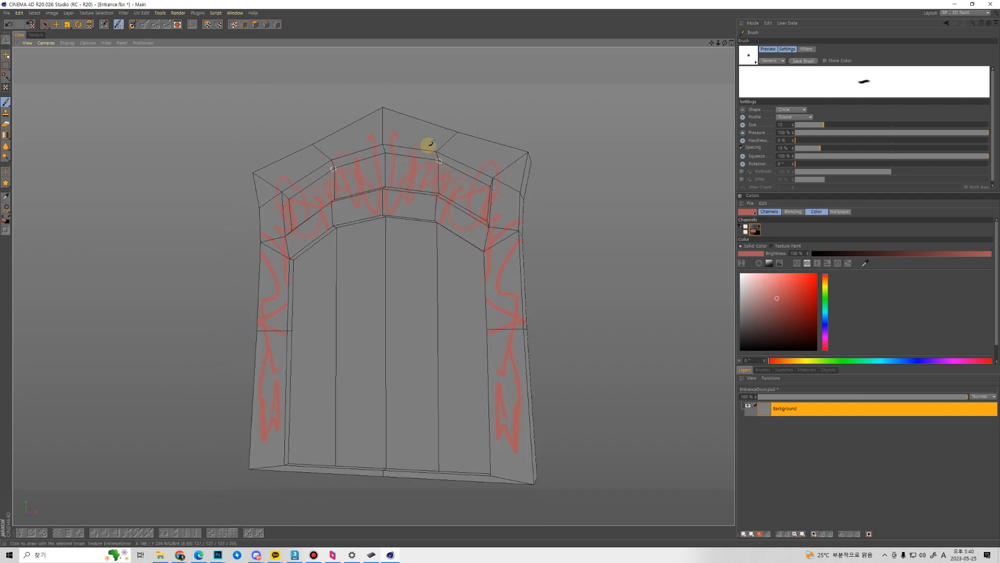
mouse_move(491, 176)
mouse_down()
mouse_move(505, 356)
mouse_move(520, 364)
mouse_move(492, 273)
mouse_up()
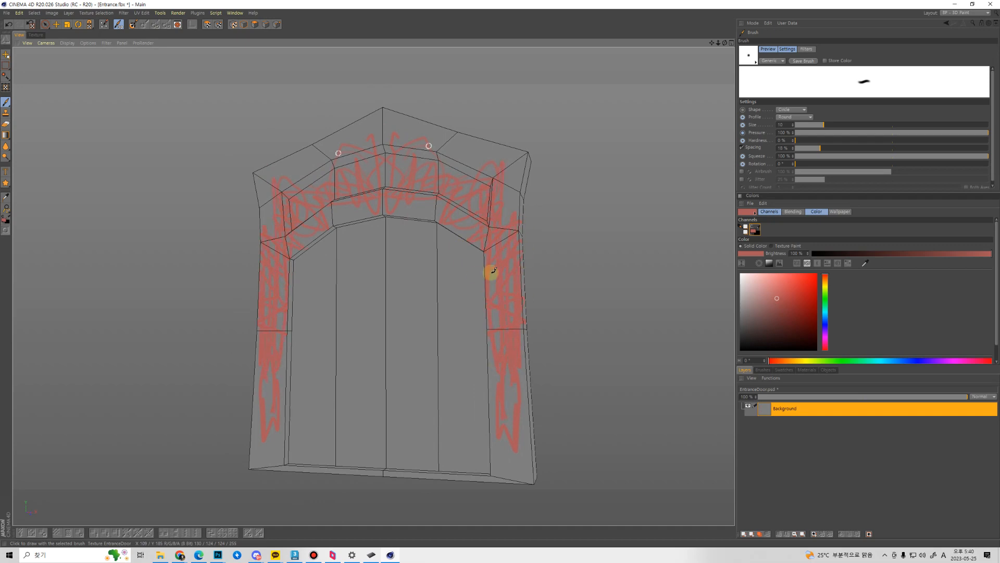
Restore the Cinema 4D window and resize it so the Adventure Inn reference in Photoshop stays visible beside the Entrance model.
click(972, 7)
drag(402, 8, 618, 13)
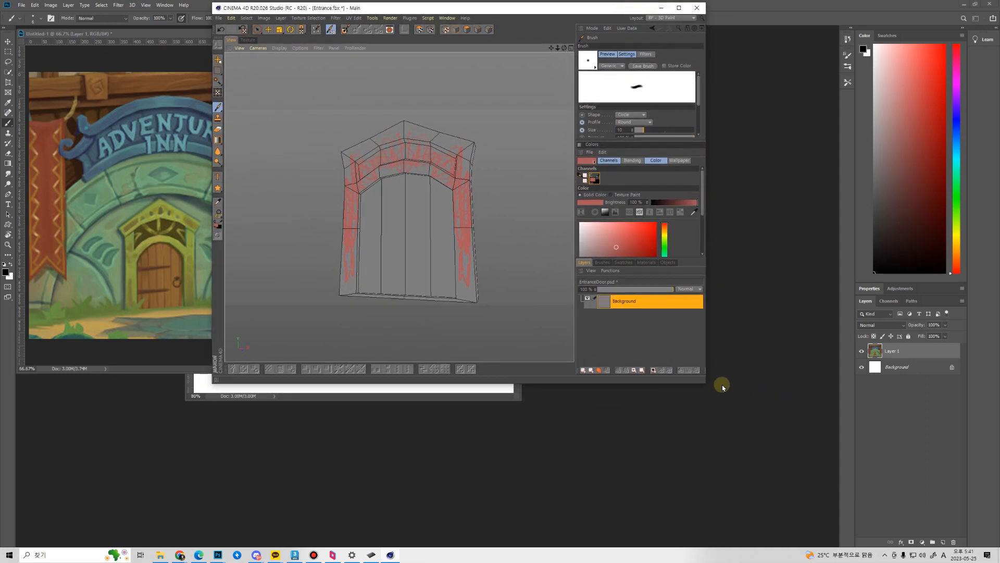
drag(704, 385, 997, 547)
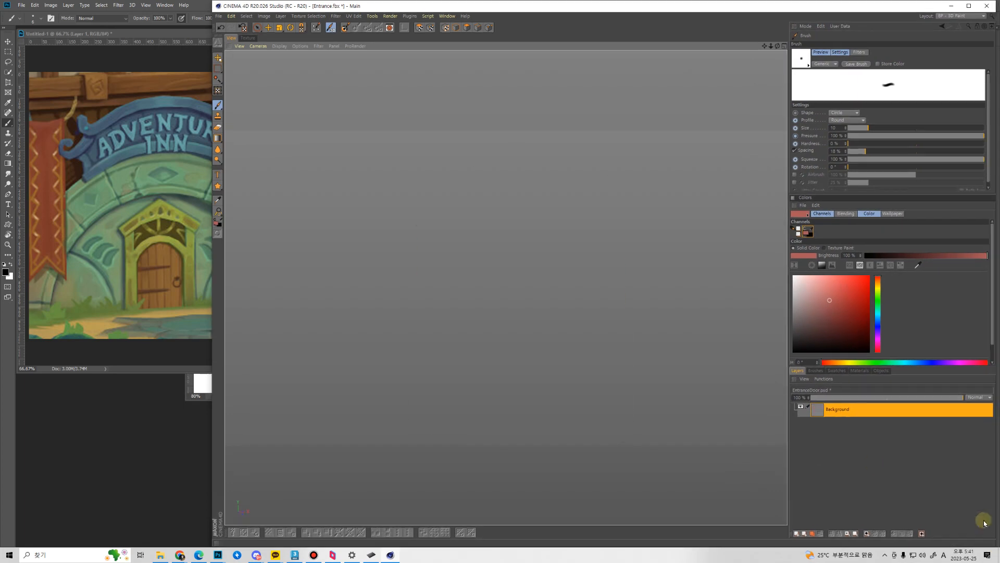
alt+drag(536, 304, 493, 226)
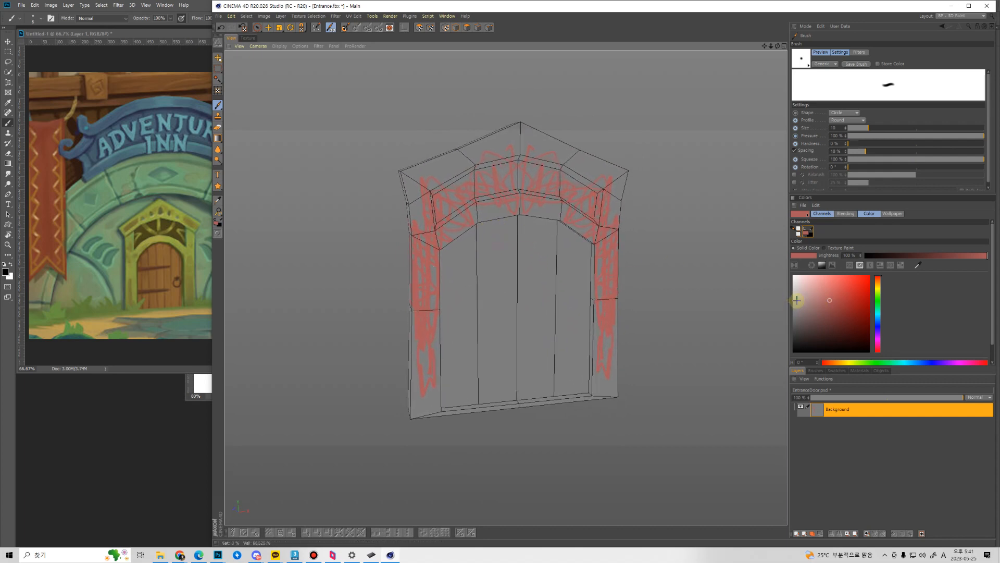
Choose a soft green with a hue of 115° and set the brush to size 52 with 30% pressure.
click(878, 301)
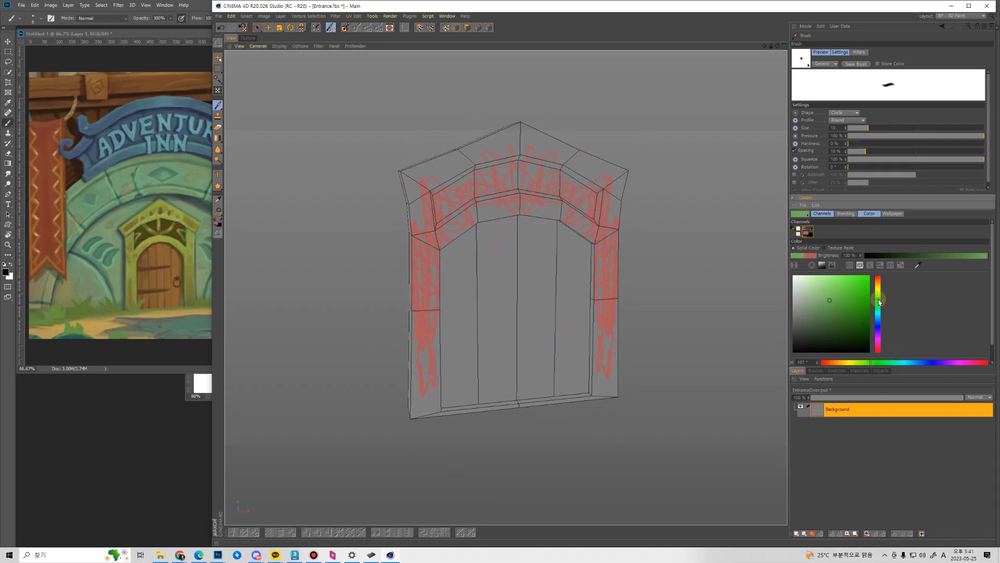
click(821, 296)
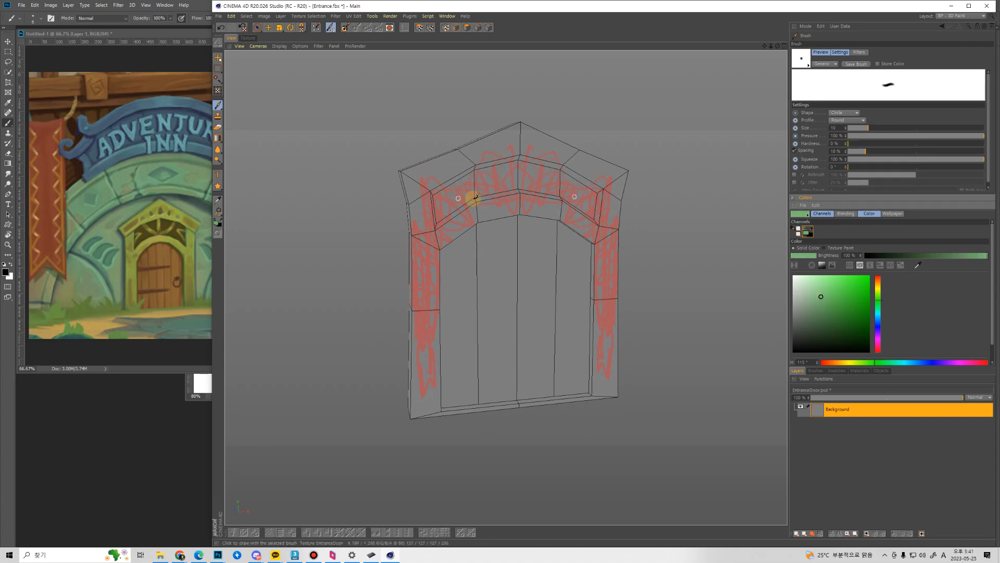
mouse_move(494, 183)
alt+mouse_down()
mouse_move(491, 174)
mouse_move(516, 194)
mouse_move(496, 196)
mouse_move(507, 179)
mouse_move(505, 205)
mouse_move(509, 193)
alt+mouse_up()
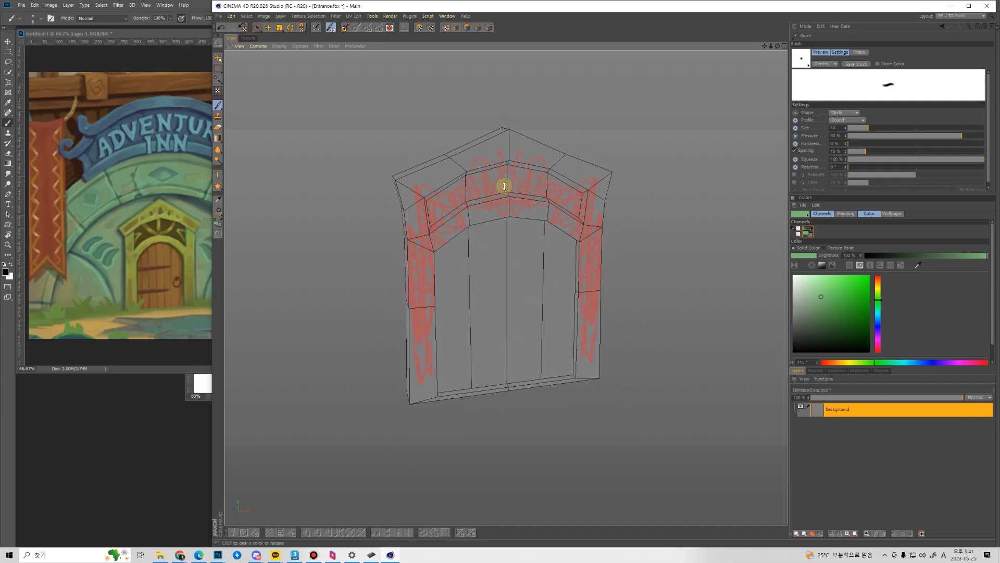
mouse_move(506, 199)
middle_down()
mouse_move(514, 155)
mouse_move(495, 183)
mouse_move(546, 195)
mouse_move(486, 196)
mouse_move(503, 196)
mouse_move(490, 215)
middle_up()
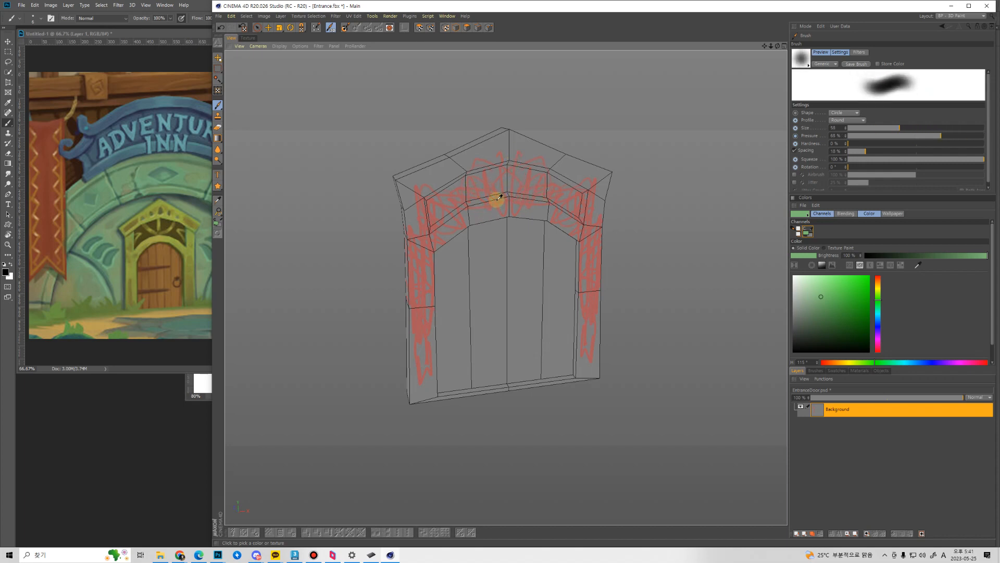
mouse_move(507, 191)
middle_down()
mouse_move(536, 183)
mouse_move(482, 195)
mouse_move(536, 188)
mouse_move(476, 206)
mouse_move(495, 201)
mouse_move(484, 207)
mouse_move(508, 200)
mouse_move(458, 201)
mouse_move(500, 201)
mouse_move(464, 201)
mouse_move(477, 202)
mouse_move(485, 183)
mouse_move(480, 225)
mouse_move(486, 193)
mouse_move(484, 215)
middle_up()
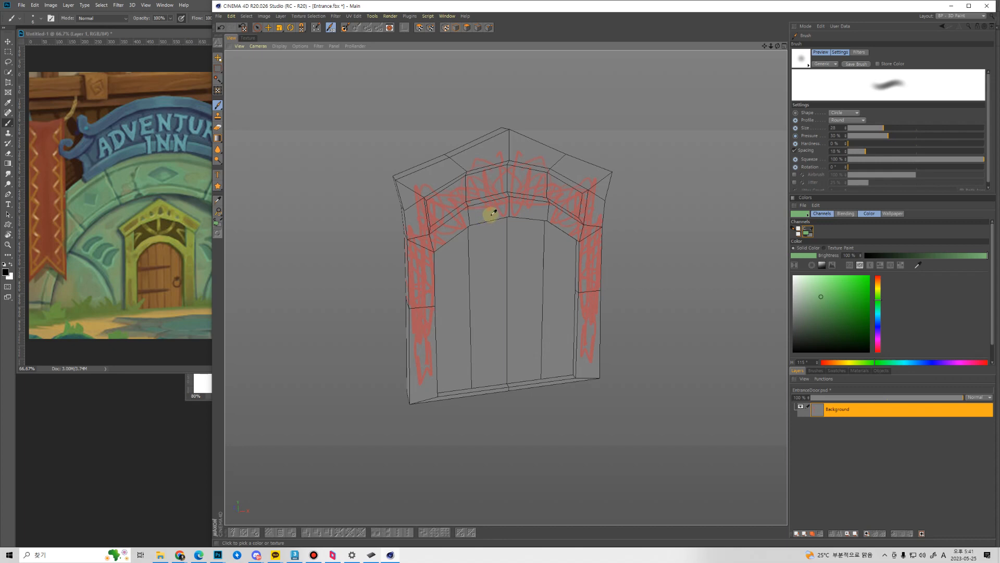
mouse_move(494, 212)
middle_down()
mouse_move(538, 196)
mouse_move(505, 205)
middle_up()
Cover the Entrance's arch, pillars and sill with the green, enlarging the brush to about 113 for the remaining areas.
mouse_move(467, 162)
mouse_down()
mouse_move(424, 200)
mouse_move(453, 143)
mouse_move(380, 195)
mouse_move(494, 170)
mouse_move(473, 197)
mouse_up()
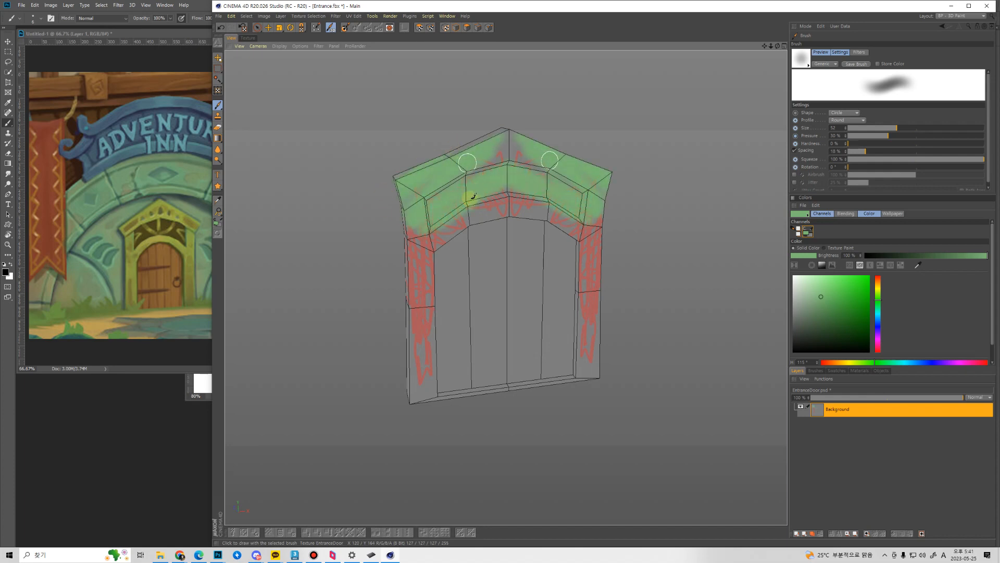
middle_drag(471, 198, 499, 199)
mouse_move(496, 176)
mouse_down()
mouse_move(470, 157)
mouse_move(508, 180)
mouse_move(420, 282)
mouse_move(412, 374)
mouse_move(436, 351)
mouse_up()
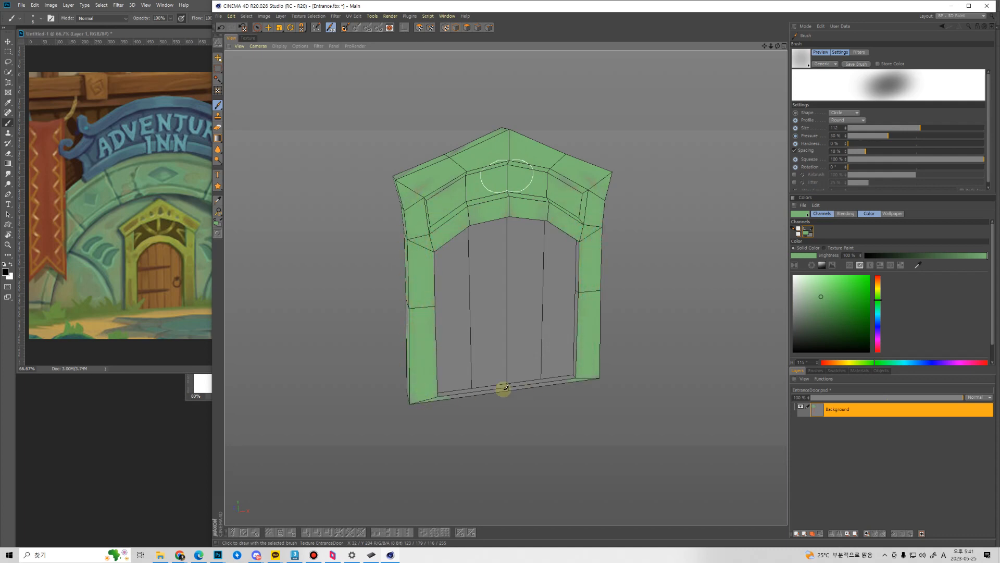
mouse_move(507, 387)
mouse_down()
mouse_move(523, 373)
mouse_move(500, 381)
mouse_up()
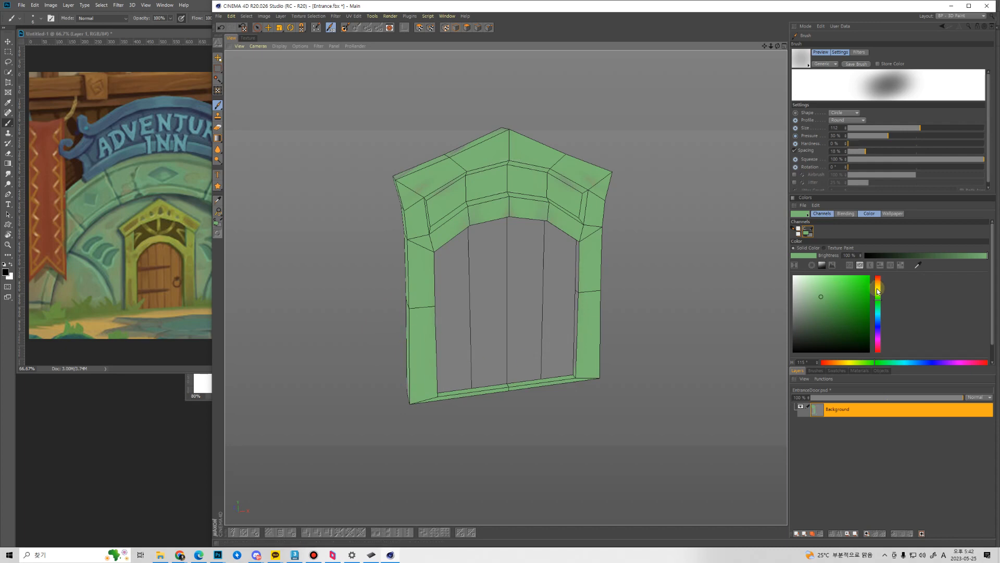
Choose a yellow-green with a hue of 85° and glaze it over the arch and pillars of the Entrance.
drag(877, 297, 878, 292)
click(840, 298)
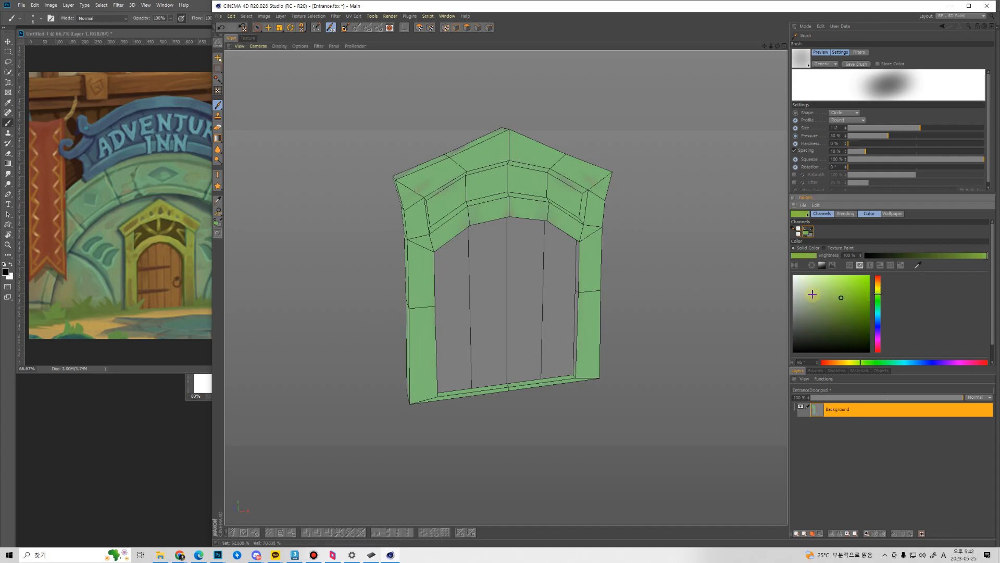
mouse_move(477, 154)
mouse_down()
mouse_move(452, 203)
mouse_move(469, 139)
mouse_move(413, 250)
mouse_move(423, 219)
mouse_up()
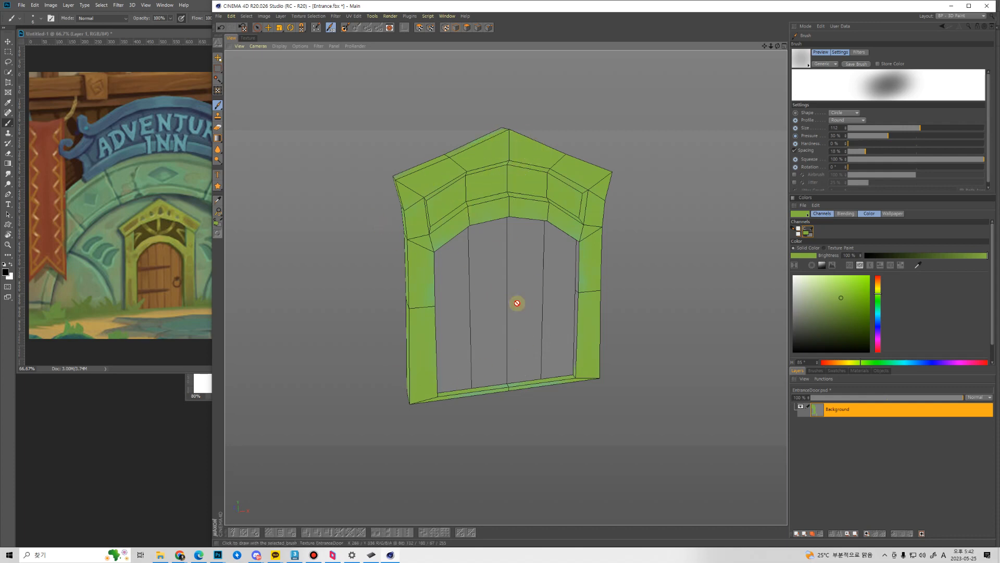
Tint the outer arch of the Entrance with a lighter green, hue 132°, using a brush of size 250.
click(878, 304)
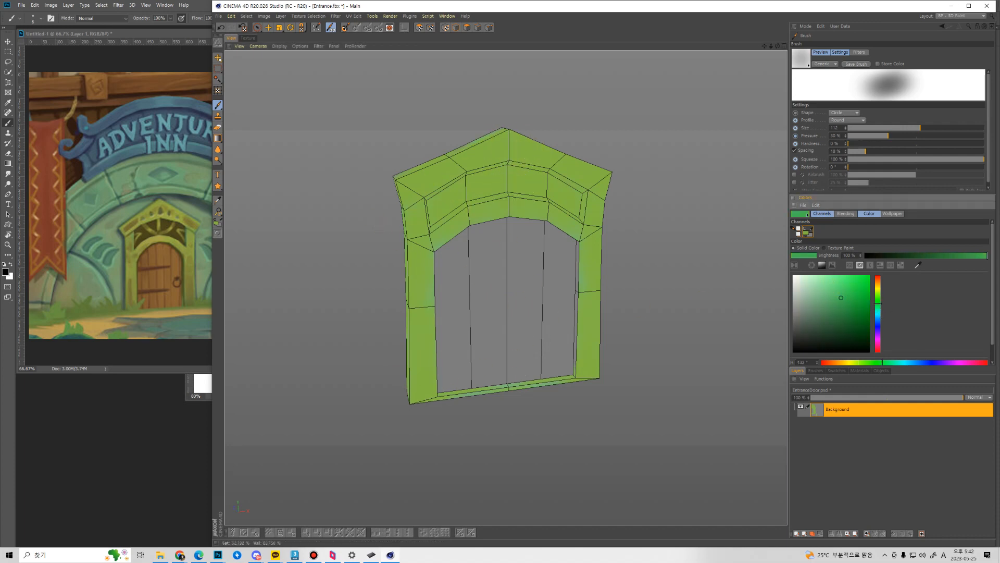
click(833, 286)
key(bracketright)
key(bracketright)
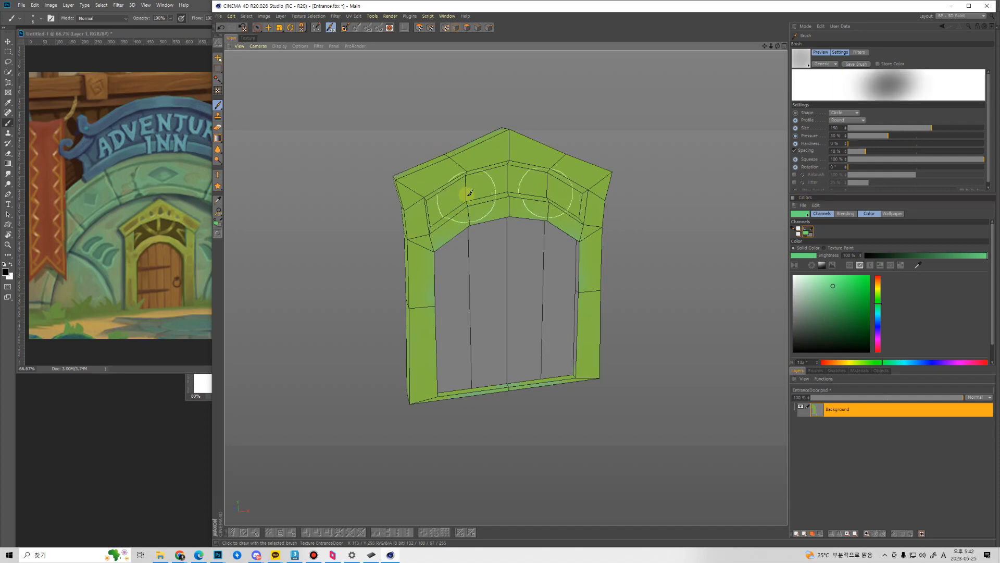
key(bracketright)
key(bracketright)
key(bracketright)
key(bracketright)
key(bracketleft)
key(bracketleft)
drag(514, 131, 418, 176)
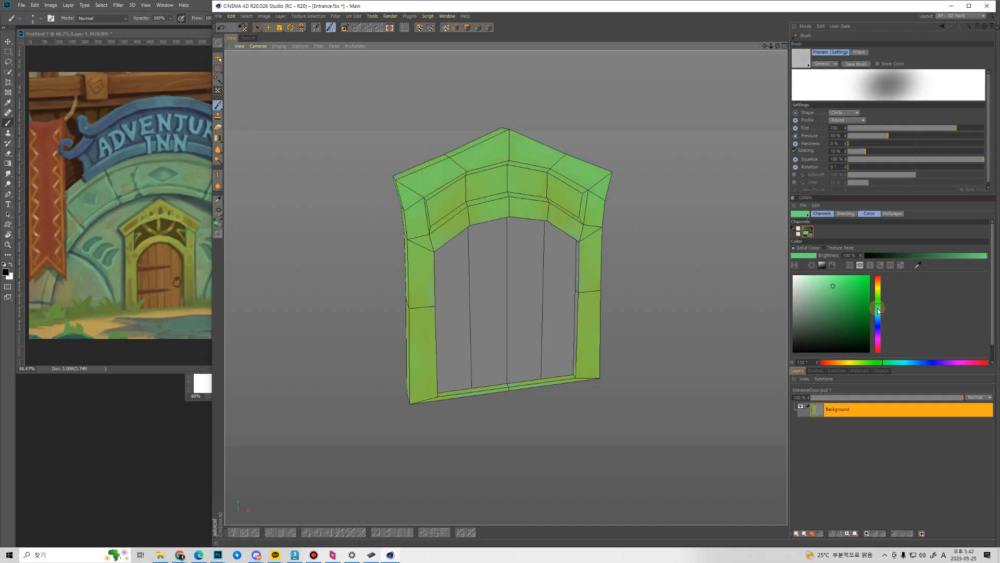
Shade the bottoms of the pillars and the sill with a darker green at hue 96°.
mouse_move(878, 308)
mouse_down()
mouse_move(878, 296)
mouse_move(848, 311)
mouse_up()
click(851, 314)
mouse_move(430, 334)
mouse_down()
mouse_move(455, 415)
mouse_move(486, 400)
mouse_up()
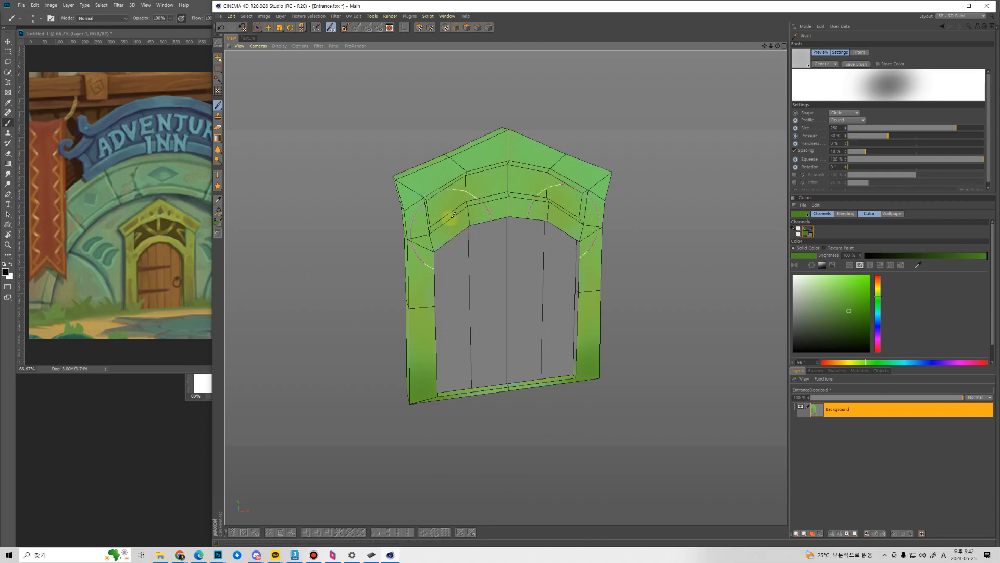
Reduce the brush to size 15 and paint a dark olive line, hue 72°, along the upper edge of the arch's recessed panel.
key([)
key([)
key([)
key([)
key([)
key([)
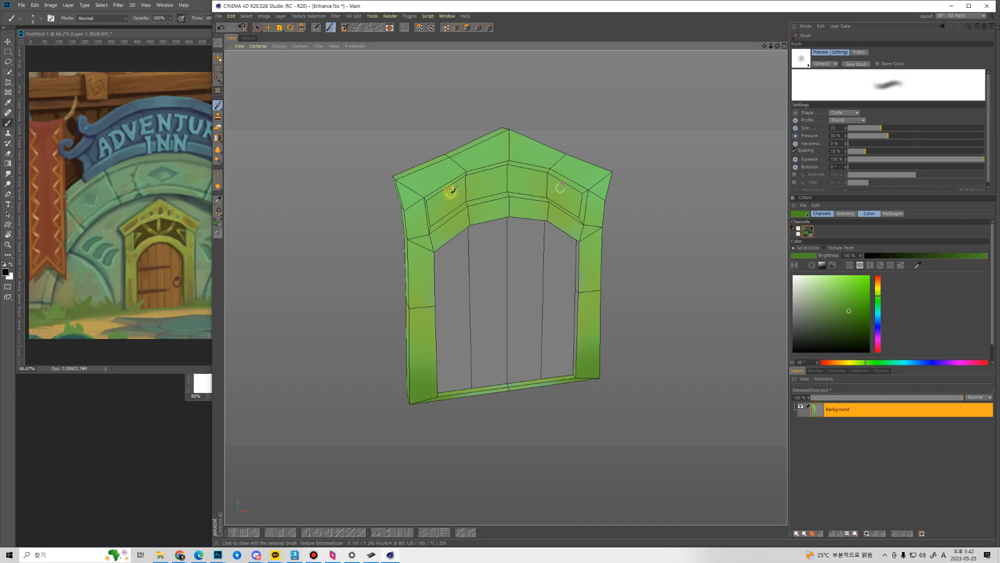
alt+drag(498, 201, 486, 232)
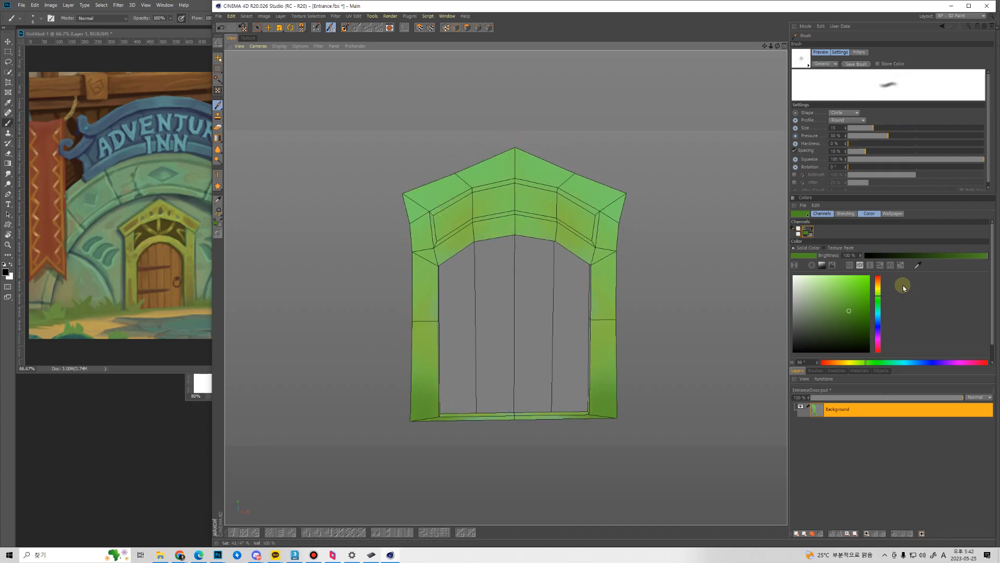
click(834, 322)
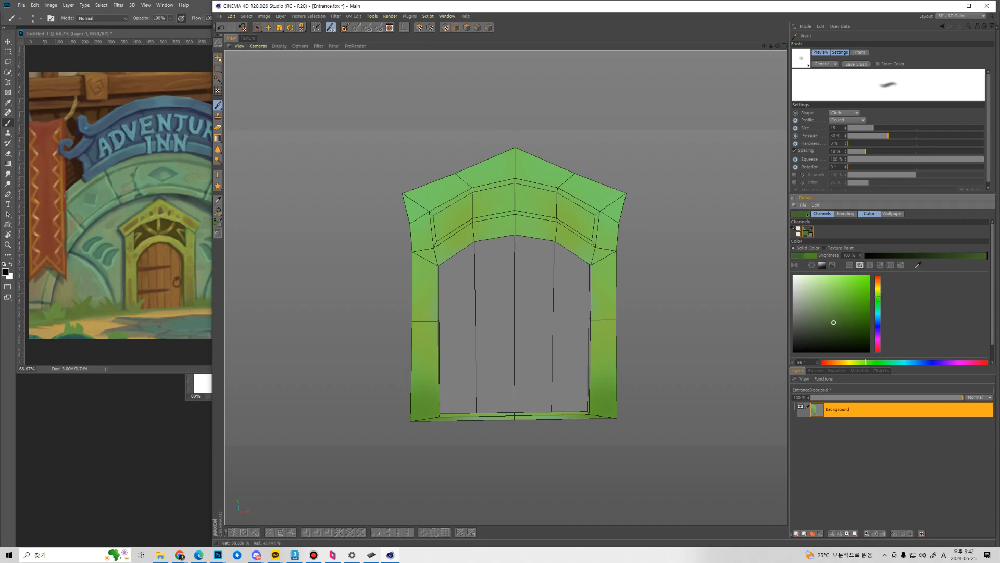
click(878, 292)
drag(437, 214, 494, 189)
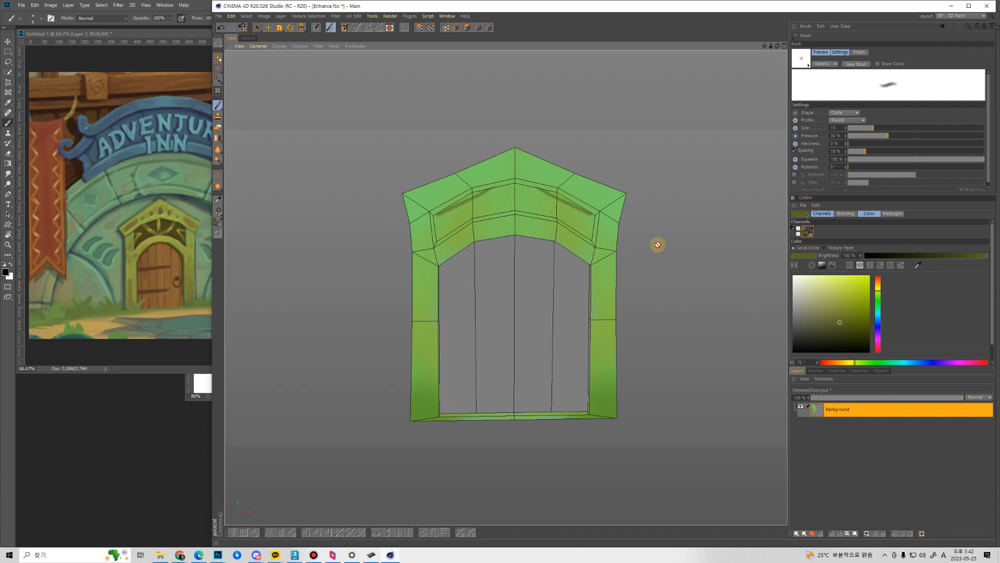
Set the brush to size 35, hardness 24% and spacing 6%, and paint dark olive patches on the arch's recessed panel.
key(bracketright)
key(bracketright)
key(bracketright)
key(bracketright)
key(bracketright)
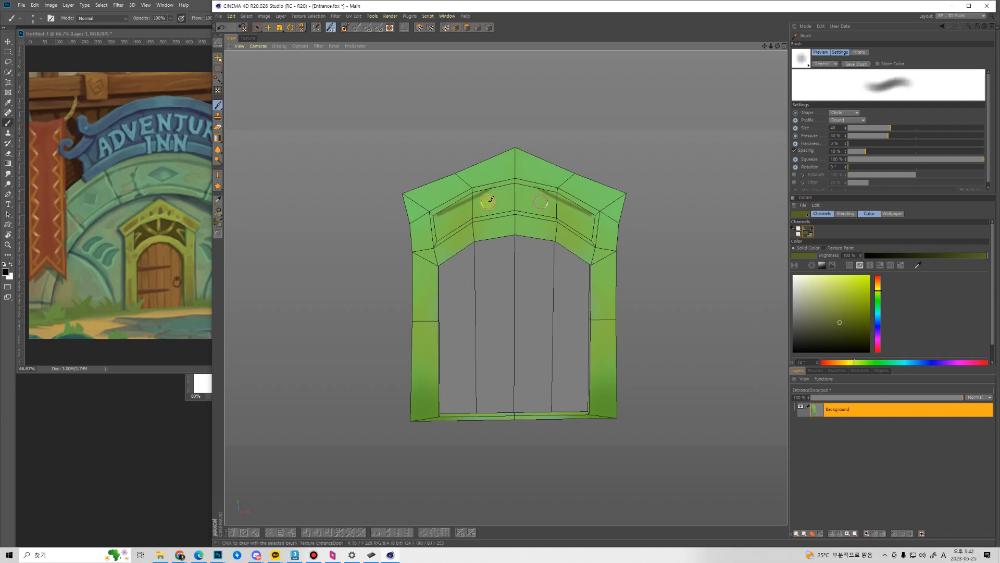
key(bracketleft)
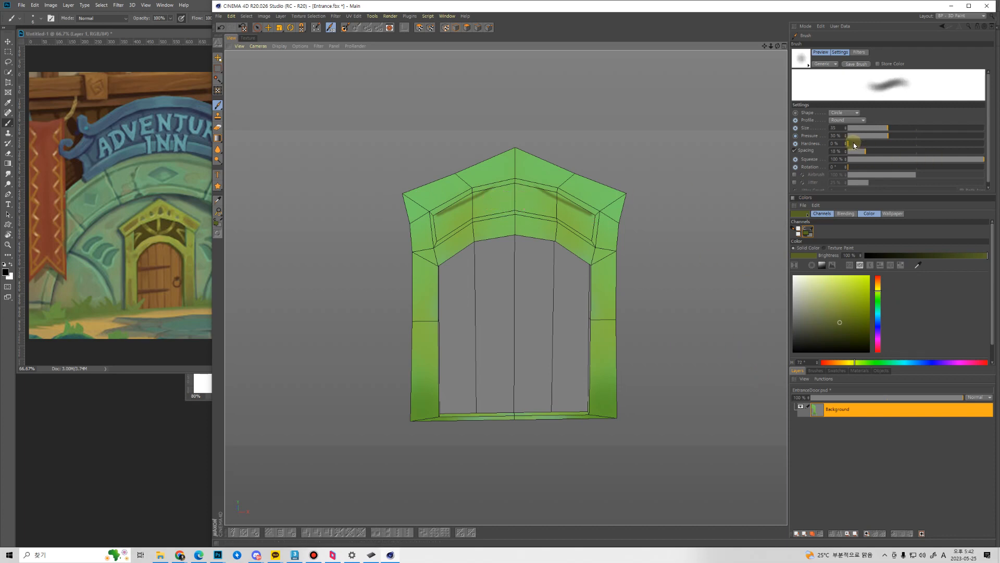
mouse_move(855, 145)
mouse_down()
mouse_move(887, 146)
mouse_move(859, 155)
mouse_up()
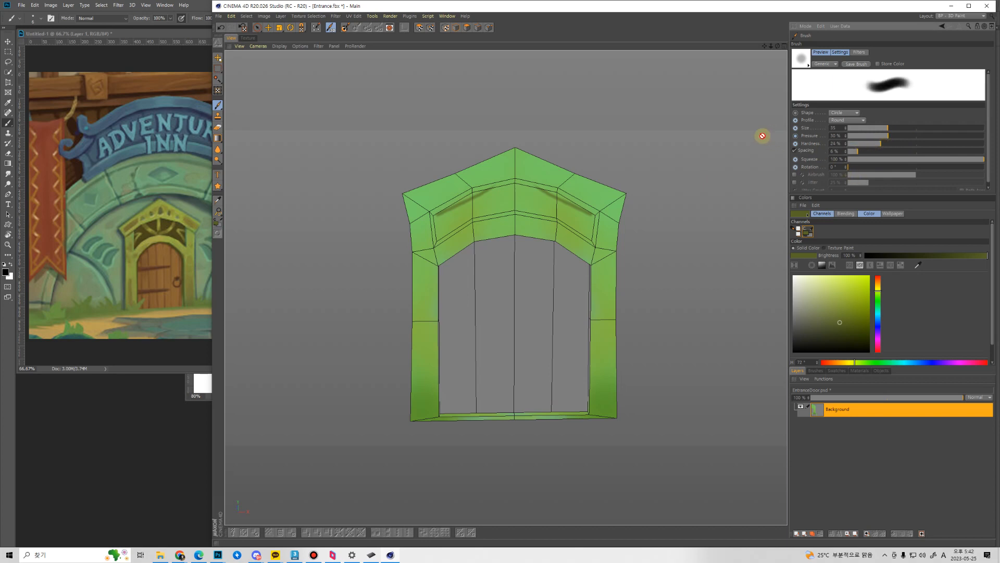
mouse_move(486, 204)
mouse_down()
mouse_move(447, 218)
mouse_move(499, 211)
mouse_up()
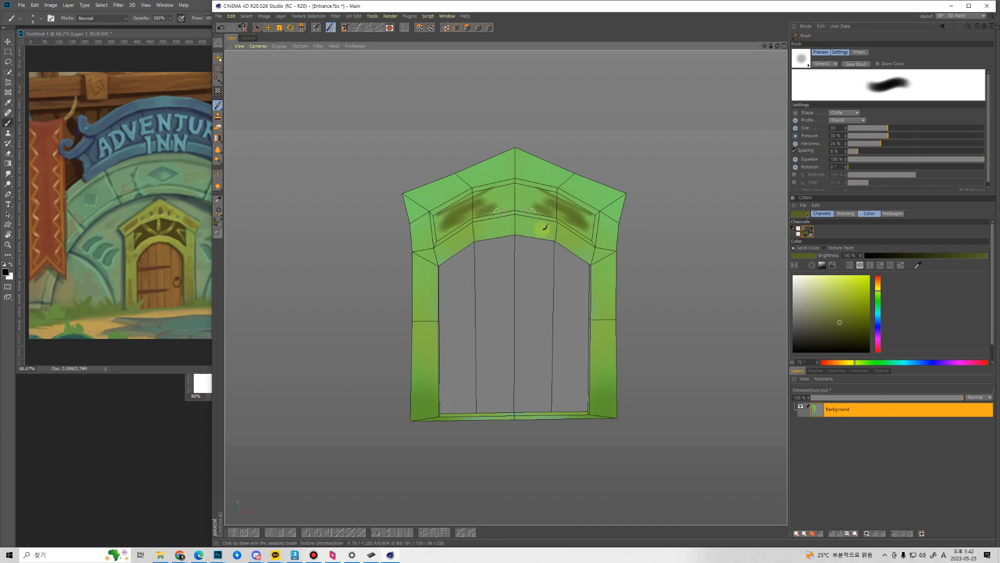
Lower the middle of the Pen Pressure curve for the brush's Pressure and paint more olive on the arch's recessed panel.
click(795, 135)
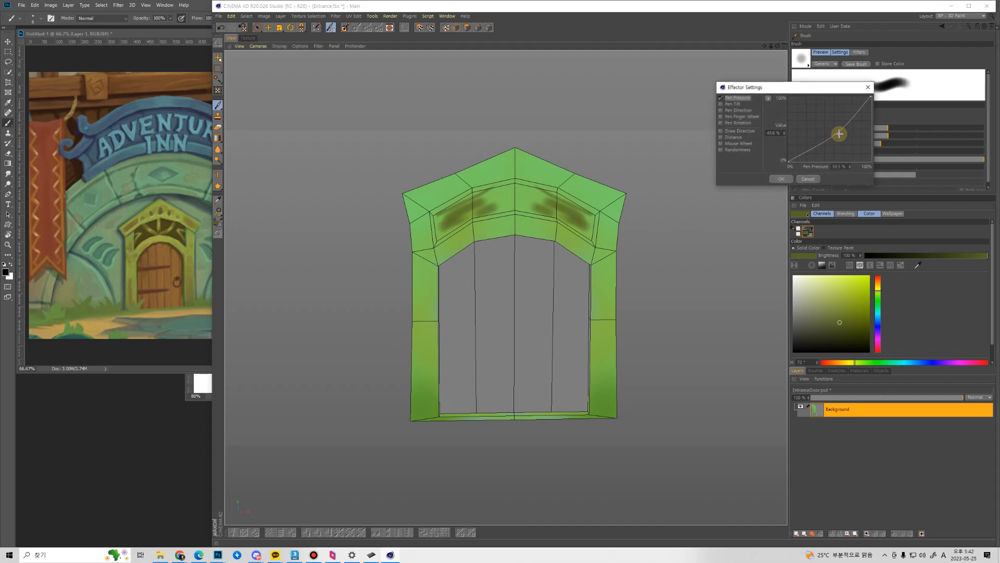
drag(839, 134, 833, 149)
click(781, 177)
mouse_move(487, 216)
mouse_down()
mouse_move(503, 200)
mouse_move(540, 197)
mouse_move(515, 184)
mouse_move(465, 204)
mouse_up()
Check the pen tip feel settings in the Wacom tablet properties and put the window away.
click(371, 554)
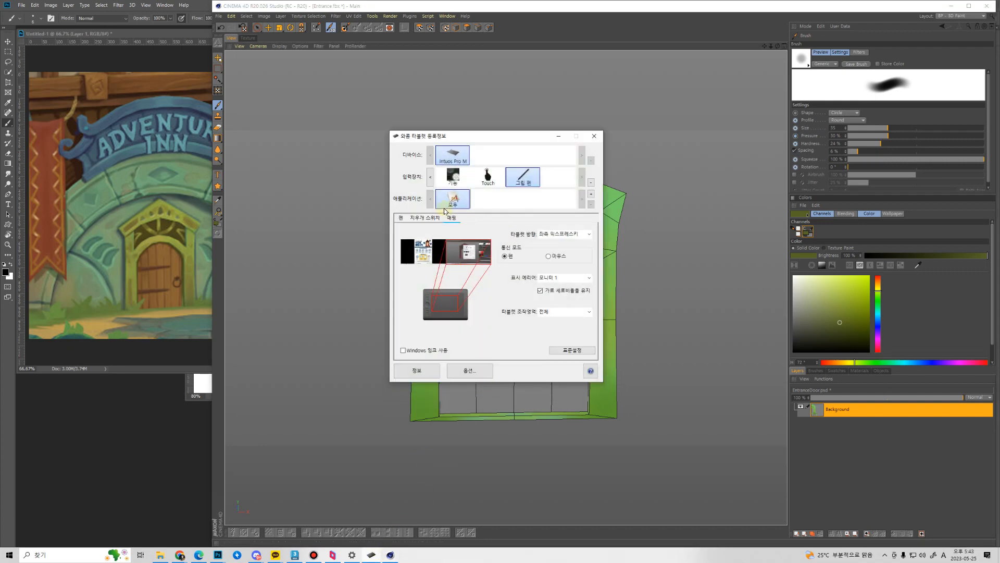
click(400, 218)
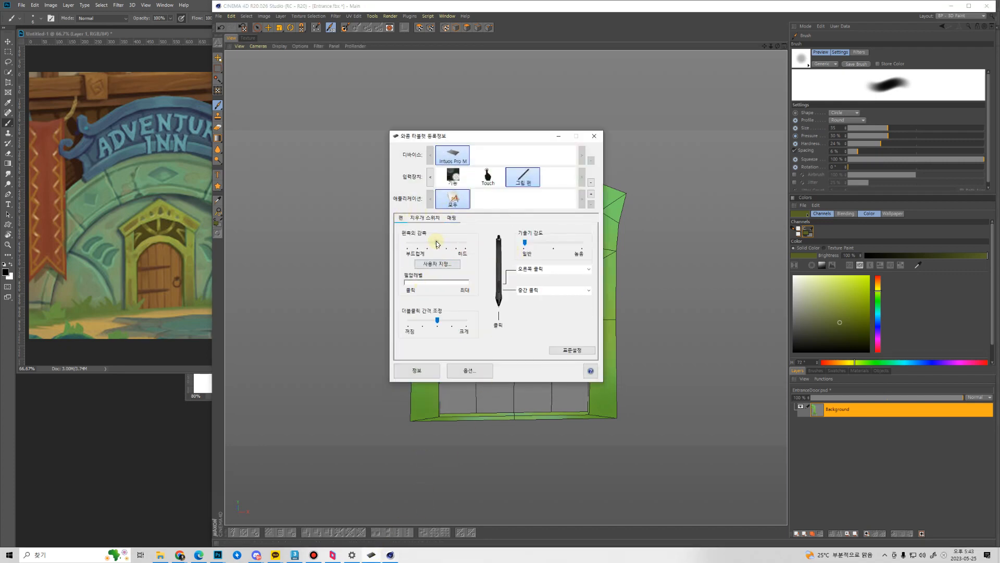
click(566, 139)
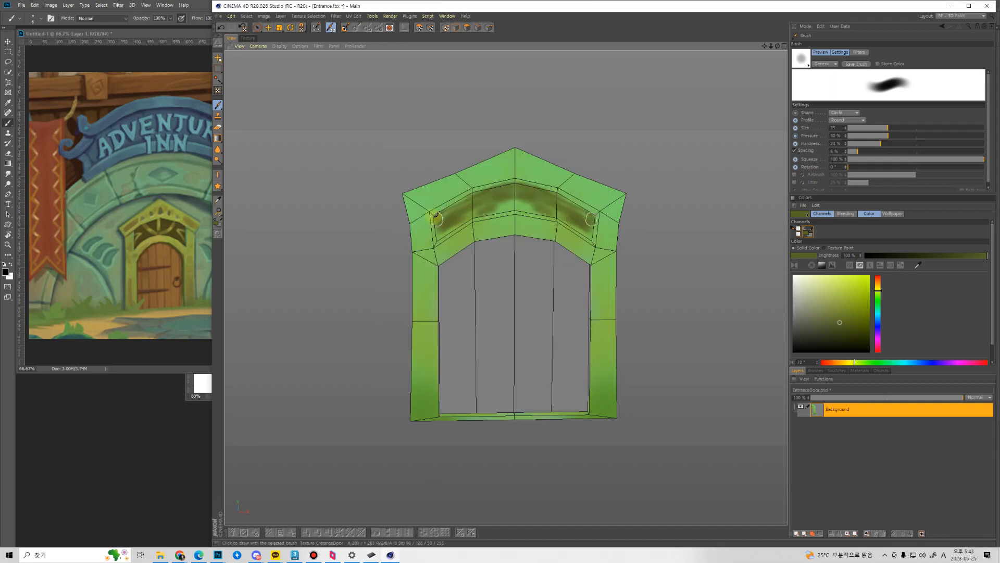
Fill the arch's recessed panel with dark olive right up to its edges.
mouse_move(436, 218)
mouse_down()
mouse_move(498, 205)
mouse_move(456, 228)
mouse_move(537, 208)
mouse_move(513, 194)
mouse_move(453, 204)
mouse_up()
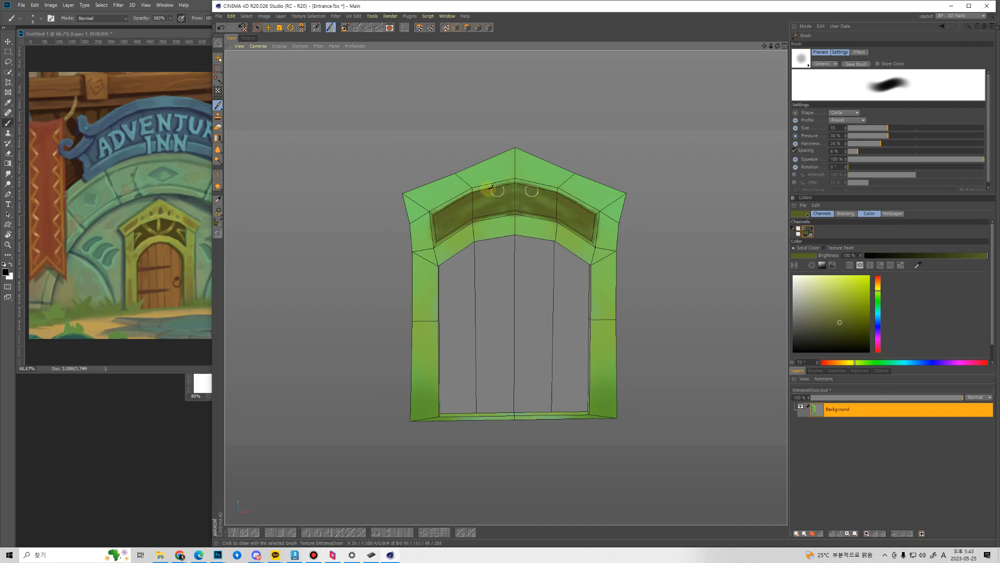
scroll(507, 270, down, 3)
scroll(501, 239, up, 6)
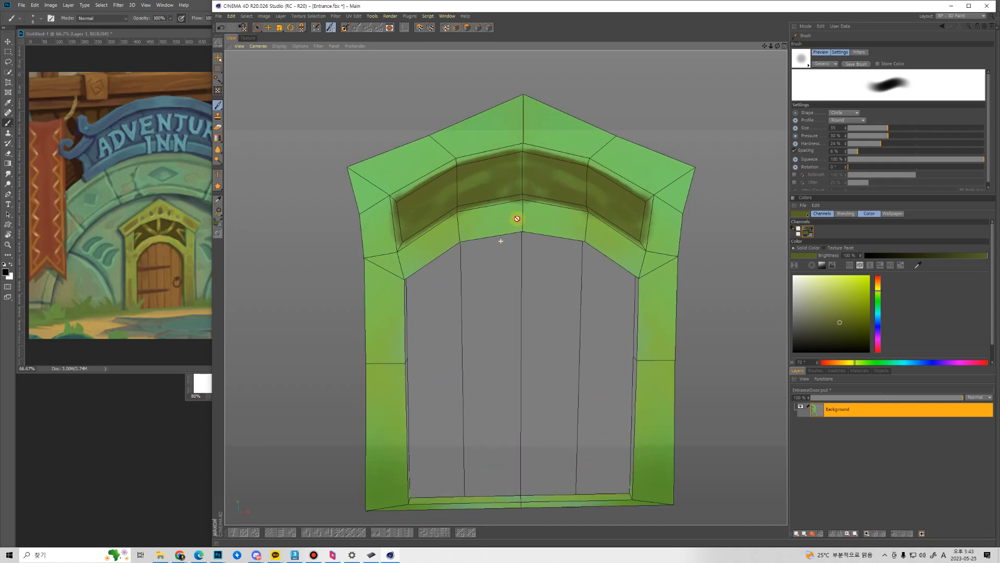
Switch the view's camera to Parallel and paint dark olive strokes across the arch's upper front face.
alt+right_drag(519, 220, 517, 264)
alt+middle_drag(518, 264, 500, 221)
mouse_move(507, 245)
alt+mouse_down()
mouse_move(493, 258)
mouse_move(503, 255)
alt+mouse_up()
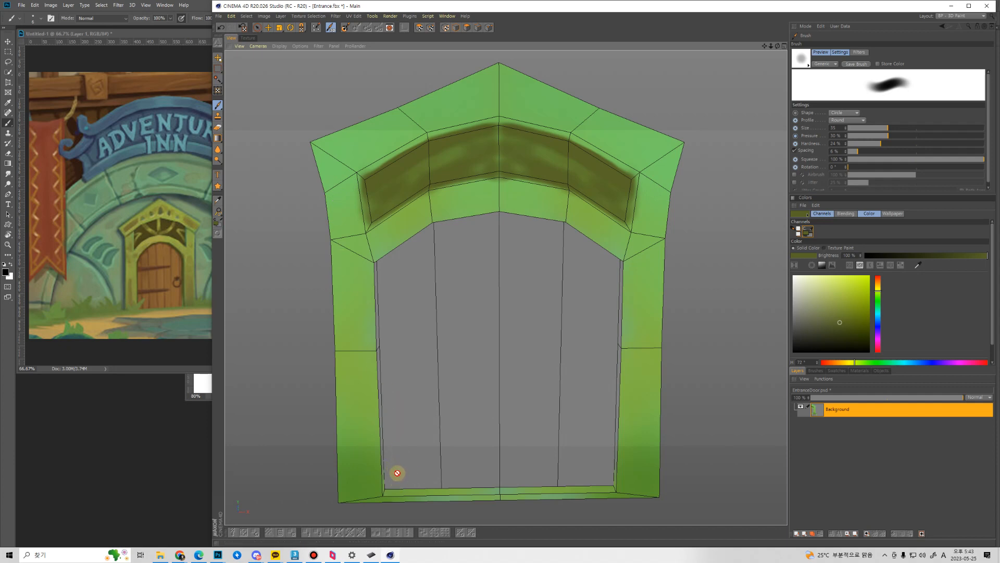
click(279, 46)
mouse_move(262, 47)
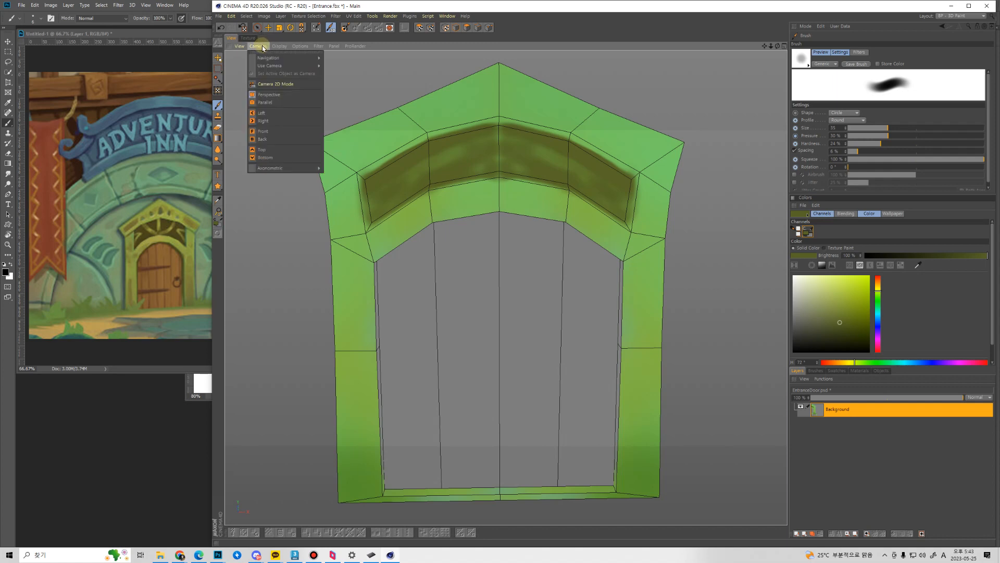
click(265, 103)
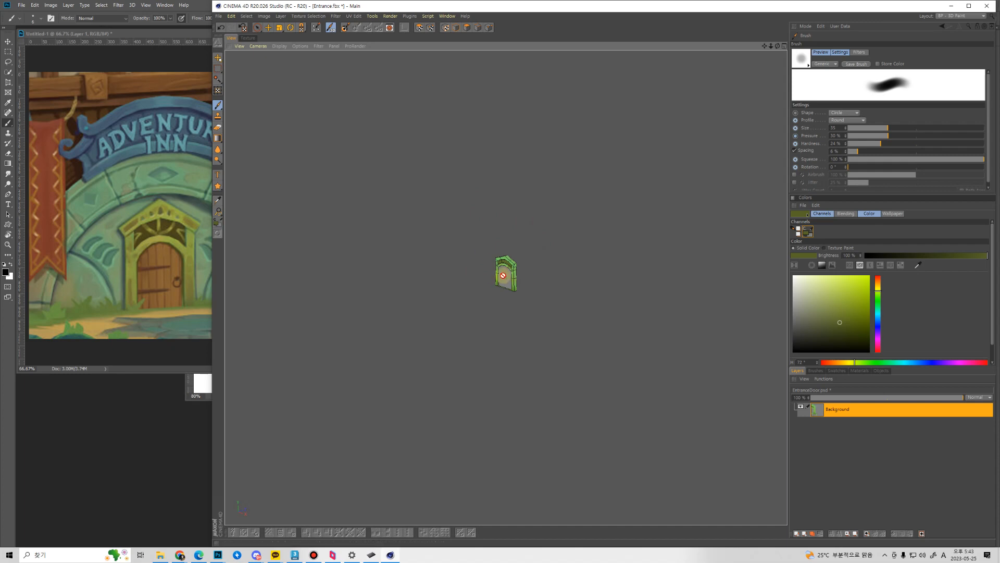
scroll(503, 275, up, 15)
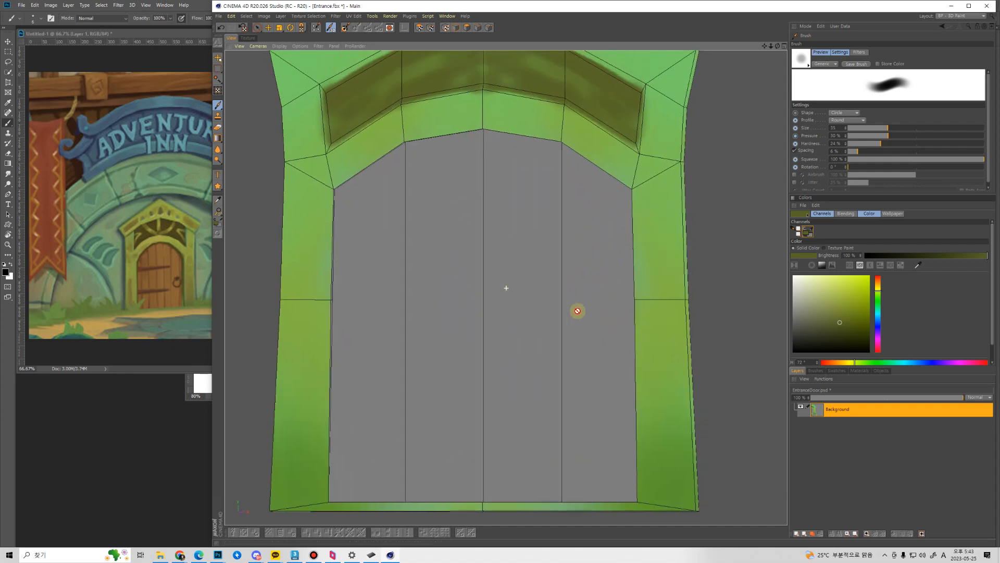
scroll(563, 265, down, 8)
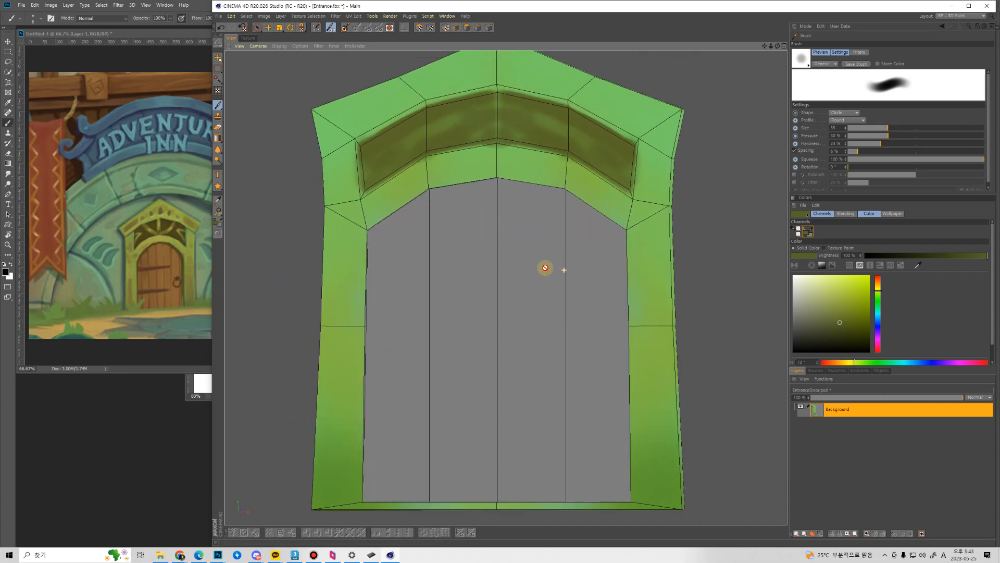
scroll(545, 268, down, 3)
scroll(545, 266, up, 2)
alt+middle_drag(556, 329, 566, 344)
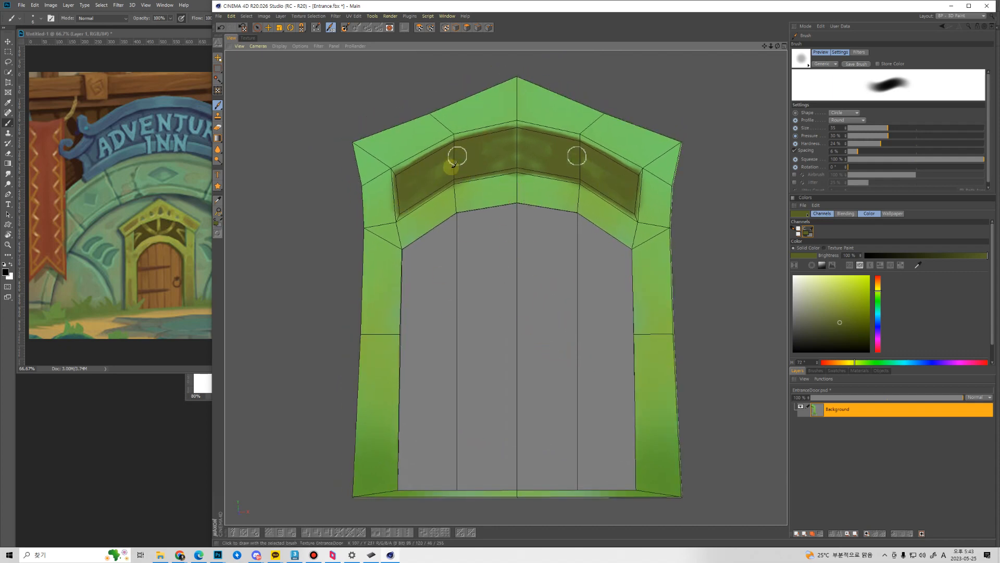
mouse_move(458, 118)
mouse_down()
mouse_move(408, 148)
mouse_move(475, 102)
mouse_move(486, 105)
mouse_move(479, 112)
mouse_move(505, 103)
mouse_up()
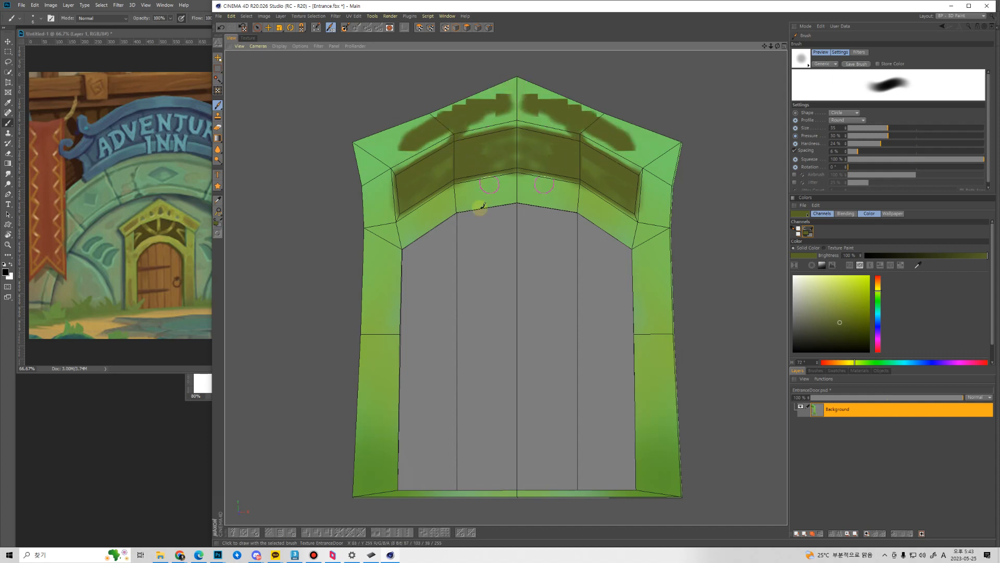
Return the camera to Perspective and cover more of the arch's upper front face with dark olive.
click(259, 45)
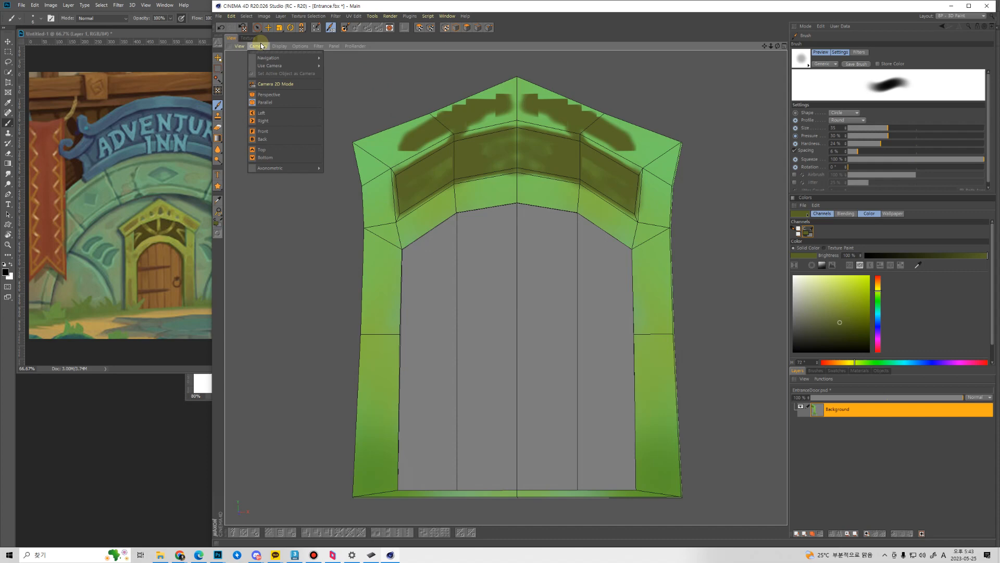
click(276, 95)
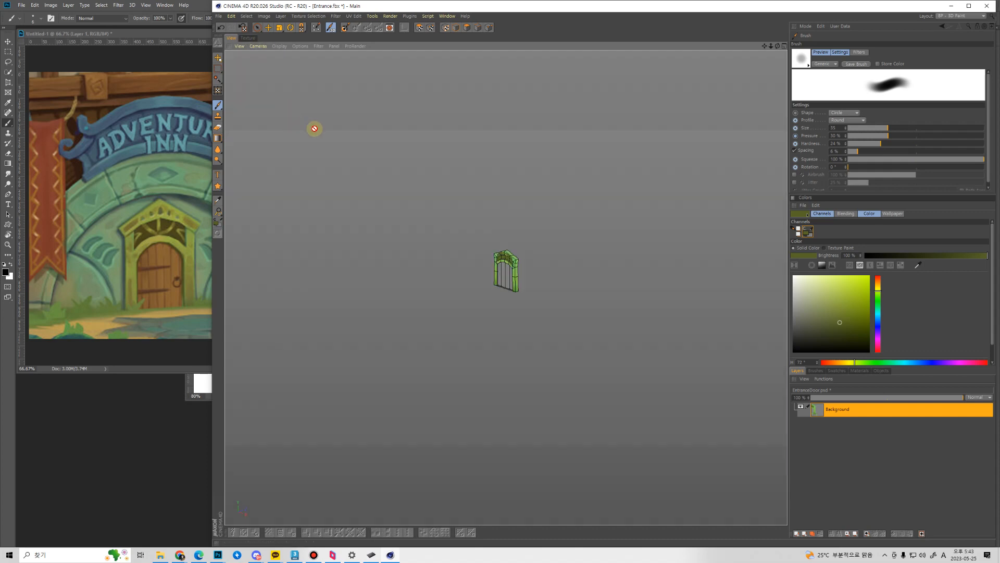
alt+right_drag(524, 234, 535, 122)
mouse_move(556, 229)
mouse_down()
mouse_move(517, 200)
mouse_move(547, 225)
mouse_move(584, 232)
mouse_move(521, 231)
mouse_move(537, 229)
mouse_up()
alt+middle_drag(537, 229, 520, 216)
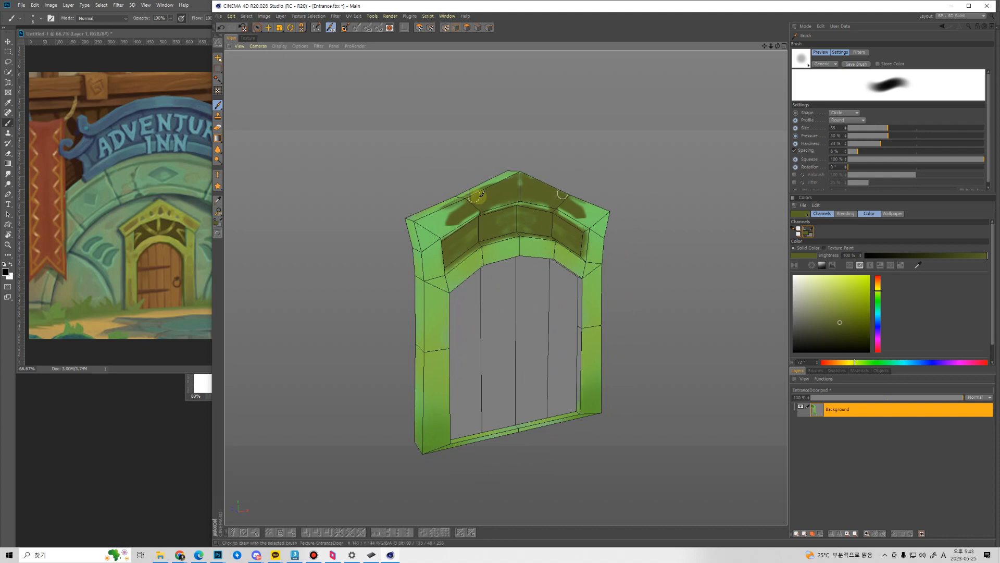
mouse_move(482, 194)
mouse_down()
mouse_move(458, 221)
mouse_move(469, 209)
mouse_move(430, 232)
mouse_move(430, 268)
mouse_move(423, 250)
mouse_move(471, 213)
mouse_move(432, 219)
mouse_move(511, 174)
mouse_up()
Undo the dark olive strokes painted on the arch's upper front face.
key(ctrl+z)
key(ctrl+z)
key(ctrl+z)
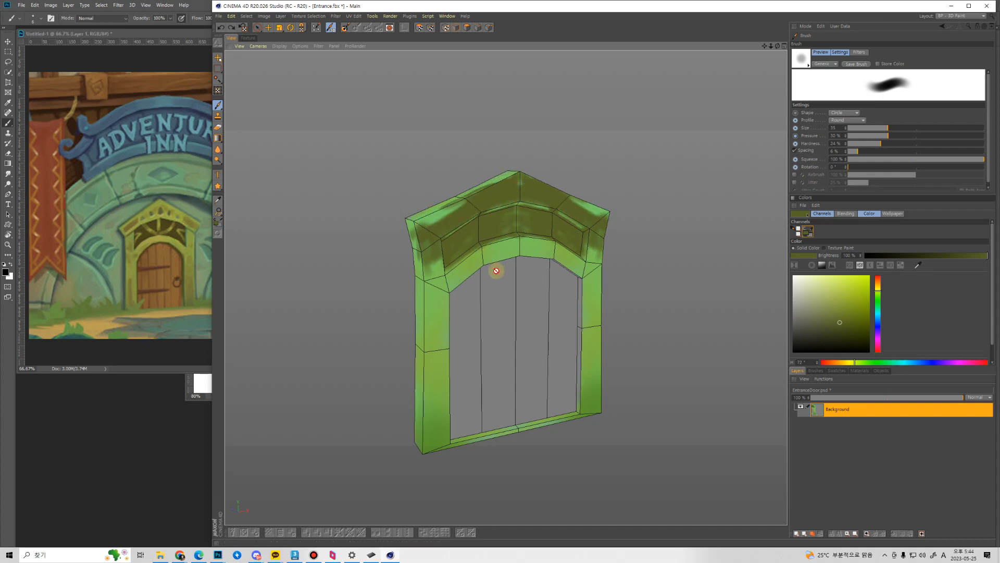
key(ctrl+z)
key(ctrl+z)
key(ctrl+z)
key(ctrl+z)
key(ctrl+z)
key(ctrl+z)
key(ctrl+z)
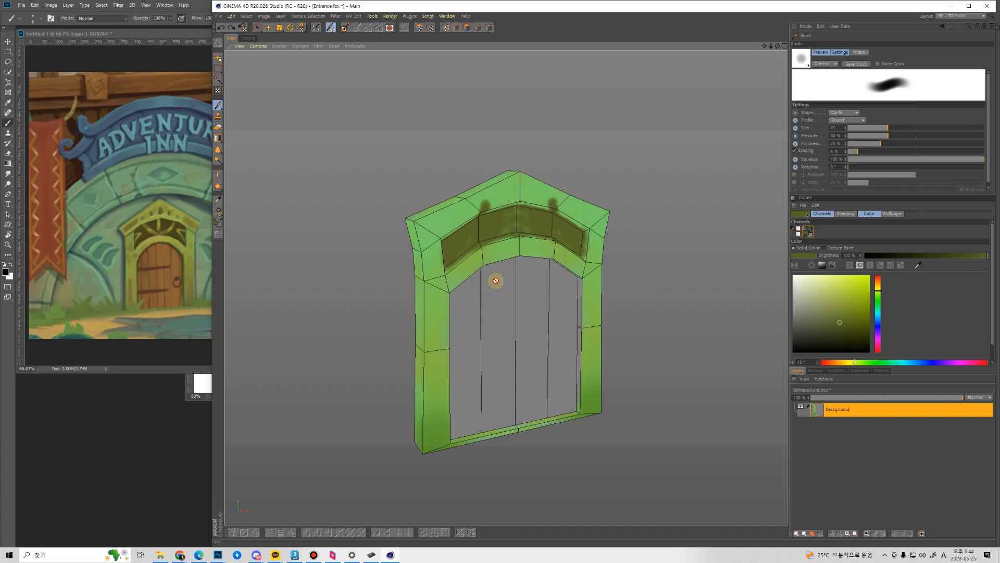
Reduce the brush to size 20 and fill the arch's recessed panel with even, solid dark olive.
mouse_move(521, 264)
alt+mouse_down()
mouse_move(521, 273)
mouse_move(501, 263)
alt+mouse_up()
alt+right_drag(500, 264, 504, 223)
alt+right_drag(507, 288, 514, 264)
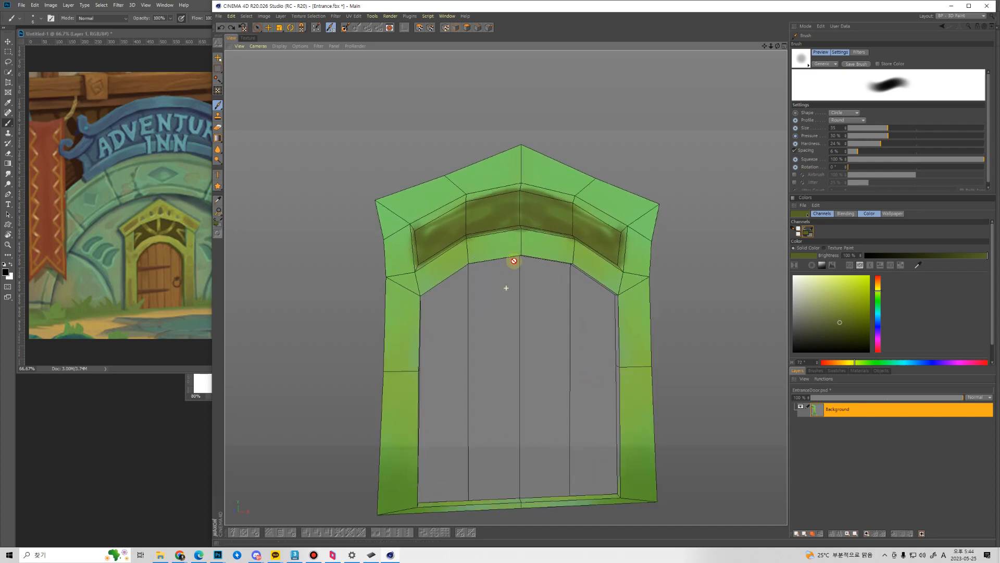
mouse_move(524, 275)
alt+mouse_down()
mouse_move(534, 293)
mouse_move(513, 238)
alt+mouse_up()
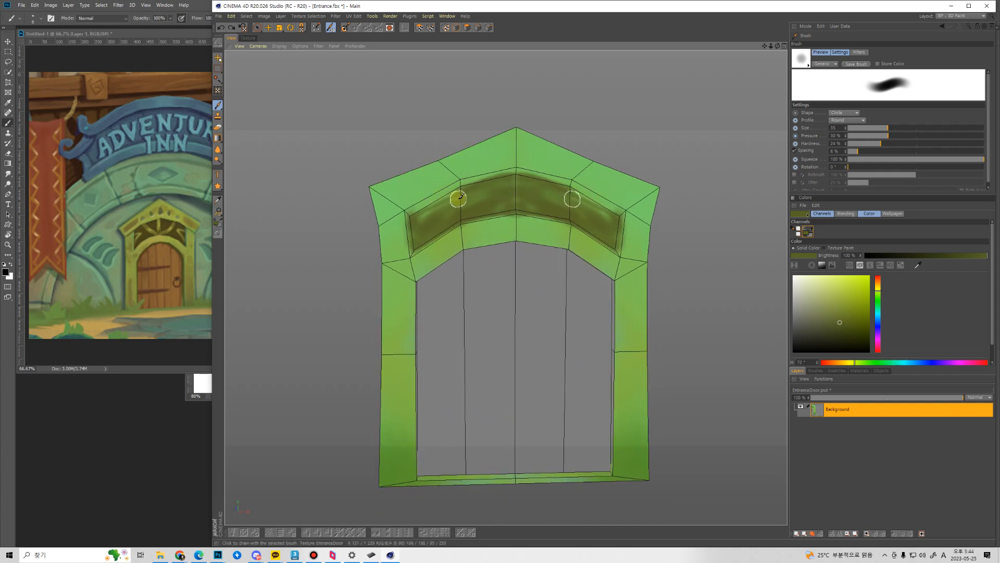
middle_drag(460, 196, 438, 198)
drag(415, 214, 440, 197)
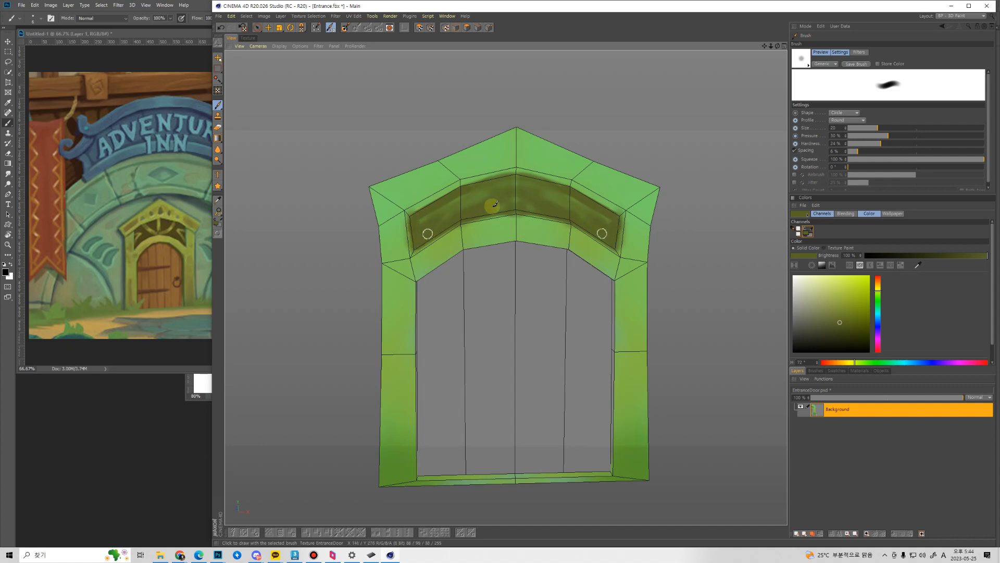
drag(493, 206, 488, 211)
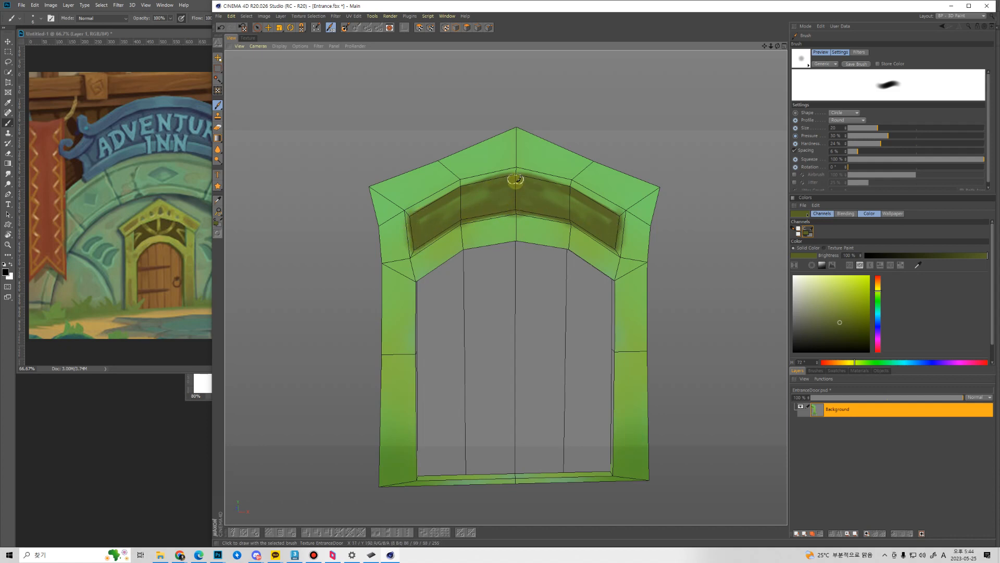
mouse_move(485, 184)
mouse_down()
mouse_move(519, 190)
mouse_move(434, 214)
mouse_move(478, 191)
mouse_up()
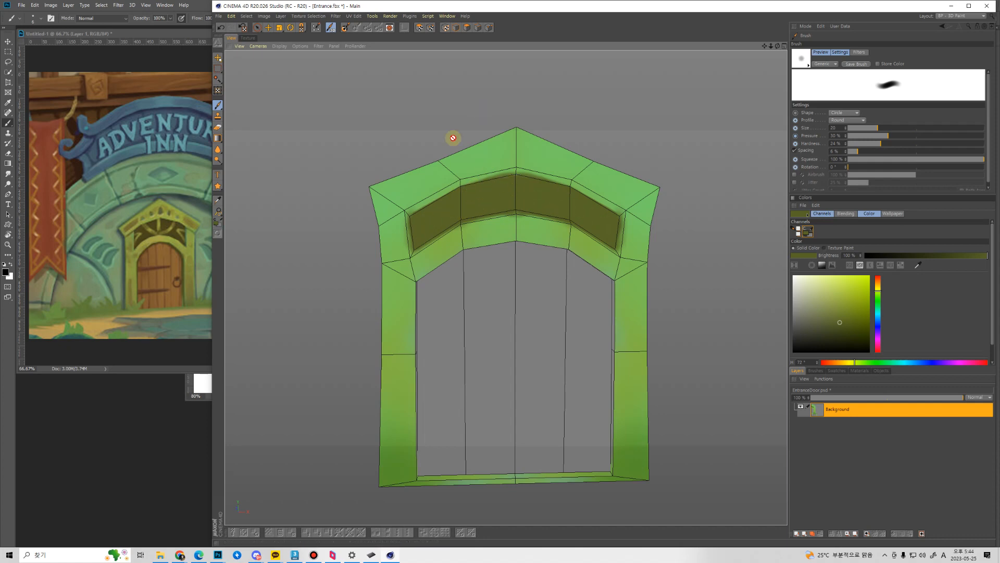
Paint faint olive streaks and carved-looking marks along the arch's front face and down both door posts.
mouse_move(399, 182)
mouse_down()
mouse_move(393, 187)
mouse_move(415, 198)
mouse_move(444, 176)
mouse_up()
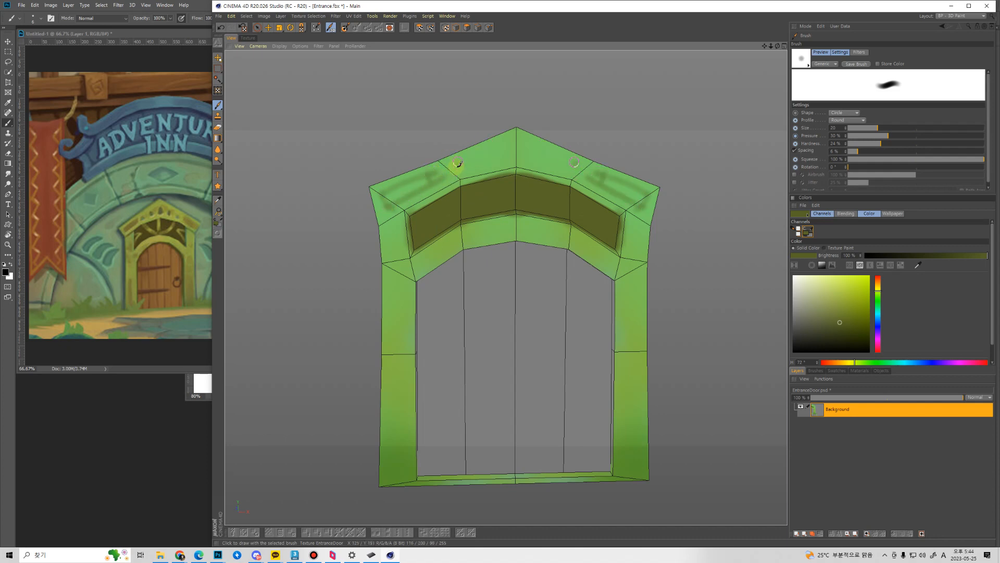
drag(495, 154, 489, 149)
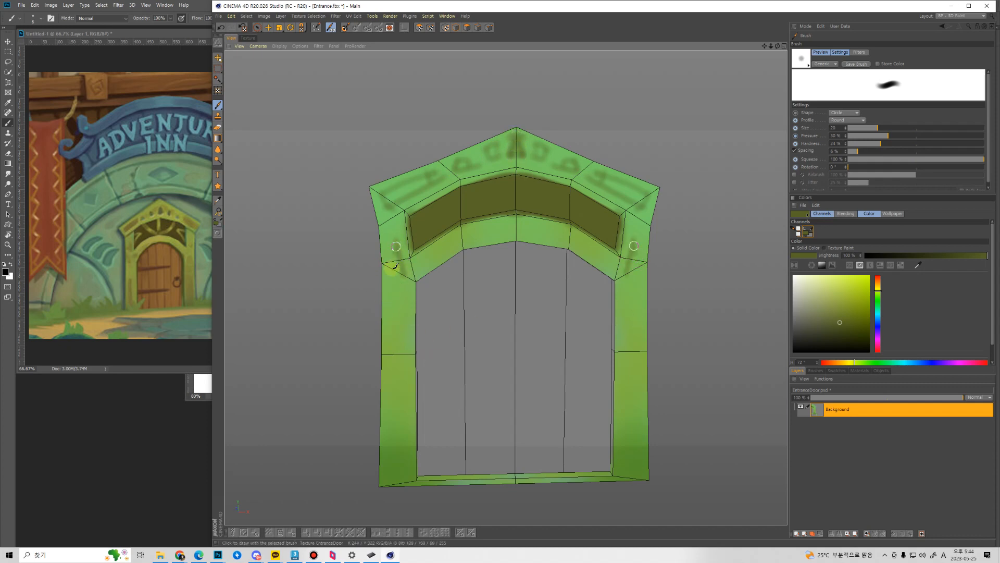
drag(398, 344, 397, 440)
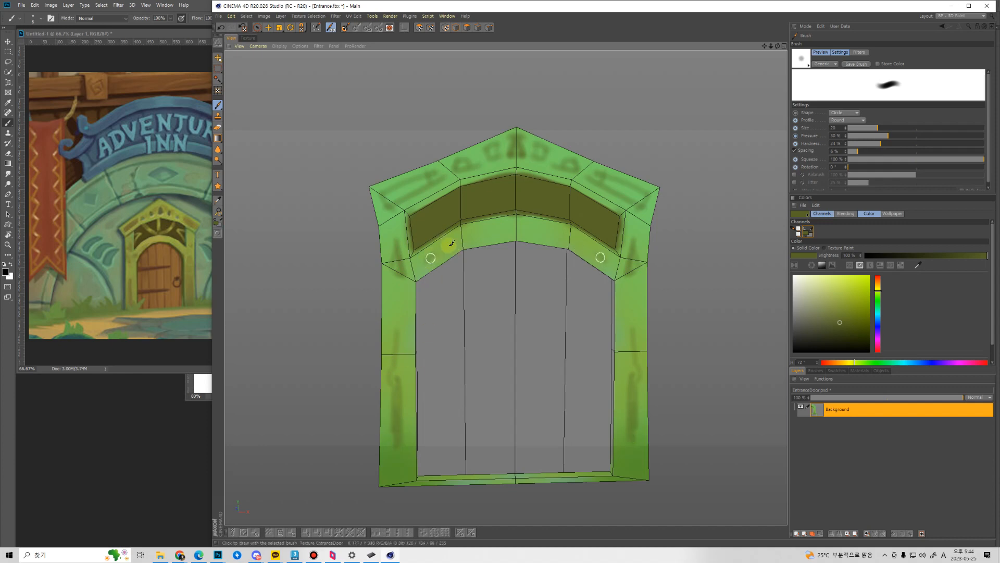
drag(408, 377, 400, 442)
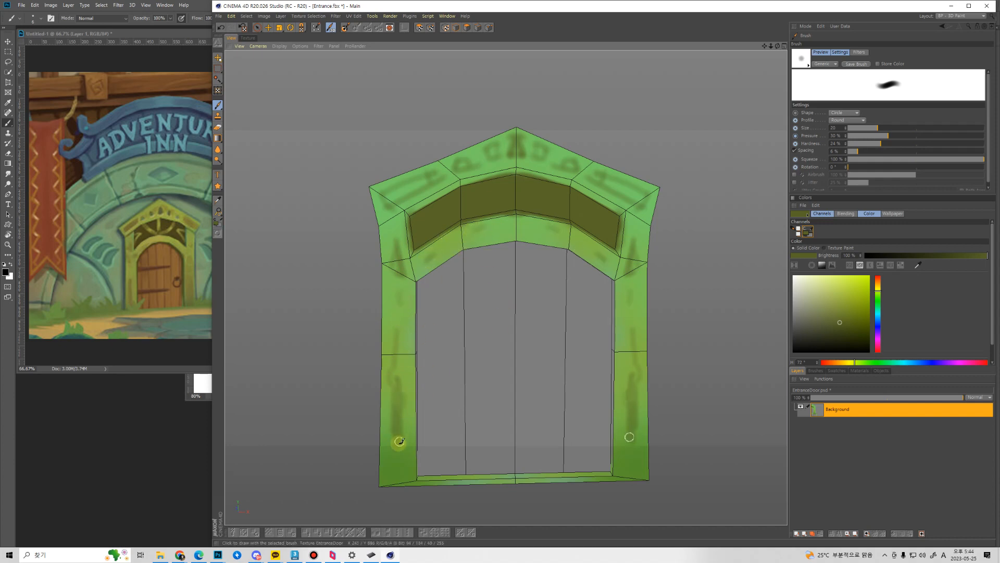
Set the brush to size 50 and hardness 84% for painting the frame's outer side.
mouse_move(475, 256)
alt+mouse_down()
mouse_move(526, 297)
mouse_move(465, 301)
mouse_move(450, 274)
mouse_move(395, 288)
alt+mouse_up()
key(bracketright)
key(bracketright)
key(bracketright)
key(bracketright)
key(bracketright)
key(bracketright)
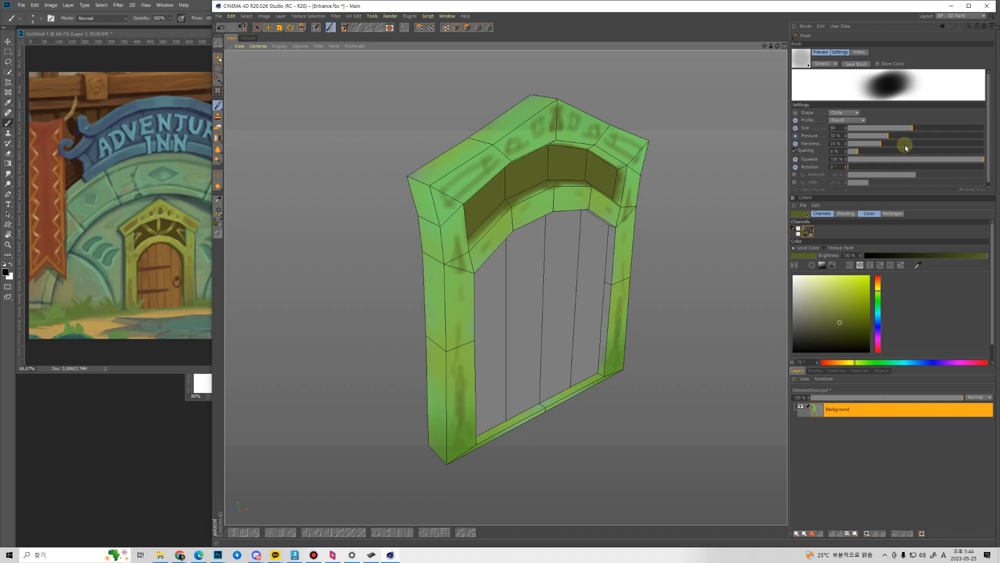
drag(906, 148, 965, 146)
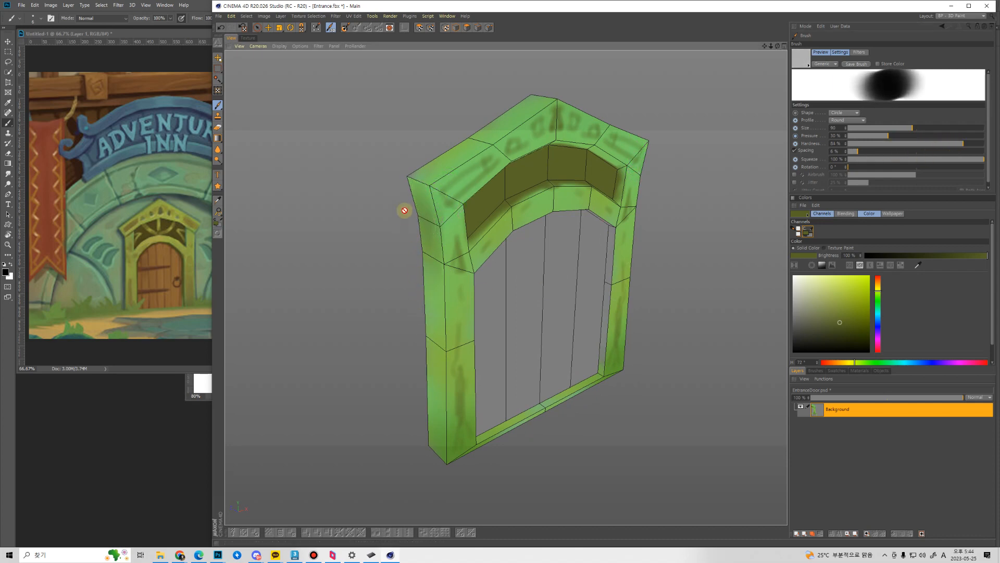
key(bracketleft)
key(bracketleft)
key(bracketleft)
key(bracketleft)
key(bracketleft)
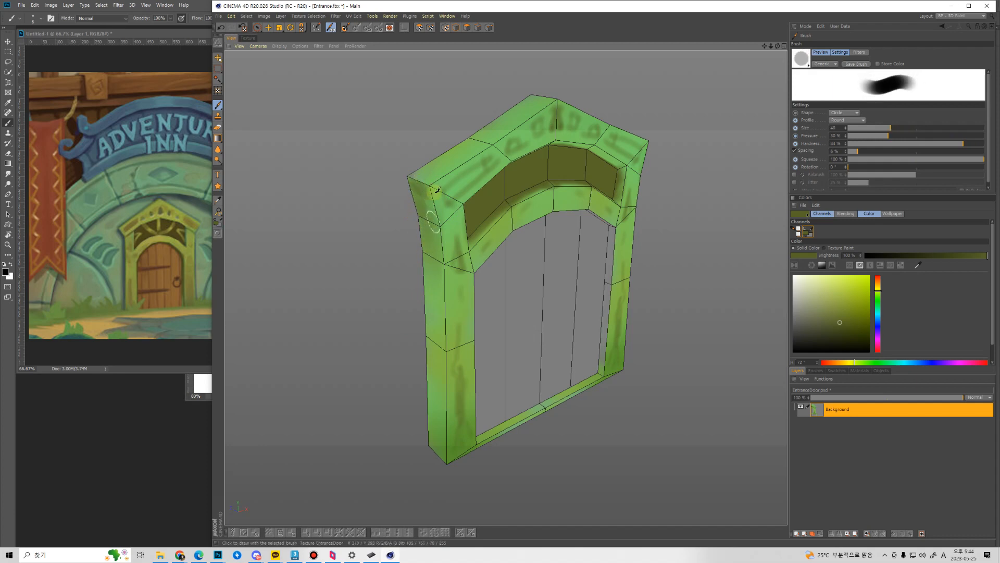
key(bracketright)
Shade the frame's outer side with long olive strokes from under the arch's overhang down to the base.
drag(437, 265, 433, 280)
drag(423, 193, 429, 276)
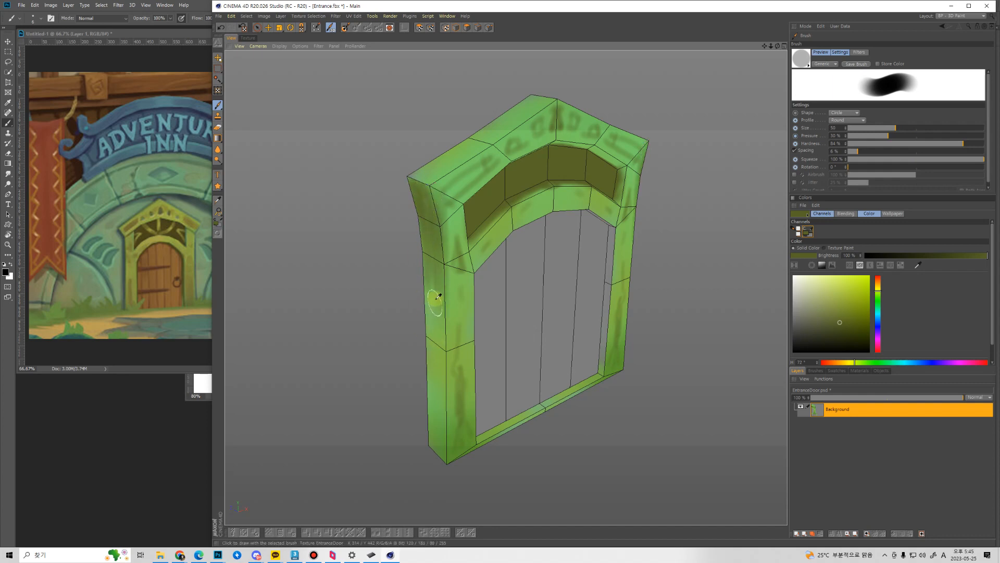
key(ctrl+z)
drag(425, 204, 433, 323)
drag(432, 241, 437, 330)
drag(427, 222, 427, 403)
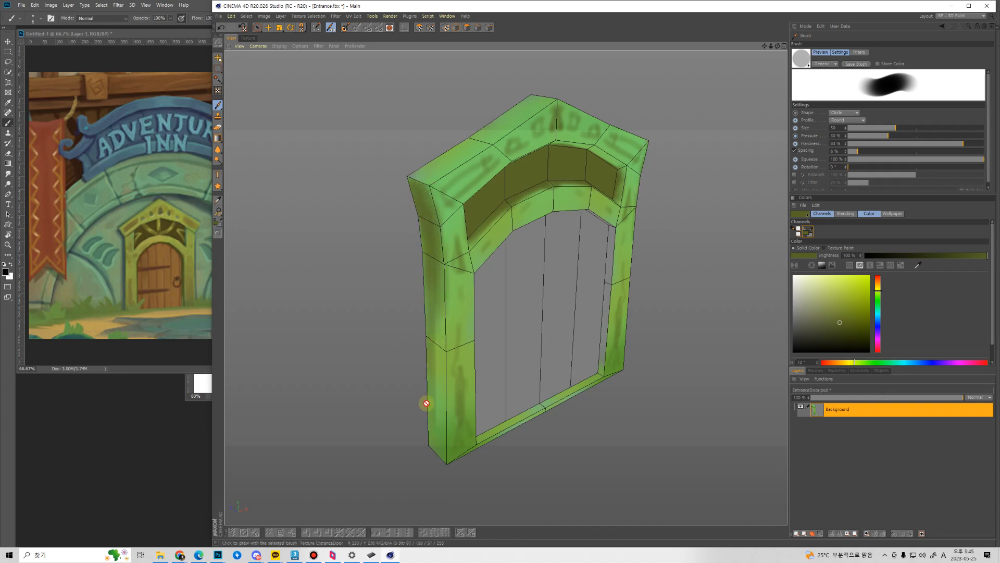
drag(430, 257, 431, 447)
drag(437, 273, 442, 460)
drag(430, 255, 430, 445)
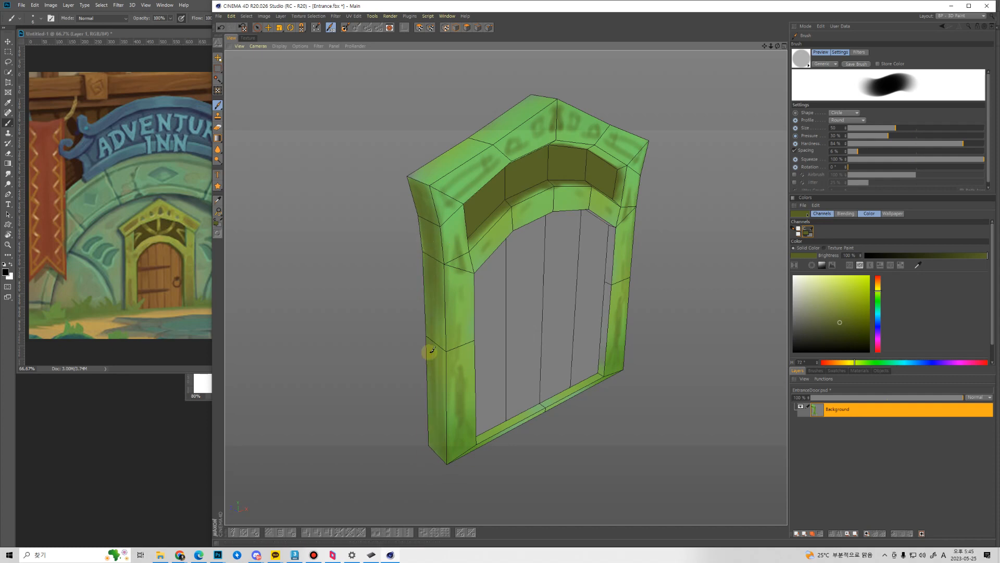
drag(431, 350, 435, 443)
drag(435, 252, 440, 417)
Paint the arch's sloping top face with a lighter bluish green and blend in patches of sampled yellowish green.
mouse_move(581, 285)
alt+mouse_down()
mouse_move(520, 287)
mouse_move(462, 312)
mouse_move(454, 354)
mouse_move(469, 346)
alt+mouse_up()
mouse_move(519, 245)
alt+mouse_down()
mouse_move(642, 265)
mouse_move(458, 285)
mouse_move(472, 323)
mouse_move(461, 280)
alt+mouse_up()
click(462, 307)
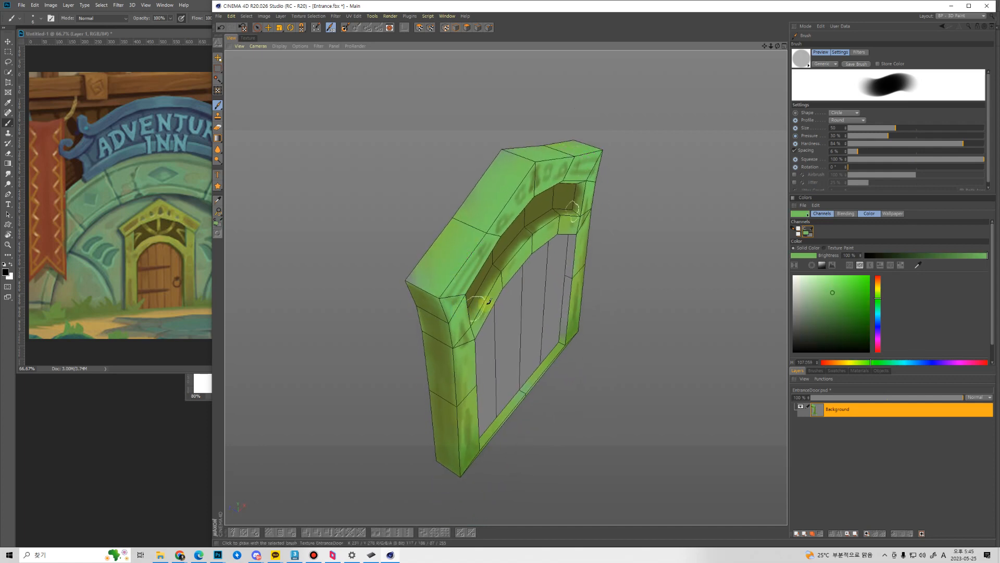
click(826, 287)
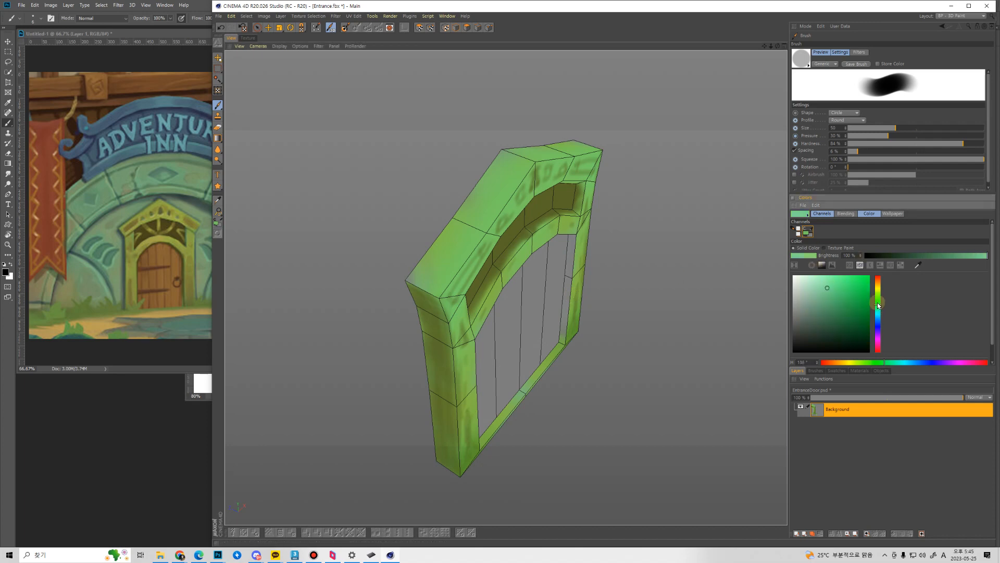
drag(878, 304, 878, 304)
drag(484, 216, 478, 230)
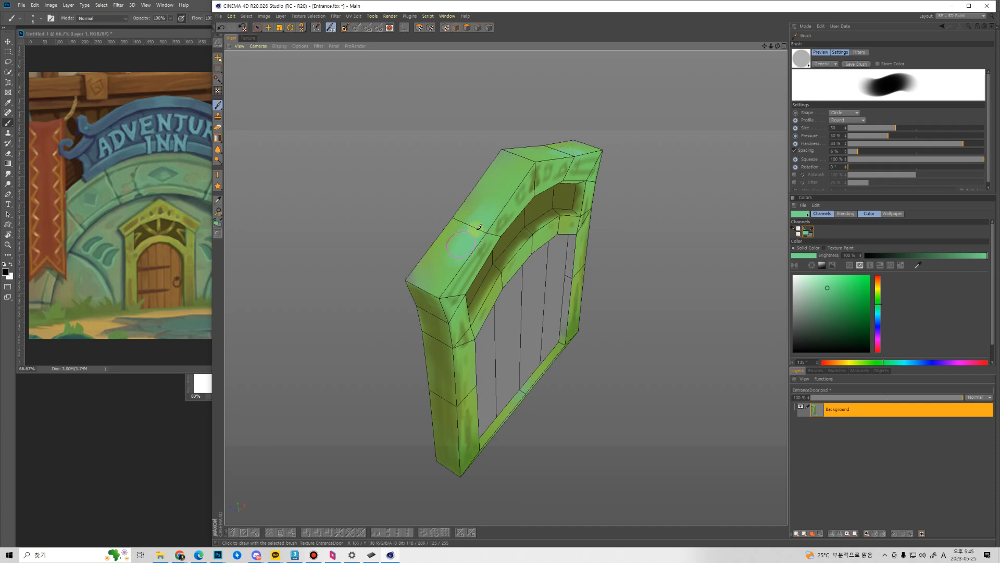
drag(426, 267, 524, 162)
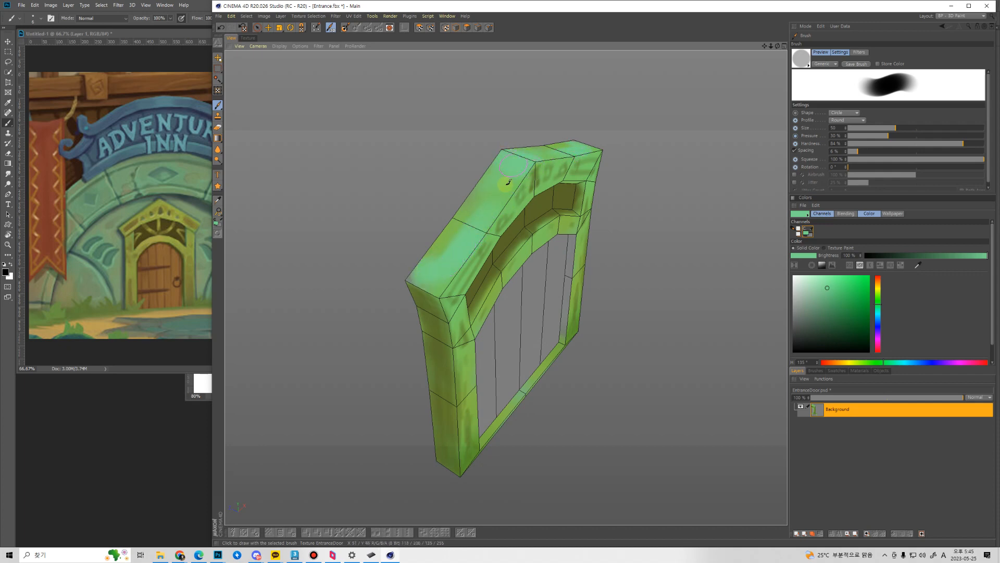
ctrl+click(480, 193)
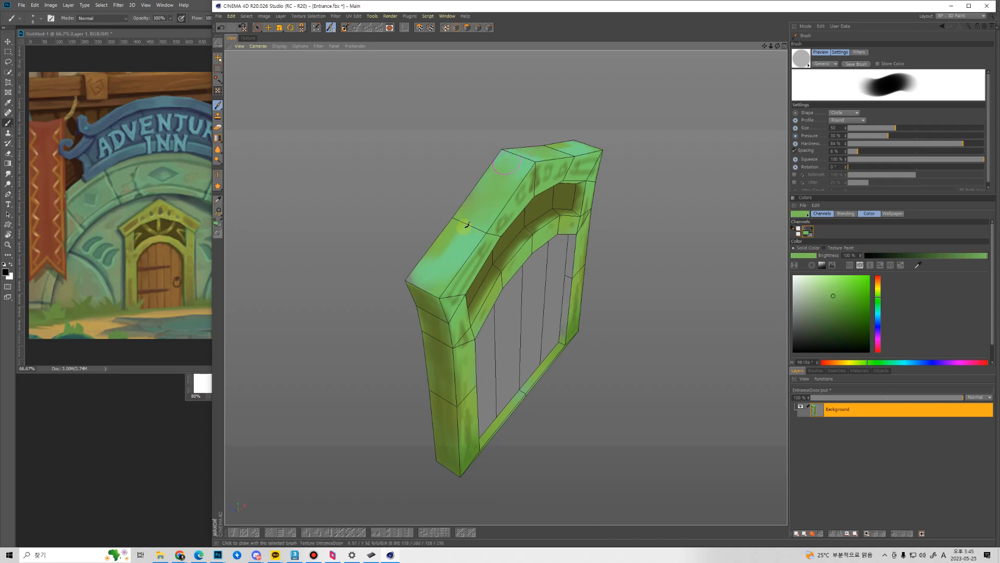
drag(444, 255, 481, 208)
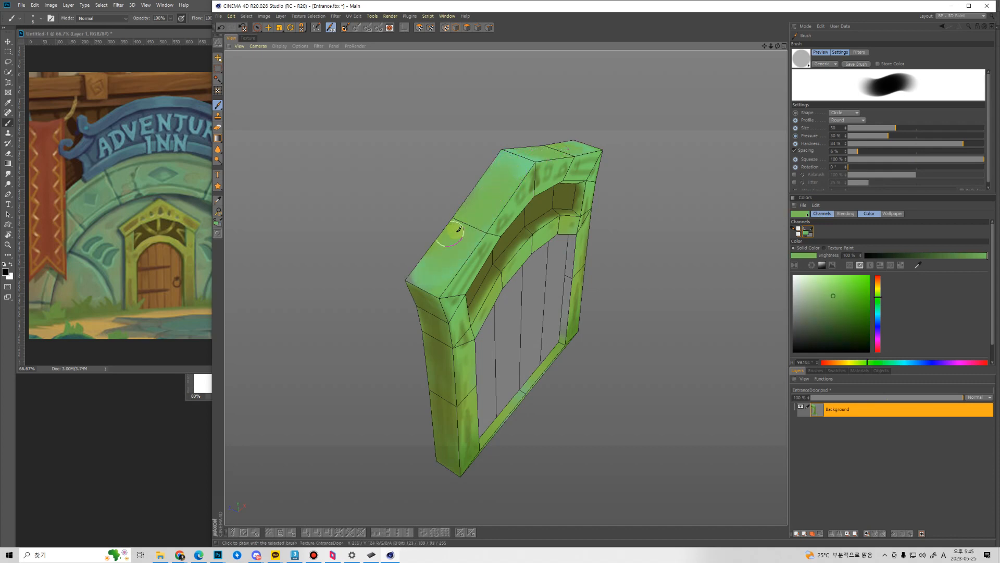
Sample the bluish green from the arch and reduce the brush to size 9 for fine work along the top face's front edge.
ctrl+click(472, 254)
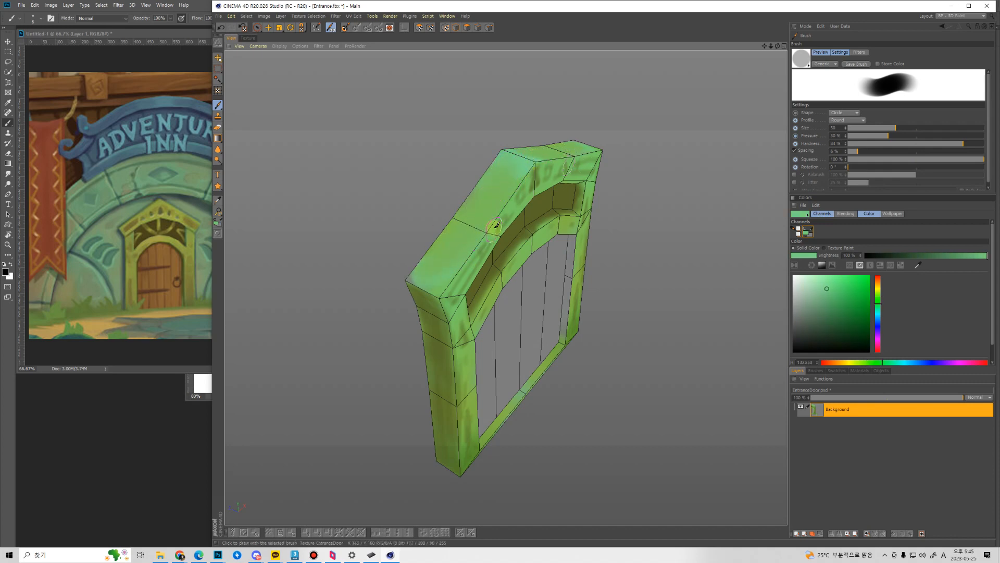
key(bracketleft)
key(bracketleft)
key(bracketleft)
key(bracketleft)
key(bracketleft)
key(bracketleft)
key(bracketleft)
key(bracketleft)
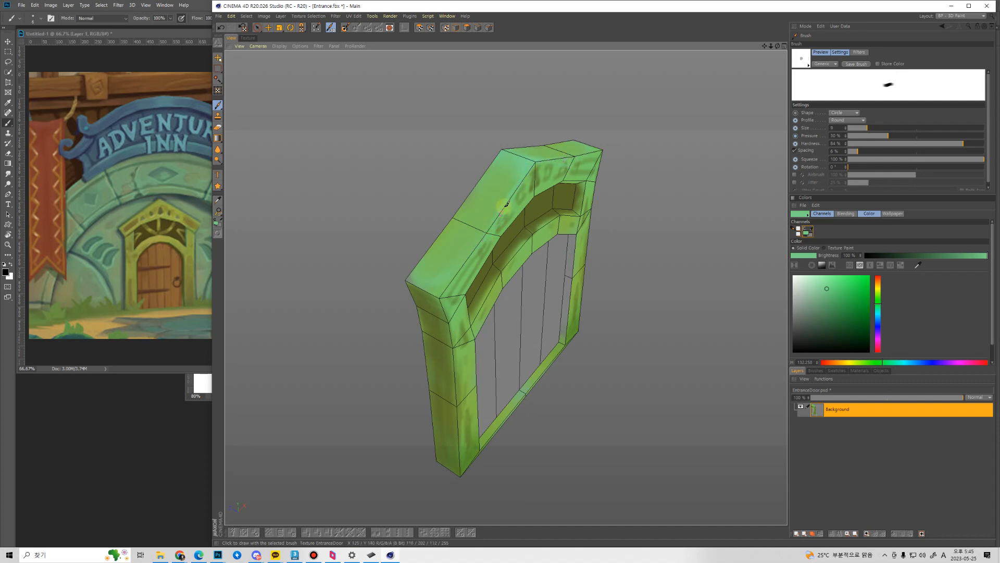
Paint an elongated dark olive recess on the lower sloping section of the arch's front face, using olive sampled from the arch.
mouse_move(485, 293)
alt+mouse_down()
mouse_move(487, 258)
mouse_move(464, 219)
alt+mouse_up()
mouse_move(472, 229)
alt+right_down()
mouse_move(501, 238)
mouse_move(529, 286)
mouse_move(528, 215)
alt+right_up()
alt+middle_drag(506, 287, 499, 284)
alt+drag(467, 276, 487, 290)
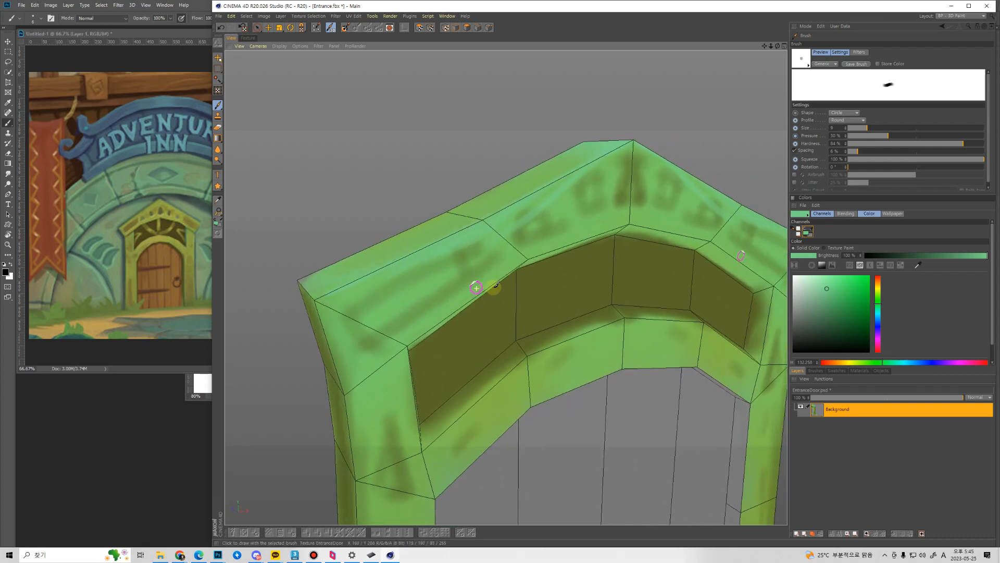
alt+middle_drag(495, 298, 502, 269)
ctrl+click(493, 295)
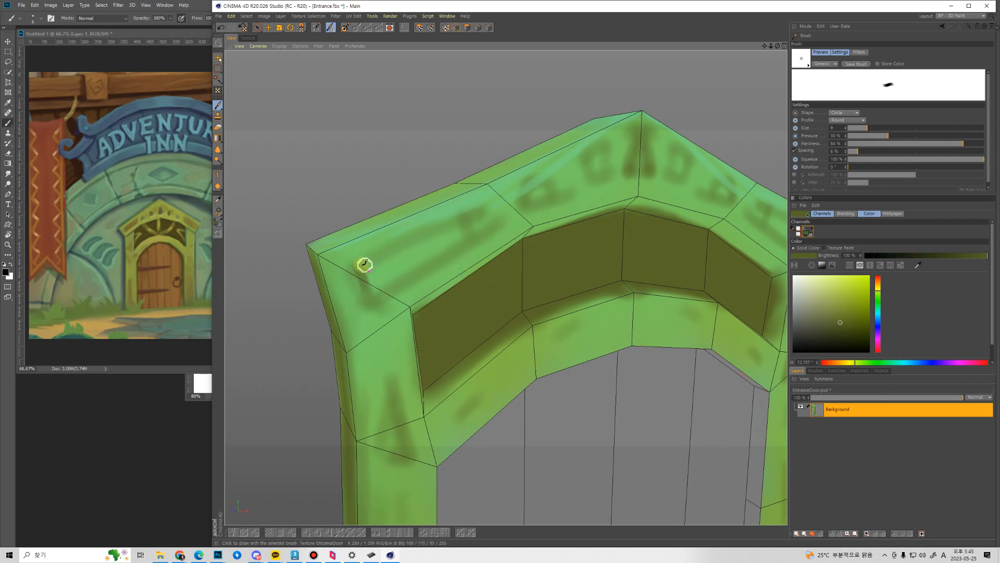
drag(364, 265, 464, 217)
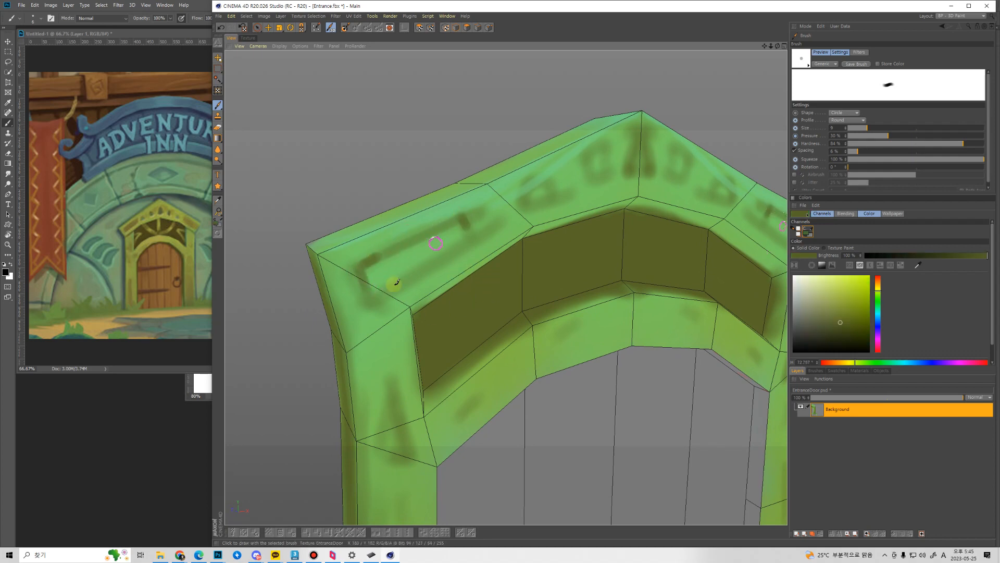
middle_drag(425, 252, 455, 229)
mouse_move(461, 226)
mouse_down()
mouse_move(379, 271)
mouse_move(460, 219)
mouse_move(424, 243)
mouse_up()
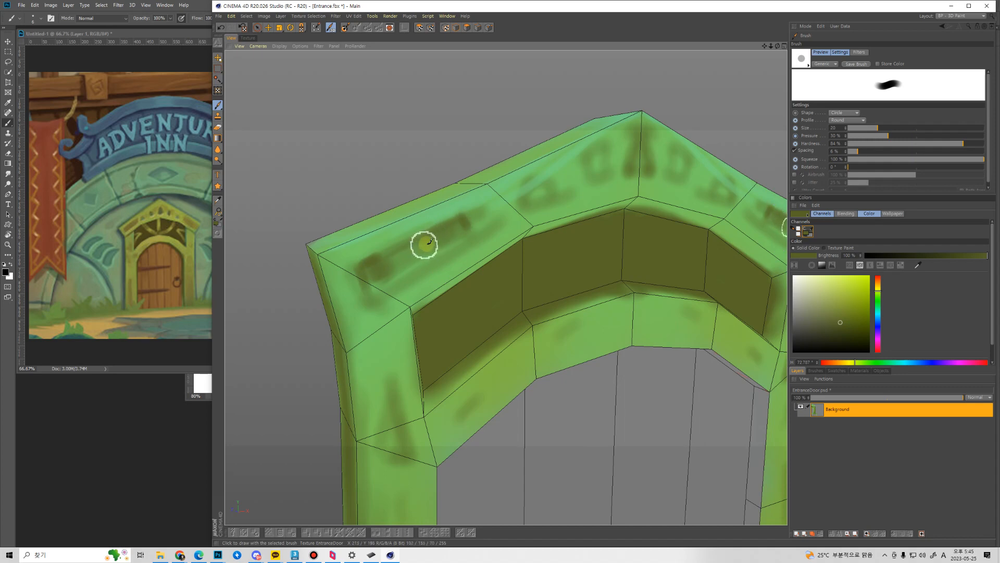
mouse_move(432, 246)
middle_down()
mouse_move(417, 241)
mouse_move(401, 257)
middle_up()
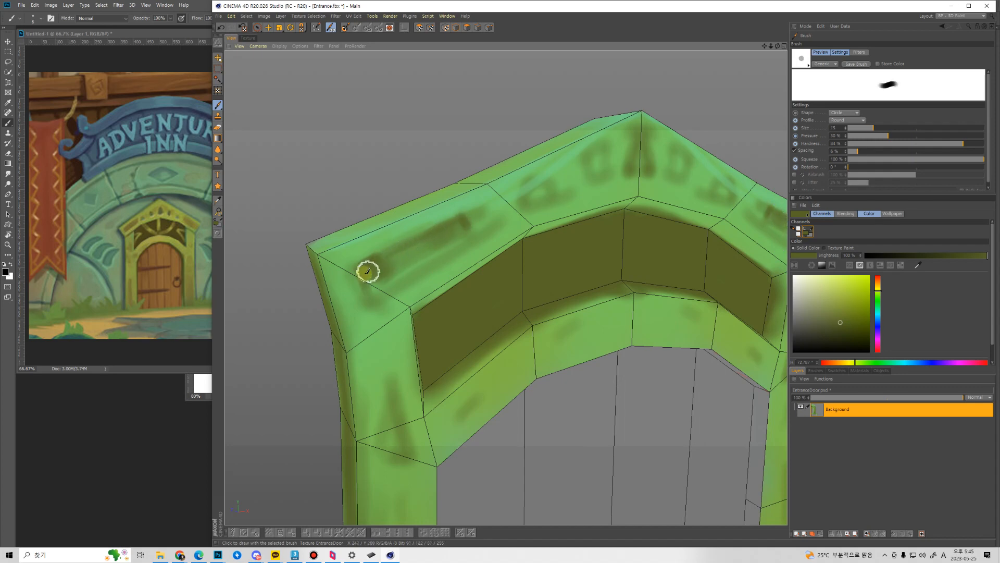
mouse_move(369, 272)
mouse_down()
mouse_move(455, 226)
mouse_move(370, 267)
mouse_up()
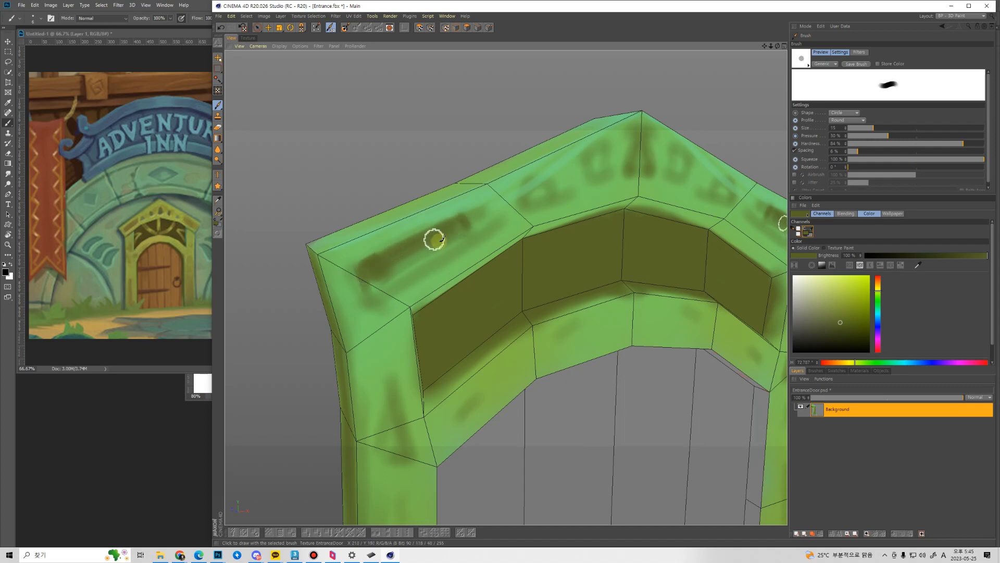
Paint pale bluish-green highlights along the recess's lower edge with a size 7 brush, starting from green sampled off the arch.
ctrl+click(500, 231)
mouse_move(465, 253)
alt+mouse_down()
mouse_move(483, 274)
mouse_move(447, 265)
alt+mouse_up()
middle_drag(395, 278, 391, 278)
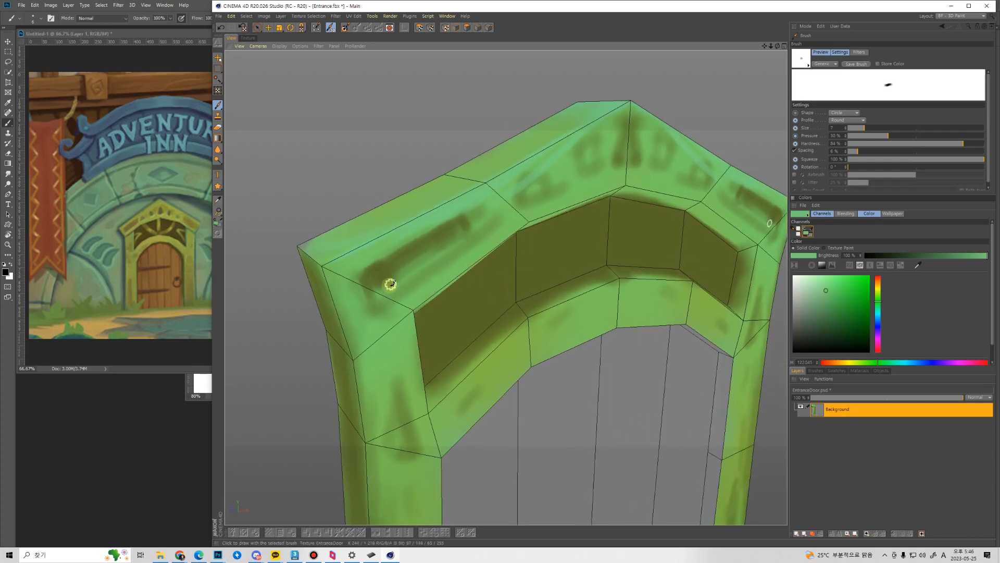
click(828, 282)
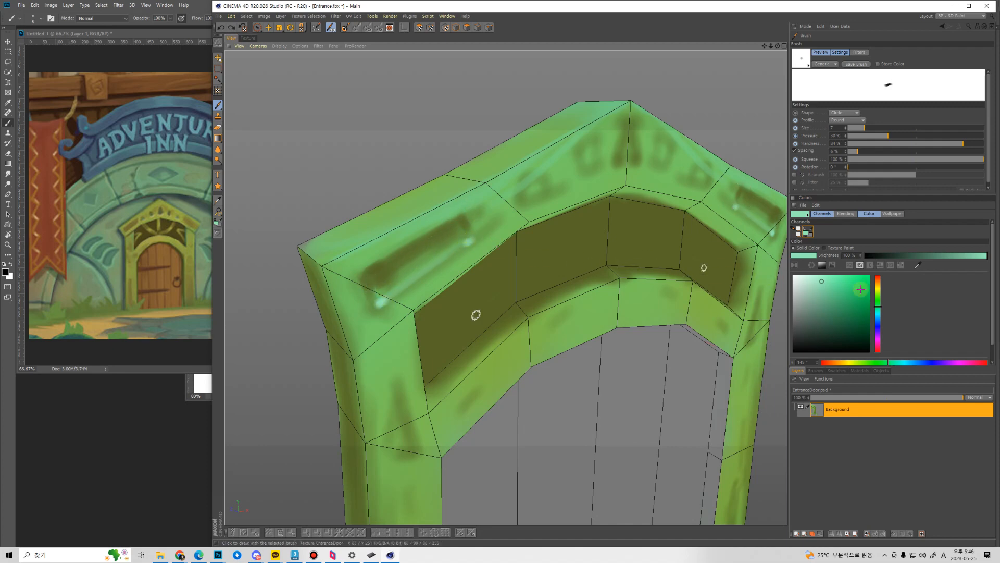
Change the paint colour to a pale yellow and repaint the highlight along the recess's lower edge and ends.
click(878, 294)
mouse_move(854, 296)
mouse_down()
mouse_move(840, 286)
mouse_move(879, 292)
mouse_up()
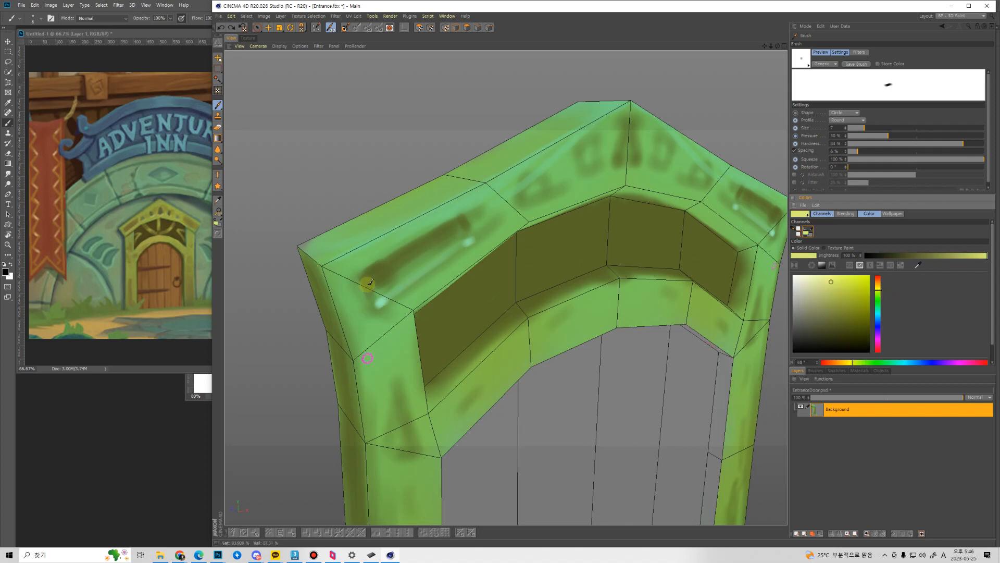
click(379, 300)
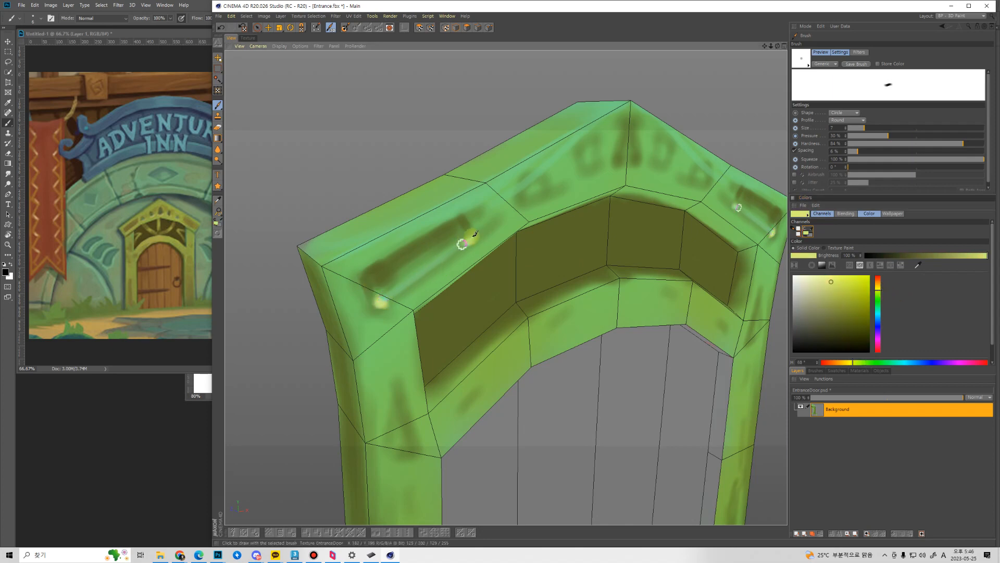
mouse_move(477, 231)
mouse_down()
mouse_move(370, 312)
mouse_move(406, 287)
mouse_move(391, 296)
mouse_up()
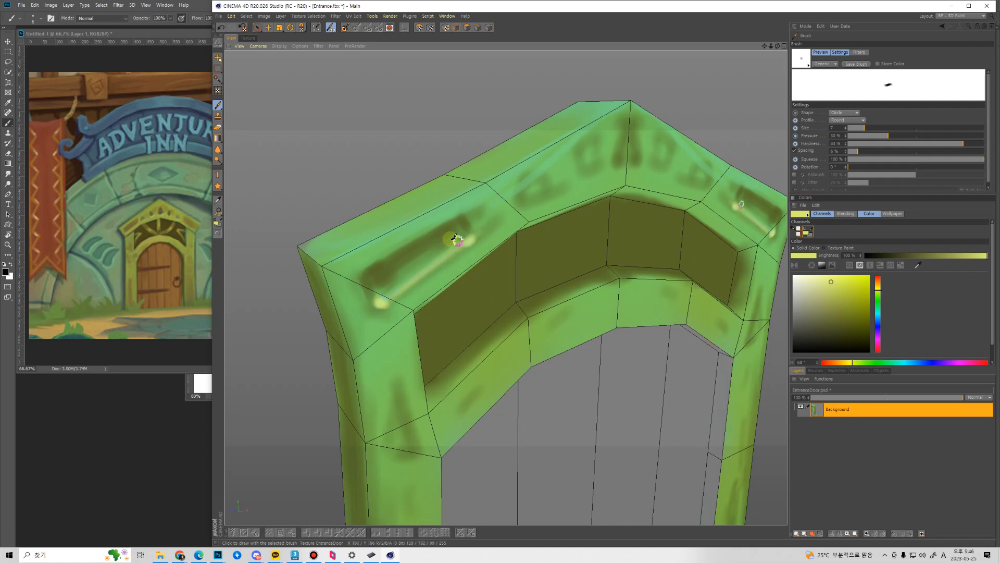
key(bracketright)
key(bracketright)
key(bracketright)
drag(469, 238, 381, 300)
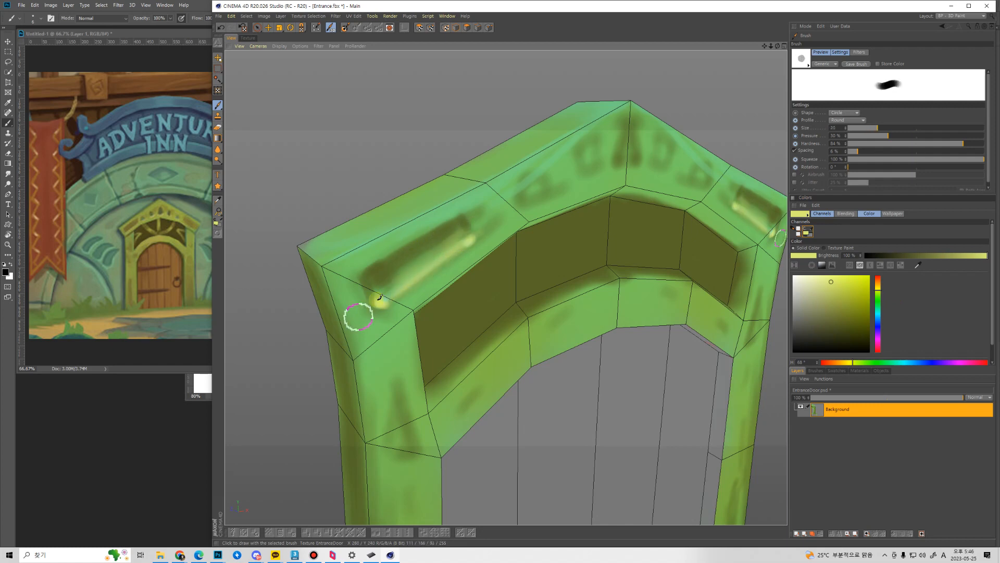
Sample the recess's dark olive and deepen its interior and ends with a size 10 brush.
key(bracketleft)
key(bracketleft)
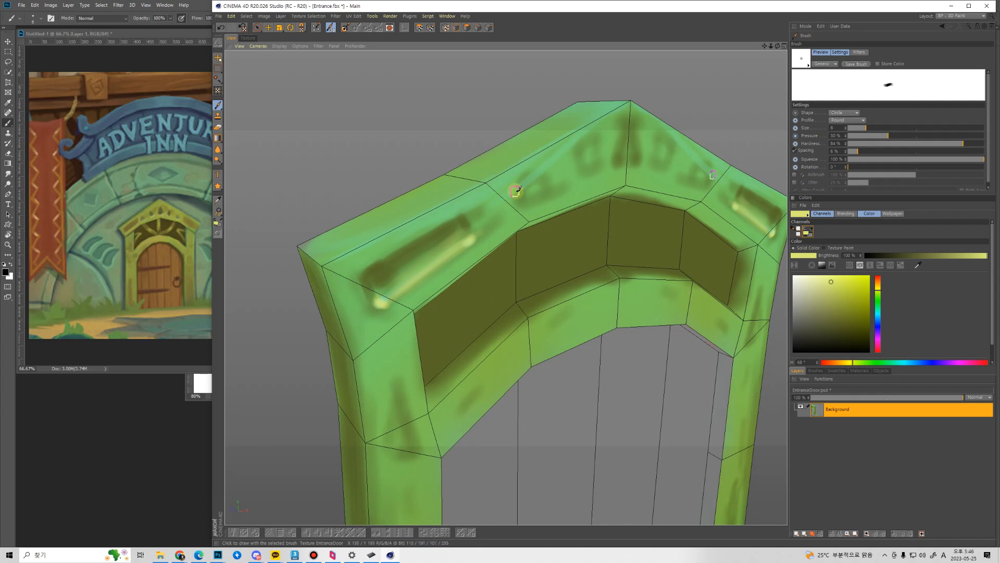
ctrl+click(380, 271)
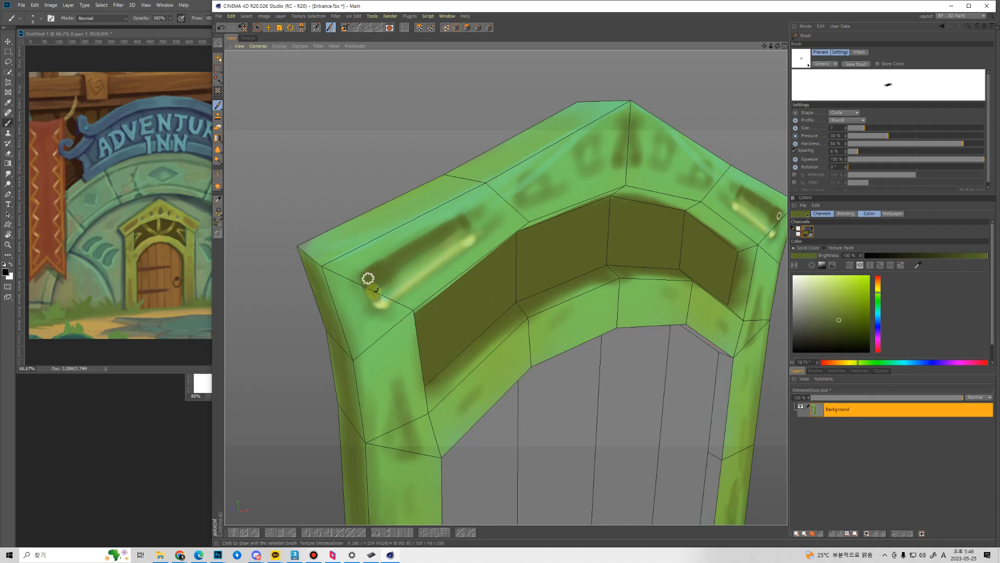
key(bracketright)
key(bracketright)
key(bracketright)
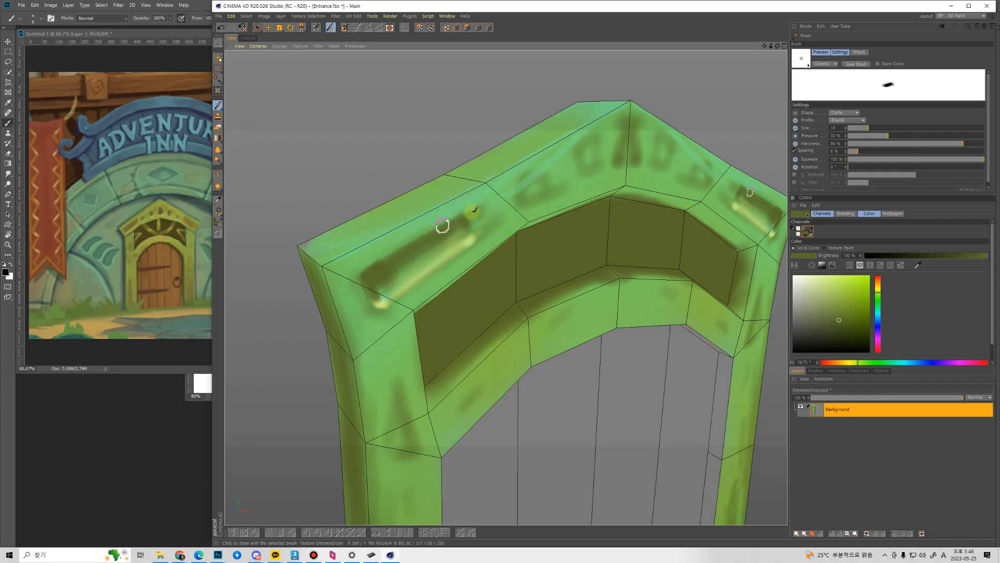
mouse_move(443, 239)
mouse_down()
mouse_move(398, 272)
mouse_move(462, 227)
mouse_up()
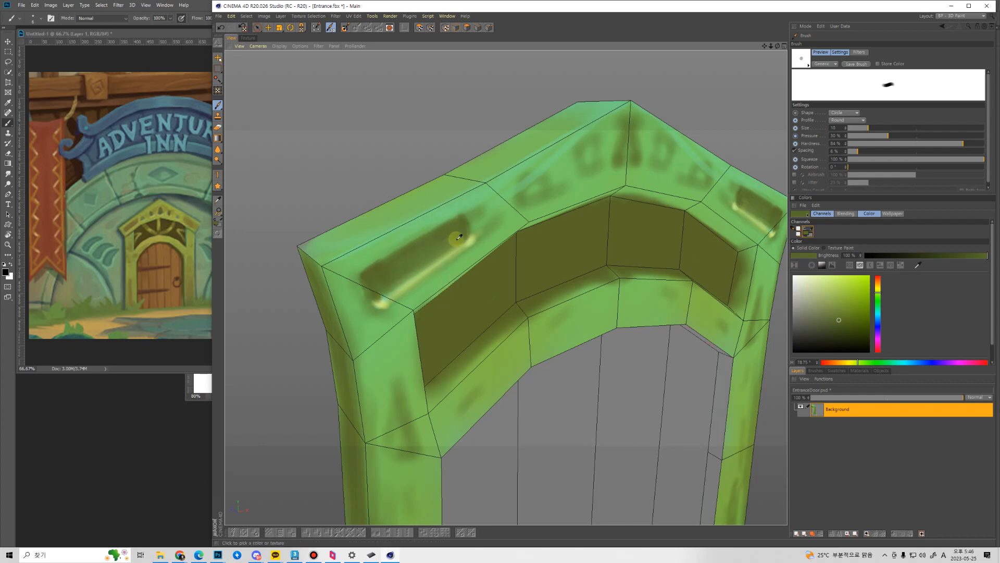
Sample a light yellowish green beside the highlight and blend it into the recess's lower interior with a size 20 brush.
ctrl+click(462, 245)
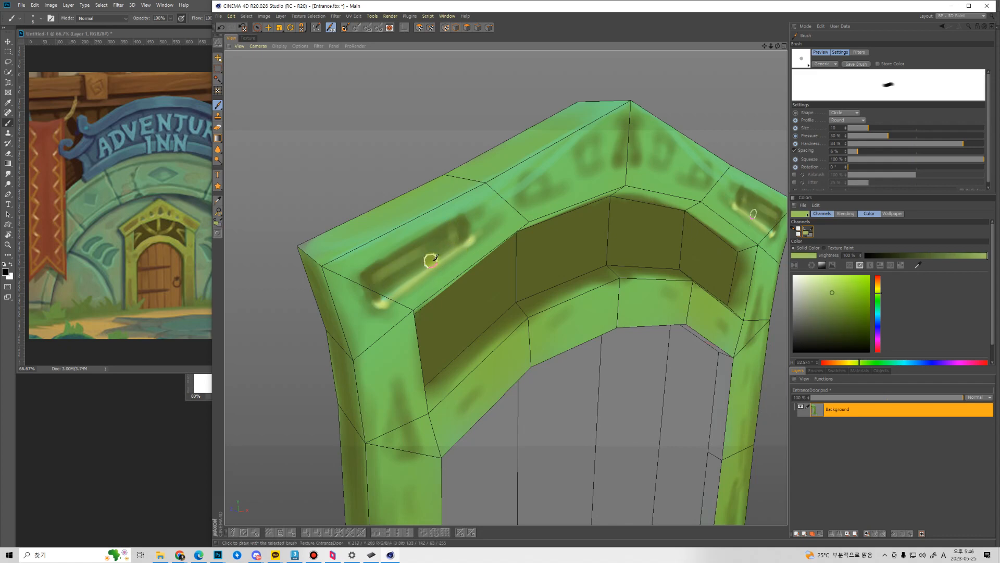
key(bracketright)
mouse_move(438, 252)
mouse_down()
mouse_move(451, 236)
mouse_move(374, 288)
mouse_up()
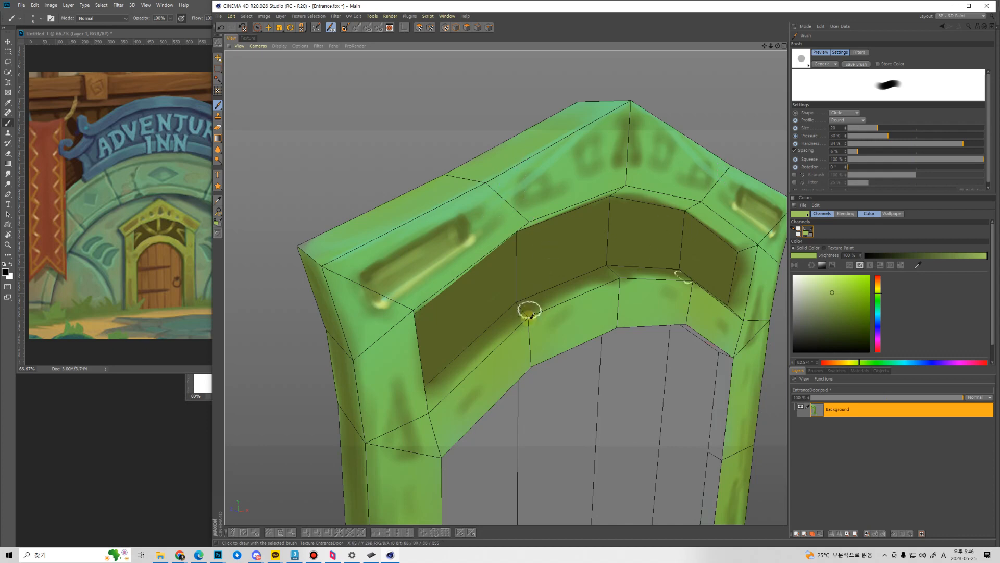
Clean up the recess's outline and soften the old dark marks along the arch's front face with sampled mid green at size 15.
scroll(531, 314, down, 10)
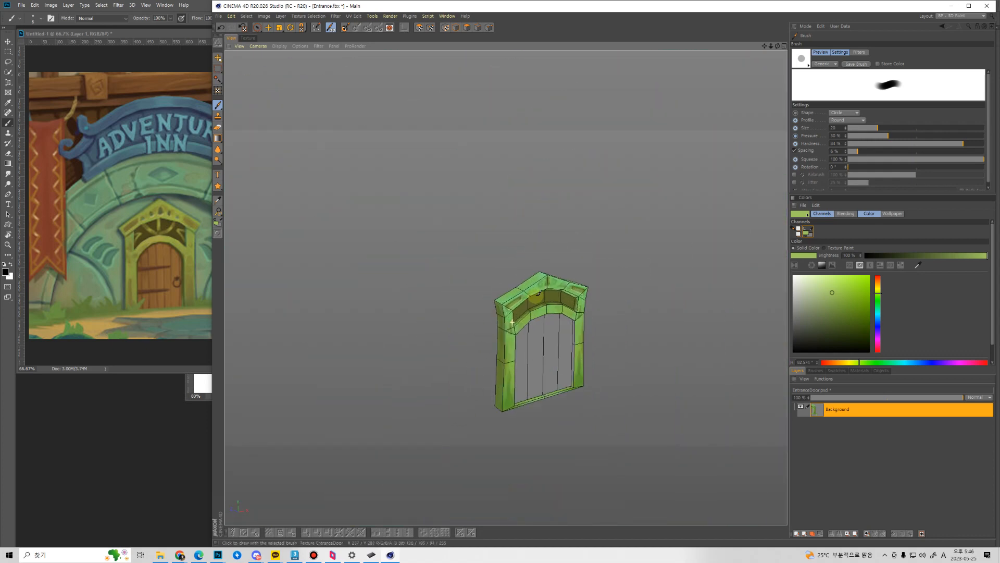
alt+right_drag(536, 295, 542, 339)
alt+drag(542, 339, 516, 339)
alt+middle_drag(542, 348, 464, 281)
alt+drag(473, 292, 480, 277)
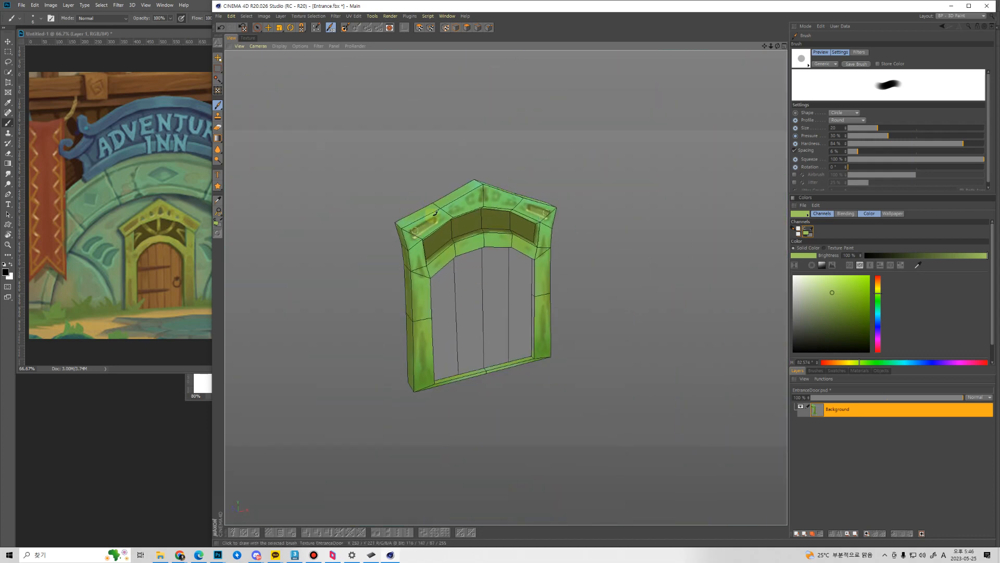
alt+right_drag(452, 199, 478, 119)
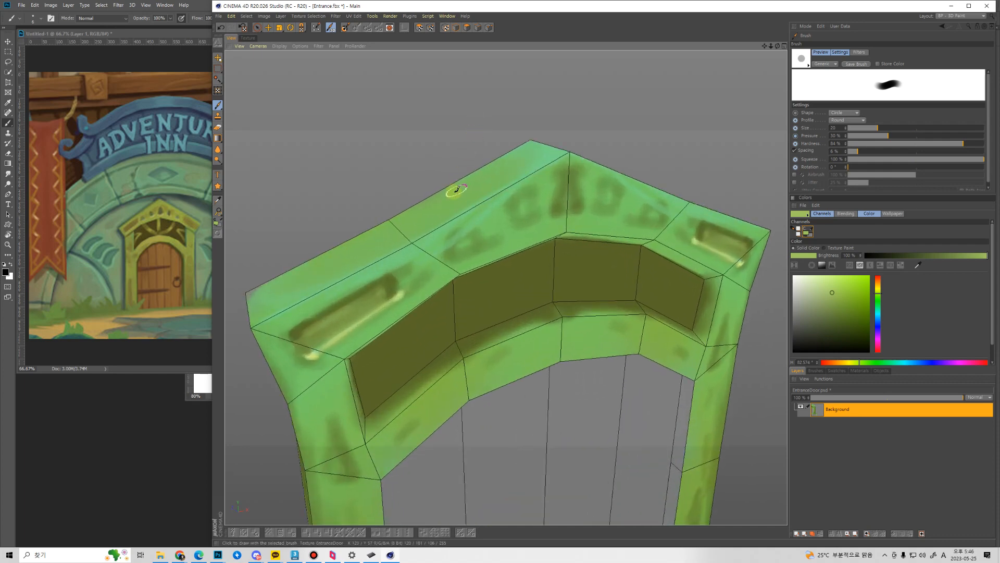
alt+drag(467, 283, 438, 262)
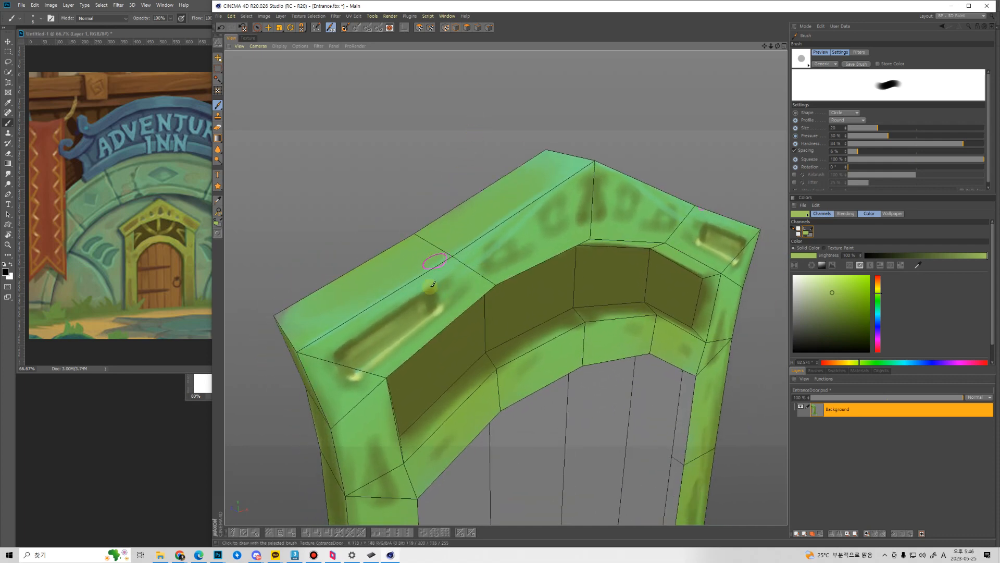
ctrl+click(464, 289)
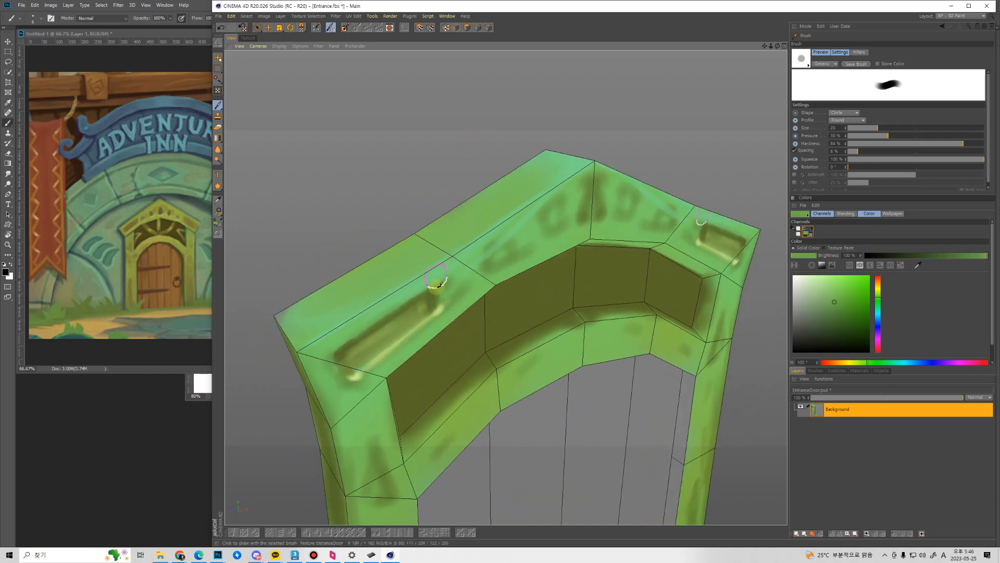
middle_drag(434, 286, 441, 281)
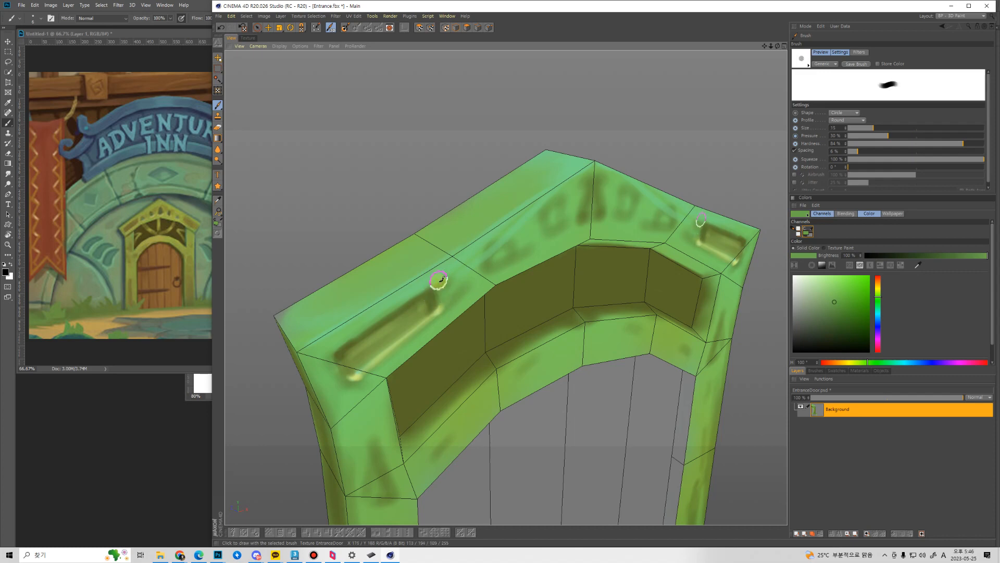
mouse_move(453, 307)
mouse_down()
mouse_move(466, 275)
mouse_move(436, 279)
mouse_move(356, 335)
mouse_up()
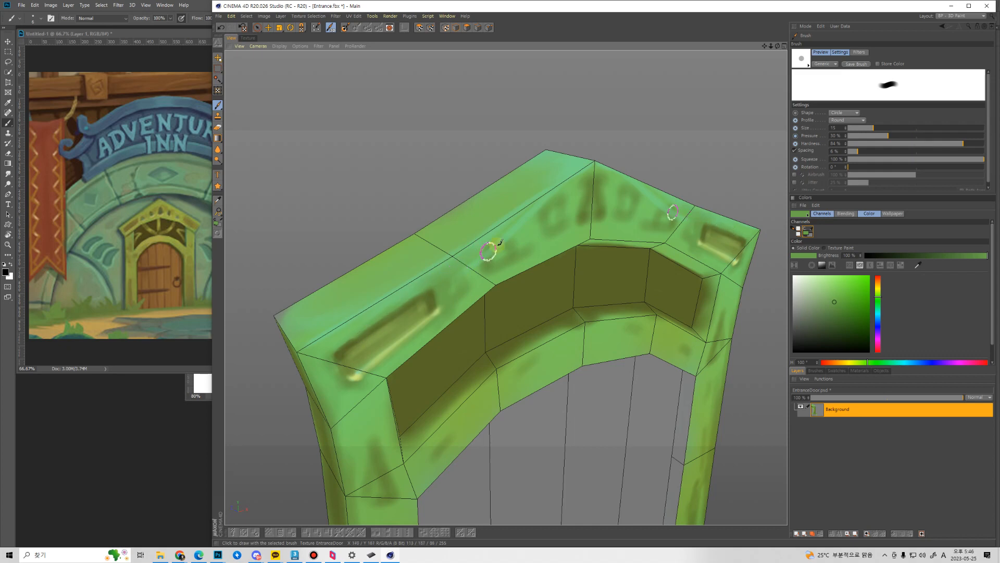
mouse_move(496, 275)
mouse_down()
mouse_move(595, 194)
mouse_move(561, 234)
mouse_move(535, 209)
mouse_move(529, 227)
mouse_move(557, 200)
mouse_move(536, 230)
mouse_move(542, 239)
mouse_move(482, 264)
mouse_move(443, 299)
mouse_up()
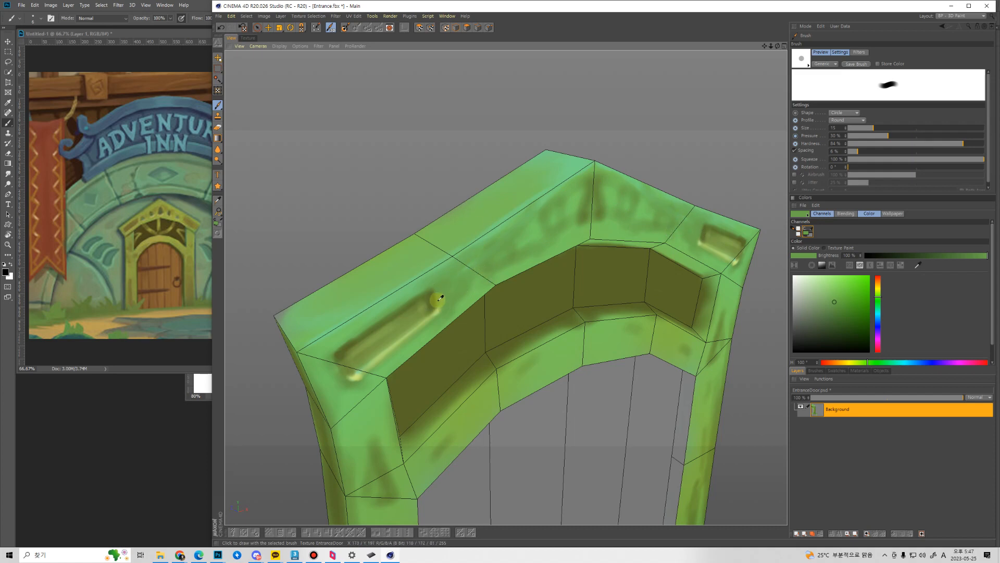
Paint two small dark olive triangles between the recess and the arch's peak, adding pale yellow highlights along their bases at size 7.
ctrl+click(431, 296)
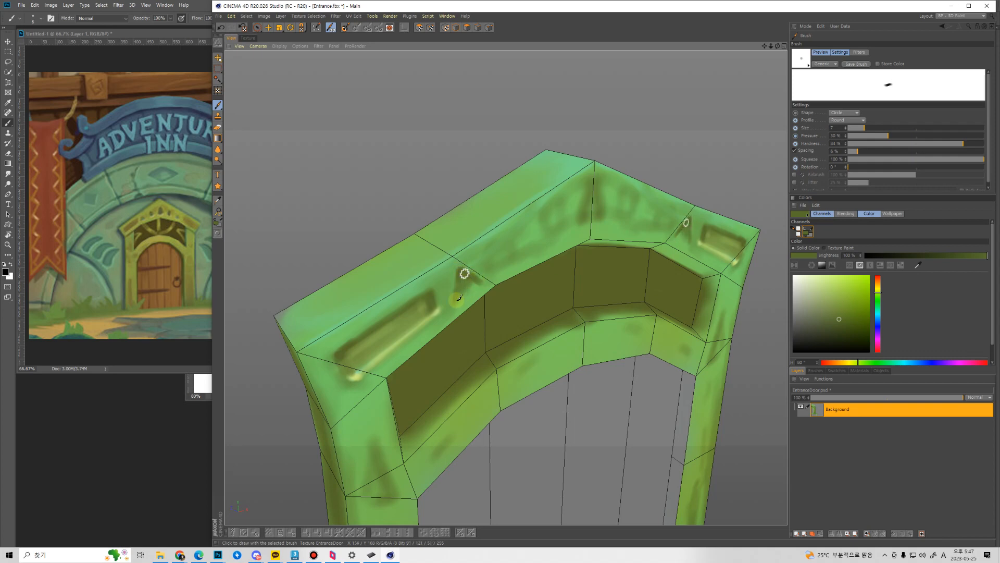
ctrl+click(359, 374)
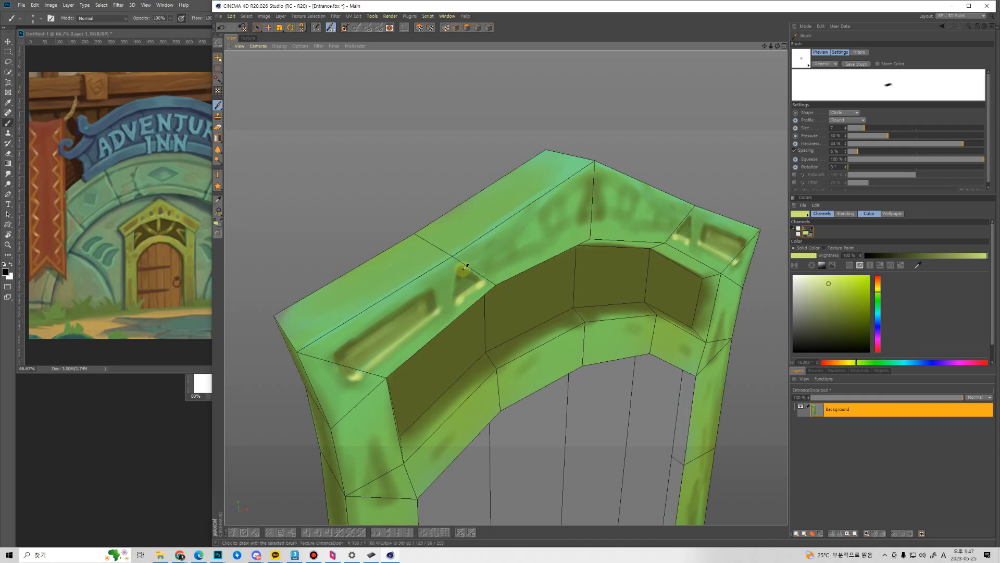
ctrl+click(466, 267)
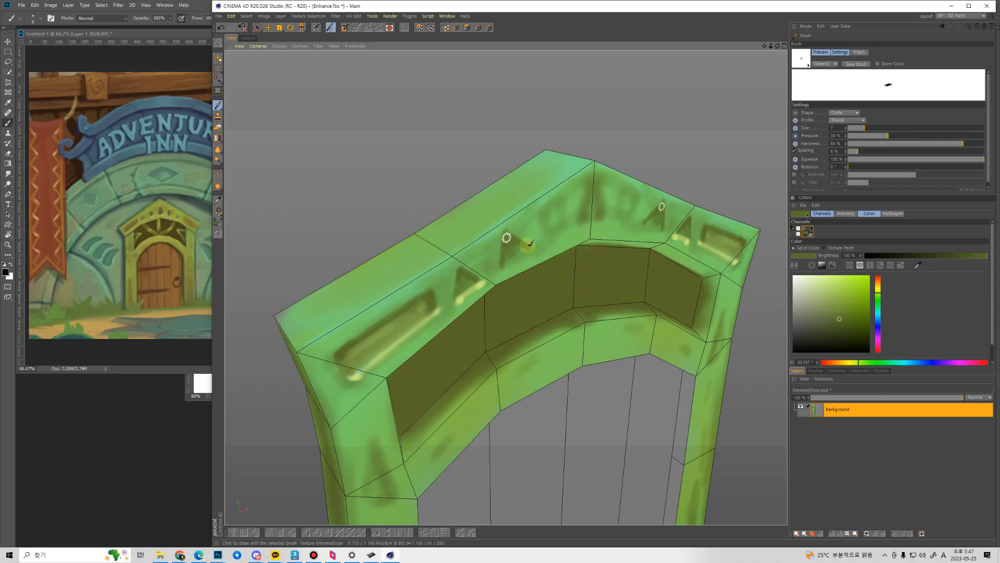
mouse_move(517, 243)
mouse_down()
mouse_move(509, 232)
mouse_move(503, 250)
mouse_up()
ctrl+click(484, 281)
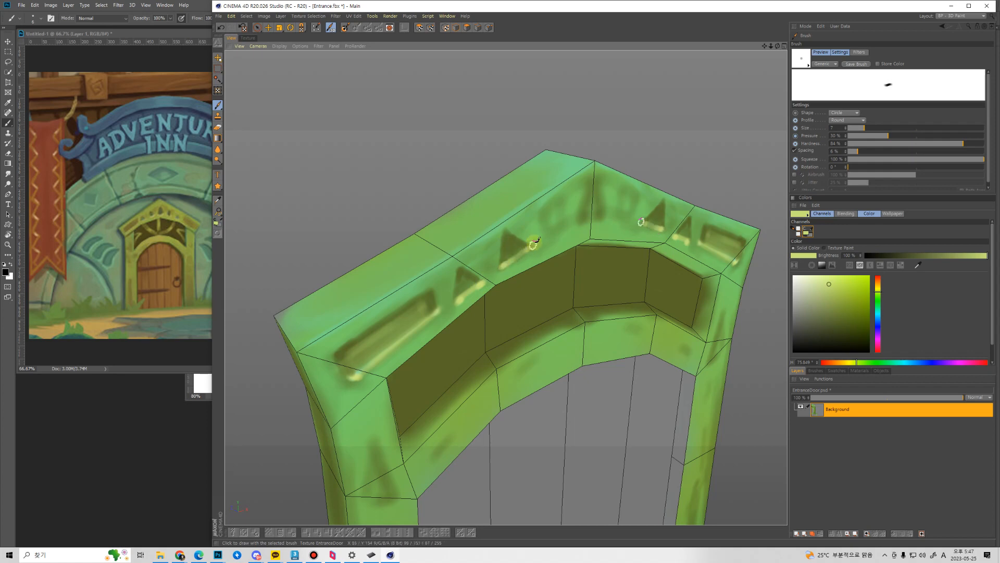
Paint a large dark olive triangle at the arch's peak with a pale yellow highlight along its base, using a size 7 brush.
ctrl+click(510, 238)
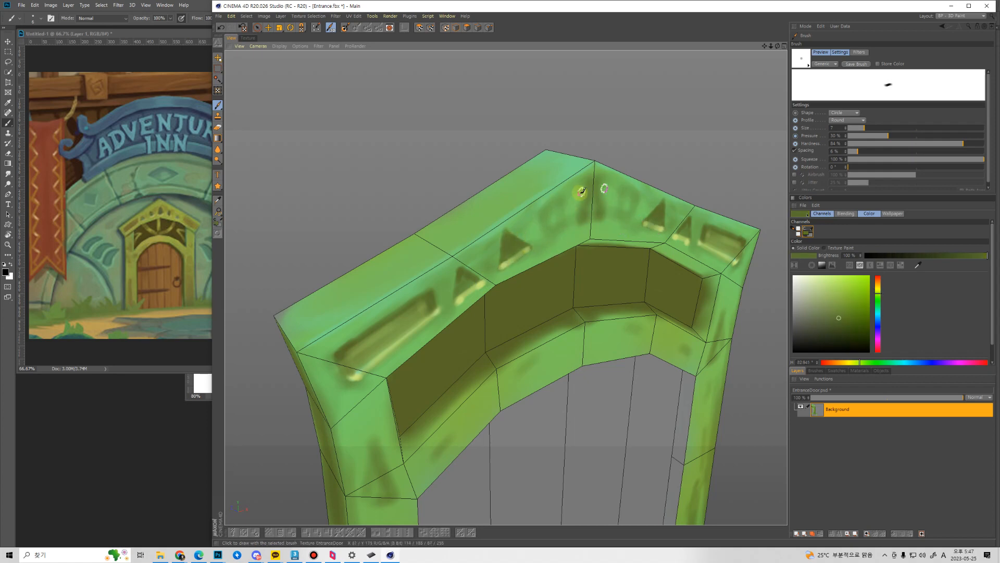
drag(592, 182, 565, 223)
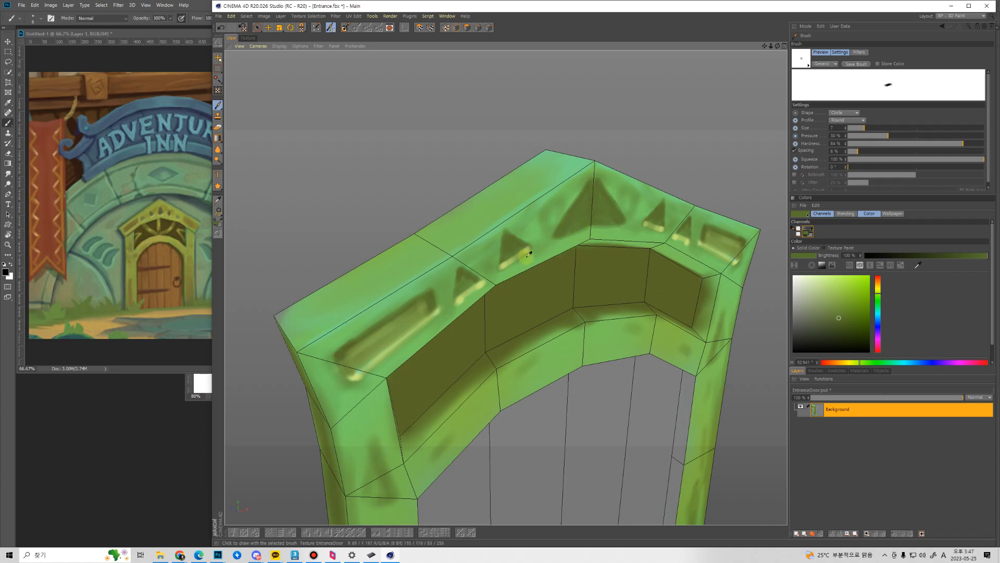
ctrl+click(504, 262)
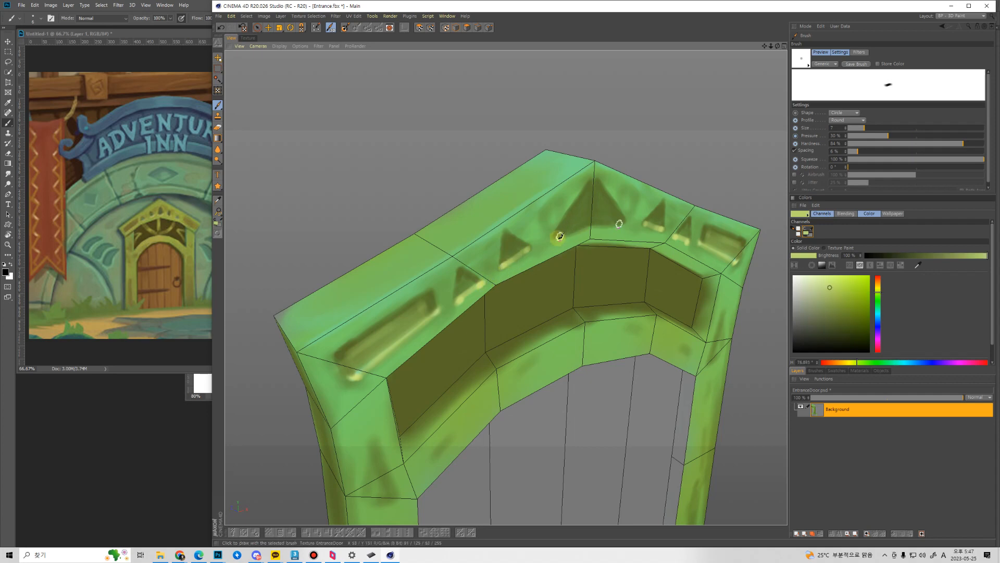
drag(620, 225, 559, 237)
Paint a pale yellow highlight along the roof's front edge and its outer lower corner with a size 20 brush.
mouse_move(517, 262)
alt+mouse_down()
mouse_move(547, 281)
mouse_move(532, 271)
alt+mouse_up()
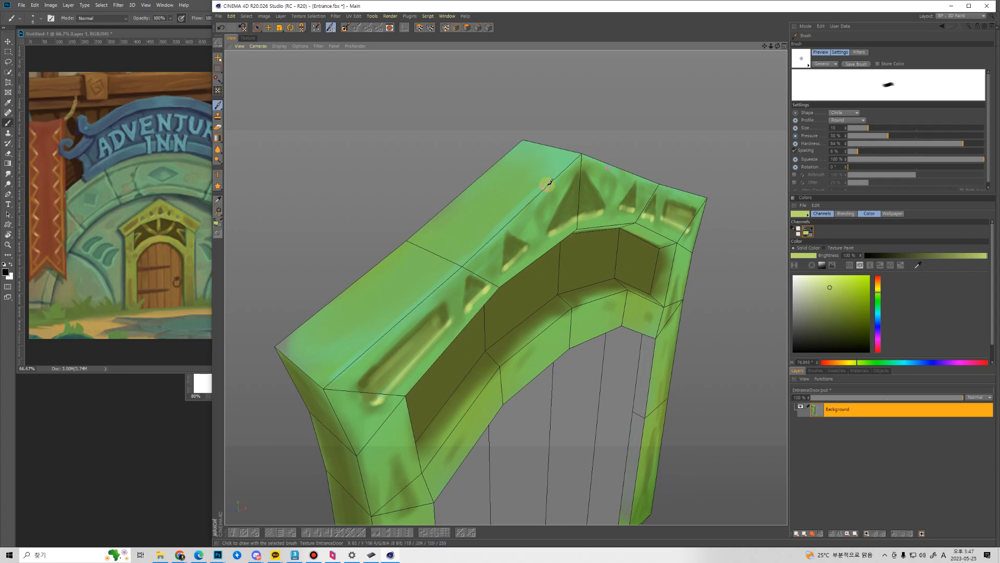
key(bracketright)
key(bracketright)
key(bracketright)
key(bracketright)
key(bracketleft)
key(bracketleft)
mouse_move(582, 158)
mouse_down()
mouse_move(463, 249)
mouse_move(513, 210)
mouse_move(395, 323)
mouse_up()
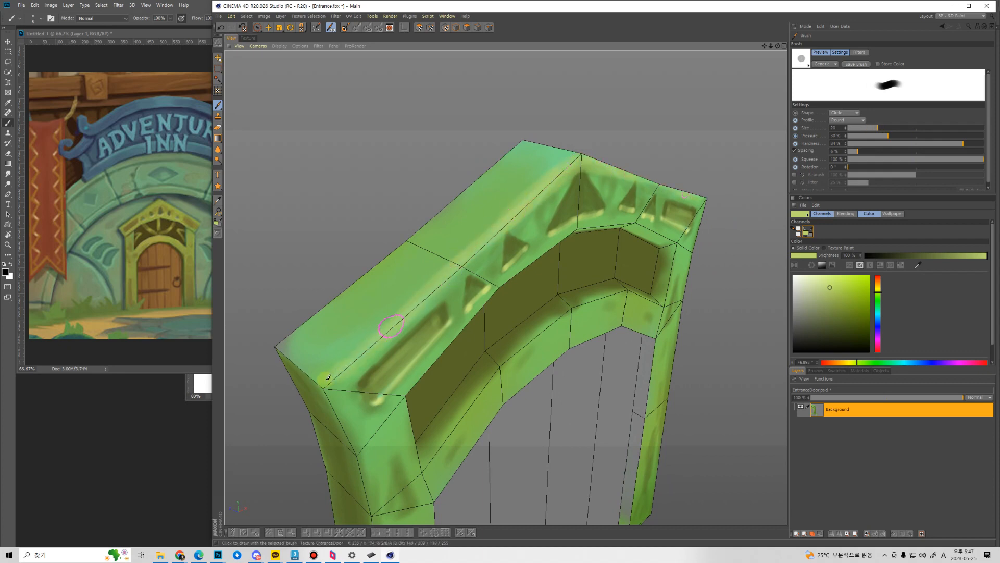
drag(328, 376, 288, 346)
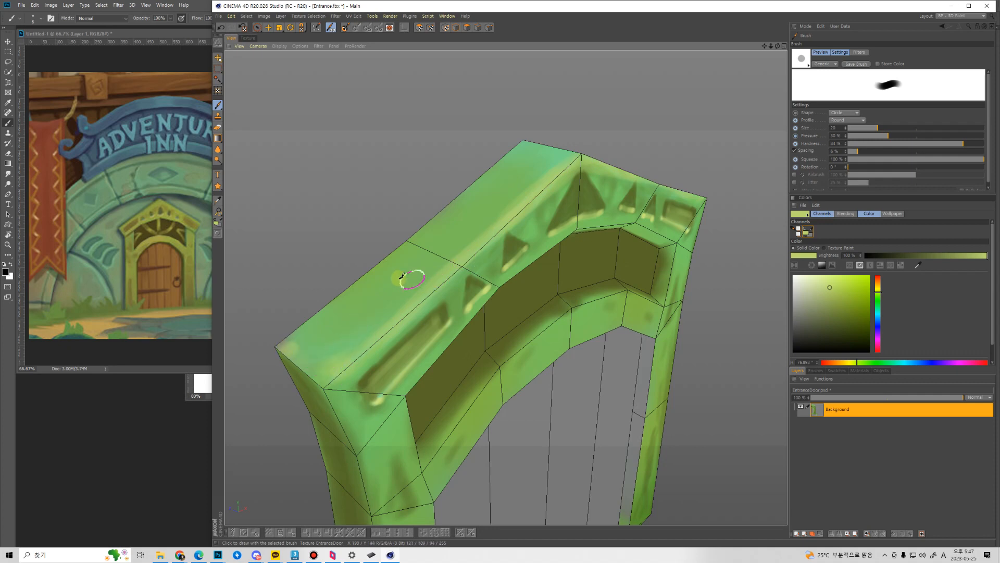
Spread the pale yellow softly over the roof's upper surface with a size 40 brush.
key(bracketright)
key(bracketright)
key(bracketright)
key(bracketright)
key(bracketright)
mouse_move(318, 346)
mouse_down()
mouse_move(339, 364)
mouse_move(399, 300)
mouse_up()
drag(529, 160, 457, 239)
Choose a brighter yellow with a 65° hue and accent the roof's lower front corner and upper surface at brush sizes 25 to 20.
key(bracketleft)
key(bracketleft)
key(bracketleft)
key(bracketleft)
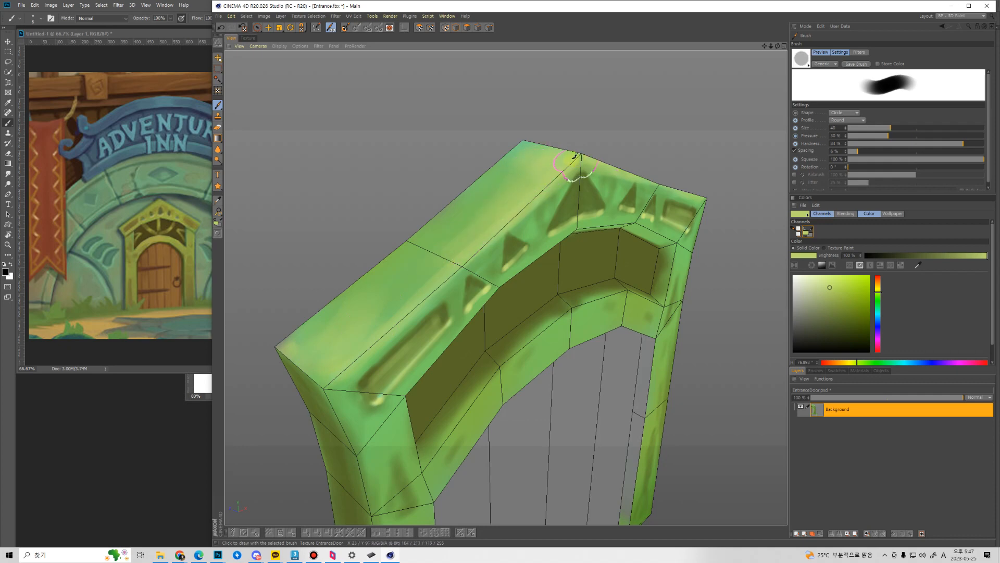
click(832, 284)
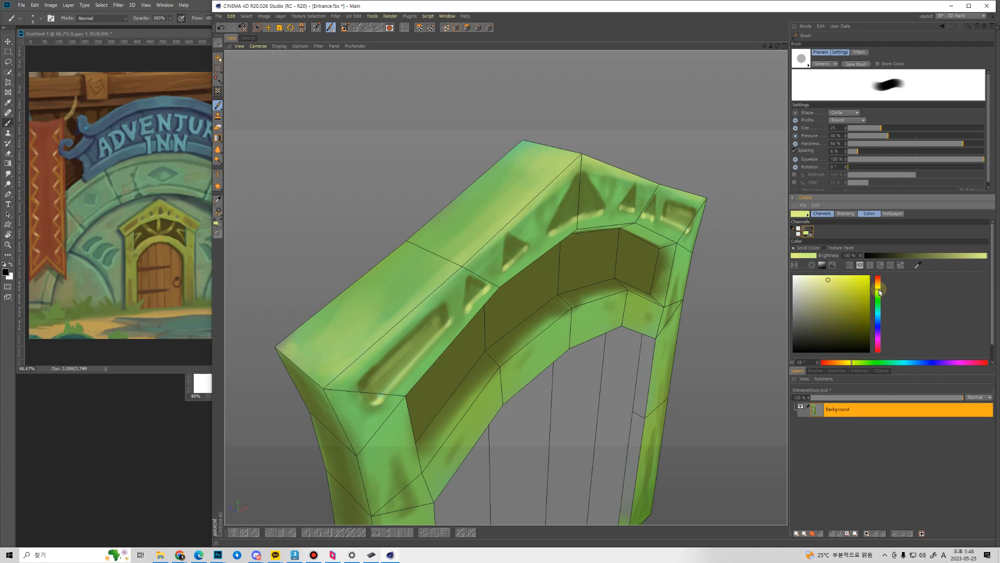
key(bracketleft)
key(bracketleft)
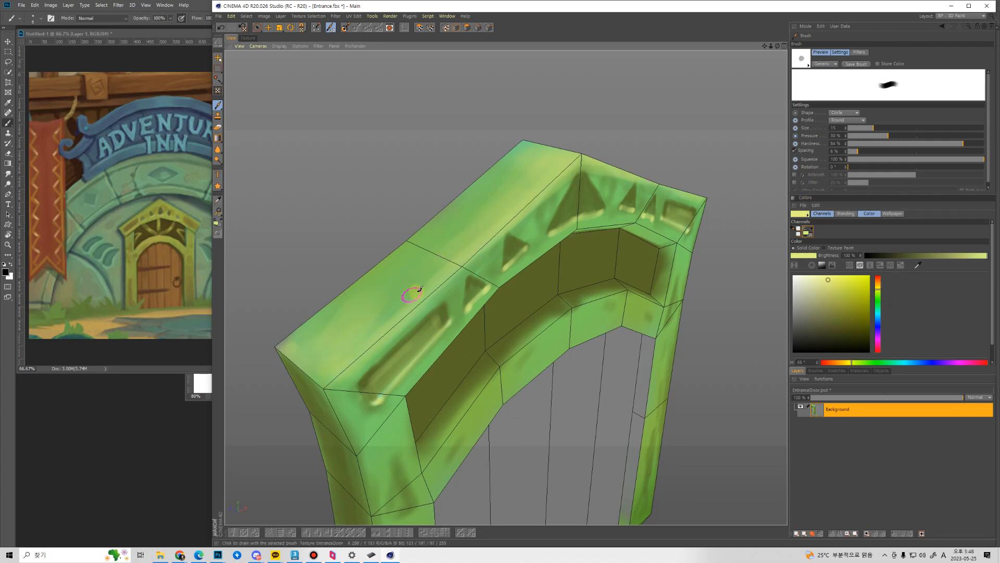
key(bracketleft)
key(bracketright)
key(bracketright)
key(bracketright)
key(bracketright)
key(bracketright)
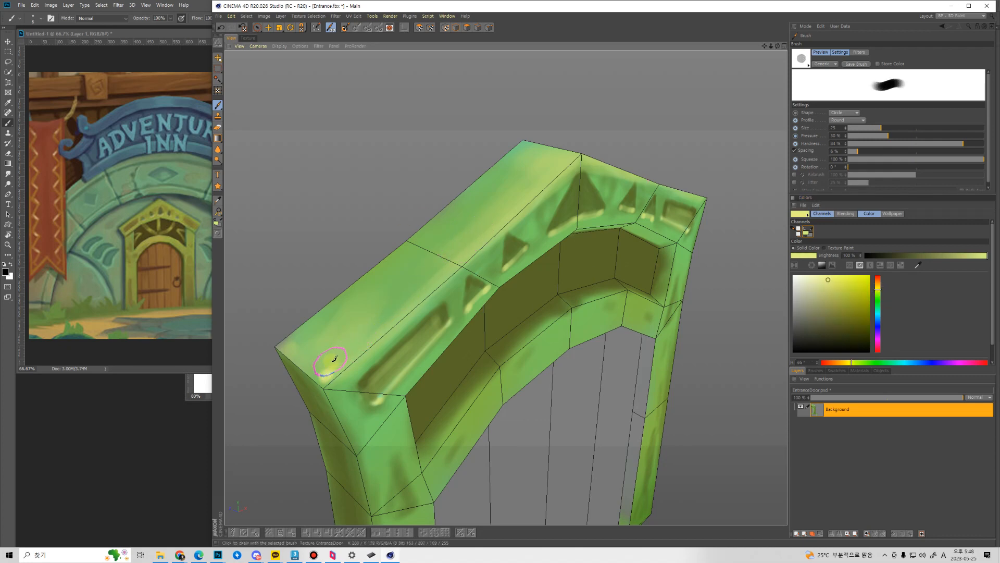
key(bracketleft)
key(bracketleft)
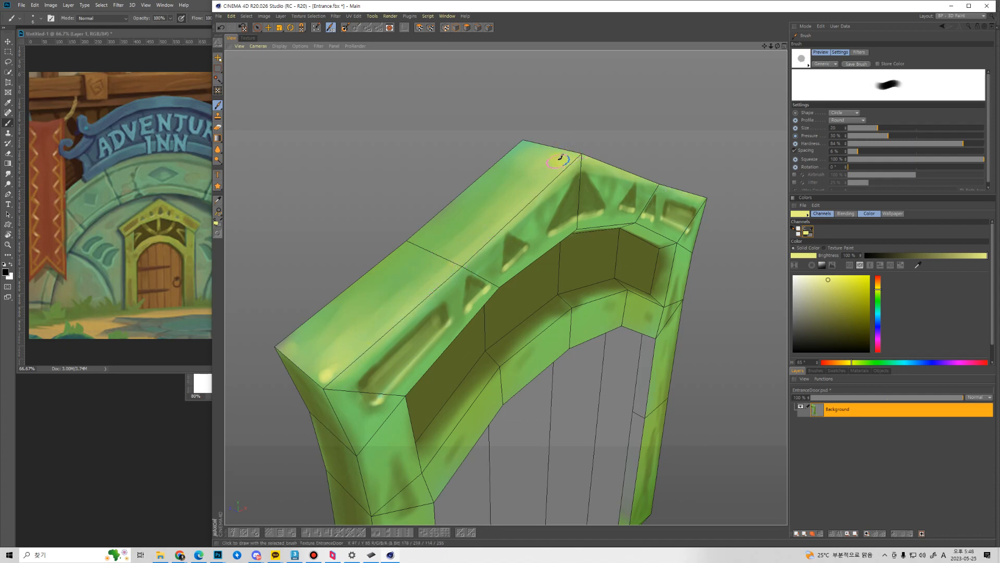
Switch the viewport to shading without wireframe lines and check the painted frame from a distance.
scroll(583, 356, down, 10)
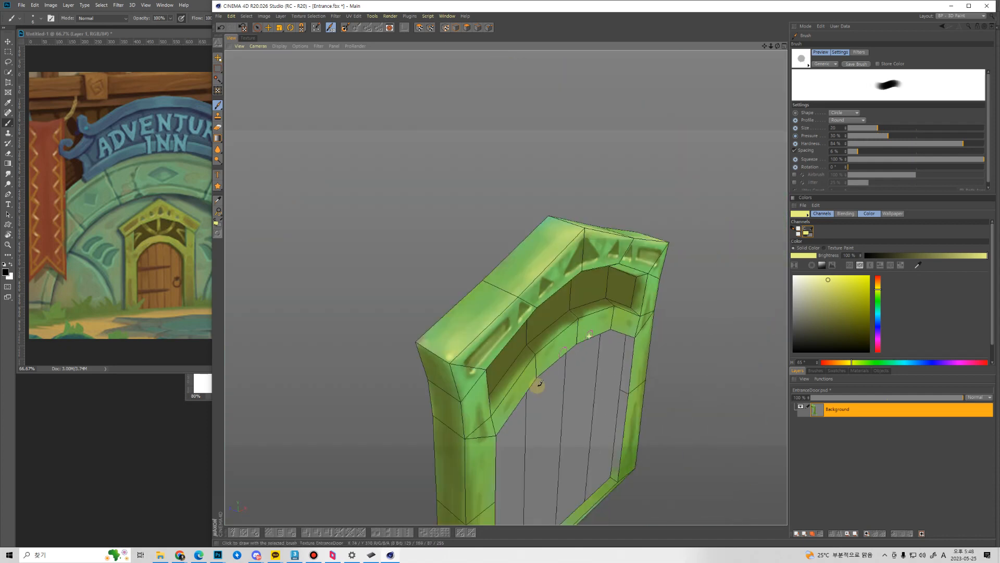
alt+middle_drag(584, 357, 530, 305)
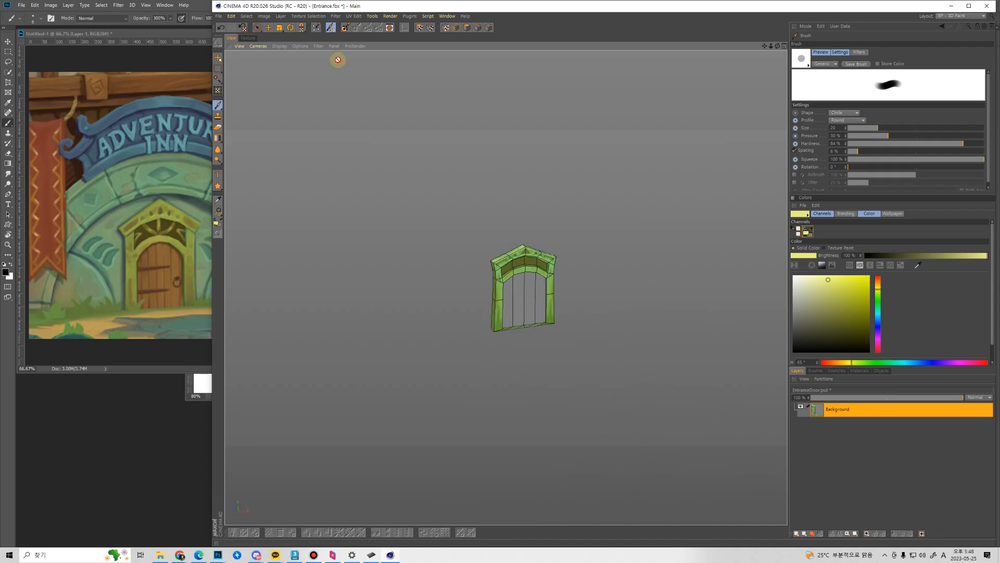
click(284, 45)
click(327, 116)
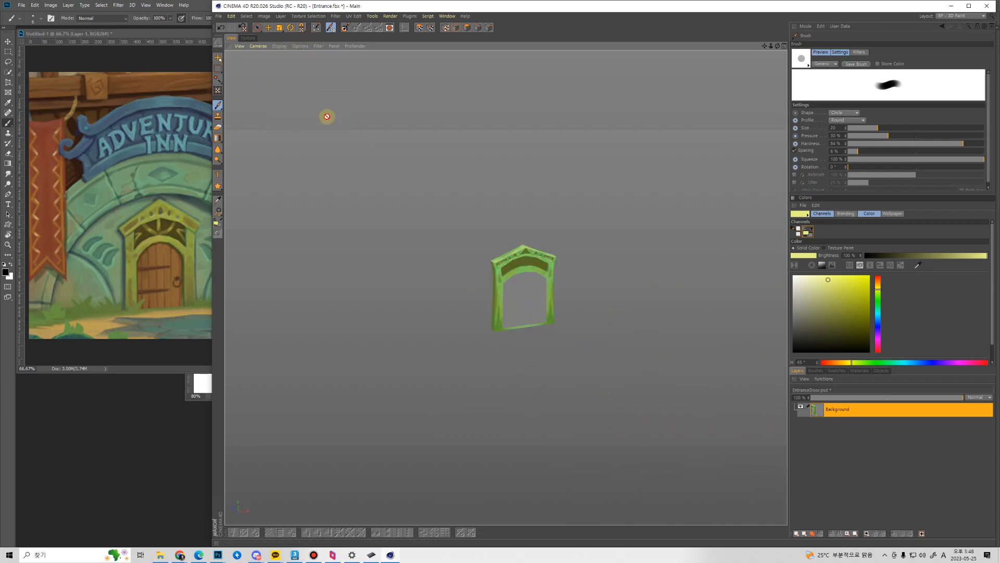
alt+drag(527, 297, 528, 292)
mouse_move(553, 252)
alt+mouse_down()
mouse_move(433, 285)
mouse_move(623, 283)
mouse_move(482, 271)
mouse_move(595, 251)
mouse_move(547, 239)
alt+mouse_up()
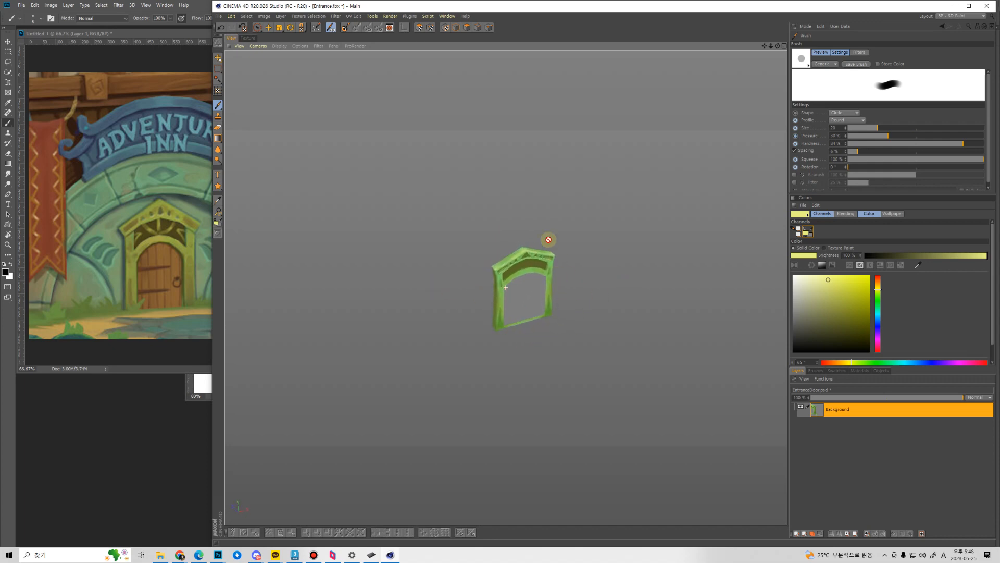
alt+right_drag(508, 271, 542, 250)
alt+drag(542, 250, 500, 265)
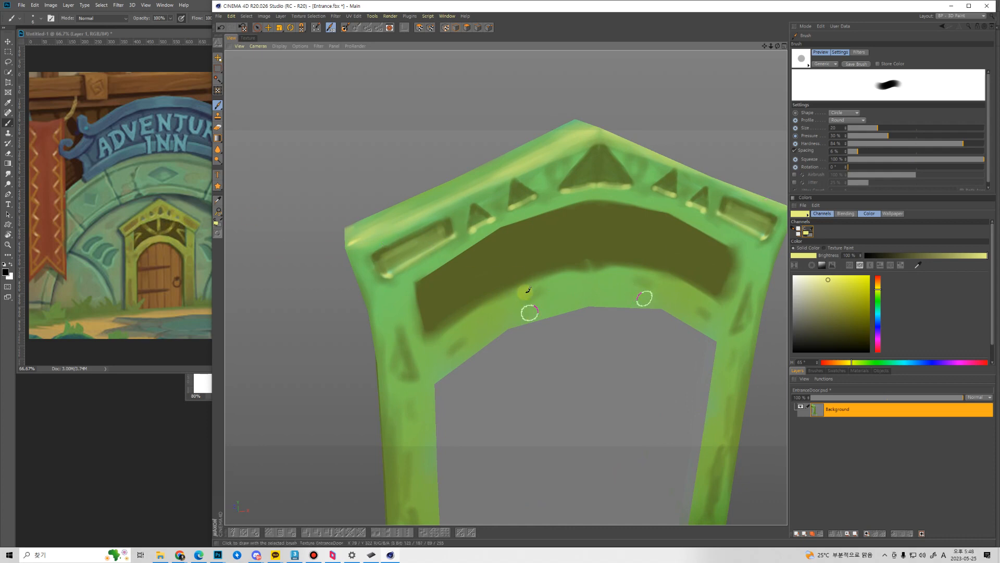
Sample the dark olive and extend the arch recess as a thin band across both posts to their outer edges at size 20.
alt+drag(530, 308, 385, 222)
mouse_move(356, 257)
alt+mouse_down()
mouse_move(475, 235)
mouse_move(443, 248)
mouse_move(409, 234)
mouse_move(424, 266)
alt+mouse_up()
ctrl+click(407, 253)
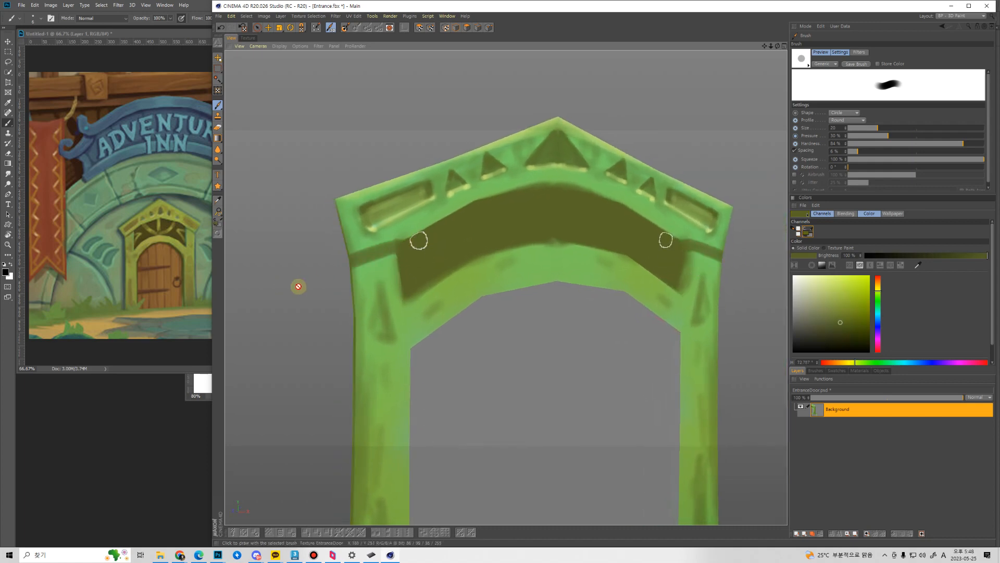
alt+drag(373, 284, 529, 365)
alt+right_drag(529, 366, 500, 418)
alt+drag(536, 356, 521, 401)
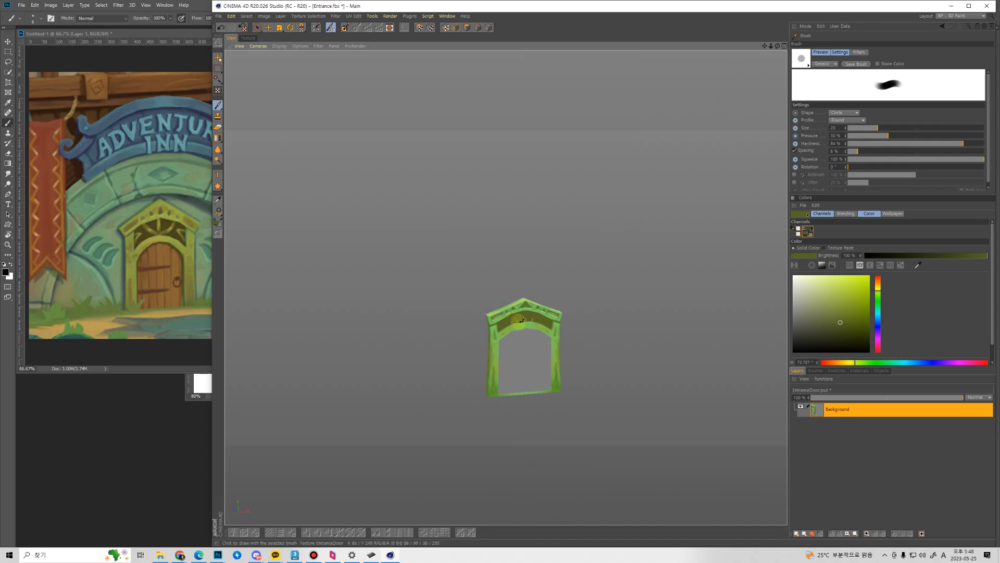
alt+right_drag(519, 321, 523, 257)
alt+right_drag(514, 303, 511, 280)
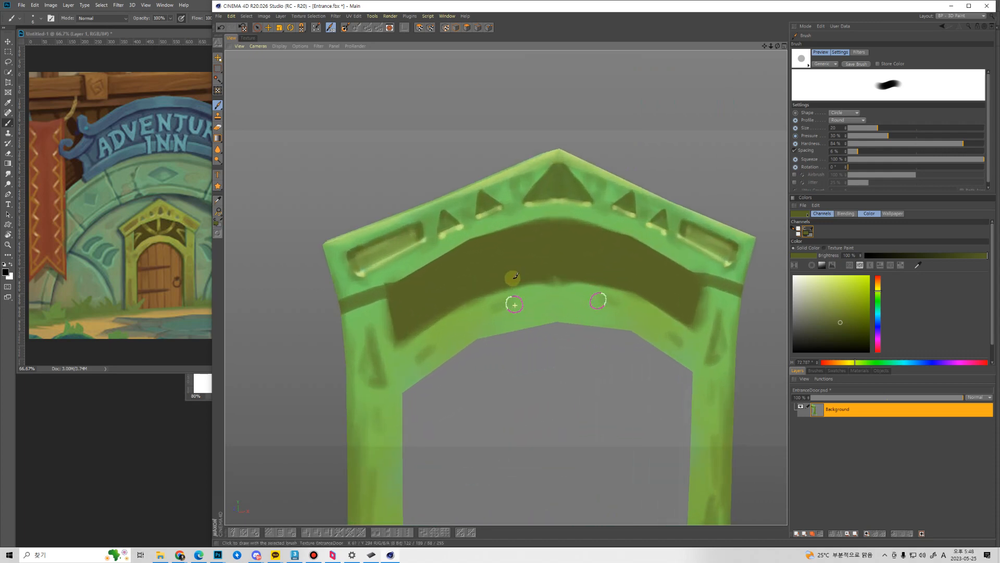
Undo the last stroke, resample the dark olive and repaint the arch recess's upper edge as a smooth curve at size 20.
mouse_move(529, 348)
alt+mouse_down()
mouse_move(501, 337)
mouse_move(536, 294)
mouse_move(501, 272)
mouse_move(464, 274)
mouse_move(479, 277)
alt+mouse_up()
ctrl+click(467, 281)
mouse_move(479, 277)
alt+mouse_down()
mouse_move(463, 276)
mouse_move(462, 292)
mouse_move(468, 286)
alt+mouse_up()
key(ctrl+z)
ctrl+click(468, 286)
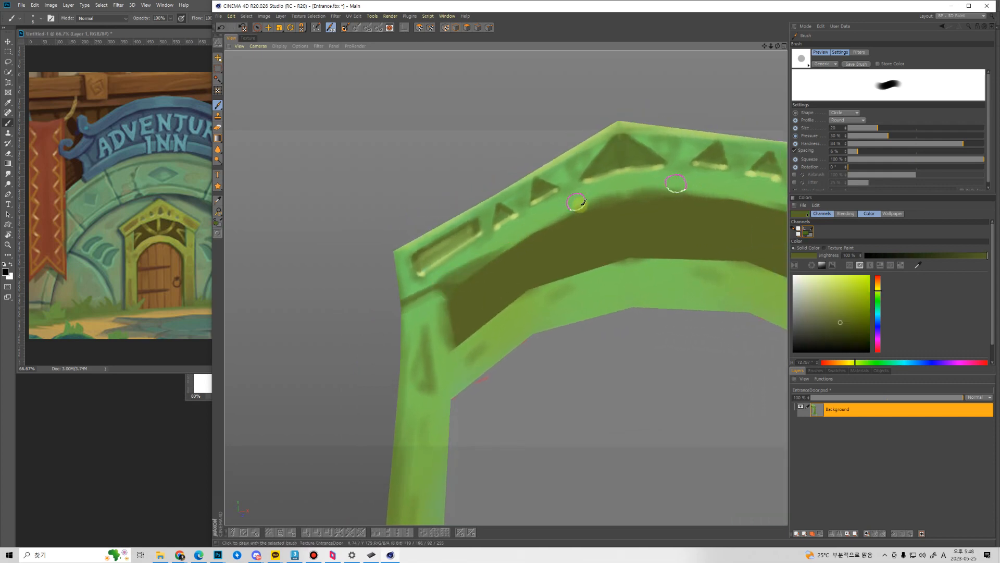
mouse_move(622, 196)
mouse_down()
mouse_move(500, 241)
mouse_move(437, 294)
mouse_move(456, 288)
mouse_up()
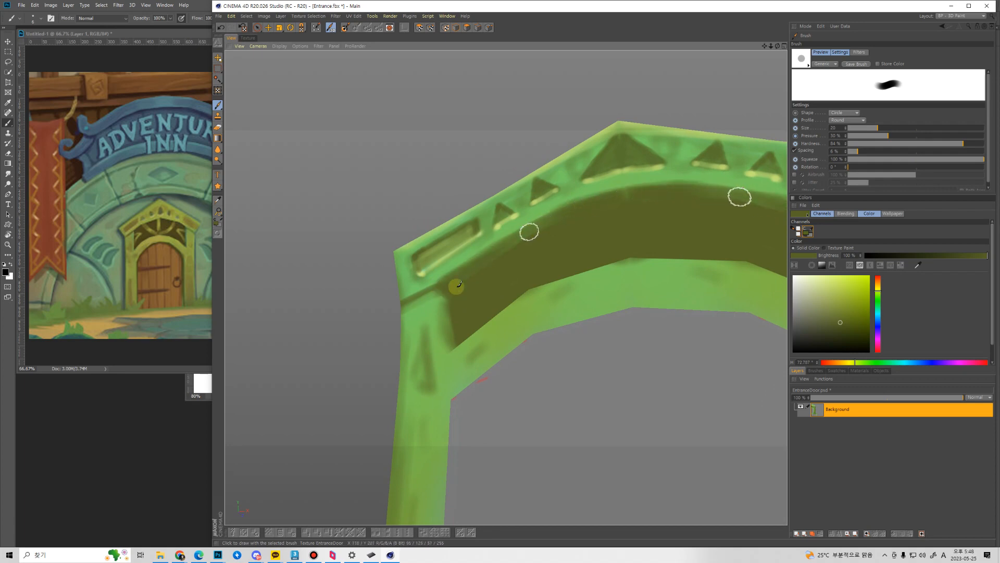
Refine the dark olive band where it joins the arch recess above the post with a size 10 brush.
alt+drag(476, 336, 543, 384)
alt+middle_drag(515, 335, 475, 357)
alt+drag(475, 357, 494, 364)
alt+drag(438, 326, 476, 339)
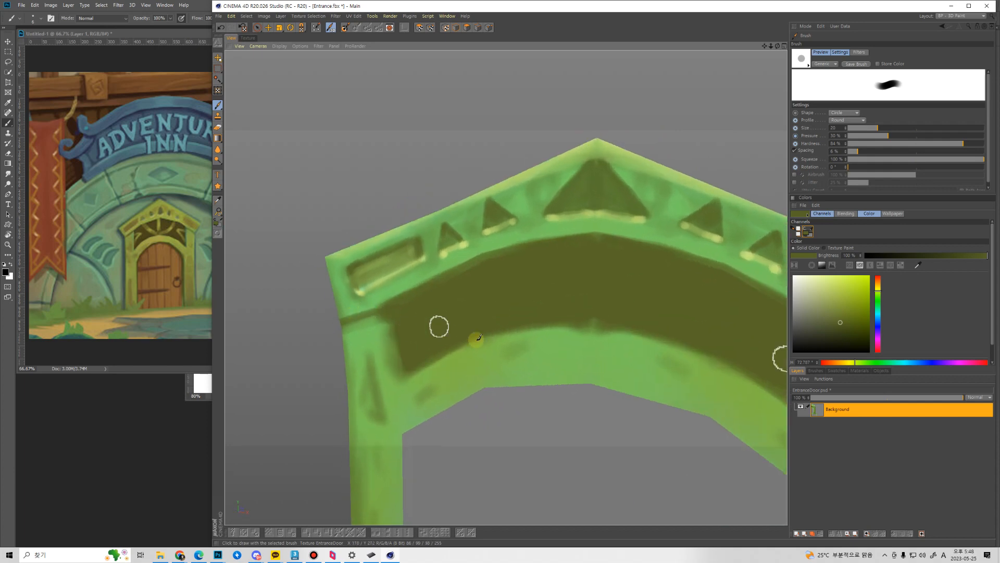
alt+middle_drag(475, 339, 527, 343)
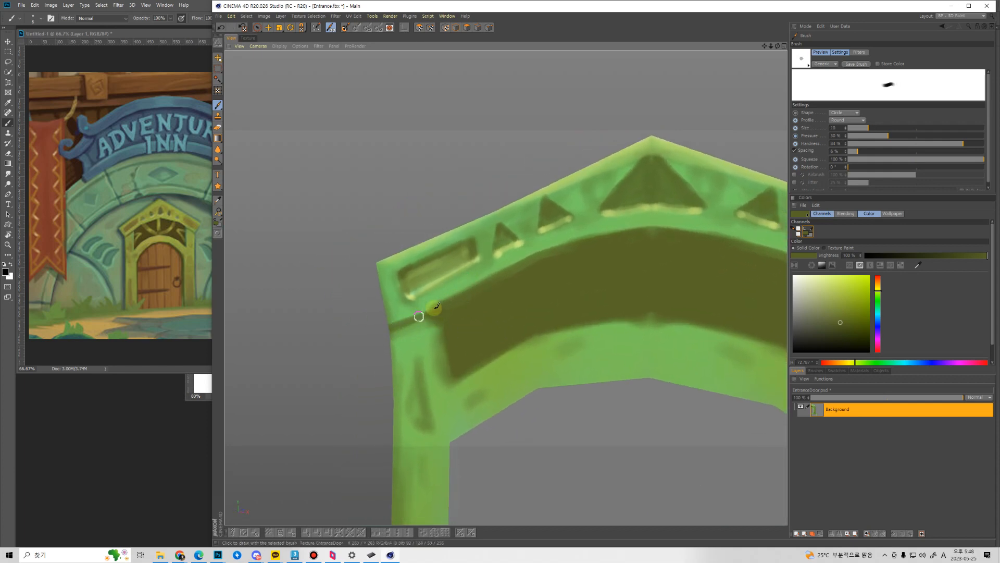
alt+drag(415, 326, 480, 354)
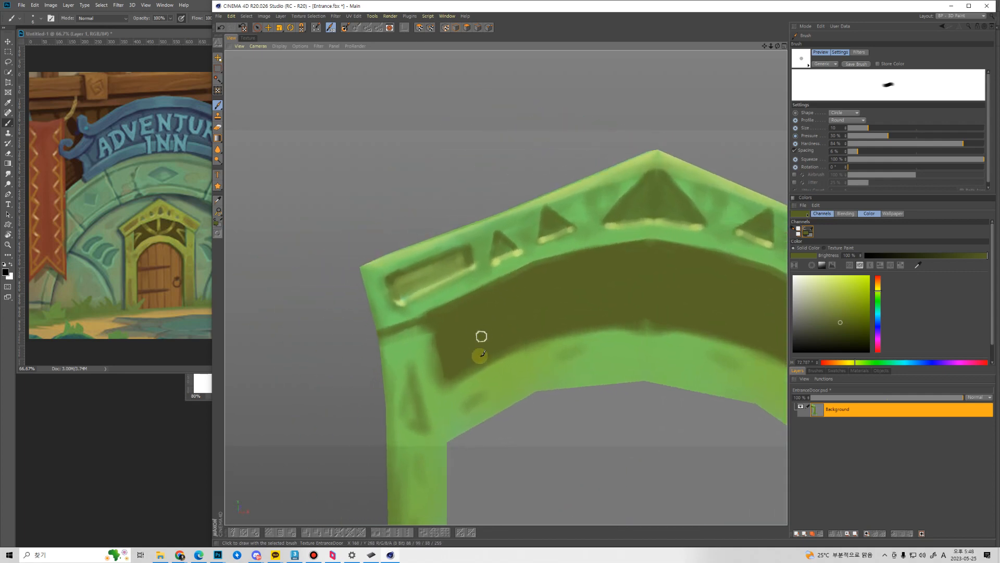
Sample the front face's mid green and smooth the area around the triangles with a size 25 brush.
ctrl+click(529, 234)
key(bracketright)
key(bracketright)
key(bracketright)
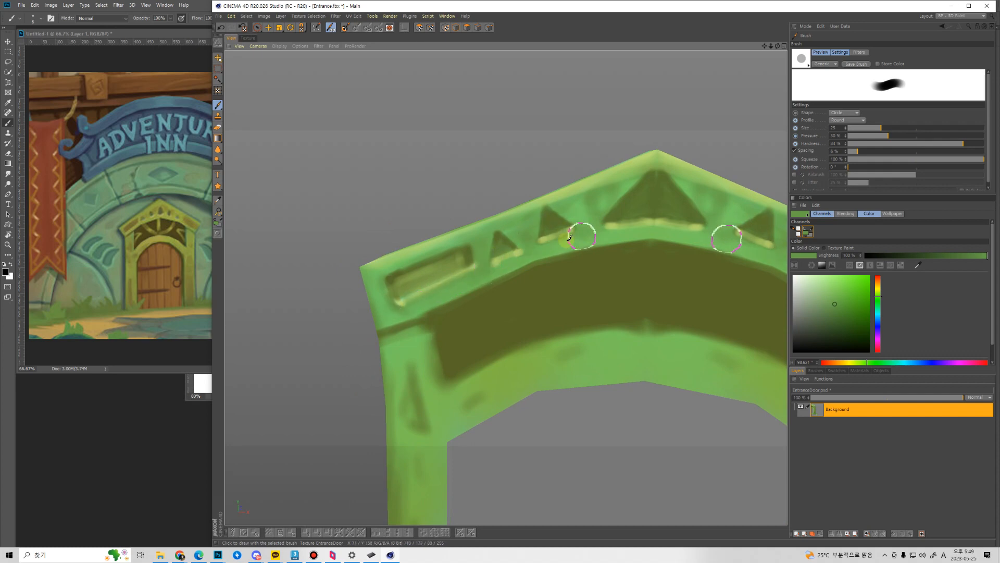
alt+drag(486, 295, 532, 308)
mouse_move(603, 201)
mouse_down()
mouse_move(595, 192)
mouse_move(619, 180)
mouse_up()
Resample the mid green and clean up the outlines of the rectangular recess and the triangles, reducing the brush from size 20 to 10.
mouse_move(368, 286)
alt+mouse_down()
mouse_move(457, 324)
mouse_move(464, 293)
alt+mouse_up()
ctrl+click(492, 273)
key(bracketleft)
key(bracketleft)
key(bracketleft)
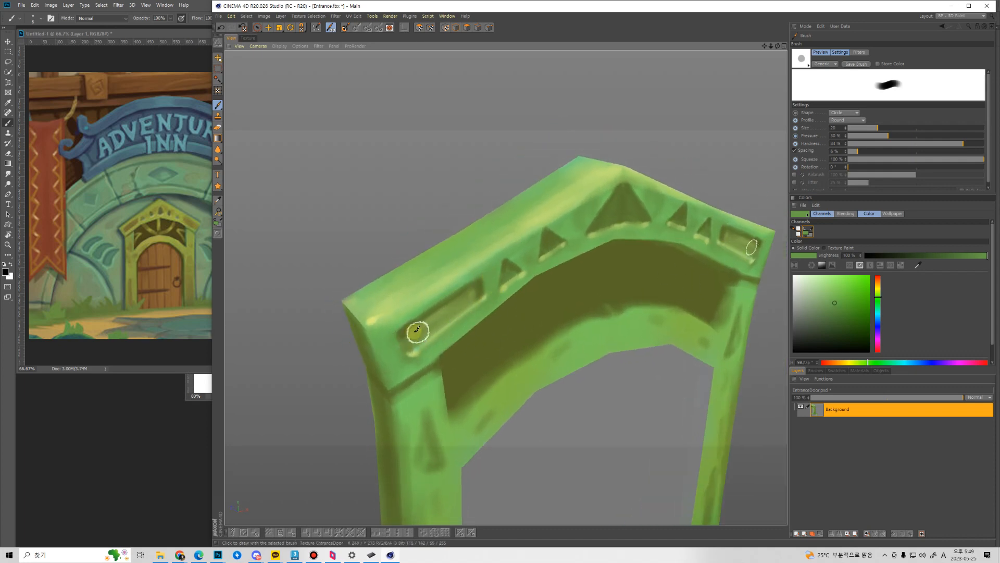
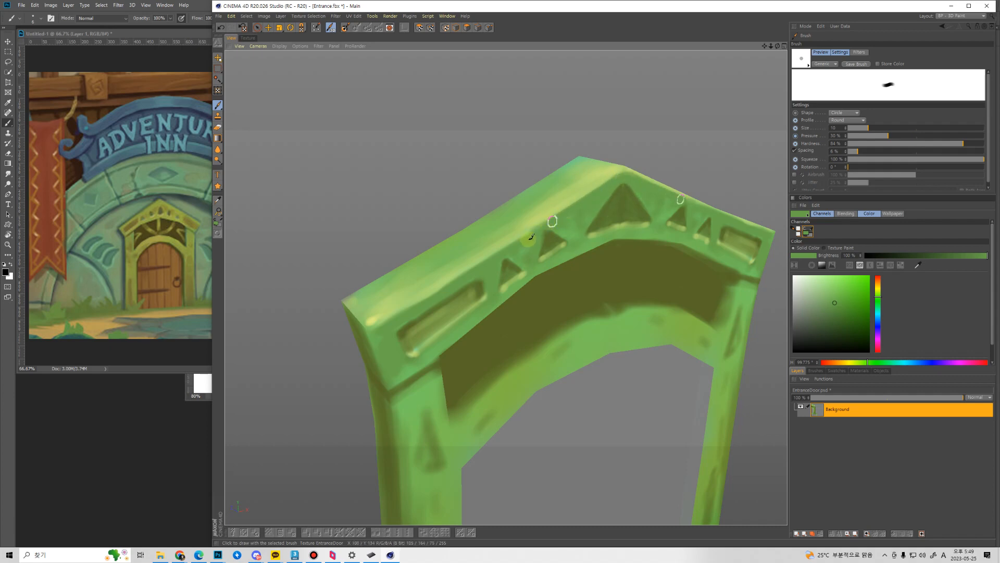
Sample the dark olive and touch up the arch recess's upper edge below the peak with a size 10 brush.
mouse_move(589, 292)
alt+mouse_down()
mouse_move(536, 252)
mouse_move(589, 271)
mouse_move(577, 222)
alt+mouse_up()
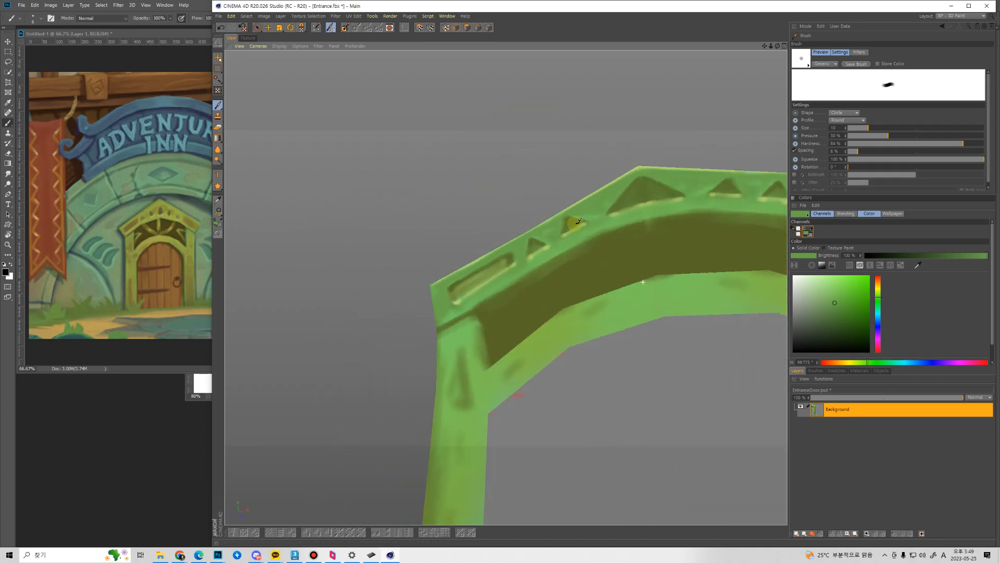
ctrl+click(514, 290)
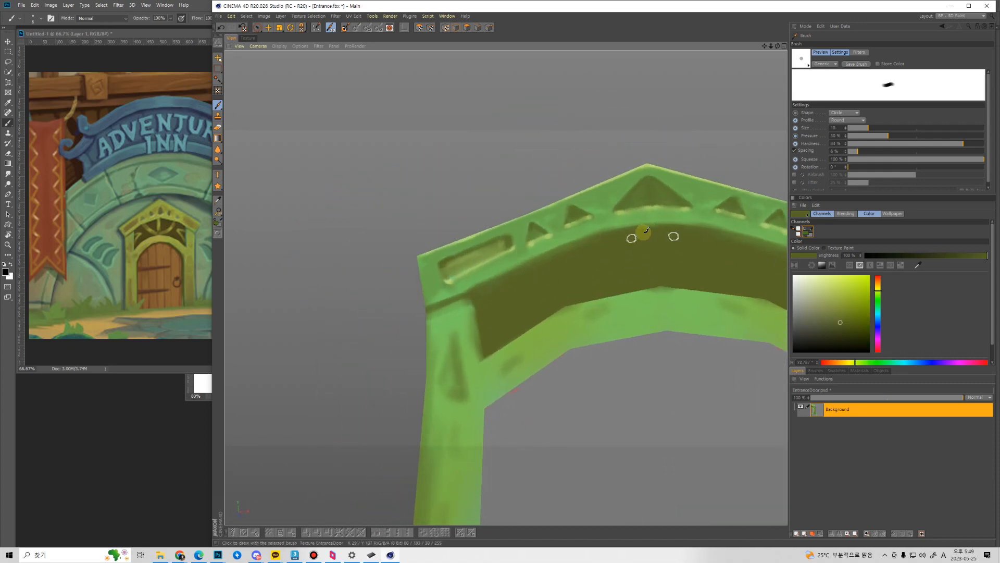
Sample a light yellow-green and paint a highlight along the lower edge of the dark arch panel.
alt+drag(646, 230, 581, 277)
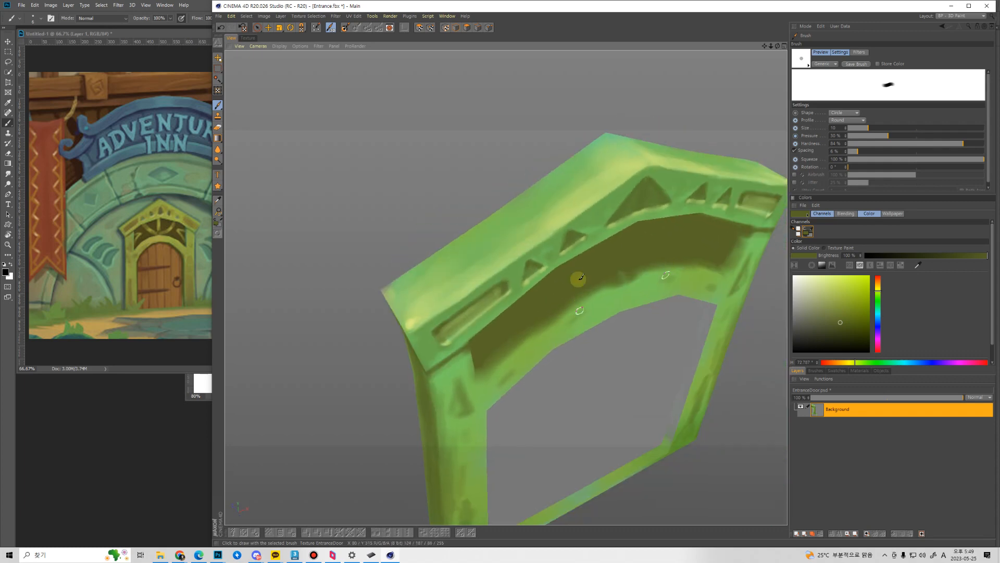
ctrl+click(591, 251)
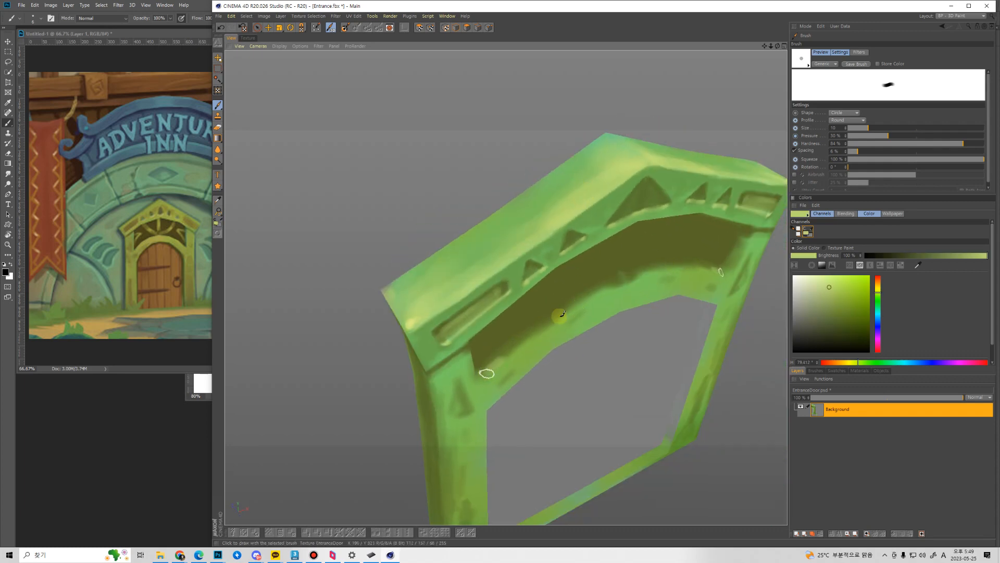
mouse_move(562, 314)
mouse_down()
mouse_move(527, 339)
mouse_move(630, 276)
mouse_move(577, 299)
mouse_move(596, 289)
mouse_up()
drag(521, 344, 597, 292)
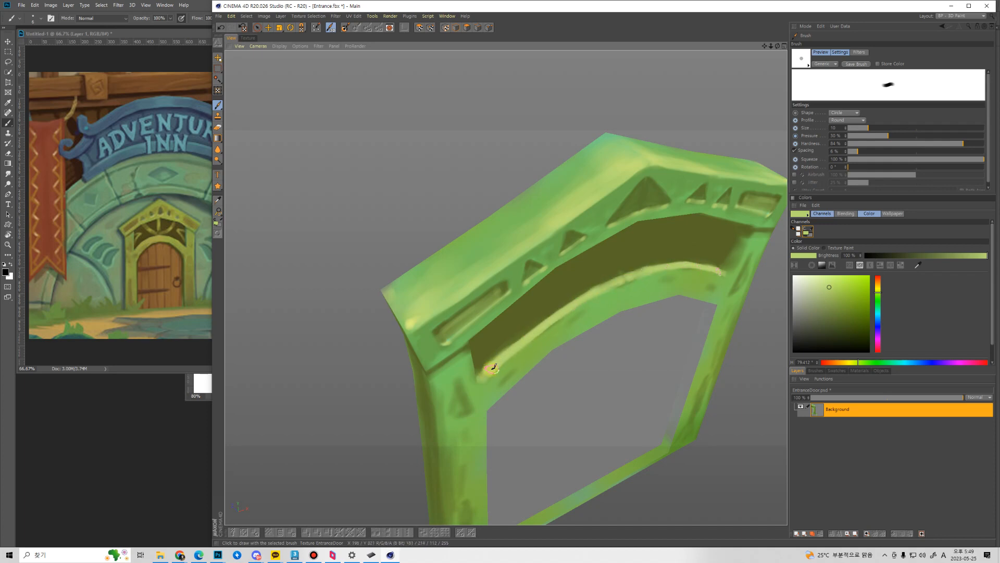
Inspect the door frame's arch, posts and base from several angles.
alt+drag(564, 357, 545, 293)
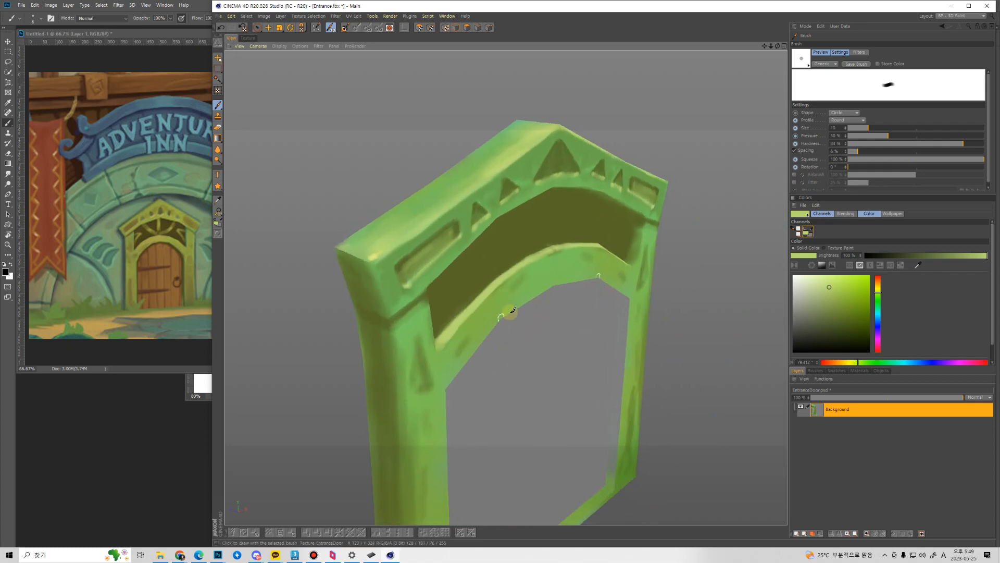
key(])
key(])
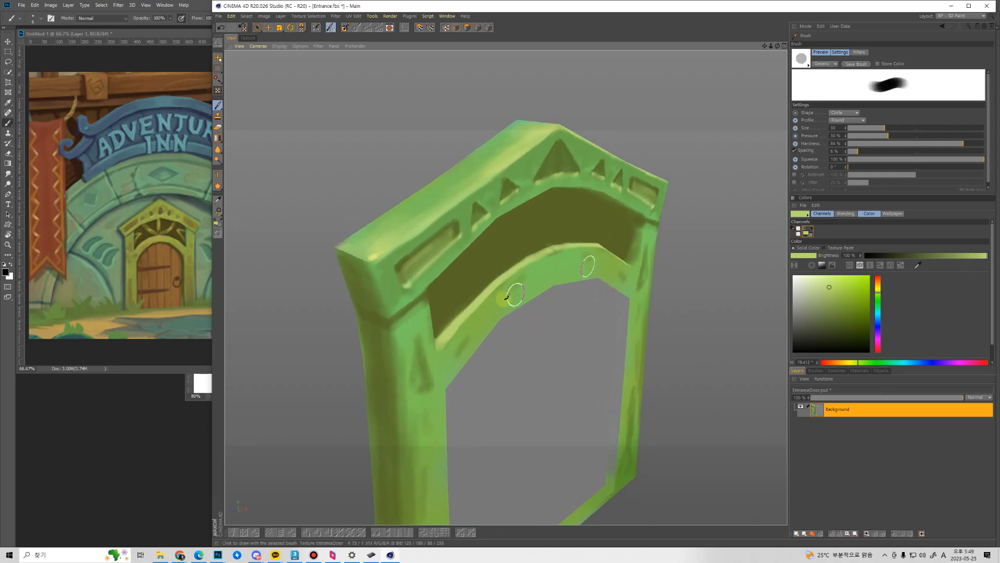
ctrl+click(413, 303)
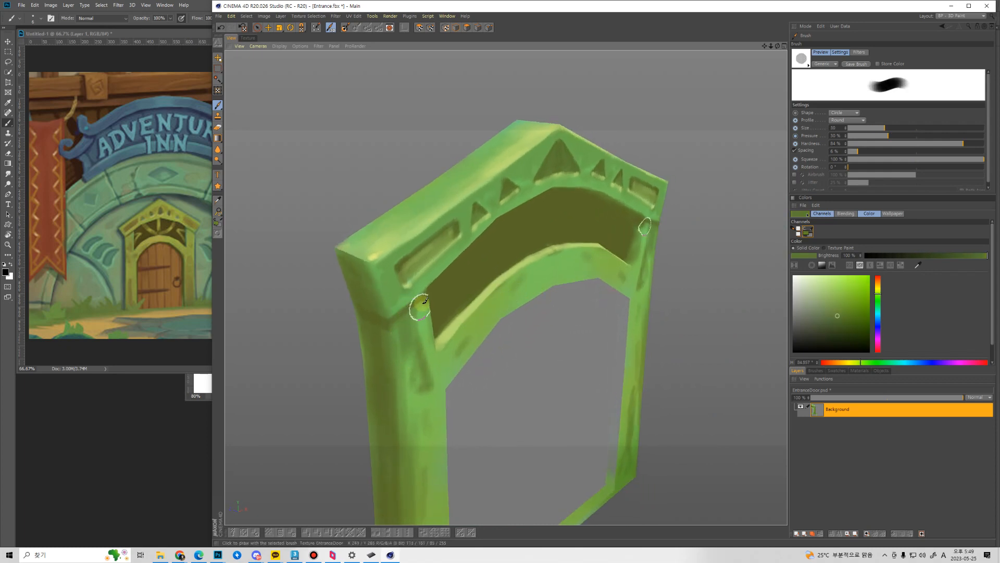
alt+right_drag(576, 270, 538, 373)
alt+drag(540, 375, 500, 266)
alt+right_drag(520, 315, 544, 215)
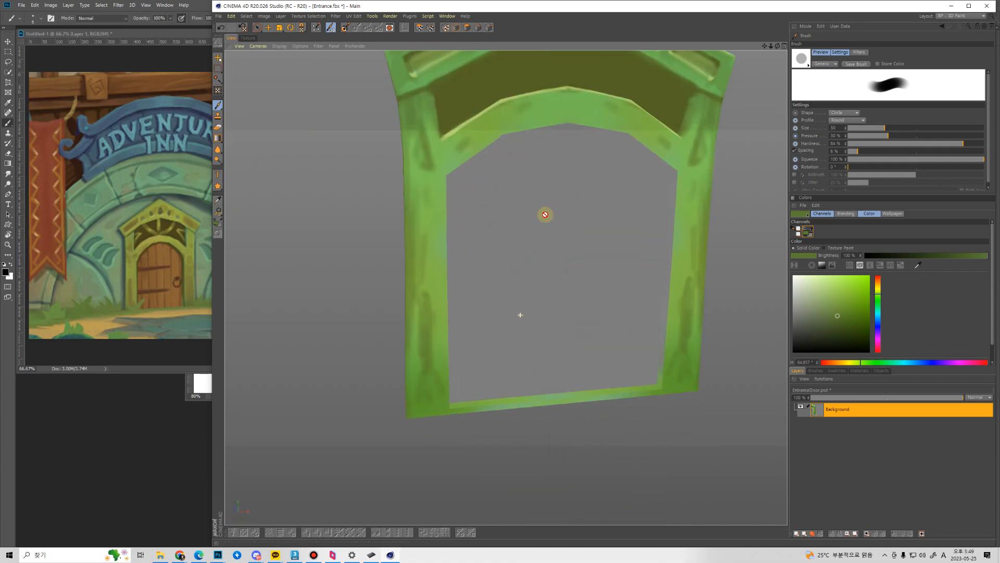
alt+drag(505, 288, 546, 386)
alt+middle_drag(546, 386, 548, 503)
alt+right_drag(491, 246, 504, 226)
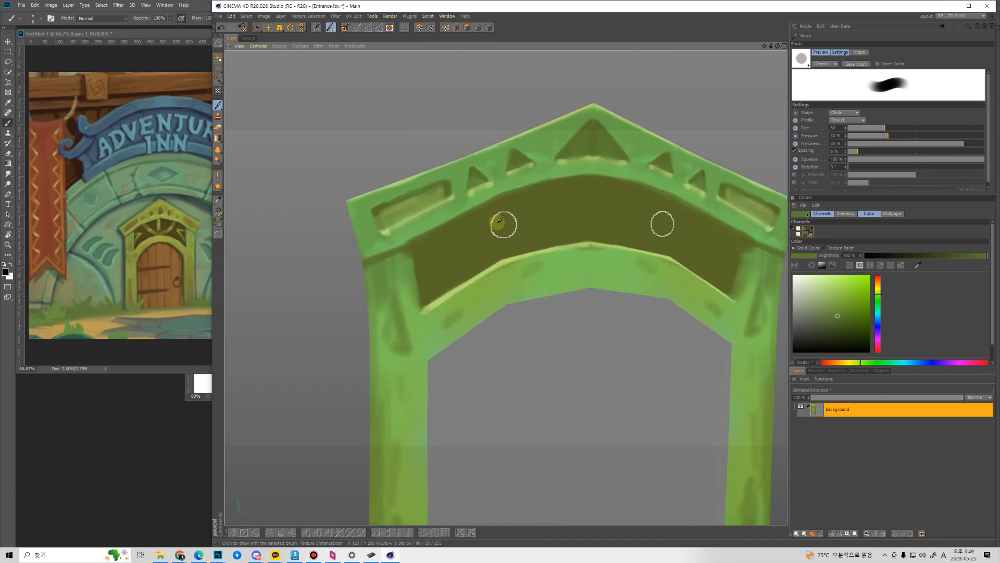
Sample the frame's green and paint a two-branched ornament at the outer ends of the dark arch panel with a size 10 brush.
alt+middle_drag(496, 286, 500, 332)
alt+drag(482, 302, 489, 311)
ctrl+click(481, 340)
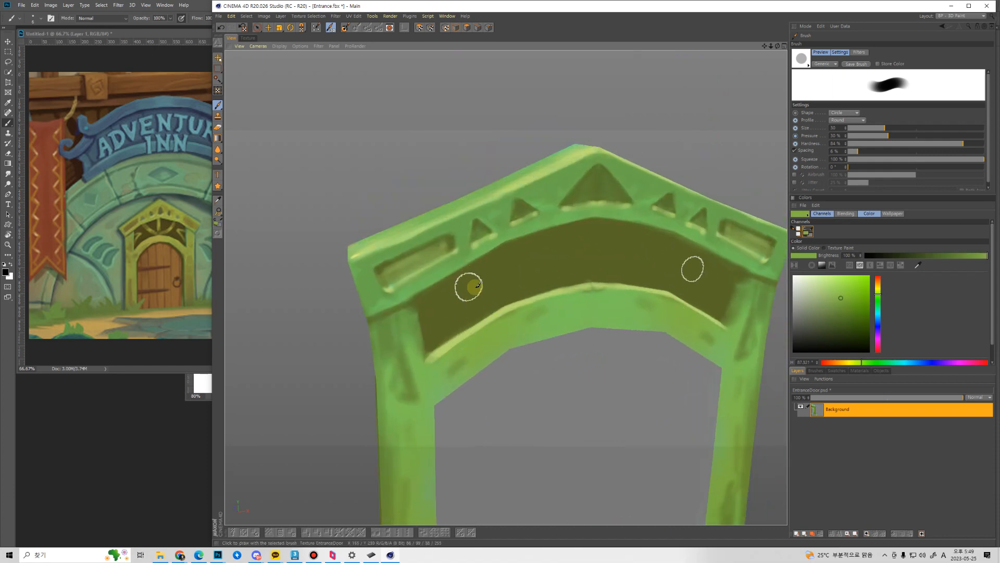
key(bracketleft)
key(bracketleft)
key(bracketleft)
key(bracketleft)
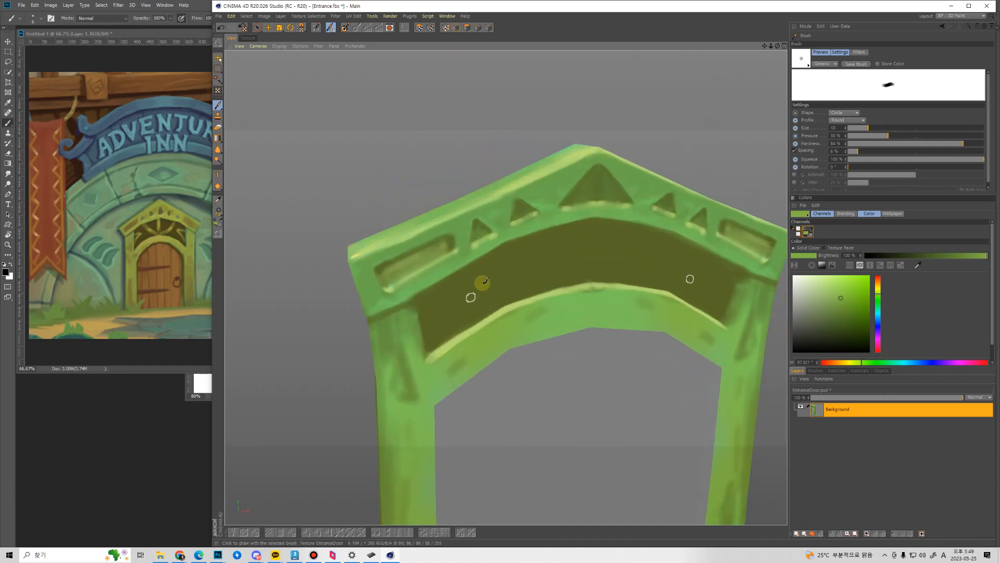
key(bracketright)
mouse_move(421, 309)
mouse_down()
mouse_move(469, 299)
mouse_move(425, 344)
mouse_up()
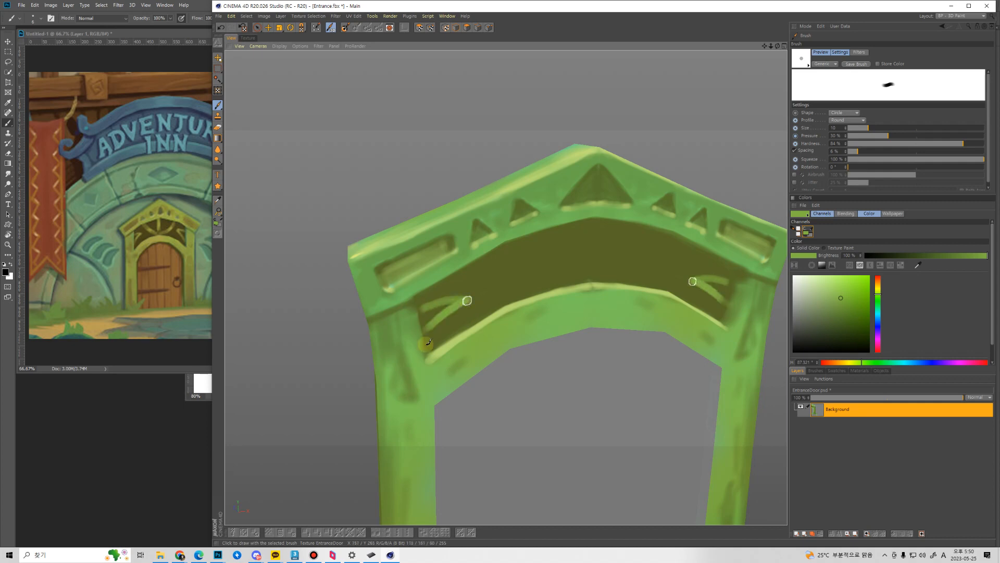
Undo and repaint the lower branch of the ornament at the ends of the dark panel until its shape fits.
key(ctrl+z)
drag(469, 302, 425, 339)
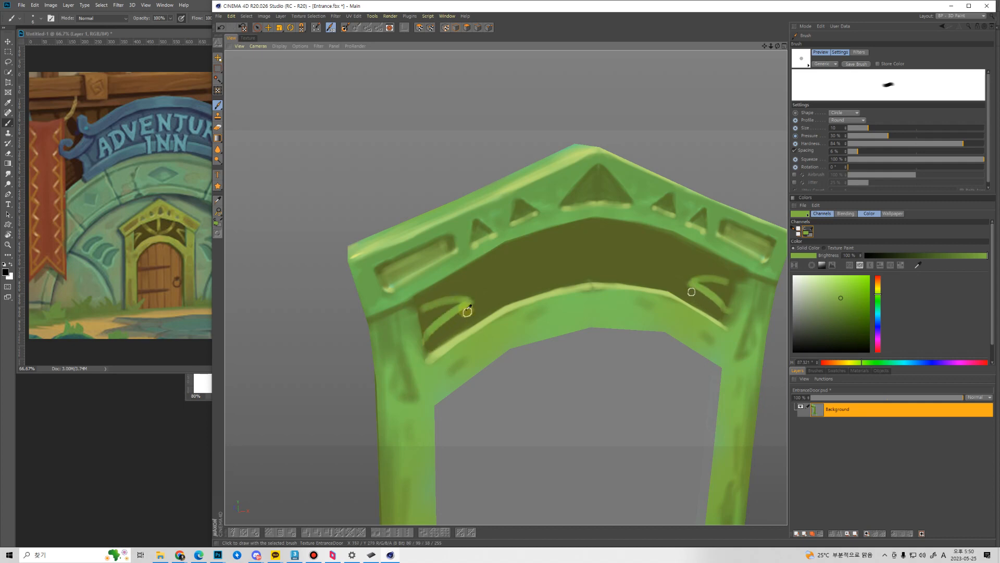
key(ctrl+z)
drag(469, 300, 427, 339)
key(ctrl+z)
drag(468, 300, 427, 333)
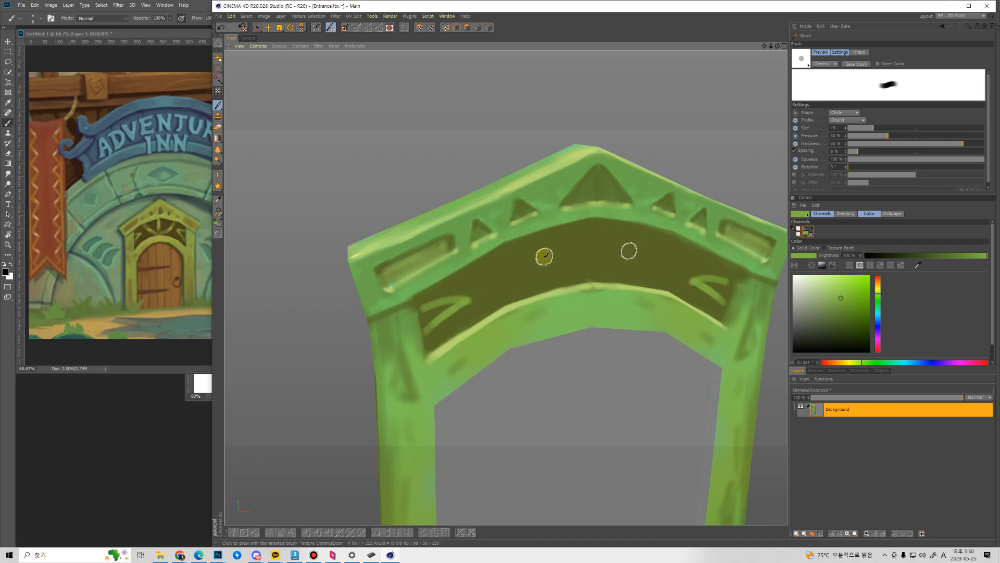
Paint a green semicircular band with a vertical central bar in the middle of the dark arch panel, using a size 15 brush.
mouse_move(540, 234)
mouse_down()
mouse_move(550, 256)
mouse_move(588, 272)
mouse_up()
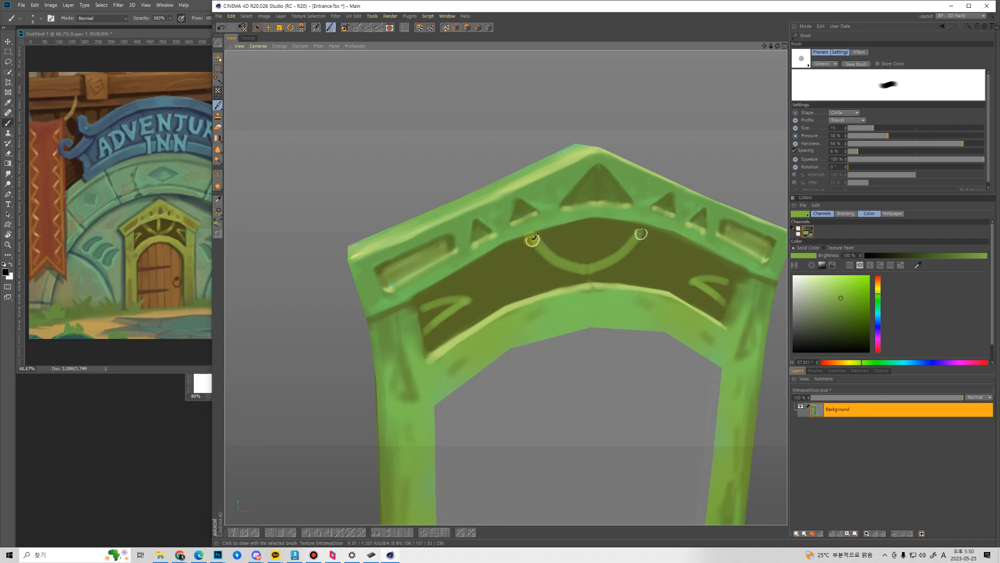
drag(534, 237, 595, 271)
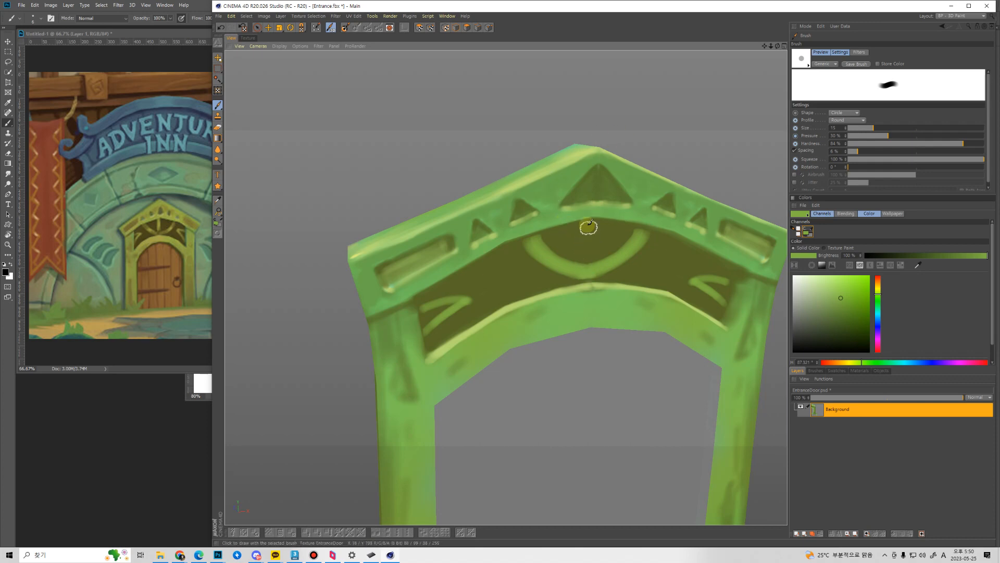
drag(588, 224, 583, 261)
Sample the panel's dark olive and tone down the semicircular band around the central bar with a size 15 brush.
ctrl+click(602, 235)
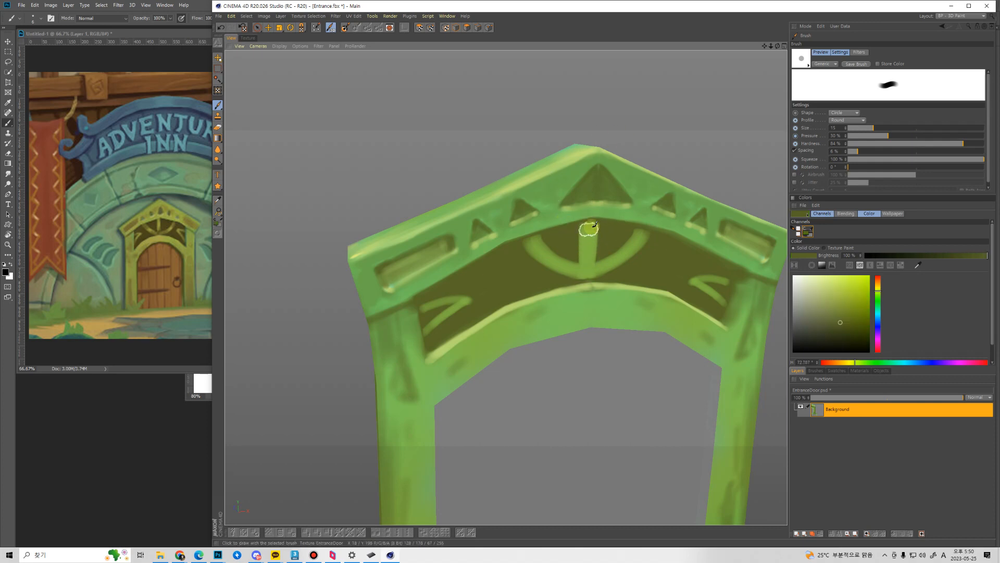
key([)
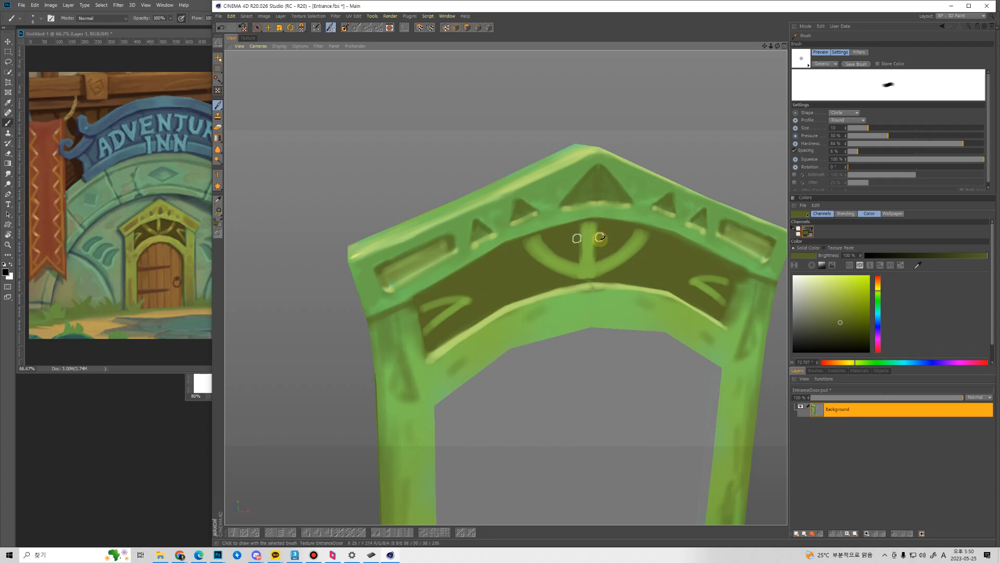
alt+drag(602, 244, 561, 256)
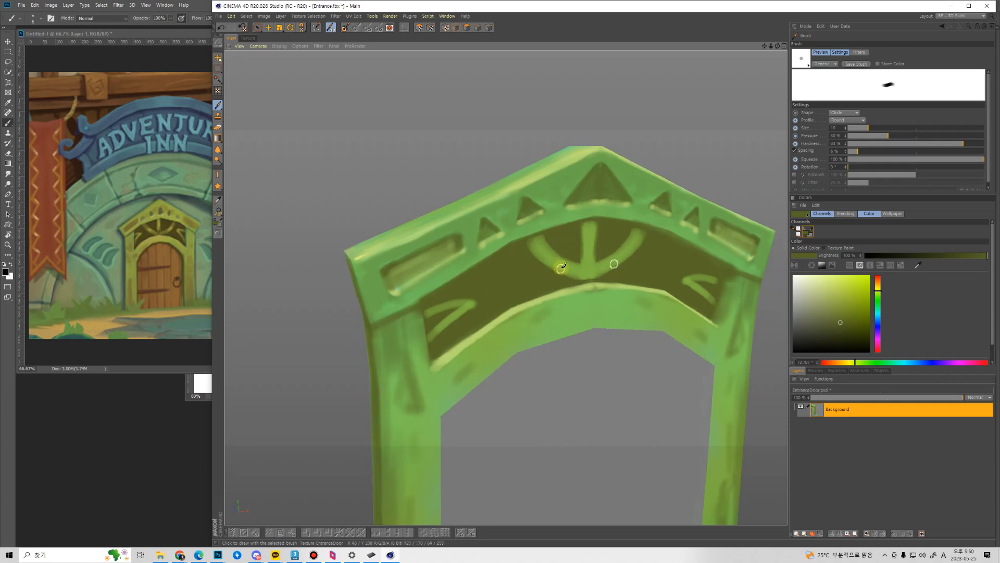
key(])
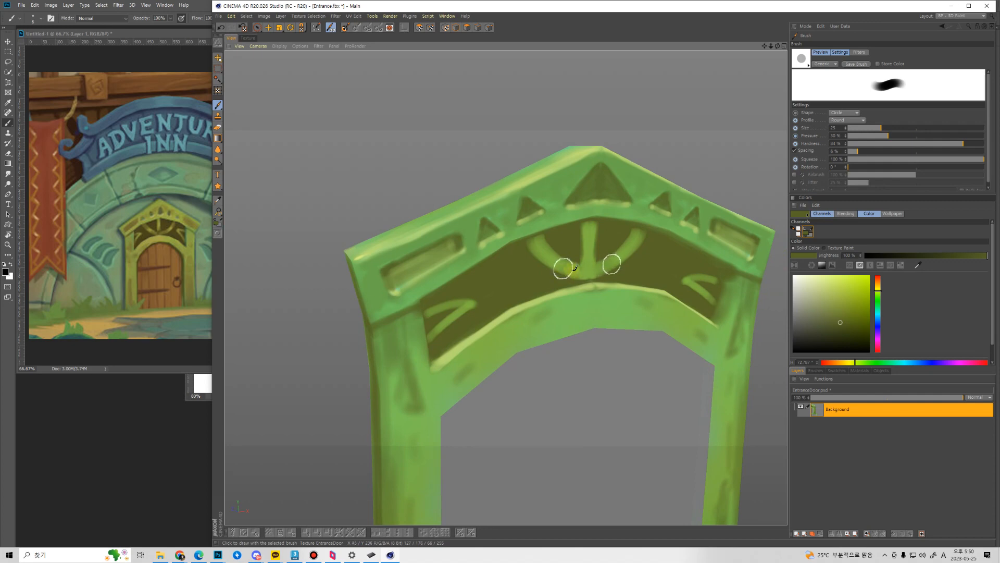
key([)
key([)
key([)
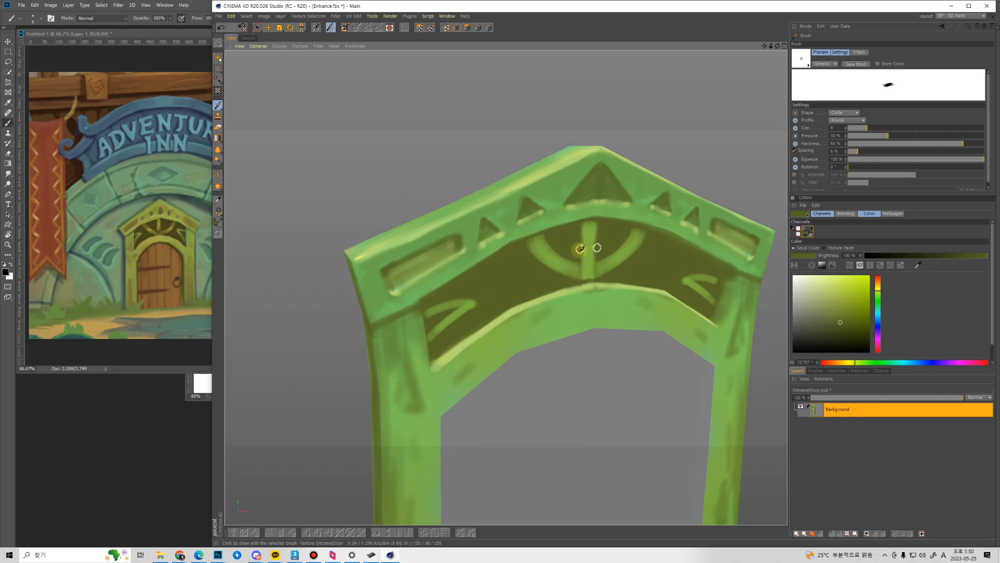
key(bracketright)
key(bracketright)
mouse_move(578, 280)
mouse_down()
mouse_move(575, 250)
mouse_move(547, 237)
mouse_move(527, 250)
mouse_move(547, 237)
mouse_move(556, 259)
mouse_up()
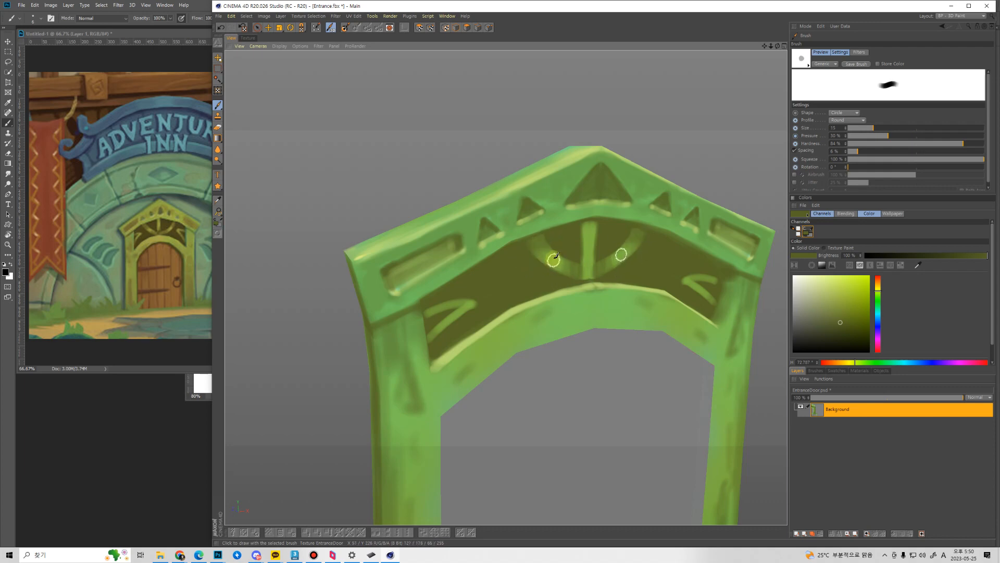
Sample the roof edge's light yellow-green and paint thin highlights on the semicircular band, central bar and side branches with small brush sizes.
ctrl+click(587, 150)
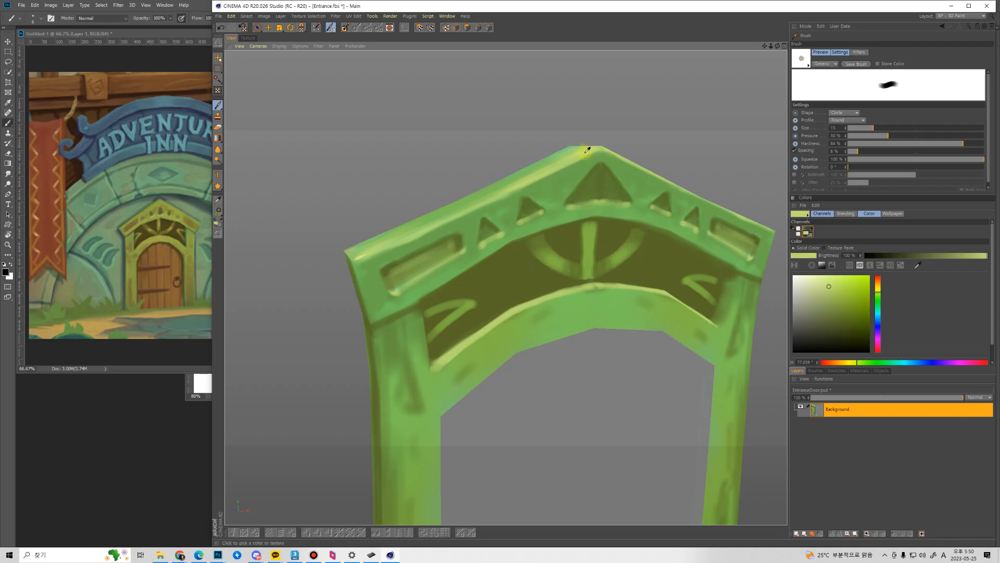
alt+drag(569, 278, 573, 275)
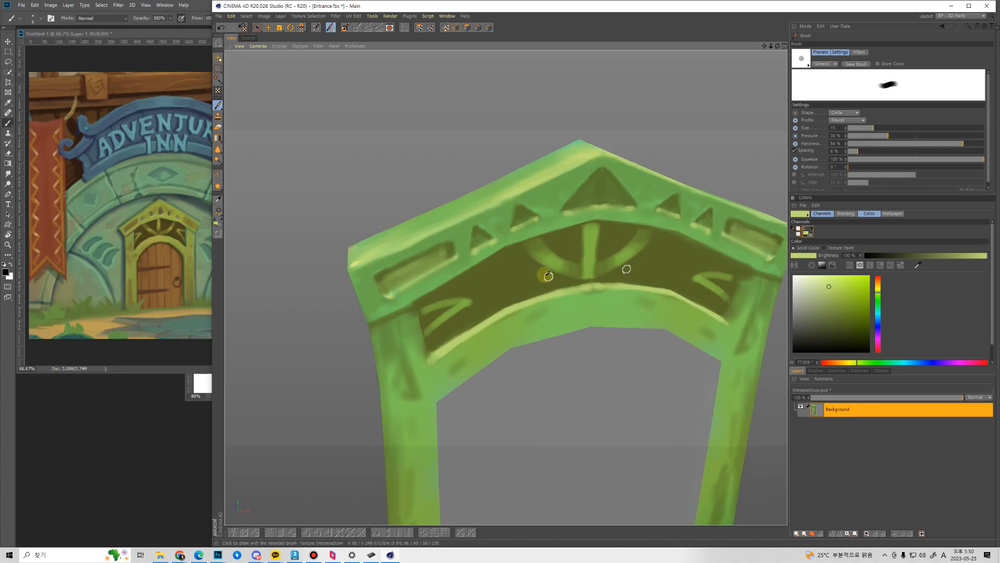
key(bracketleft)
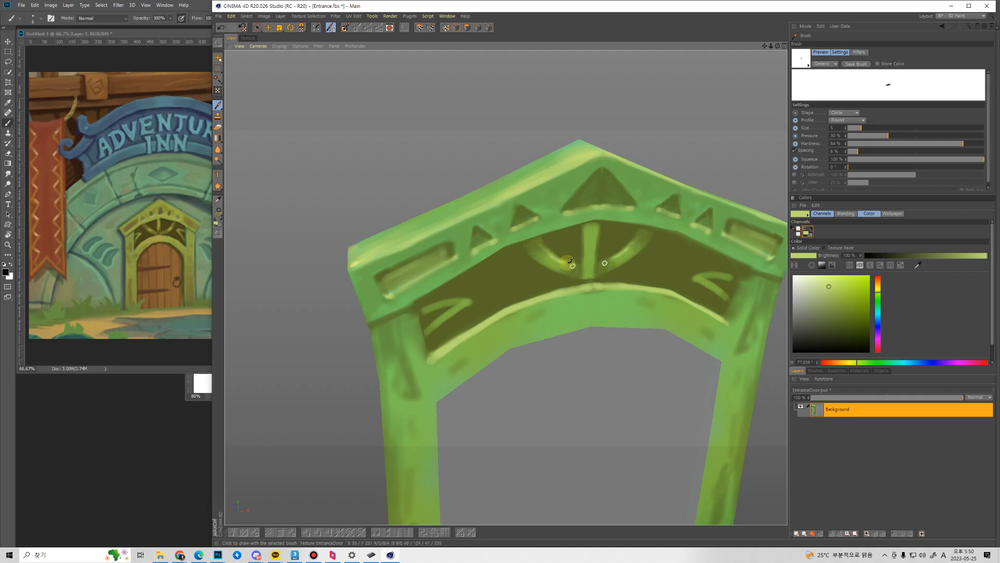
alt+drag(581, 230, 619, 272)
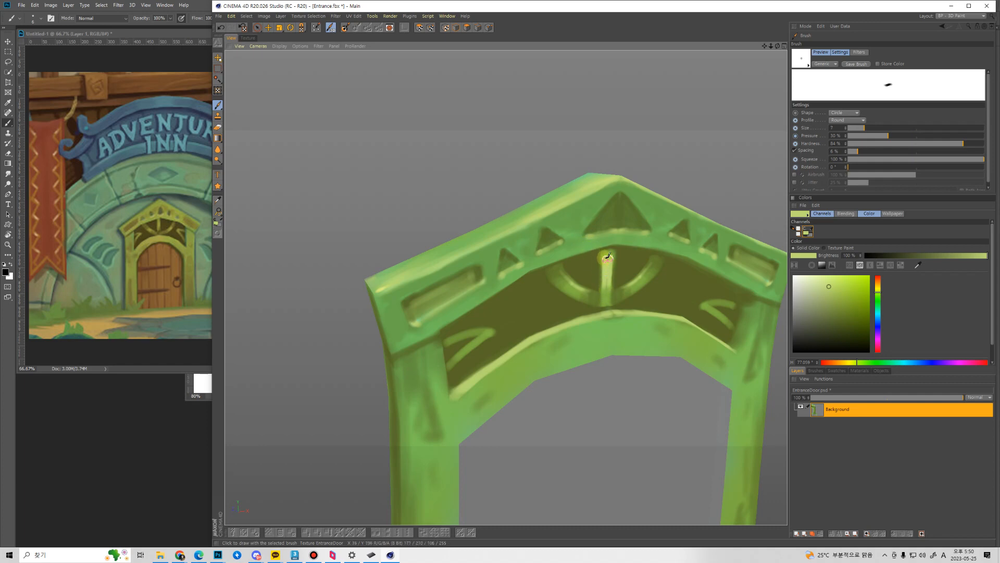
key(bracketright)
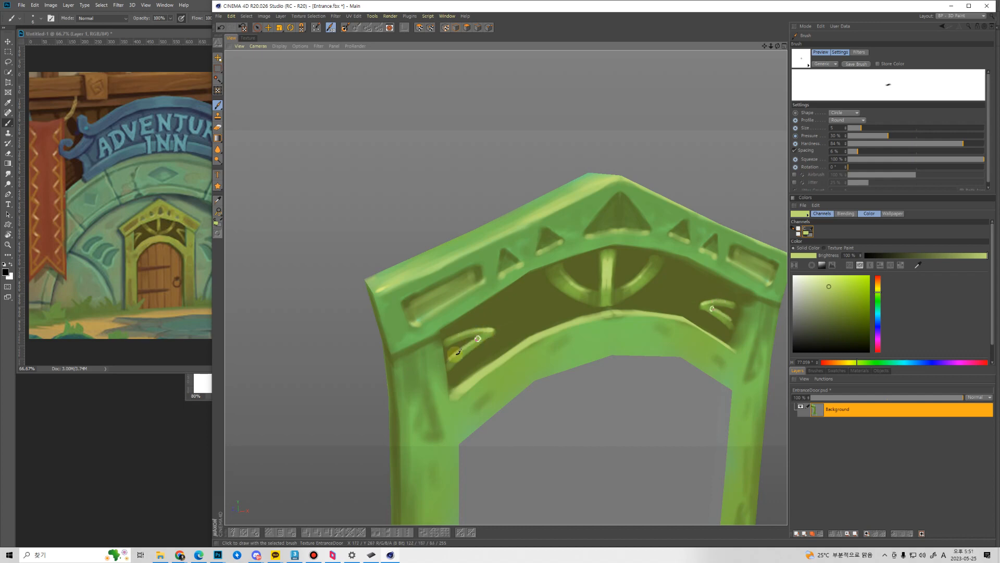
drag(474, 341, 449, 363)
Set the viewport display to Constant Shading (Lines) and hide the Door object.
mouse_move(557, 319)
alt+right_down()
mouse_move(561, 252)
mouse_move(543, 360)
alt+right_up()
alt+drag(560, 376, 552, 342)
alt+right_drag(551, 340, 572, 256)
alt+drag(551, 339, 542, 320)
alt+right_drag(546, 329, 543, 373)
alt+drag(542, 373, 391, 110)
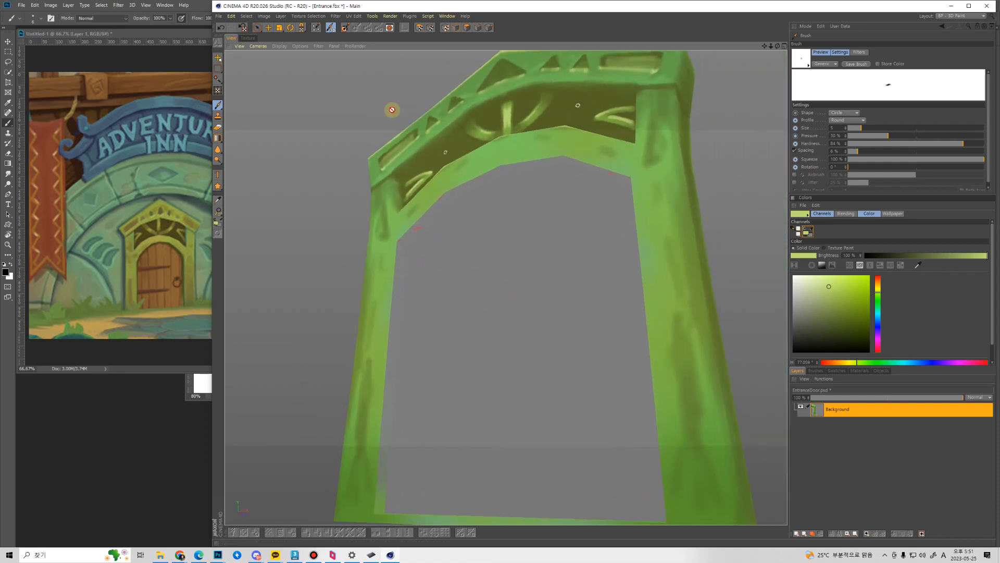
click(279, 46)
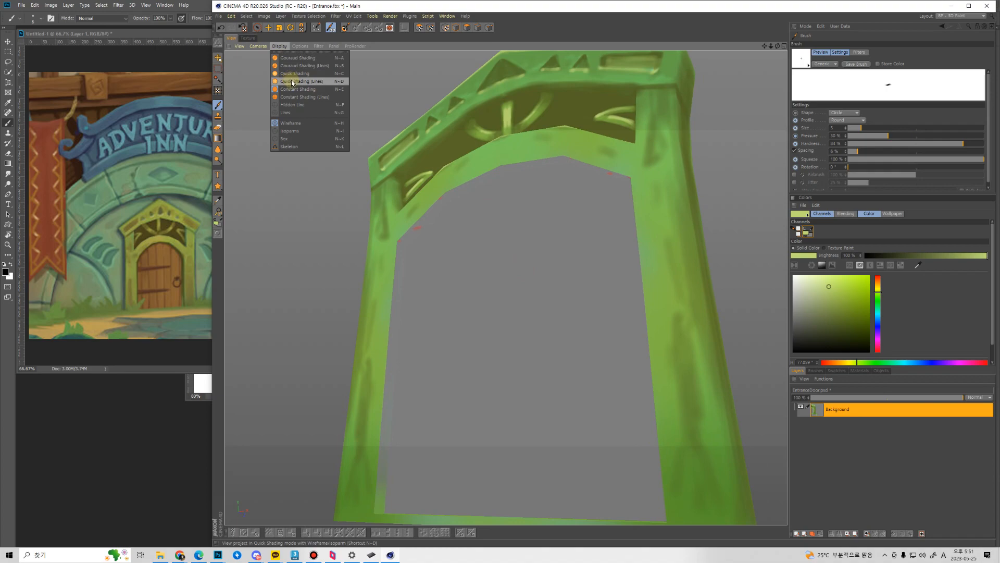
click(294, 98)
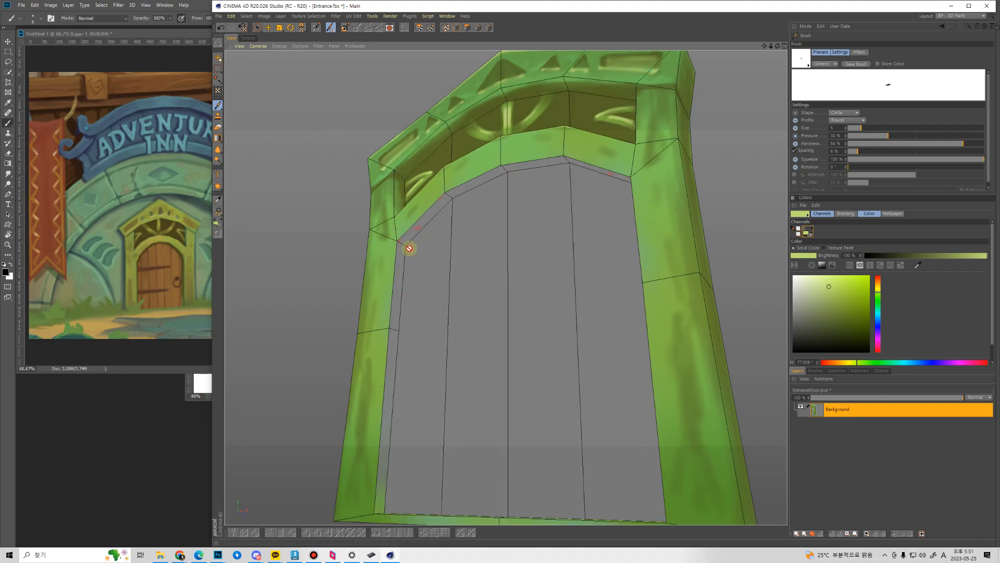
alt+drag(408, 248, 524, 292)
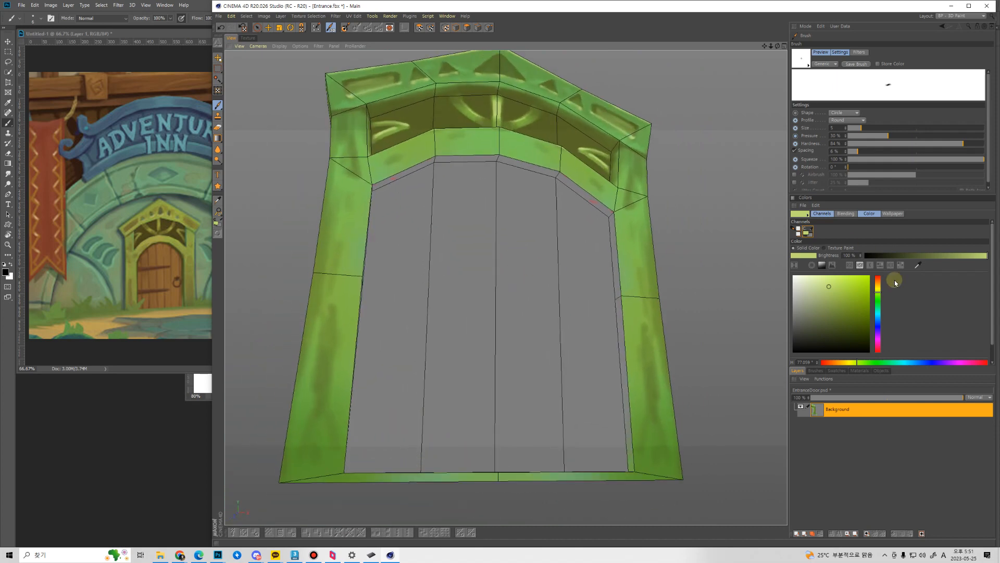
click(880, 372)
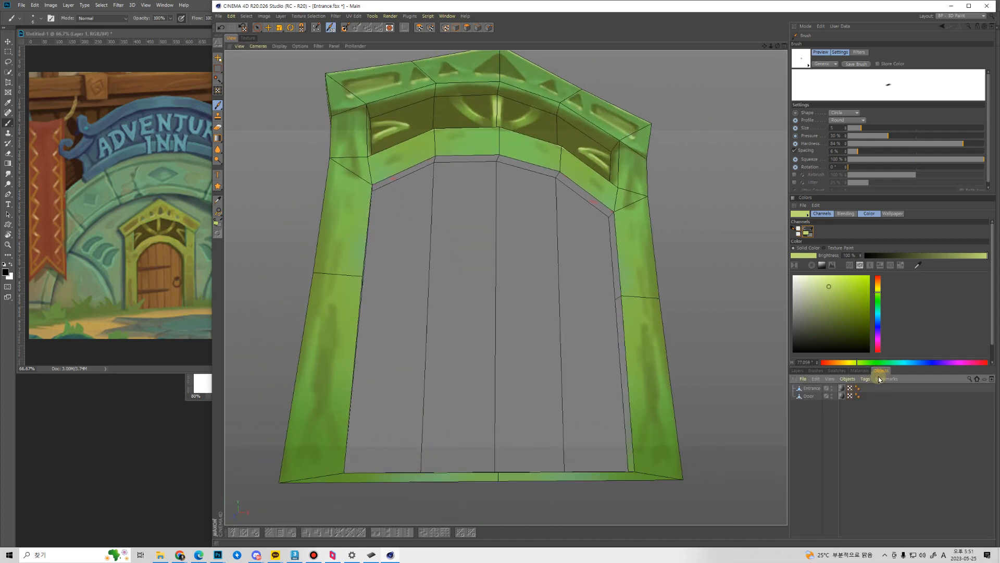
click(832, 396)
Sample a dark olive green and fill the arch's underside and the posts' inner faces with a size 40 brush.
alt+drag(585, 252, 502, 225)
ctrl+click(478, 261)
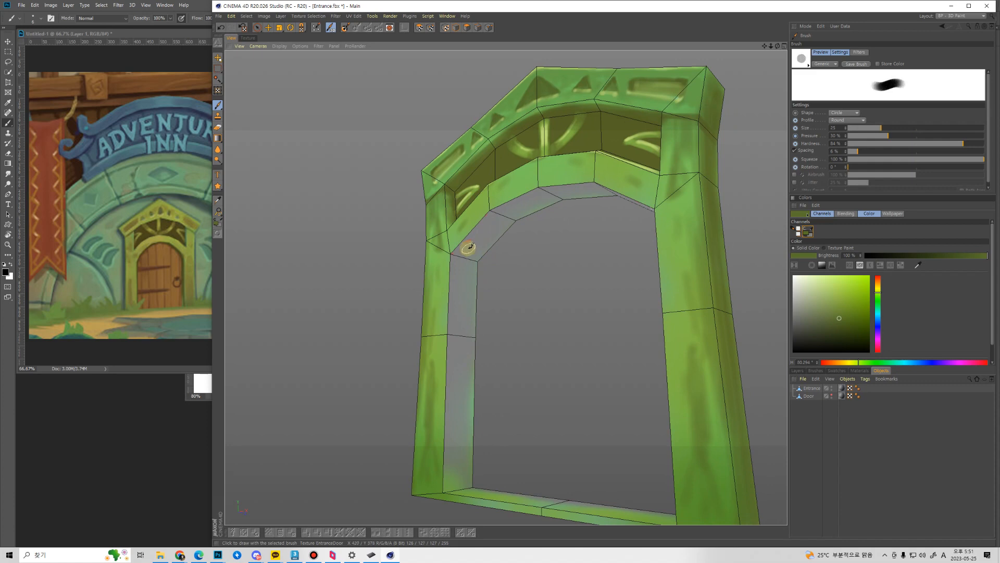
middle_drag(469, 247, 476, 245)
mouse_move(475, 253)
mouse_down()
mouse_move(482, 230)
mouse_move(478, 249)
mouse_move(549, 192)
mouse_up()
ctrl+click(459, 186)
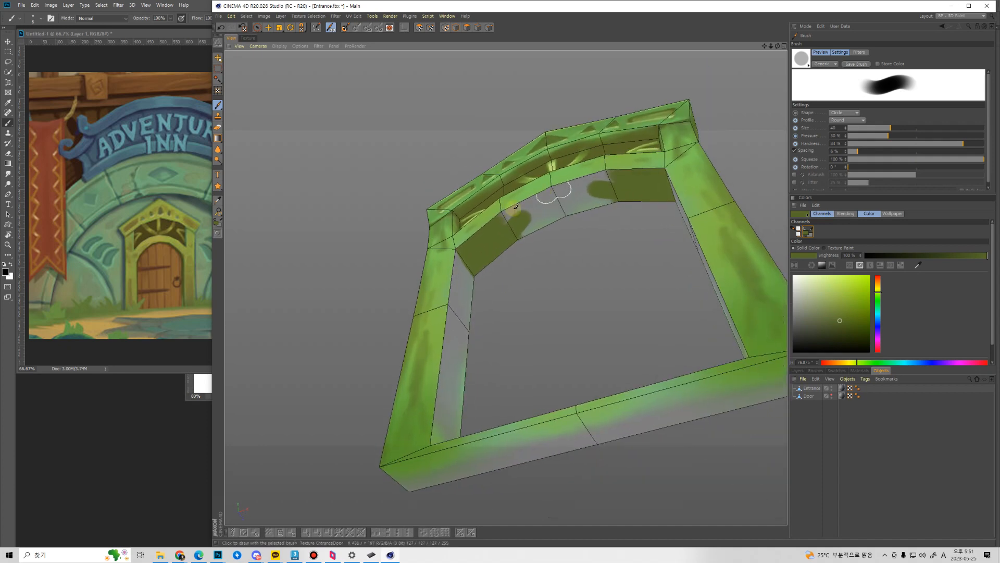
mouse_move(505, 216)
mouse_down()
mouse_move(539, 203)
mouse_move(505, 220)
mouse_move(541, 213)
mouse_move(534, 226)
mouse_up()
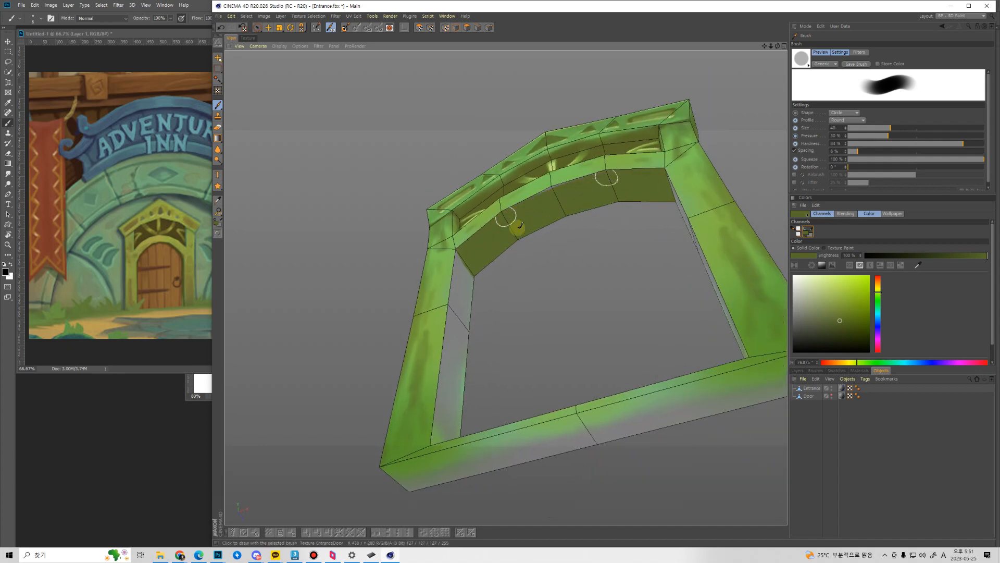
mouse_move(506, 286)
alt+mouse_down()
mouse_move(491, 341)
mouse_move(487, 333)
alt+mouse_up()
drag(462, 269, 465, 457)
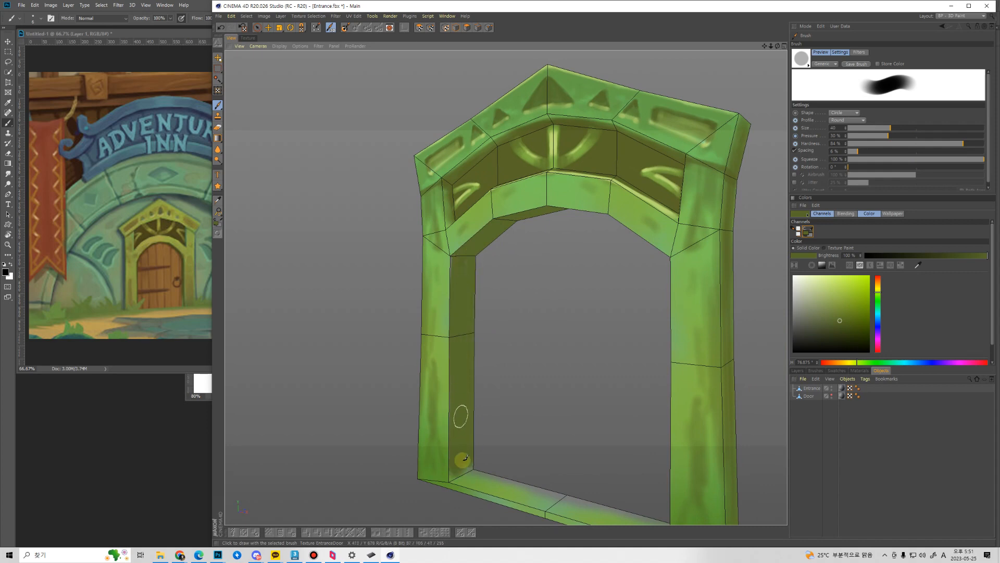
Sample olive greens from the frame and paint over the threshold's top face with a size 40 brush.
mouse_move(509, 402)
alt+mouse_down()
mouse_move(581, 408)
mouse_move(540, 305)
mouse_move(550, 227)
alt+mouse_up()
ctrl+click(537, 232)
mouse_move(541, 353)
alt+mouse_down()
mouse_move(474, 391)
mouse_move(469, 379)
mouse_move(458, 398)
mouse_move(546, 397)
mouse_move(482, 370)
mouse_move(495, 396)
mouse_move(519, 353)
mouse_move(500, 337)
mouse_move(553, 437)
mouse_move(524, 365)
mouse_move(538, 407)
alt+mouse_up()
ctrl+click(495, 315)
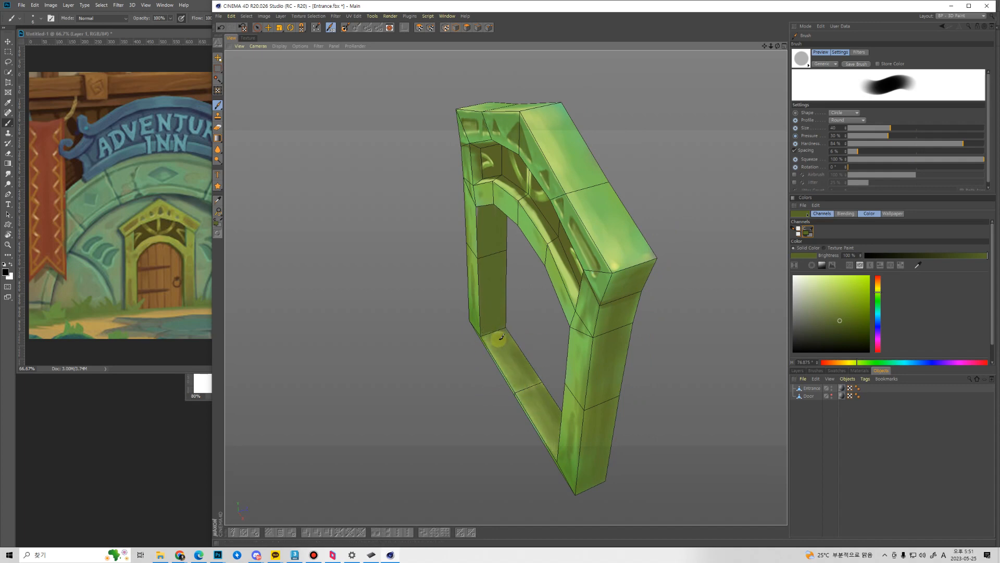
alt+drag(495, 346, 550, 321)
ctrl+click(556, 350)
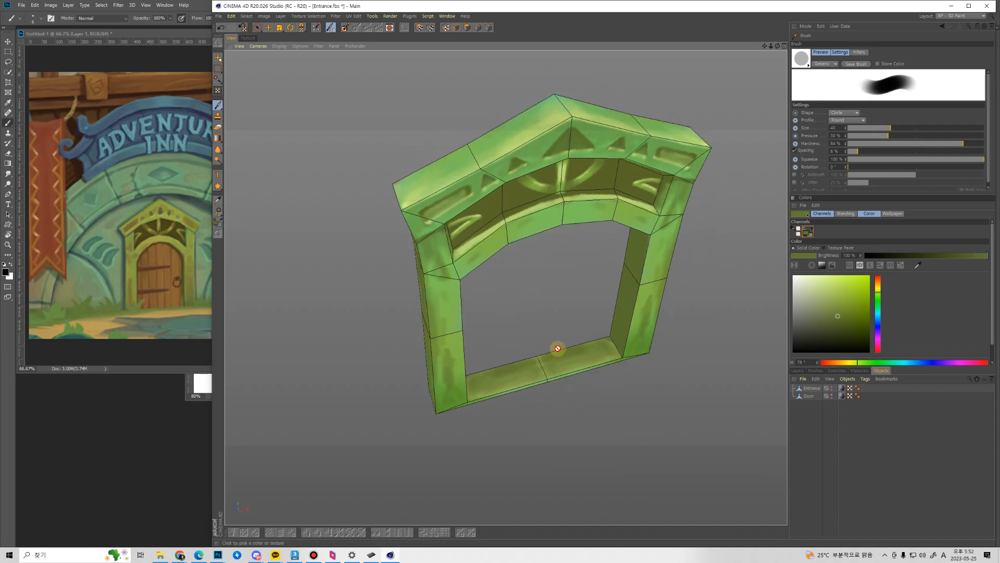
drag(519, 372, 612, 344)
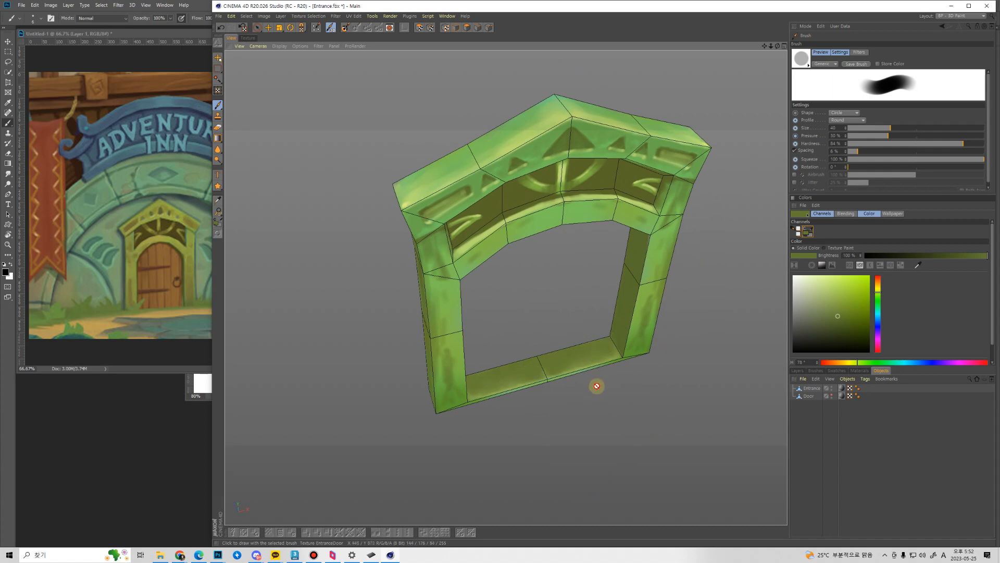
Make the Door object visible again inside the frame.
alt+drag(597, 386, 606, 338)
click(832, 398)
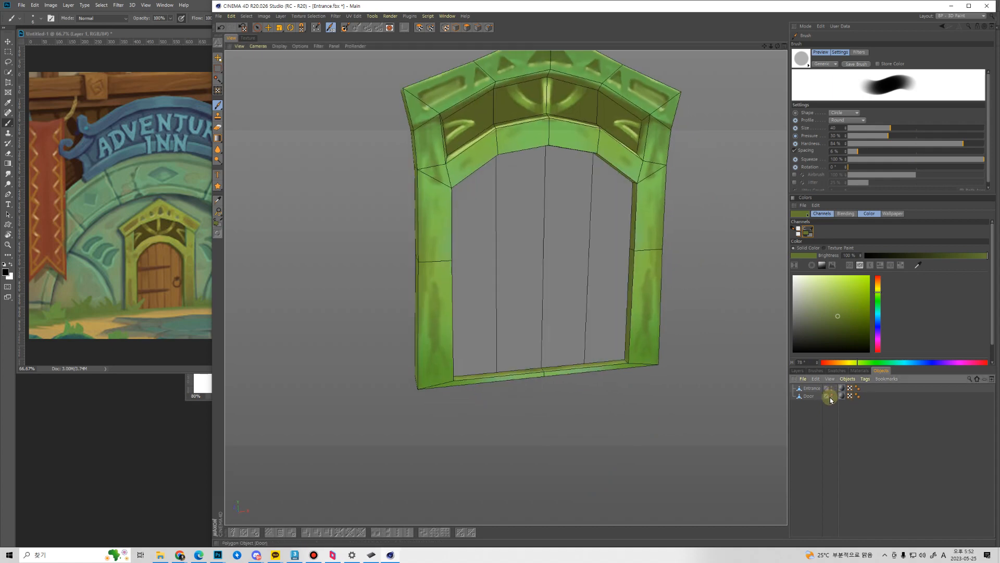
mouse_move(663, 391)
alt+mouse_down()
mouse_move(581, 382)
mouse_move(547, 202)
alt+mouse_up()
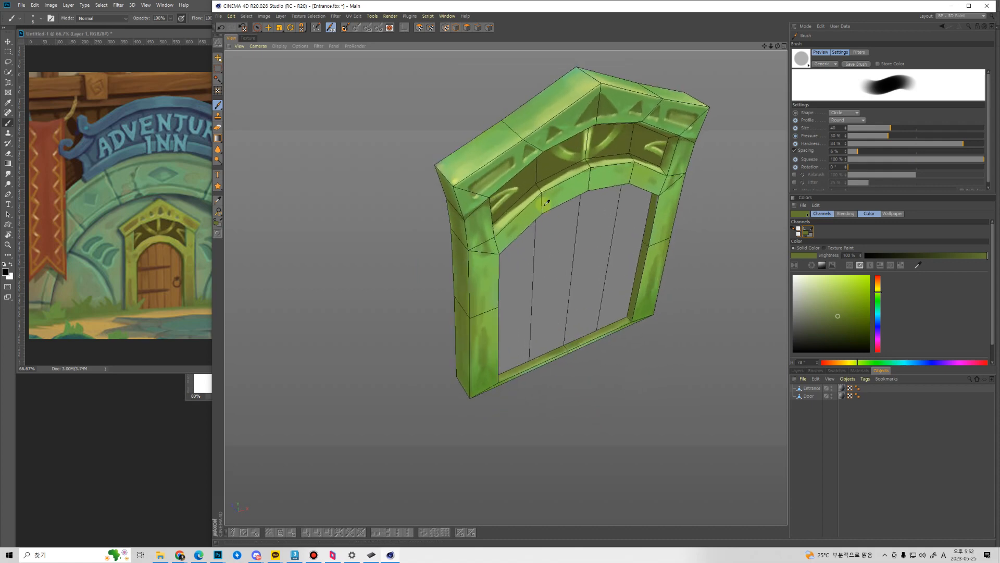
Sample the arch rim's light yellow-green and brush highlights onto the threshold, reducing the brush size to 20.
ctrl+click(561, 179)
mouse_move(588, 350)
mouse_down()
mouse_move(545, 357)
mouse_move(610, 326)
mouse_move(593, 336)
mouse_up()
alt+drag(589, 439, 515, 320)
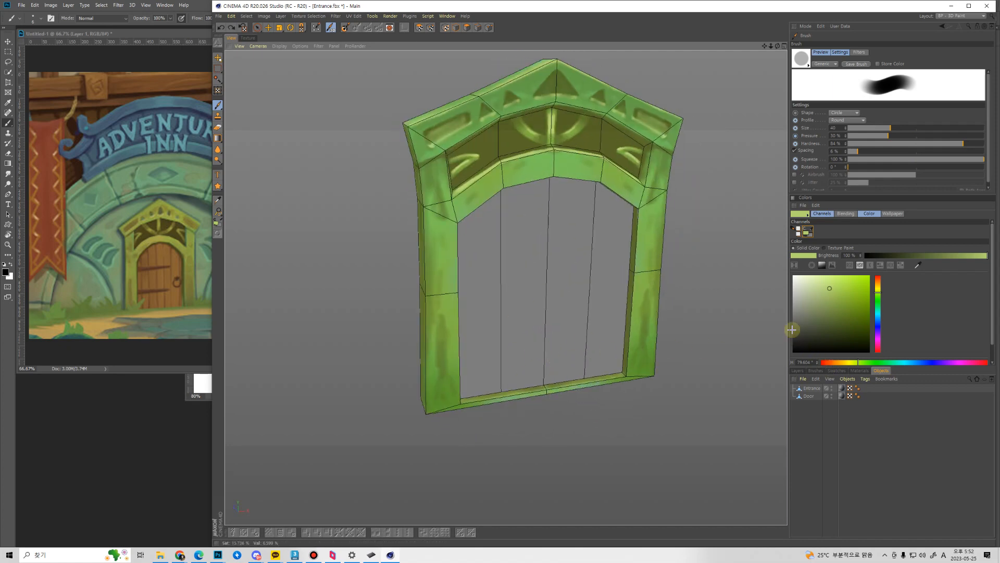
mouse_move(603, 310)
alt+mouse_down()
mouse_move(538, 305)
mouse_move(529, 319)
mouse_move(617, 347)
mouse_move(636, 297)
mouse_move(652, 350)
mouse_move(642, 307)
mouse_move(630, 330)
mouse_move(639, 304)
alt+mouse_up()
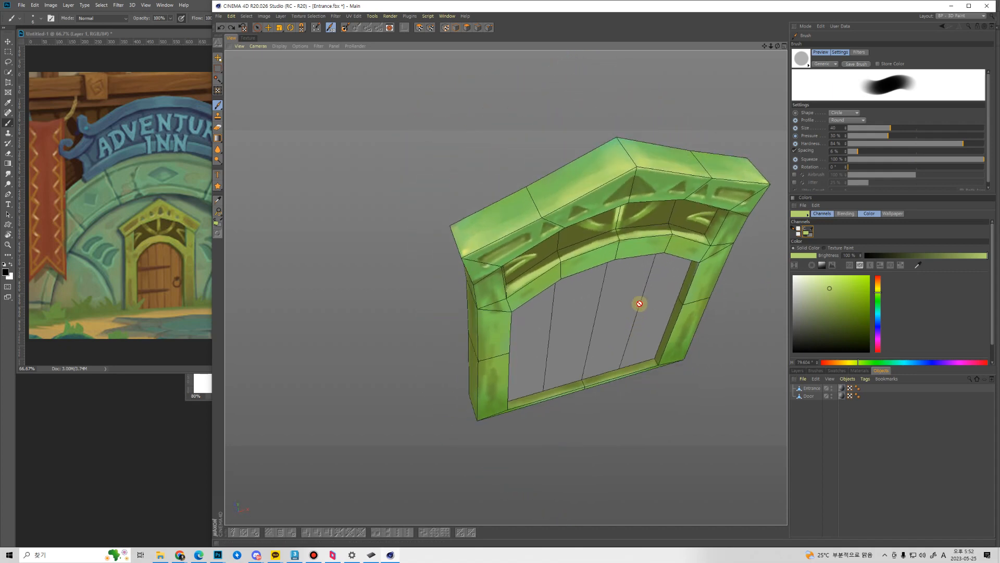
ctrl+click(578, 249)
key(bracketleft)
key(bracketleft)
key(bracketleft)
key(bracketleft)
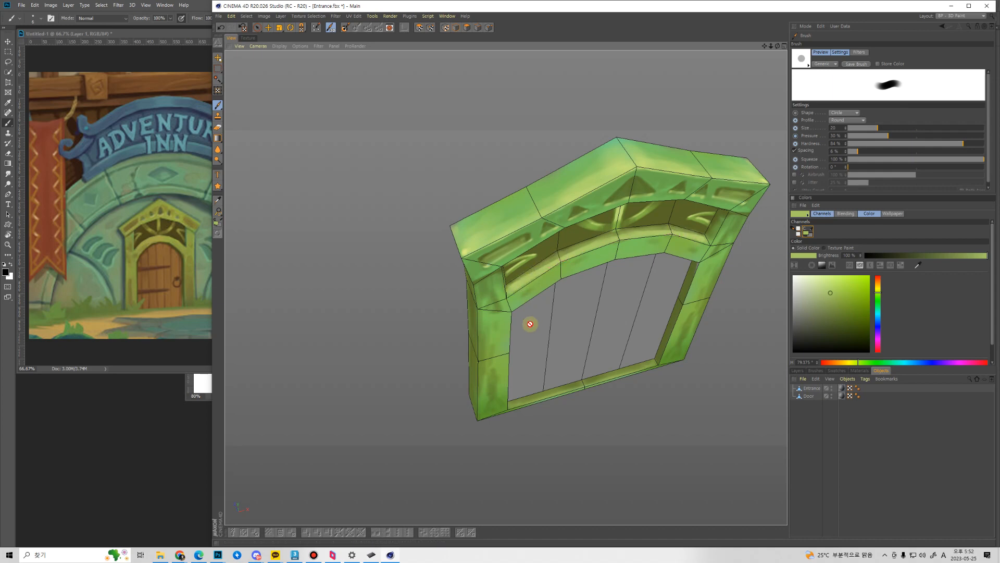
Sample the frame's mid green and blend the upper front face of the left post with brush sizes 40 and 15.
mouse_move(529, 323)
alt+mouse_down()
mouse_move(511, 324)
mouse_move(529, 276)
mouse_move(558, 298)
alt+mouse_up()
ctrl+click(566, 158)
middle_drag(551, 247, 591, 232)
mouse_move(578, 232)
mouse_down()
mouse_move(532, 250)
mouse_move(472, 299)
mouse_move(488, 363)
mouse_up()
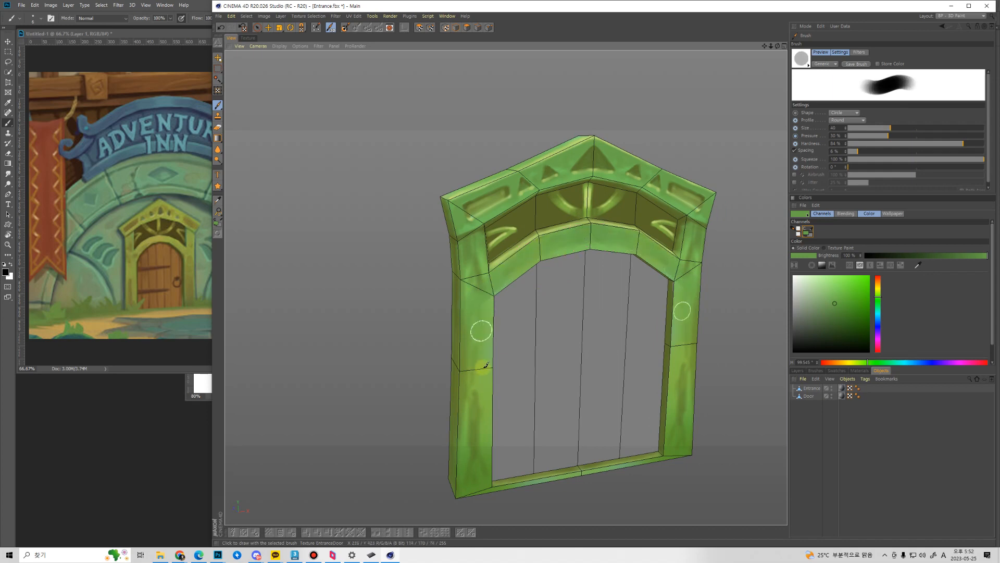
middle_drag(507, 326, 499, 311)
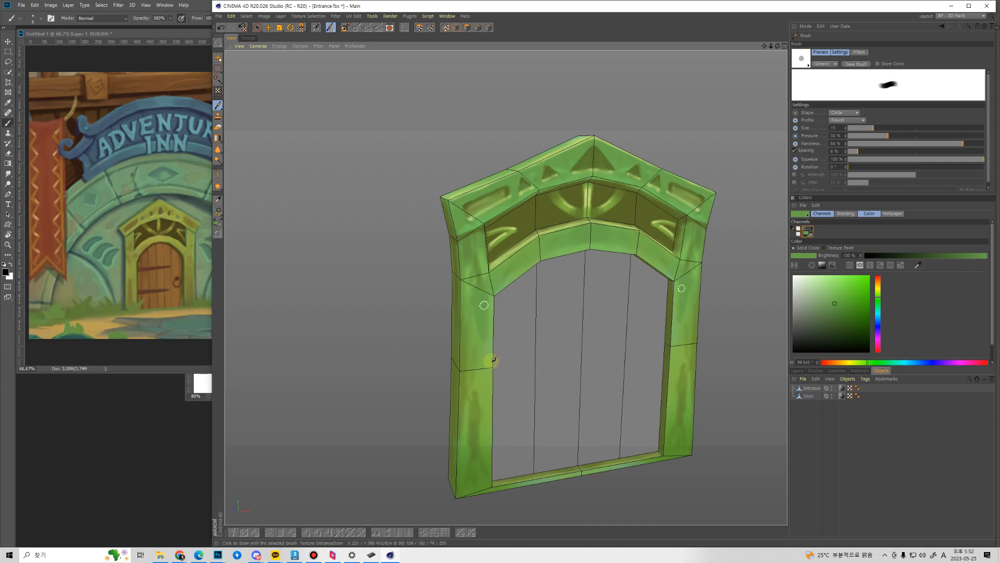
click(483, 284)
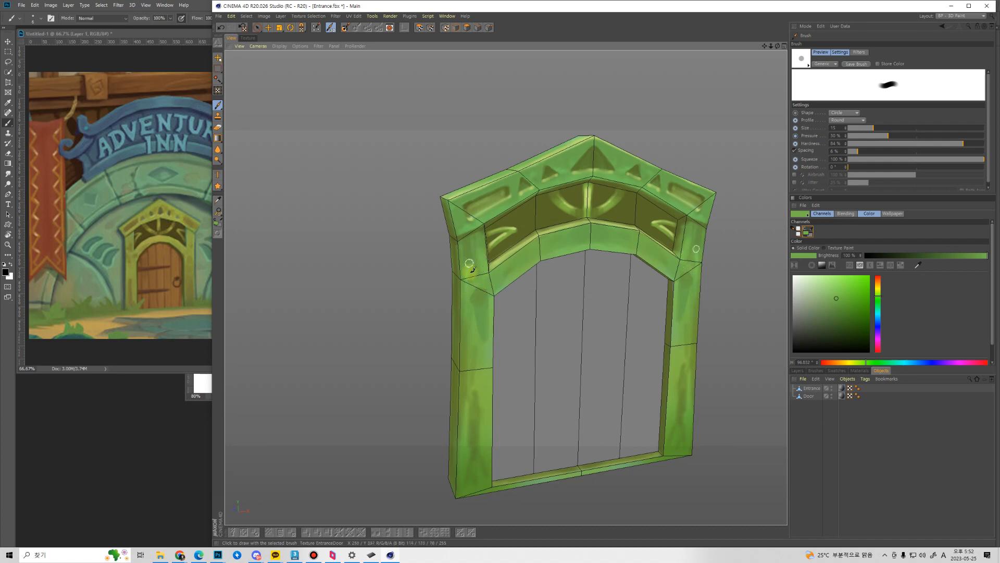
Sample nearby greens from the left post and refine its front-face shading around the upper and middle sections with small brushes.
mouse_move(479, 321)
alt+mouse_down()
mouse_move(490, 351)
mouse_move(480, 338)
alt+mouse_up()
ctrl+click(486, 287)
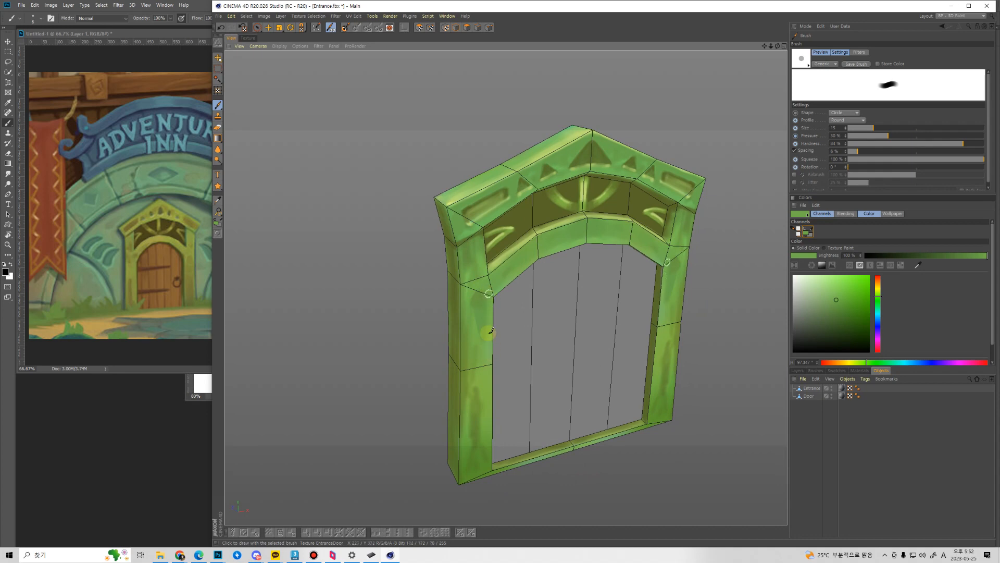
ctrl+click(479, 306)
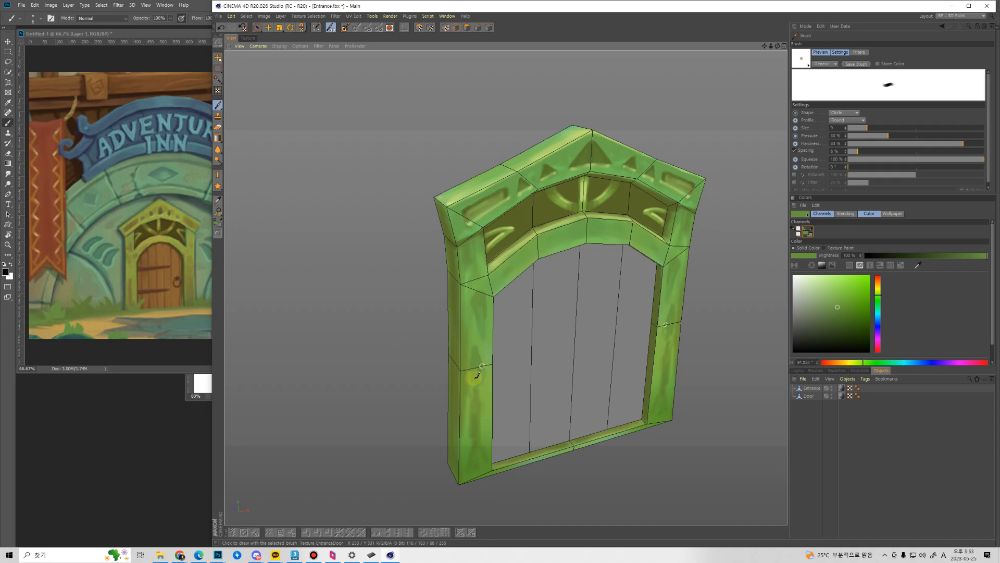
Sample an olive green and shade the left post's outer side and the roof's end face with a size 20 brush.
alt+drag(484, 413, 471, 380)
alt+middle_drag(471, 380, 469, 354)
mouse_move(479, 378)
alt+mouse_down()
mouse_move(491, 331)
mouse_move(451, 299)
alt+mouse_up()
ctrl+click(452, 302)
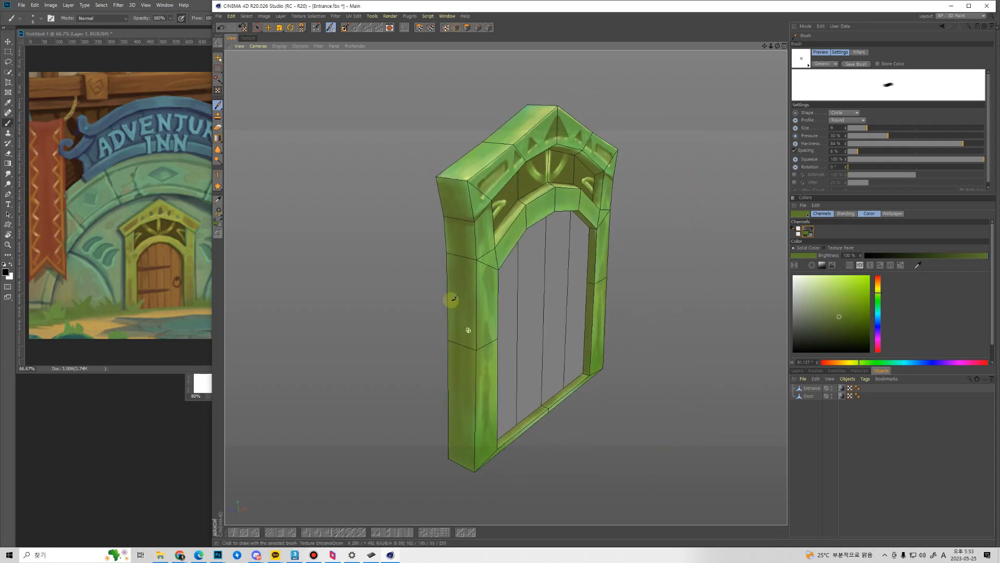
key(bracketright)
key(bracketright)
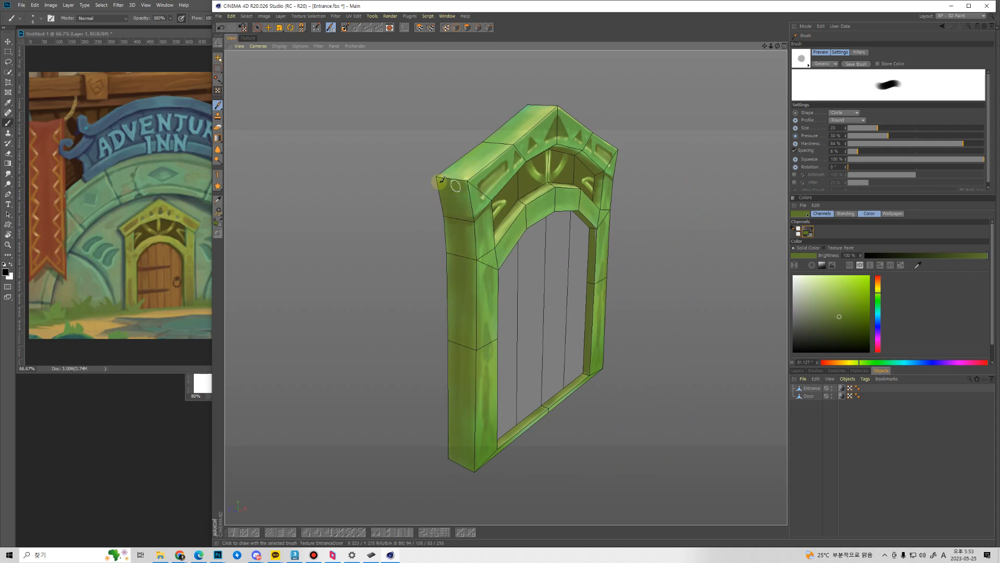
drag(449, 187, 441, 196)
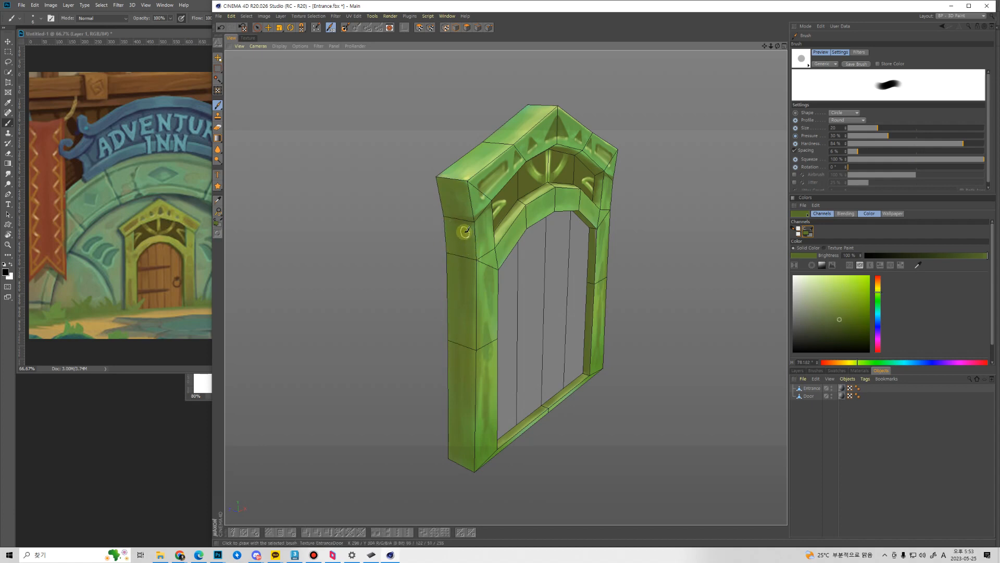
Darken the left post's outer side faces with a deeper olive green, enlarging the brush up to size 70.
key(bracketright)
key(bracketright)
key(bracketright)
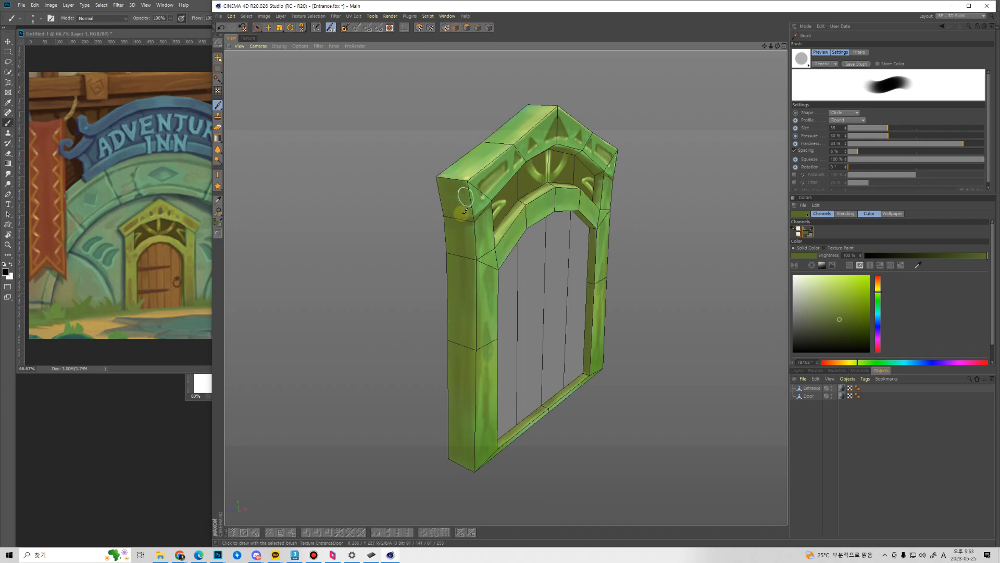
key(bracketright)
key(bracketright)
key(bracketright)
key(bracketright)
key(bracketright)
key(bracketright)
key(bracketright)
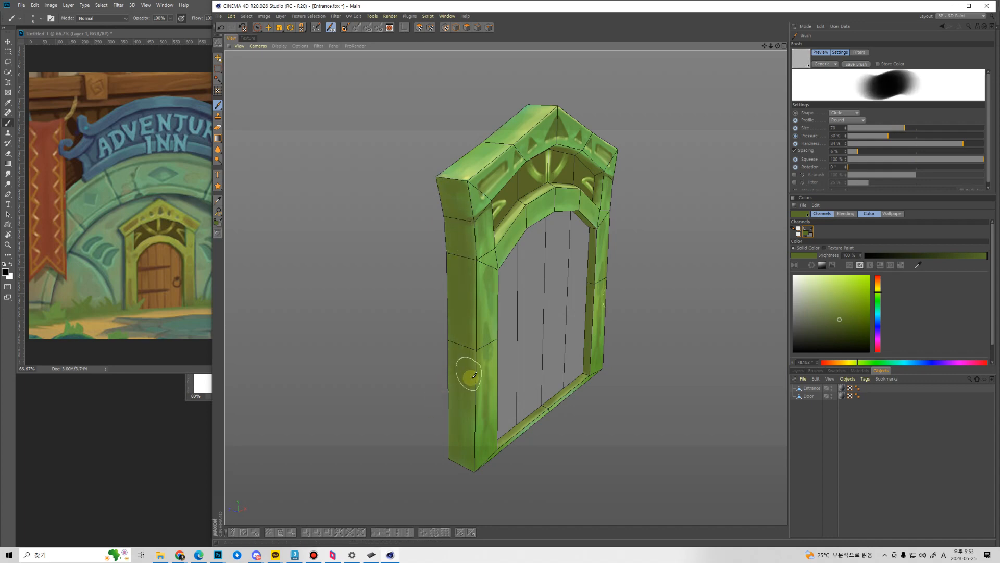
Paint a dark olive mark on the arch's lower end with a size 10 brush and trim it with sampled mid green.
mouse_move(451, 361)
alt+mouse_down()
mouse_move(488, 368)
mouse_move(491, 290)
alt+mouse_up()
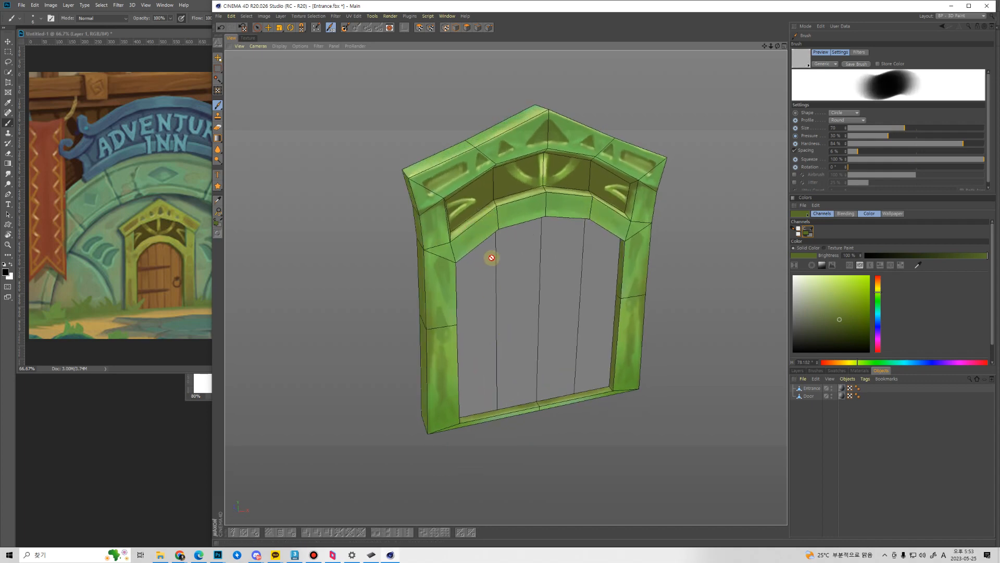
key(bracketleft)
key(bracketleft)
key(bracketleft)
key(bracketleft)
key(bracketleft)
key(bracketleft)
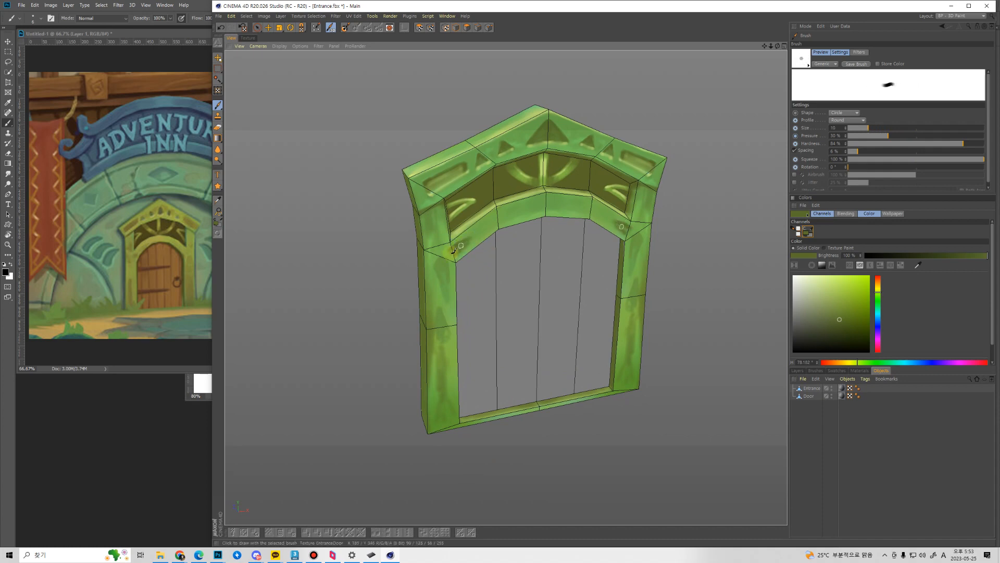
ctrl+click(451, 246)
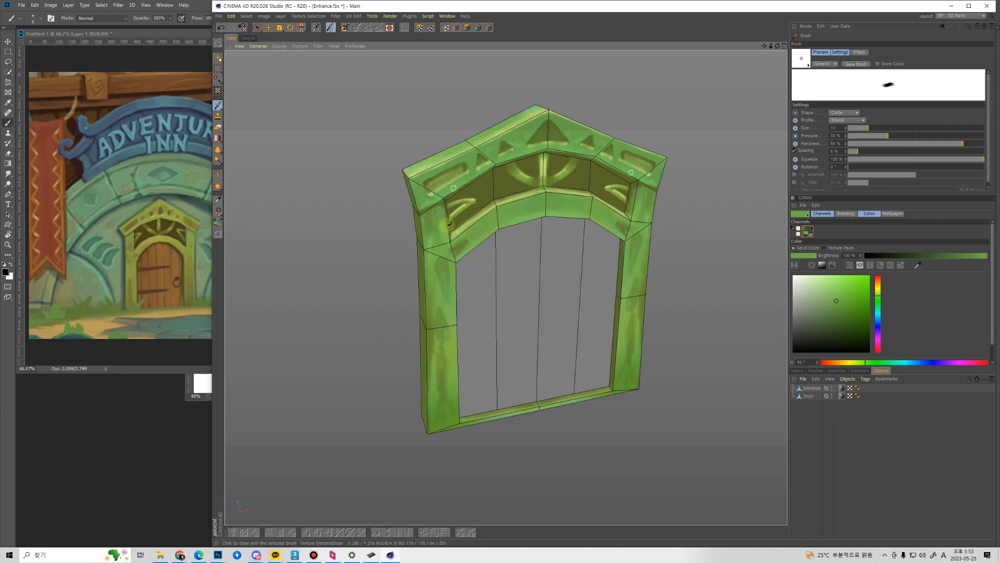
Sample the recessed panel's dark olive and paint a shadow patch on the post's front face just below the arch joint.
scroll(456, 250, down, 3)
scroll(458, 251, up, 8)
alt+middle_drag(471, 257, 489, 189)
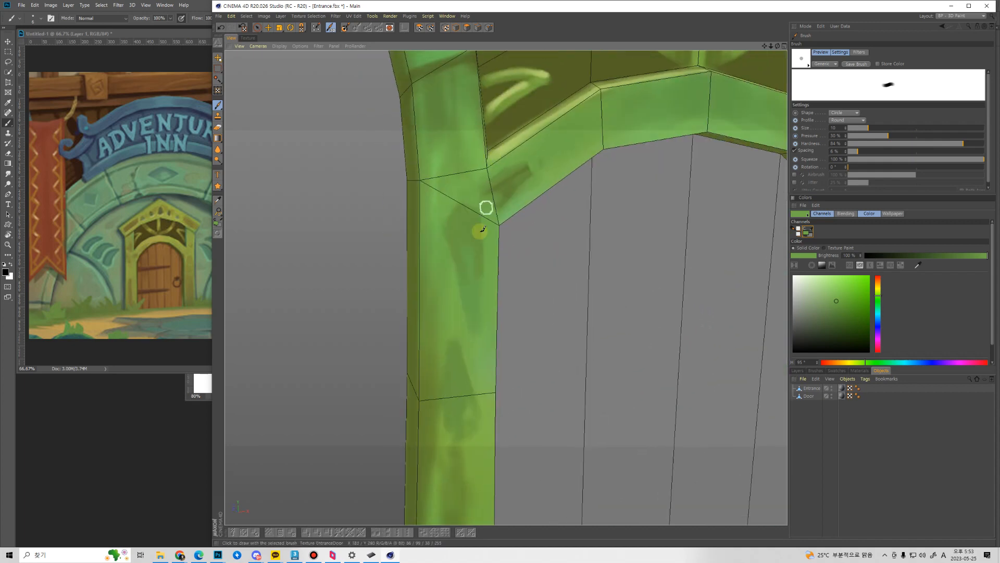
alt+drag(478, 230, 506, 117)
ctrl+click(506, 115)
key(bracketright)
key(bracketright)
key(bracketright)
key(bracketright)
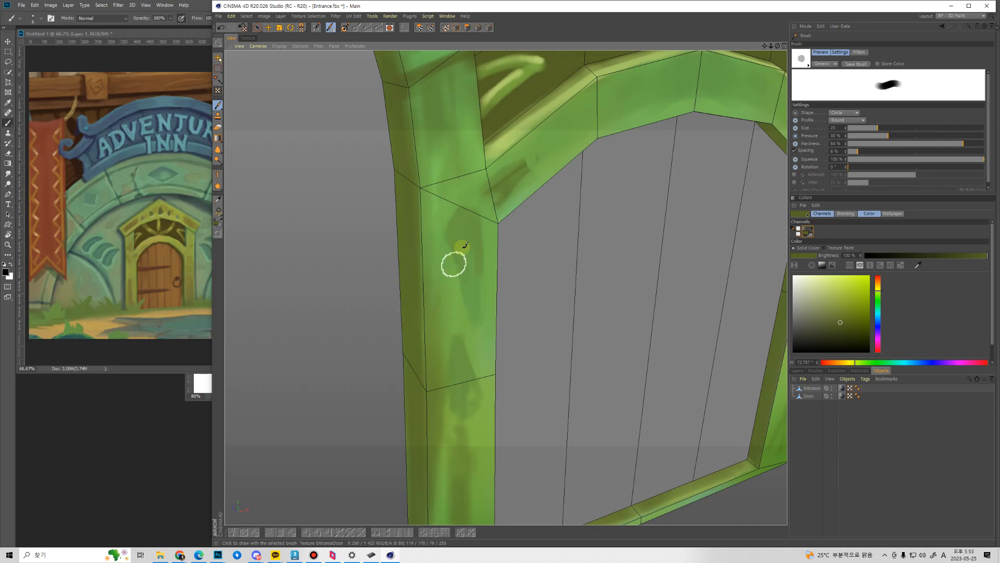
drag(466, 212, 469, 288)
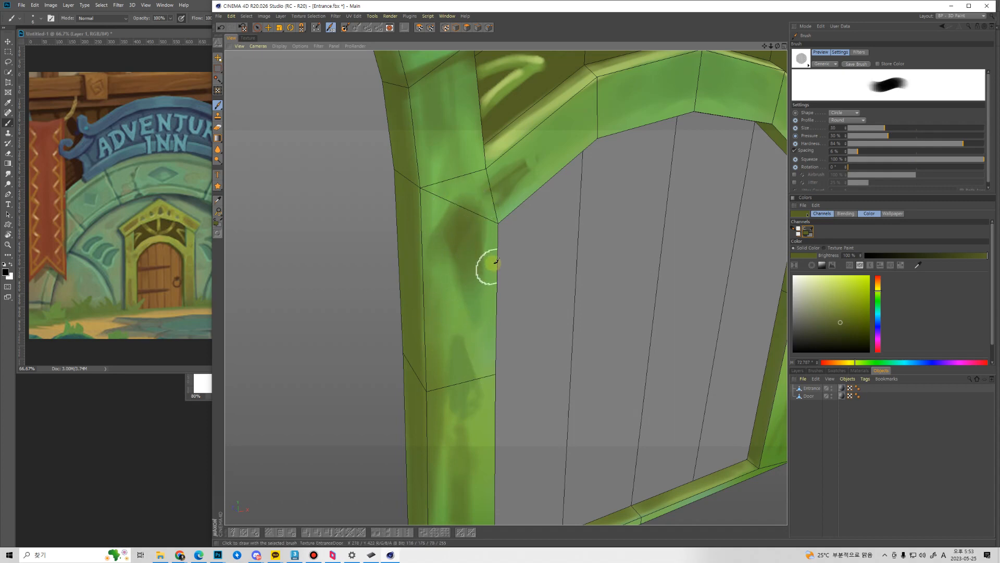
Sample the post's mid green and sharpen the outline of the dark patch with a size 10 brush.
key(ctrl)
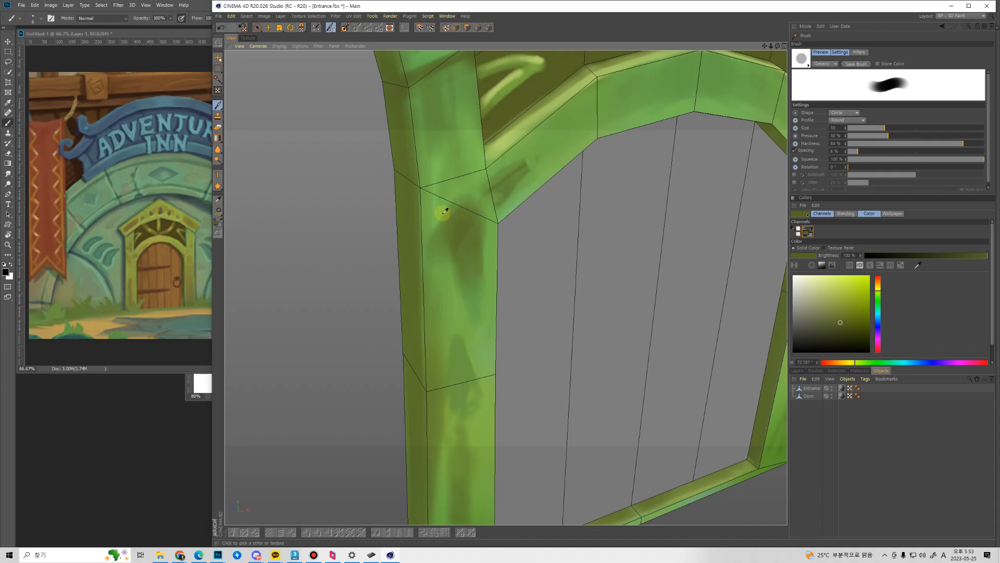
ctrl+click(442, 212)
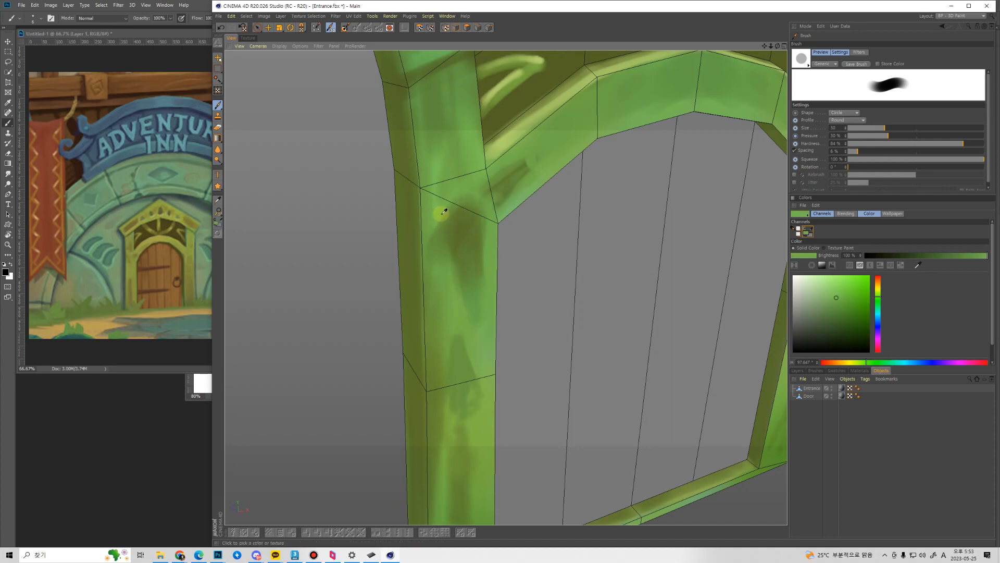
key(bracketleft)
key(bracketleft)
key(bracketleft)
key(bracketleft)
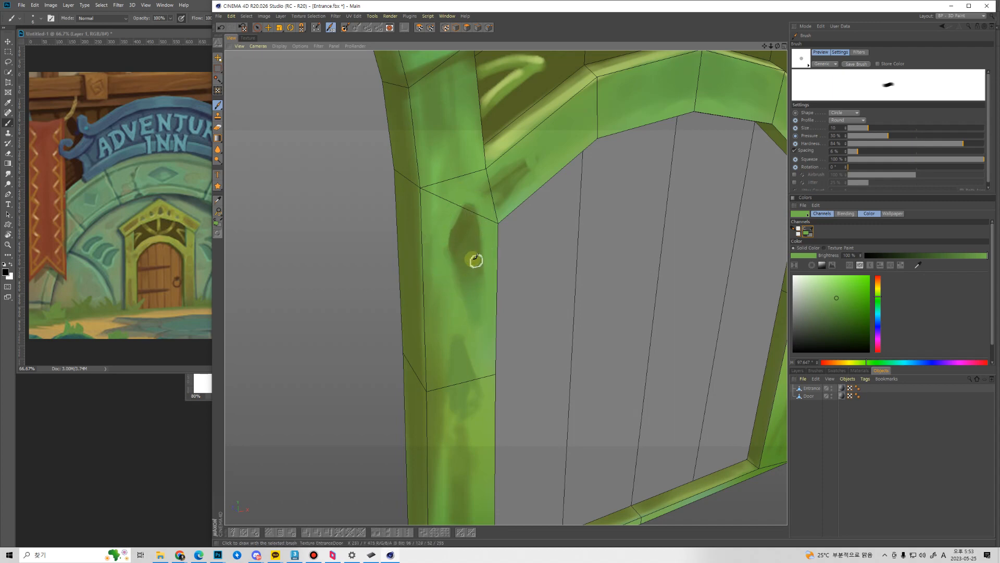
Soften the dark patch on the post's front face with mid green using a size 30 brush.
key(bracketright)
key(bracketright)
key(bracketright)
key(bracketright)
mouse_move(470, 235)
mouse_down()
mouse_move(460, 282)
mouse_move(449, 245)
mouse_up()
Sample greens from the left post and shade its upper section beneath the roof corner, reducing the brush size to 20.
scroll(561, 342, up, 5)
scroll(557, 342, down, 12)
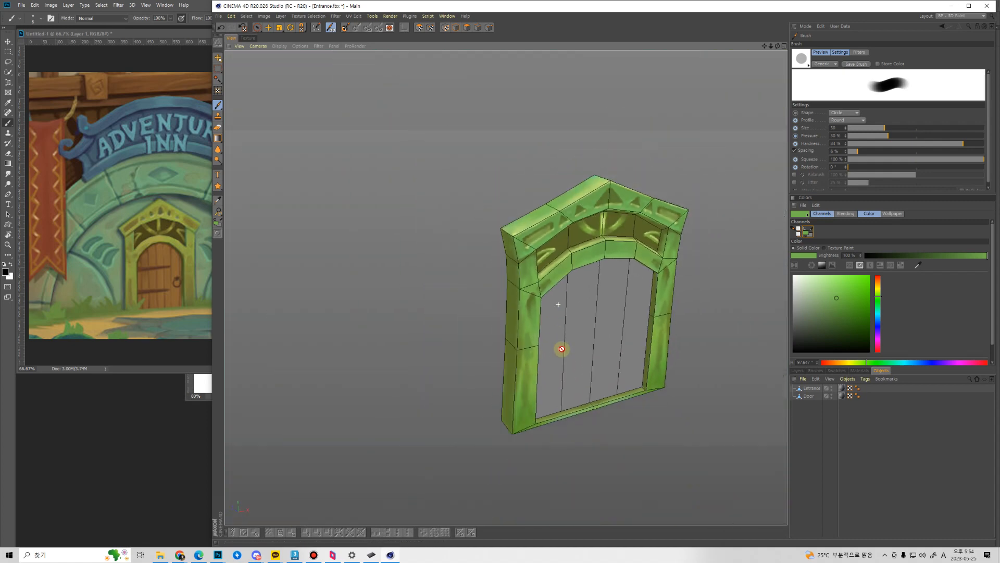
alt+drag(553, 312, 551, 397)
scroll(542, 308, up, 5)
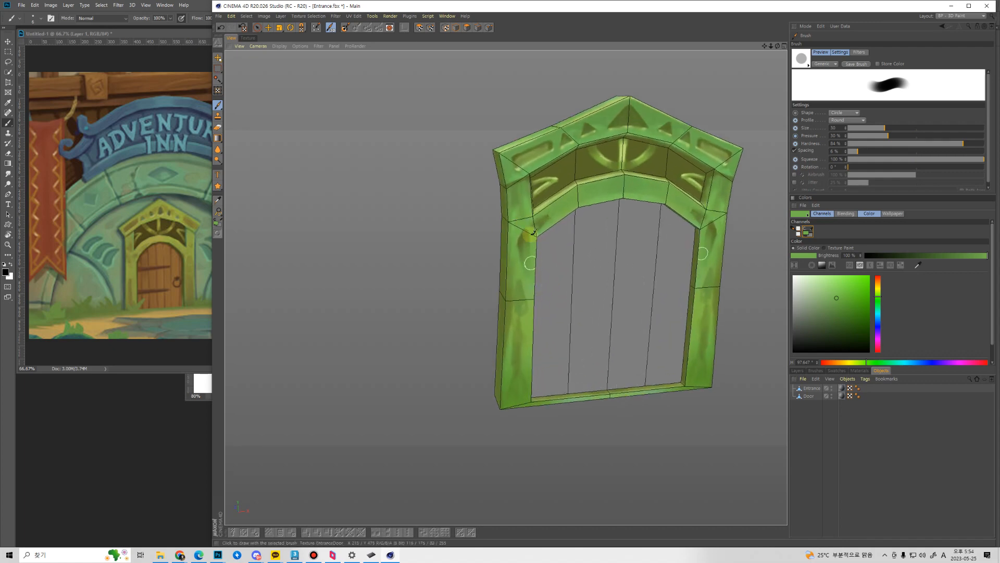
scroll(528, 278, down, 4)
alt+right_drag(527, 277, 529, 193)
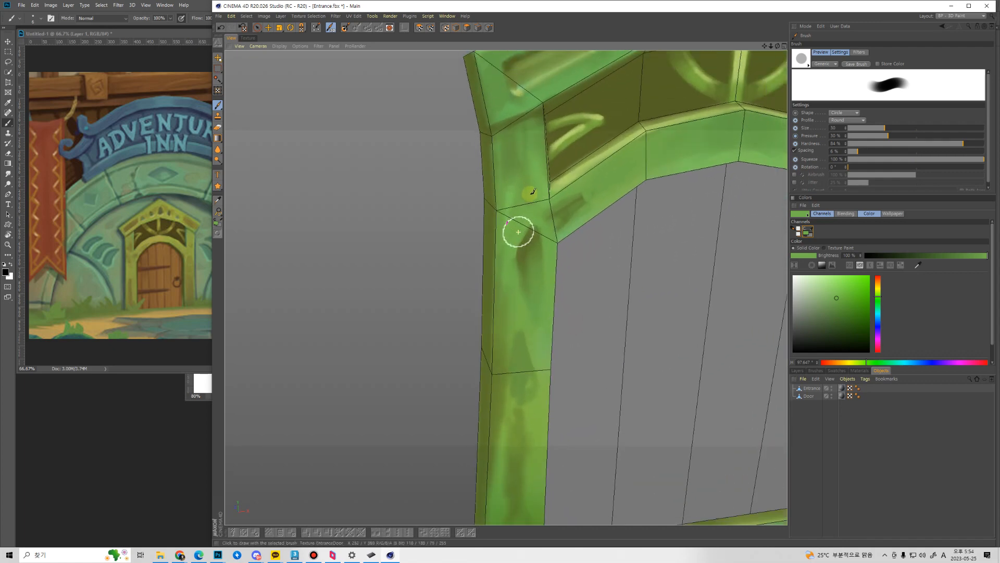
alt+middle_drag(559, 241, 502, 304)
alt+drag(502, 304, 484, 231)
alt+drag(506, 342, 525, 350)
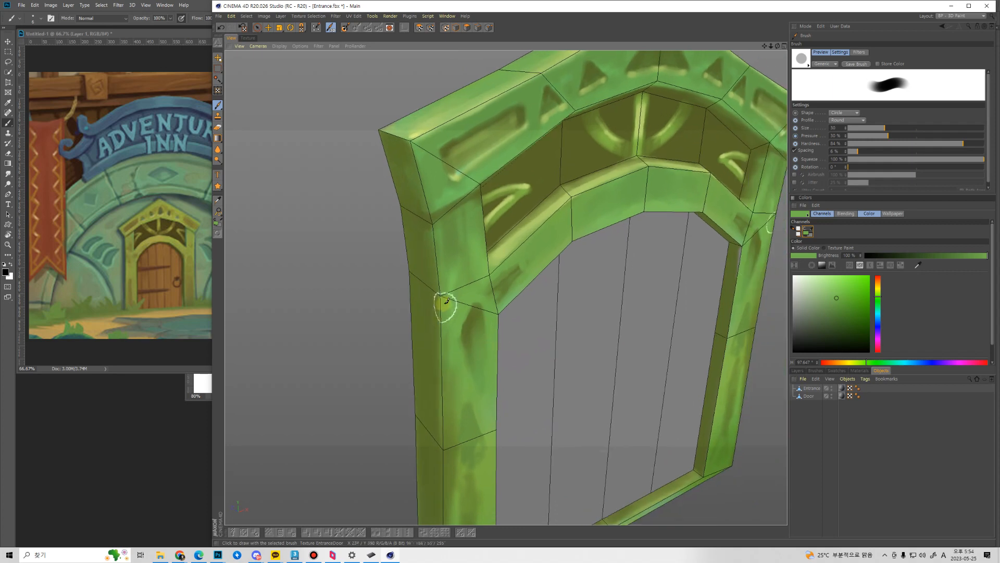
mouse_move(446, 306)
mouse_down()
mouse_move(457, 319)
mouse_move(456, 308)
mouse_move(453, 361)
mouse_move(462, 223)
mouse_move(453, 312)
mouse_move(464, 227)
mouse_move(446, 223)
mouse_move(435, 239)
mouse_move(453, 201)
mouse_up()
key([)
ctrl+click(455, 315)
ctrl+click(453, 212)
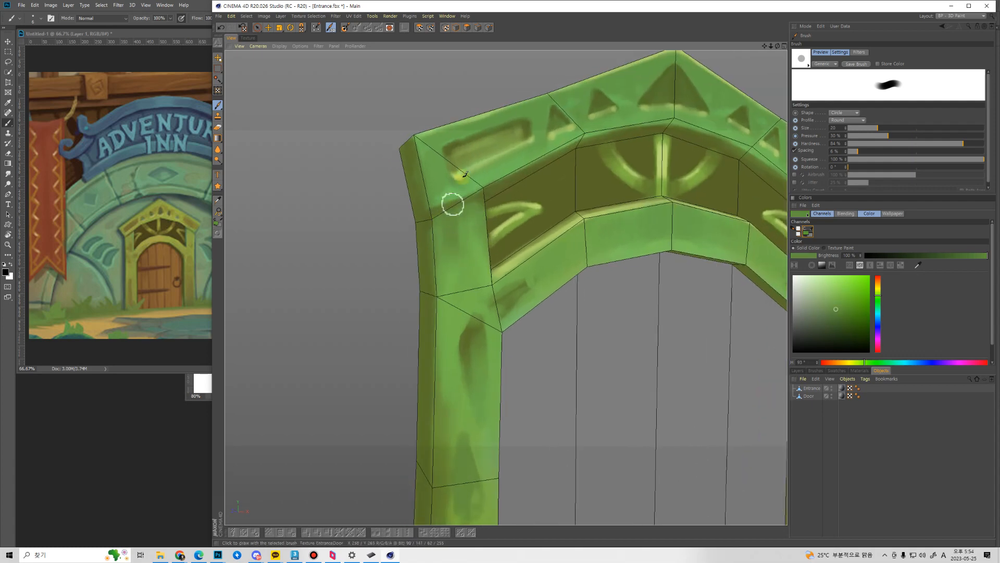
Sample the roof corner's lighter green and clean up the shading around the roof corner and arch joint with a small brush.
ctrl+click(450, 205)
middle_drag(447, 202, 440, 203)
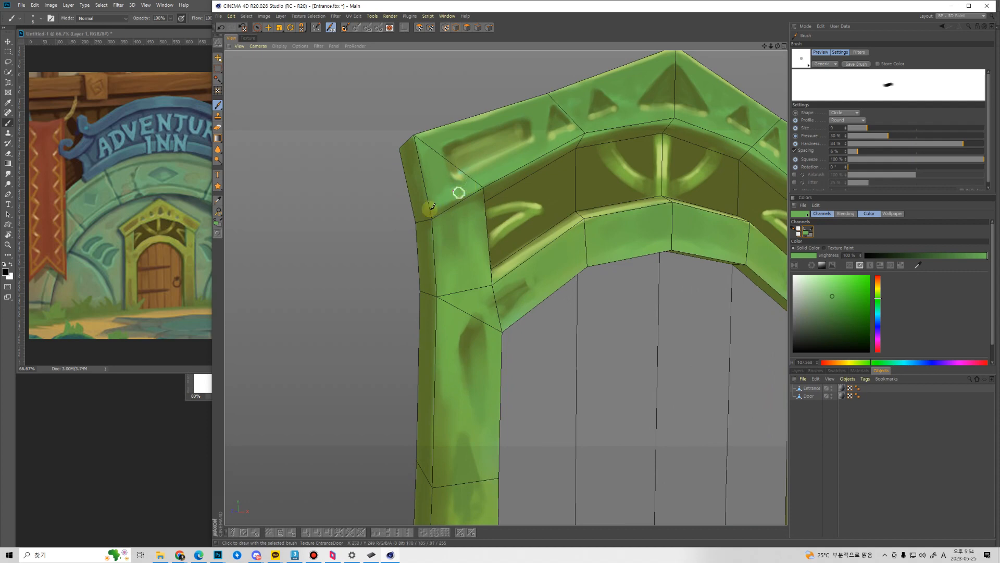
scroll(458, 189, down, 6)
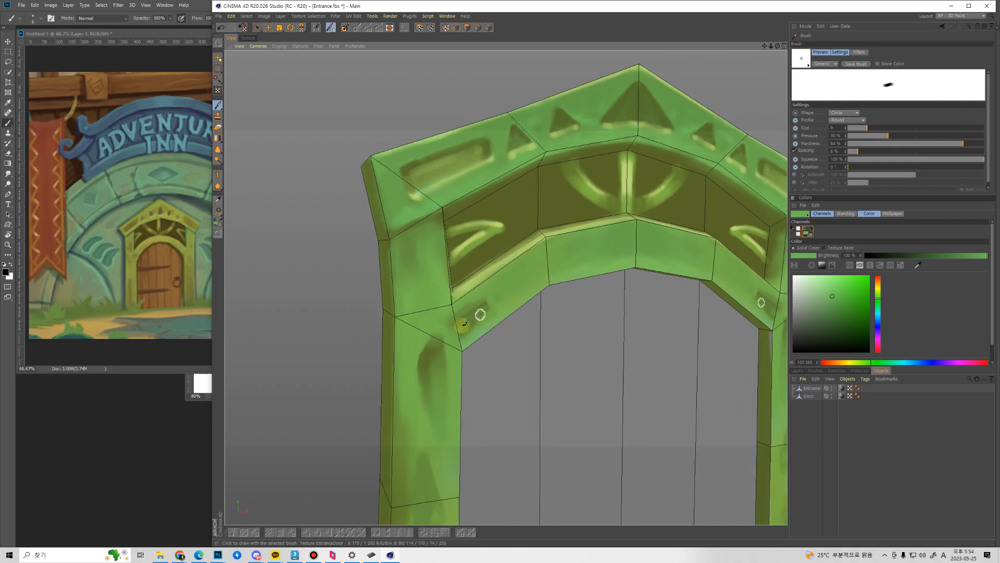
alt+drag(476, 414, 462, 214)
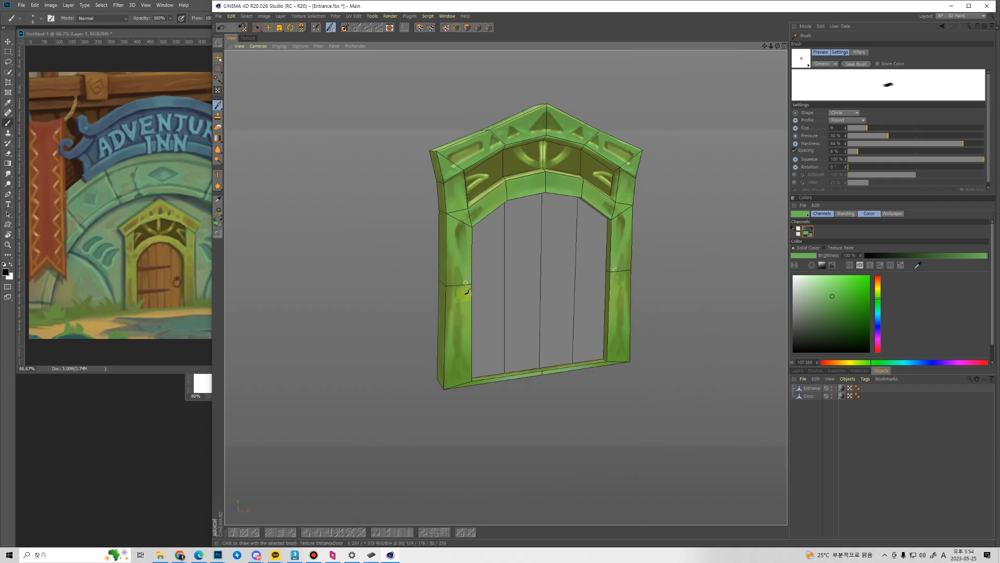
Sample the post's dark olive green, paint a wear mark across the left post's middle joint, and soften its edges with sampled lighter green.
scroll(466, 292, down, 2)
scroll(470, 292, up, 6)
alt+drag(473, 327, 471, 319)
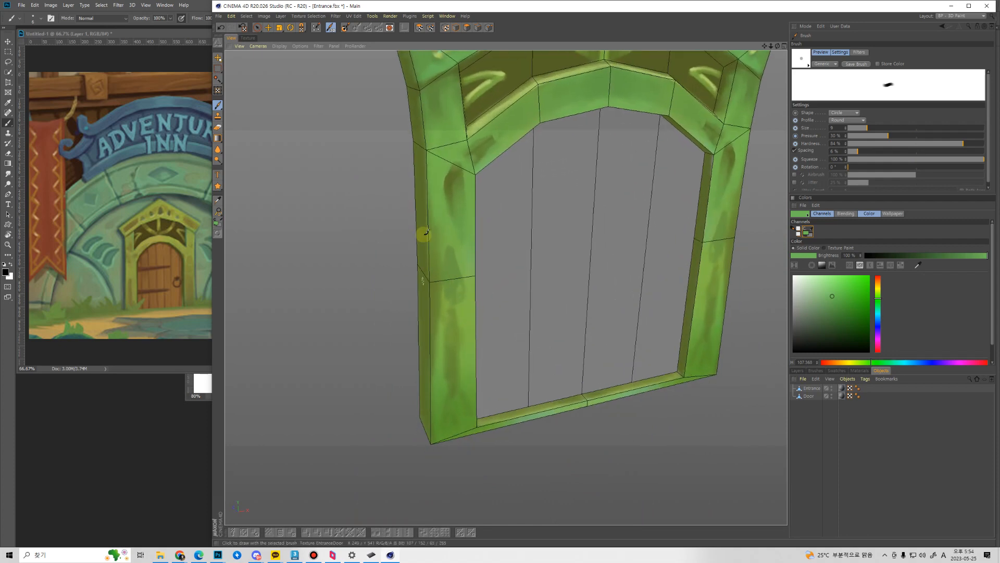
ctrl+click(447, 177)
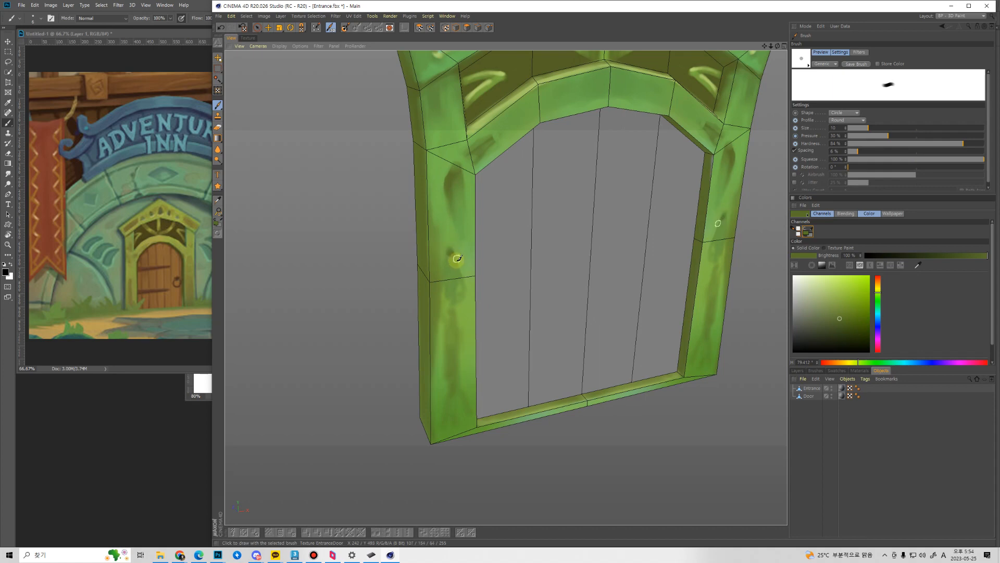
drag(456, 258, 467, 295)
key(bracketright)
drag(451, 255, 456, 305)
ctrl+click(444, 239)
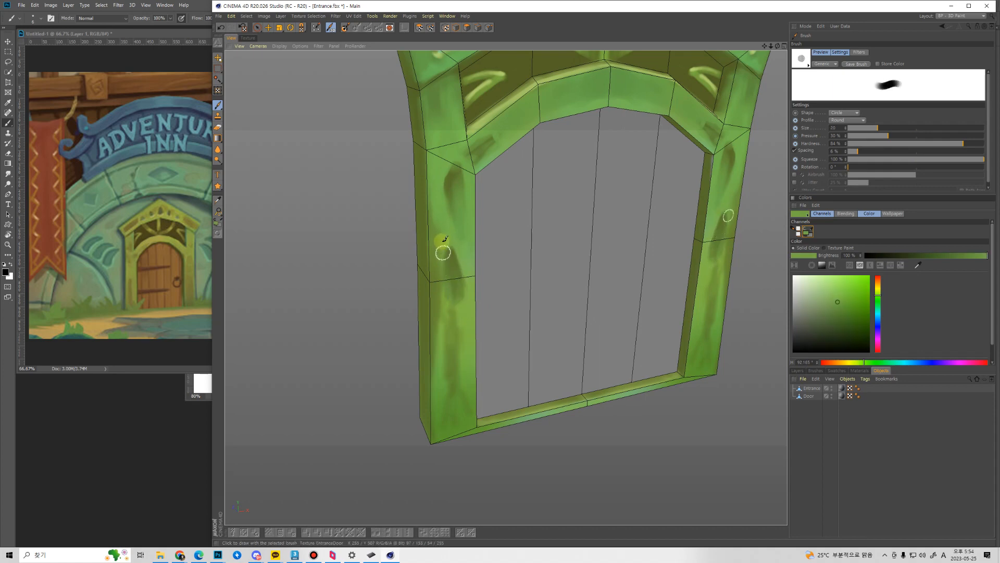
mouse_move(442, 245)
mouse_down()
mouse_move(442, 309)
mouse_move(458, 247)
mouse_up()
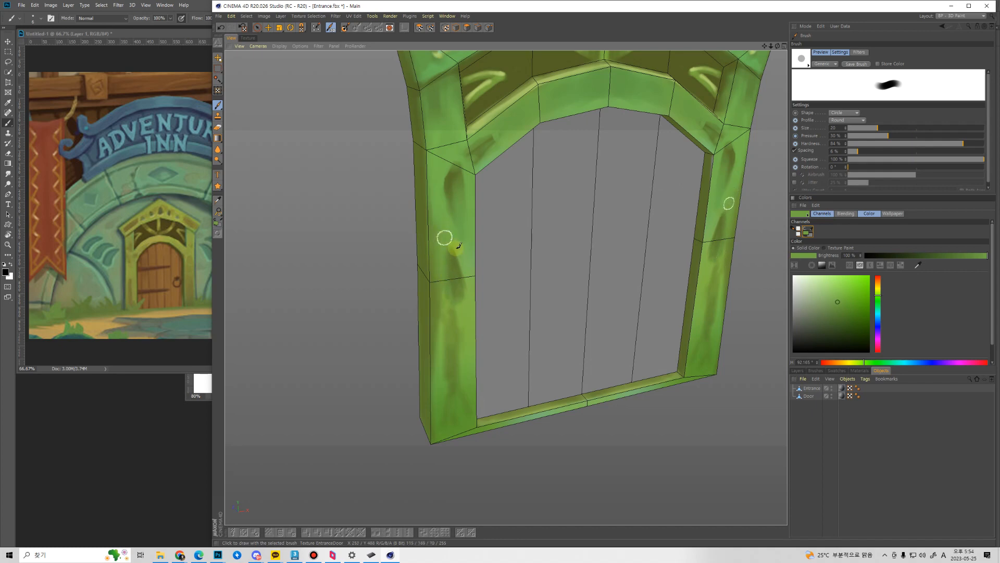
alt+drag(473, 296, 475, 304)
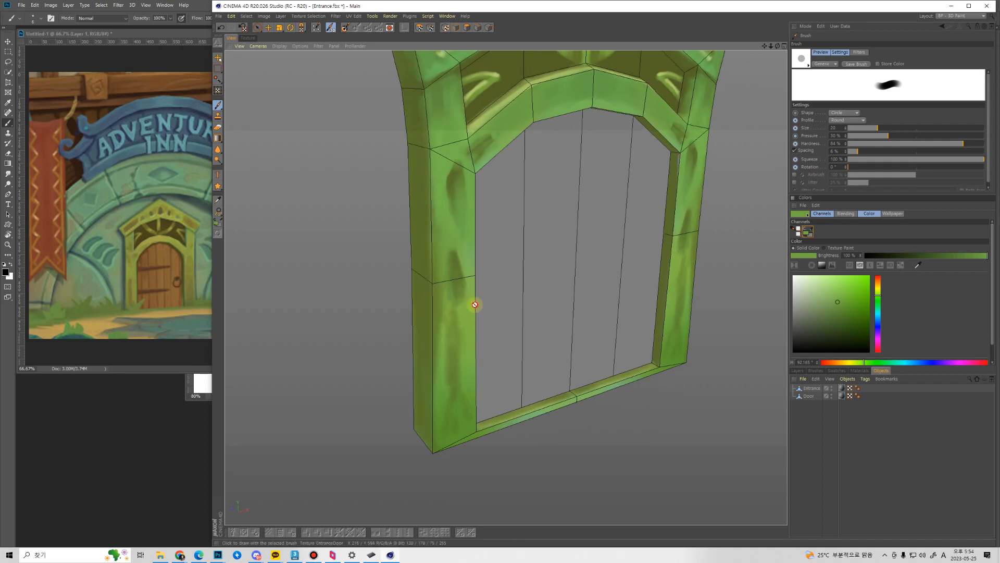
ctrl+click(456, 262)
click(466, 341)
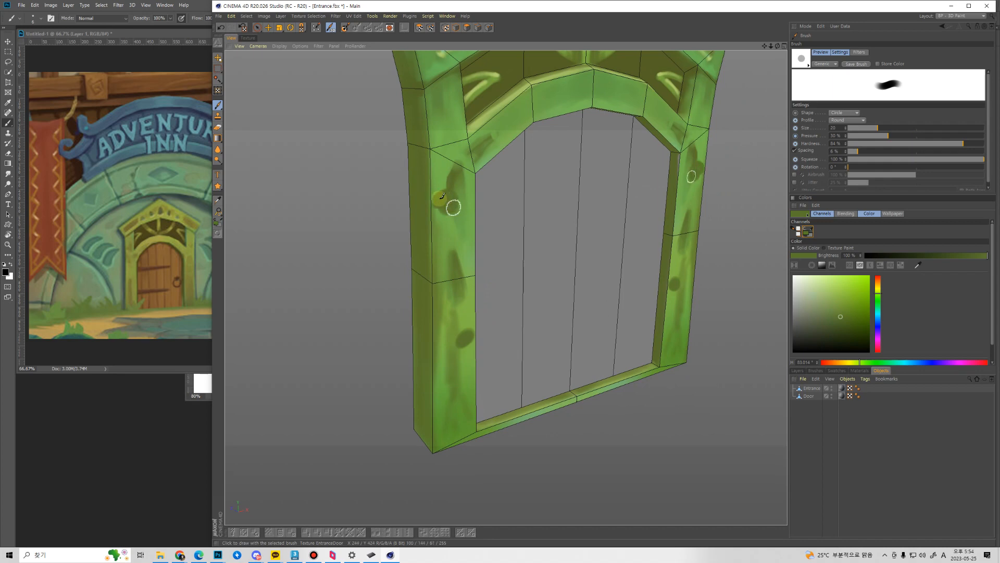
key(ctrl+z)
Sample the post's light green and blend the area just below the left post's middle joint with a size 50 brush.
alt+drag(462, 352, 453, 339)
alt+middle_drag(453, 339, 480, 284)
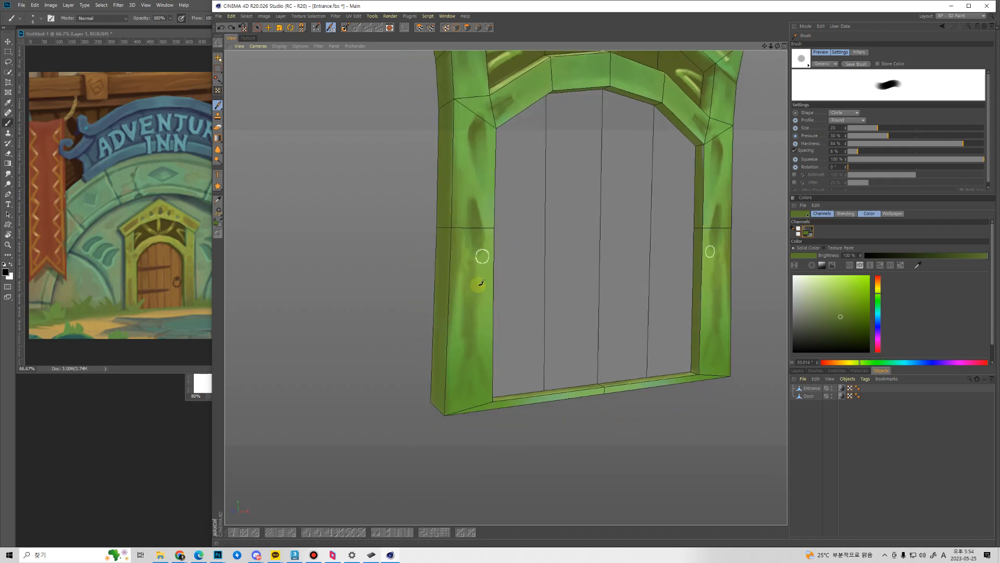
alt+drag(480, 283, 446, 270)
ctrl+click(476, 267)
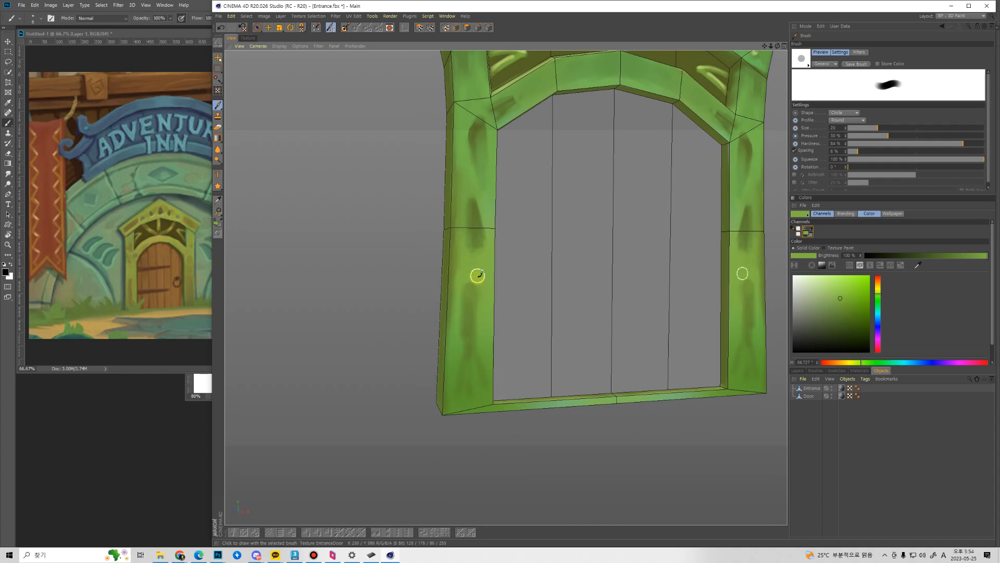
alt+drag(486, 252, 483, 237)
key(bracketright)
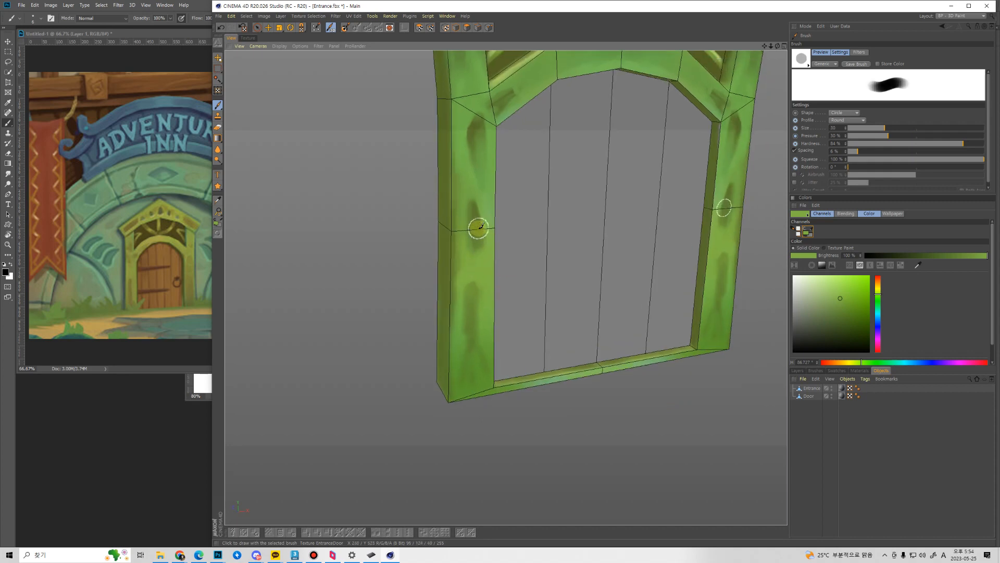
key(bracketright)
key(bracketright)
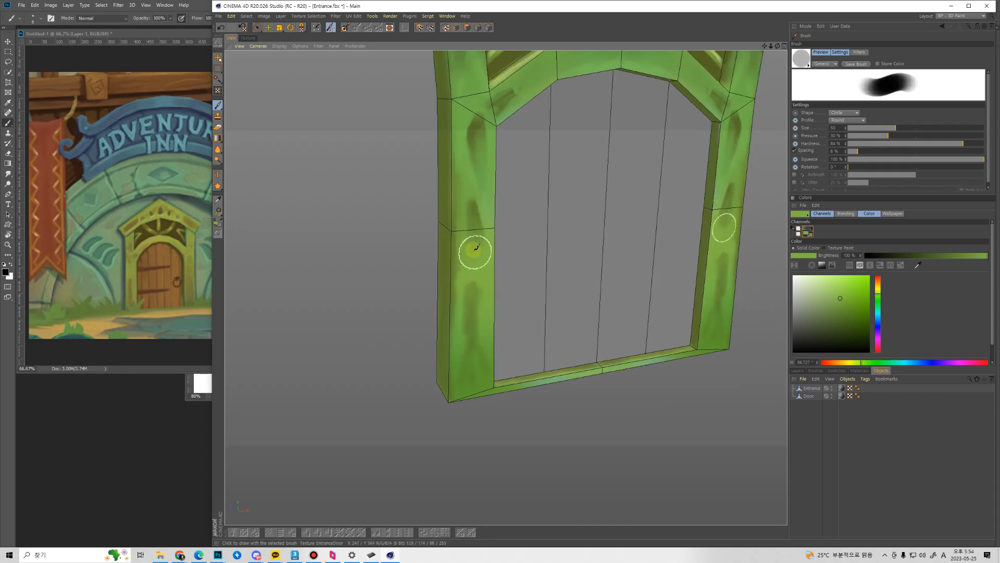
Examine the wear marks and shading across the whole painted door frame from several angles.
alt+drag(569, 185, 549, 173)
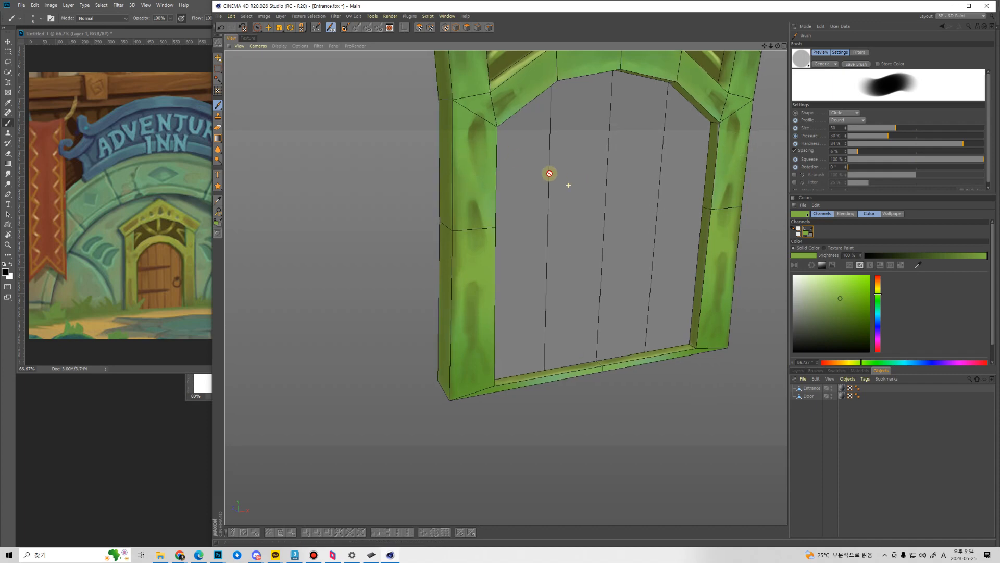
alt+right_drag(549, 174, 465, 170)
alt+drag(538, 212, 542, 205)
alt+middle_drag(542, 205, 505, 262)
alt+drag(521, 265, 495, 271)
alt+right_drag(495, 271, 588, 260)
alt+drag(505, 286, 624, 269)
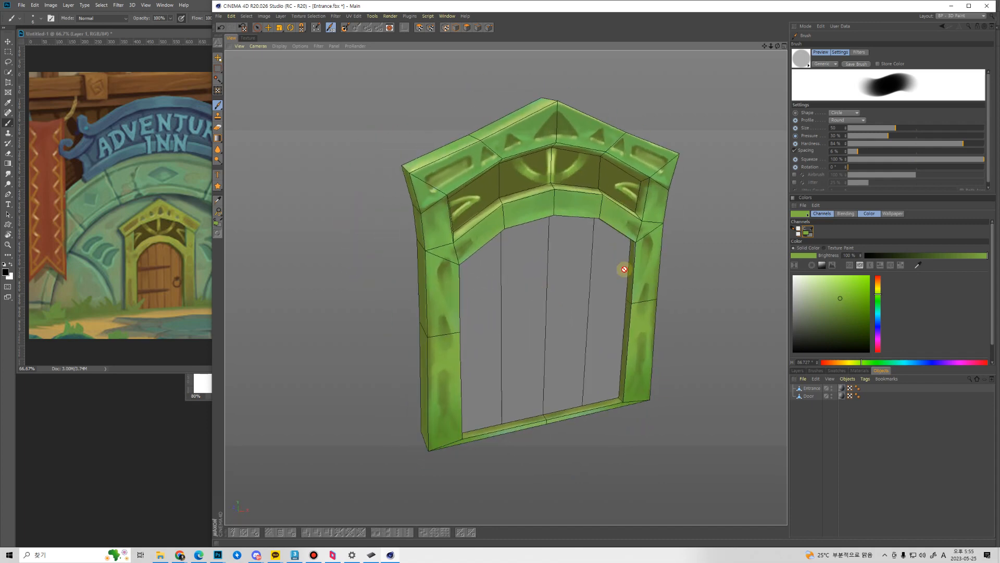
Hide the Entrance object to isolate the unpainted Door object for painting.
click(831, 386)
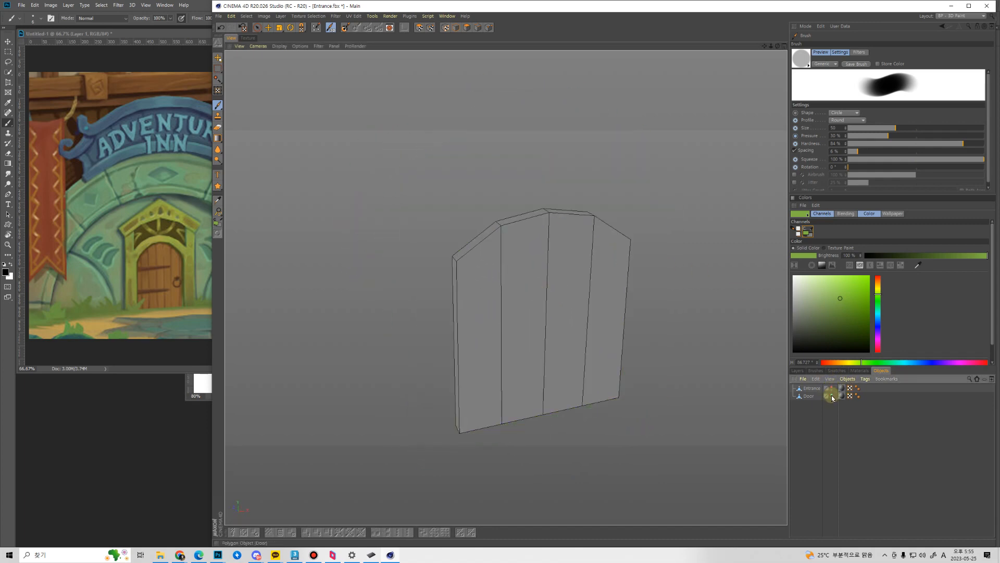
click(831, 395)
click(832, 395)
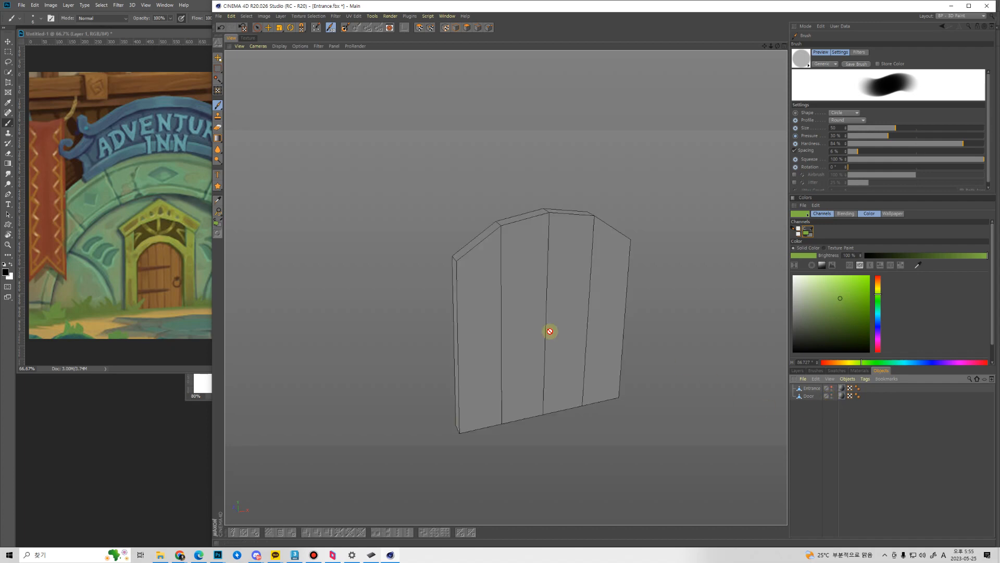
alt+drag(550, 331, 681, 261)
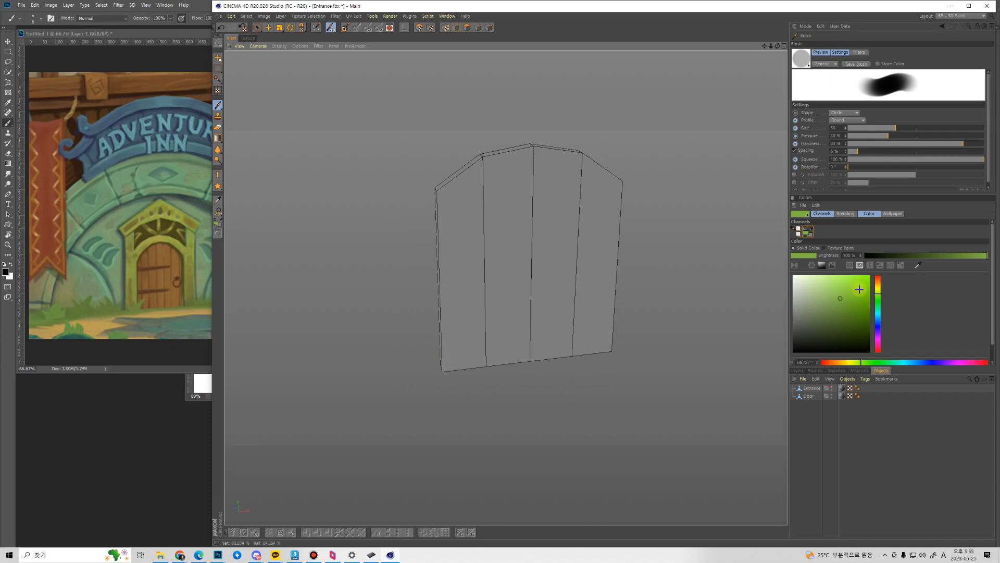
Pick a saturated reddish orange-brown and paint trial strokes across the door's front planks.
click(878, 280)
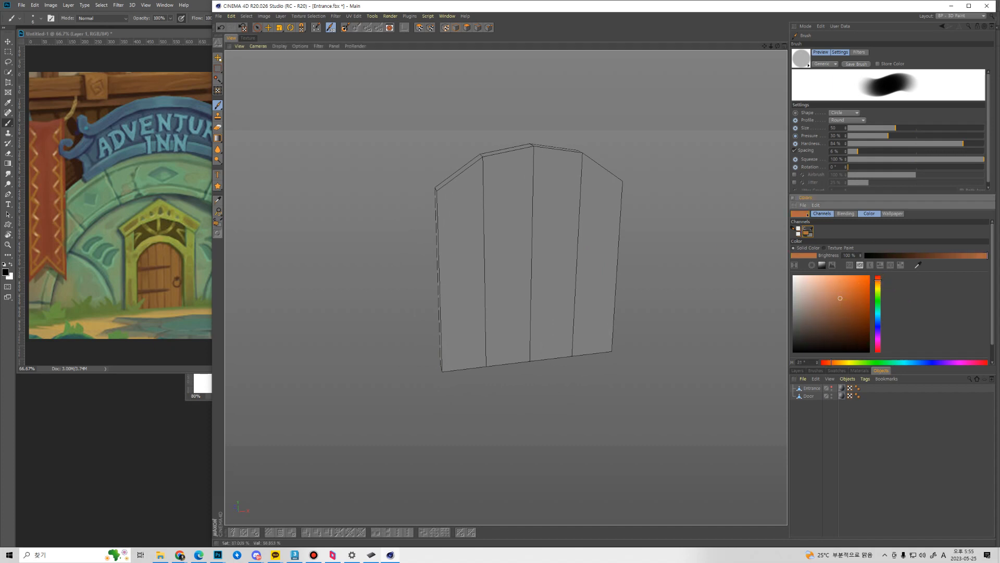
click(851, 304)
alt+drag(505, 196, 482, 193)
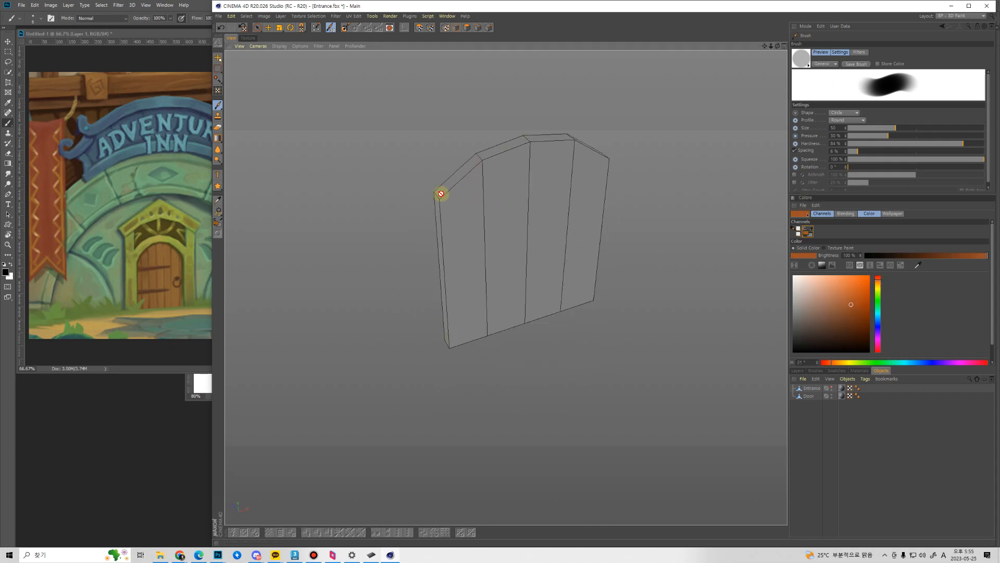
alt+drag(522, 240, 512, 230)
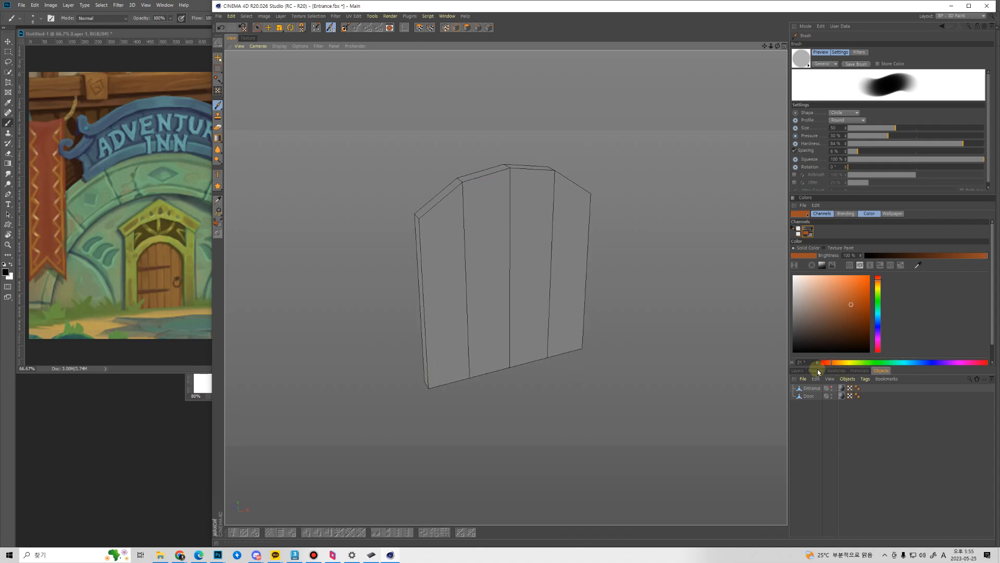
click(859, 371)
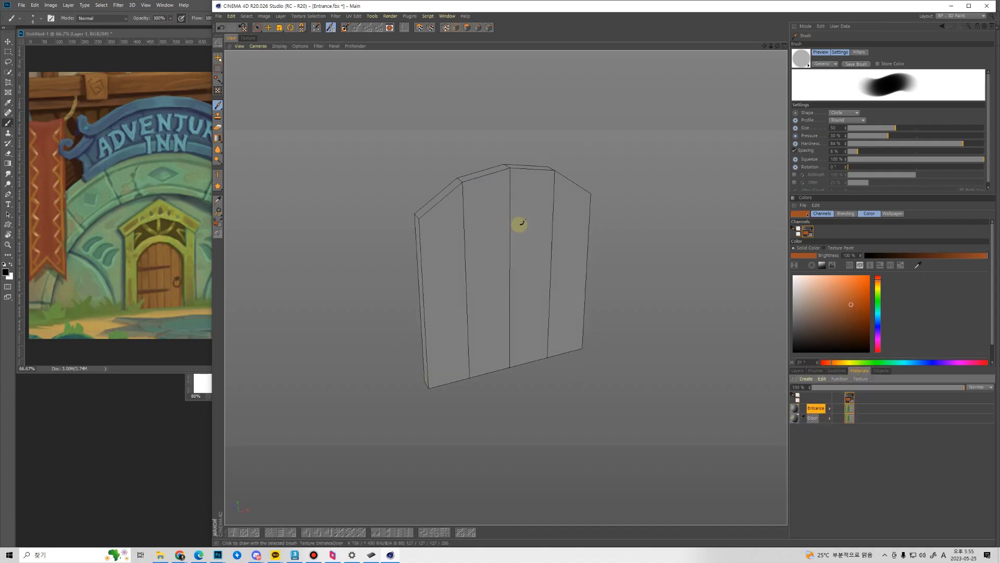
mouse_move(520, 226)
mouse_down()
mouse_move(467, 248)
mouse_move(450, 223)
mouse_up()
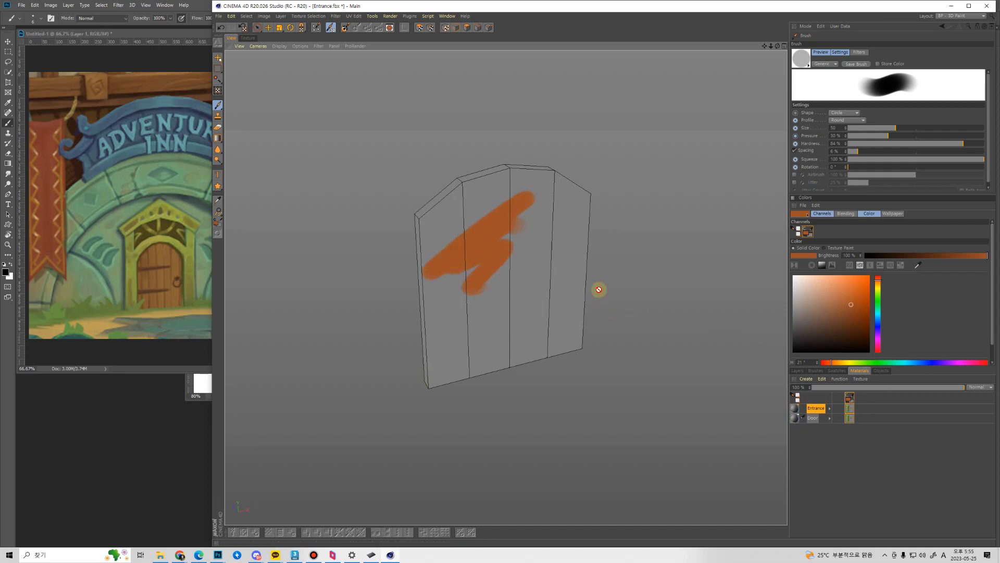
Pick a muted ochre brown and paint it broadly over the orange strokes and front planks, adjusting the brush size between passes.
click(880, 284)
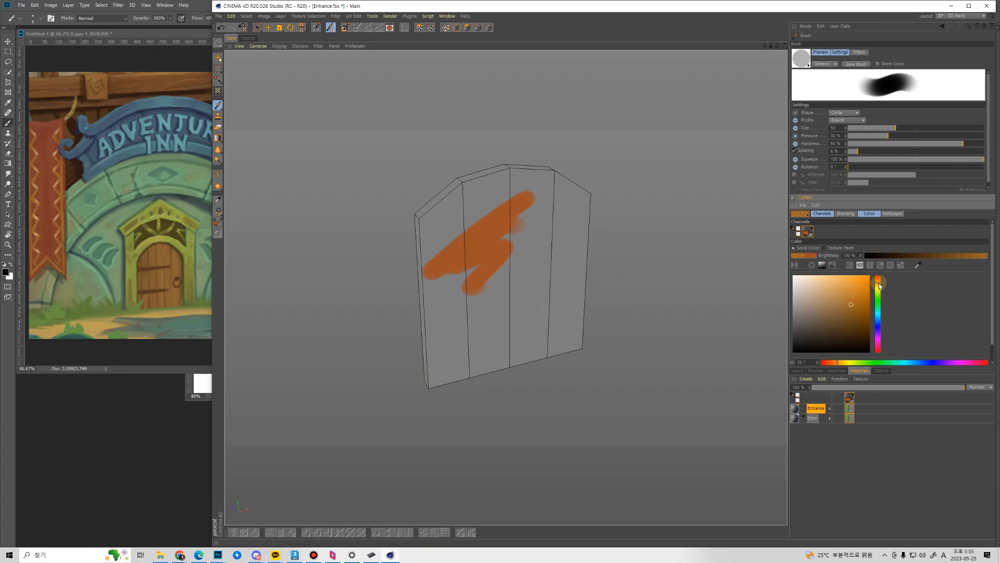
drag(835, 306, 833, 307)
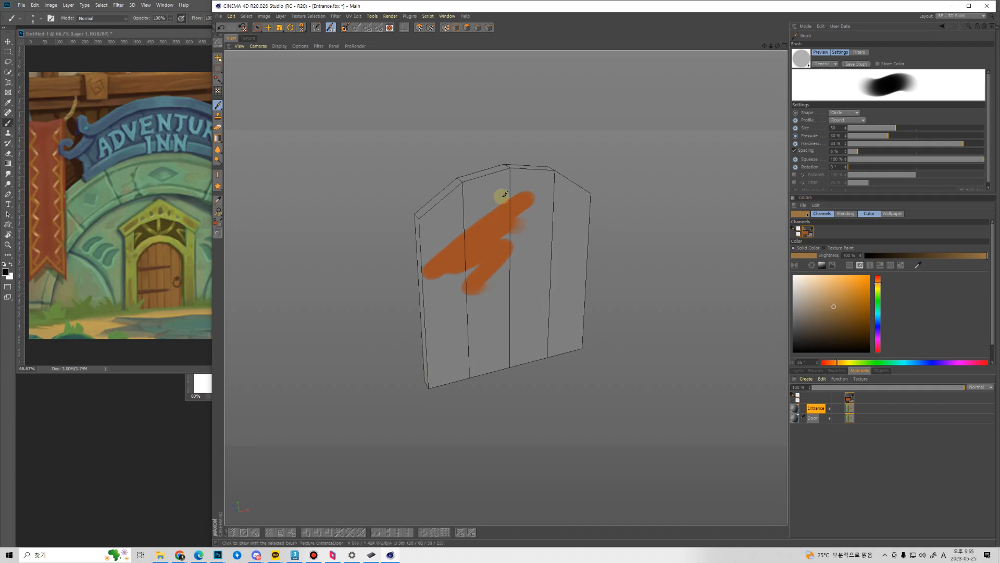
mouse_move(502, 196)
mouse_down()
mouse_move(531, 277)
mouse_move(507, 316)
mouse_up()
key(bracketright)
key(bracketright)
key(bracketright)
key(bracketright)
key(bracketright)
key(bracketright)
key(bracketright)
key(bracketright)
key(bracketright)
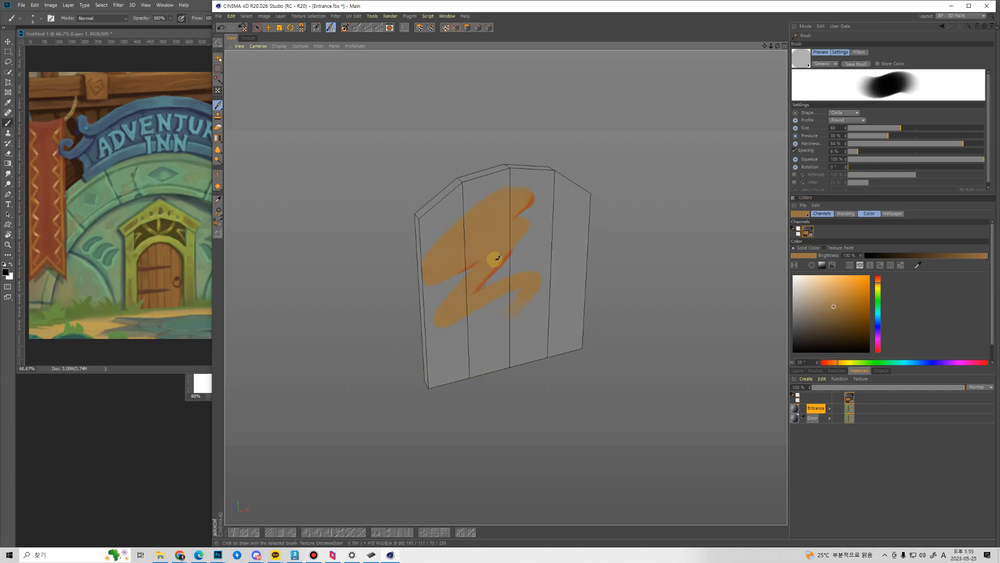
key(bracketleft)
key(bracketleft)
key(bracketleft)
key(bracketleft)
key(bracketleft)
key(bracketleft)
key(bracketleft)
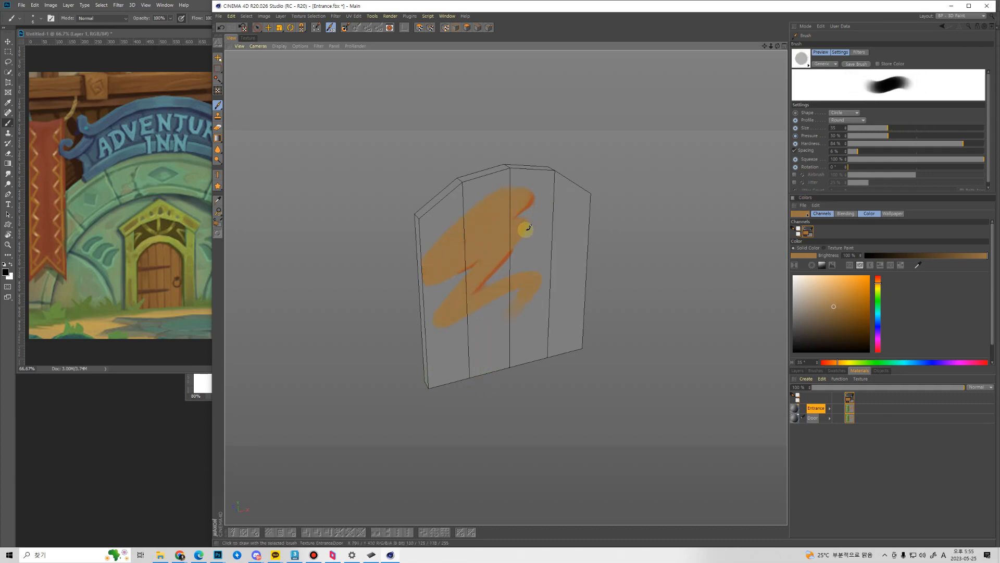
key(bracketright)
key(bracketright)
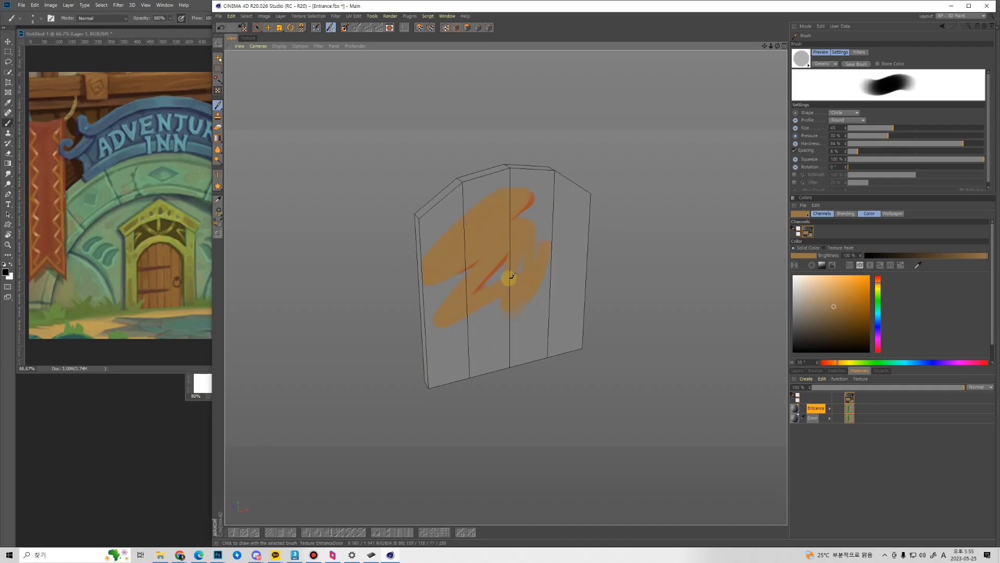
Select the Door object and its Door material, and extend the ochre-brown base toward the lower edge of the front planks.
click(811, 419)
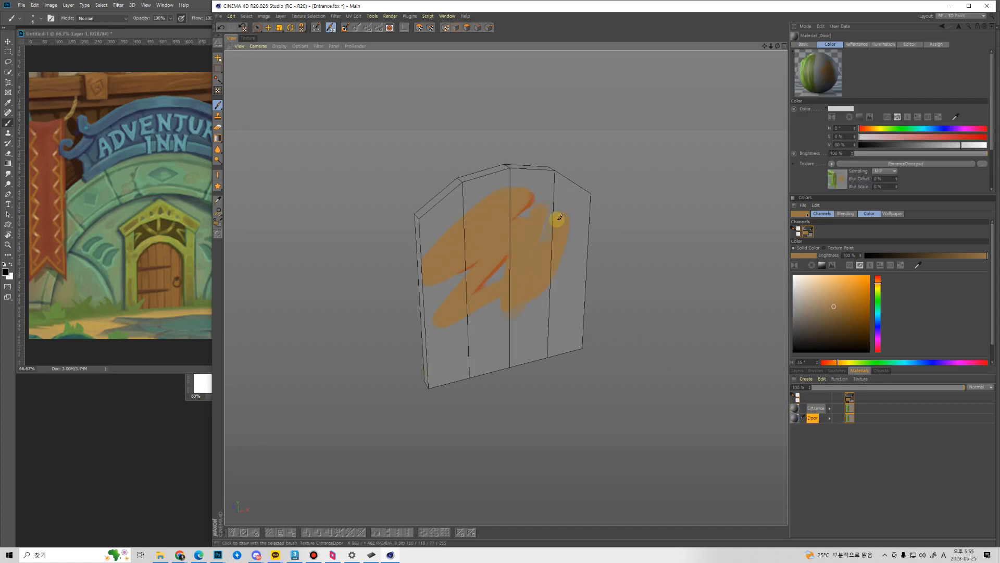
click(881, 370)
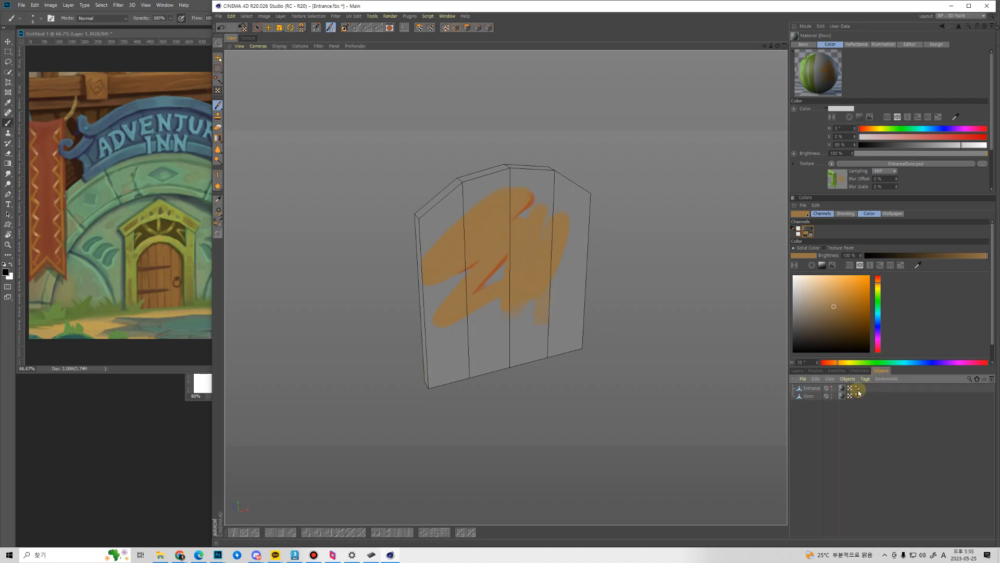
click(810, 397)
drag(502, 239, 509, 333)
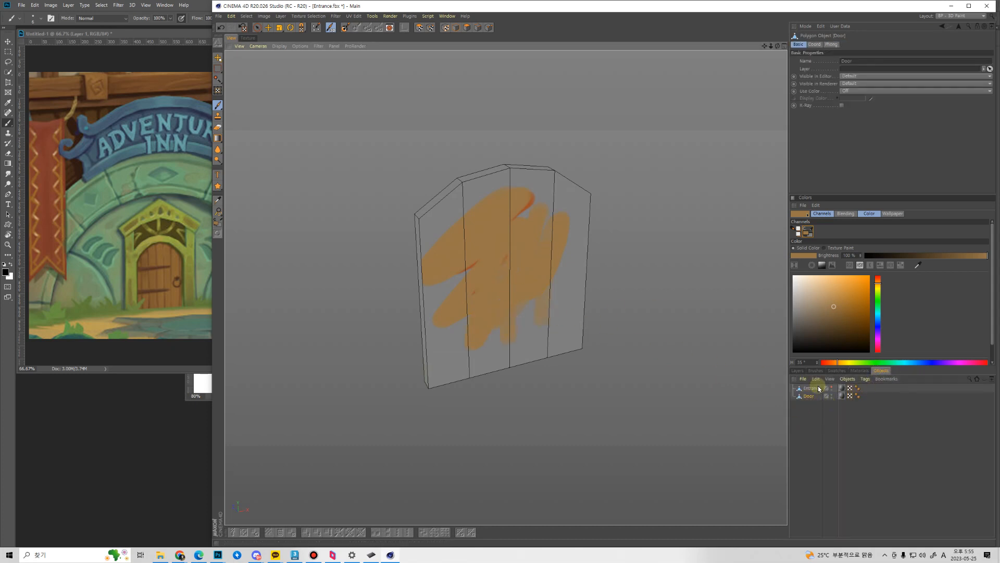
click(859, 370)
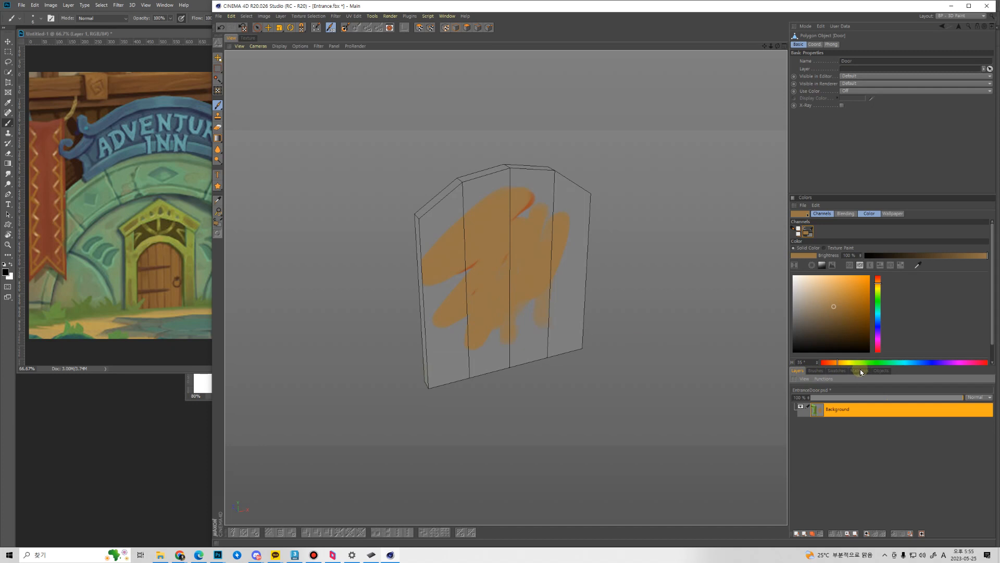
click(796, 417)
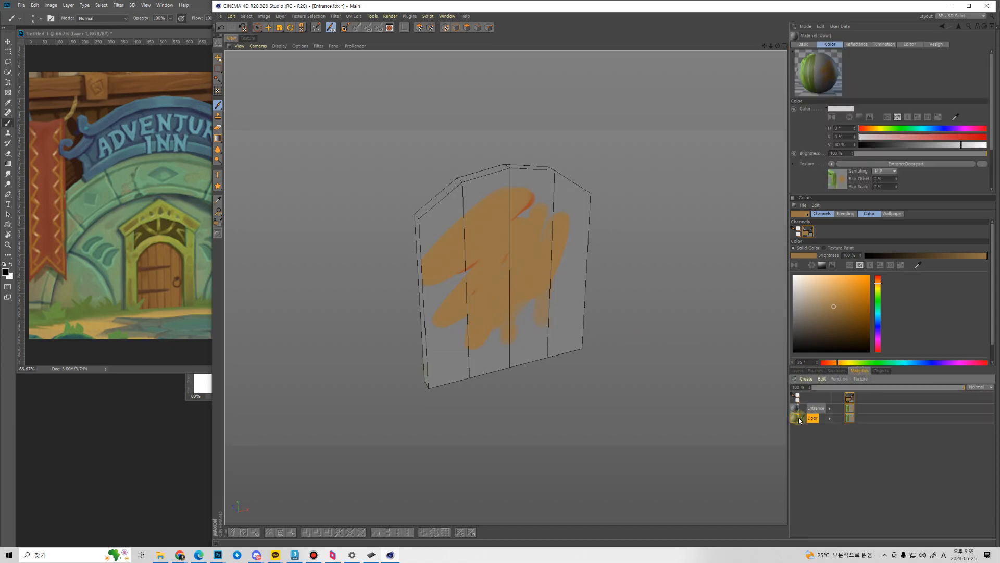
click(812, 419)
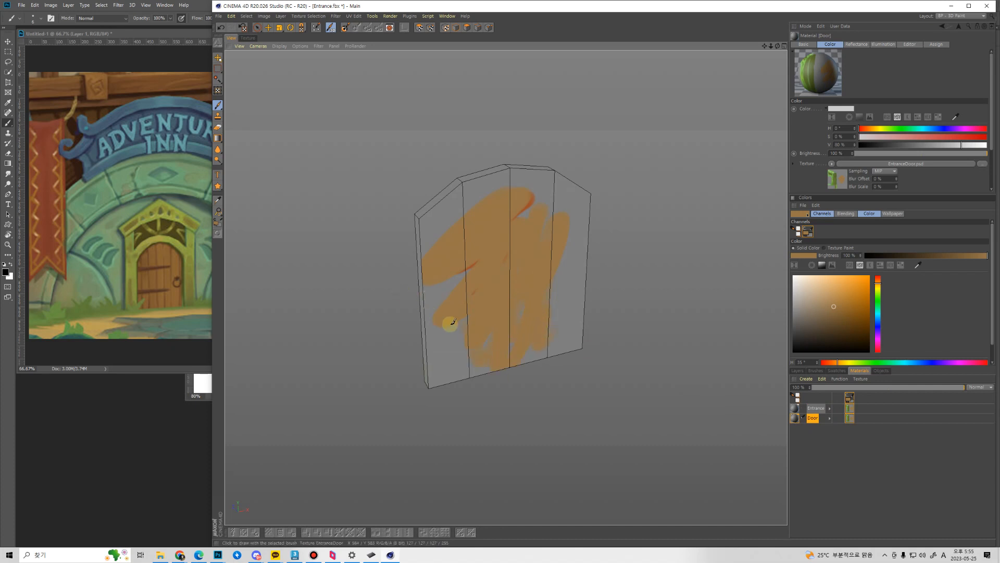
Cover the remaining grey areas on the door's front, side edges and back with ochre brown, enlarging the brush to size 100.
alt+drag(453, 321, 499, 338)
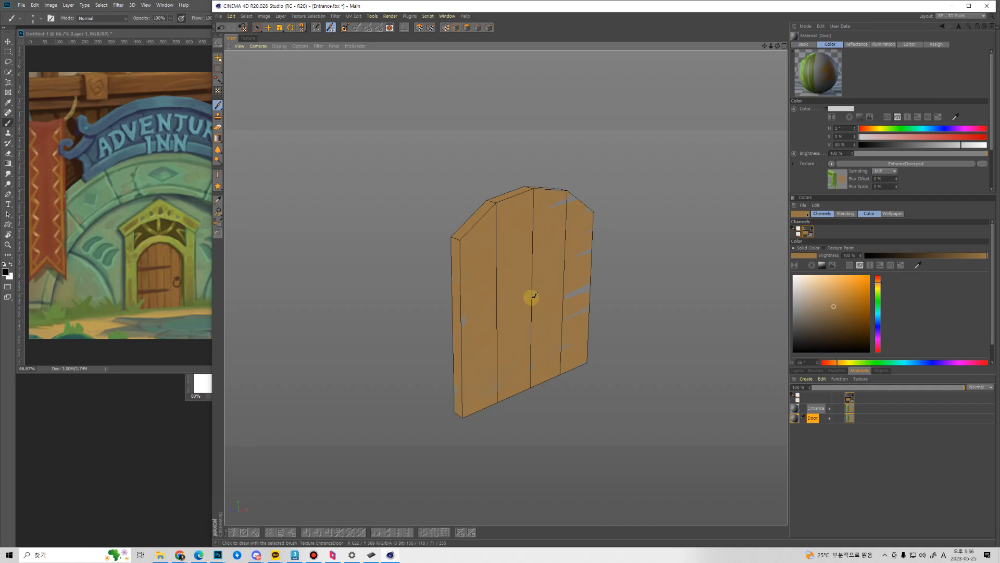
mouse_move(533, 296)
alt+mouse_down()
mouse_move(469, 320)
mouse_move(607, 199)
alt+mouse_up()
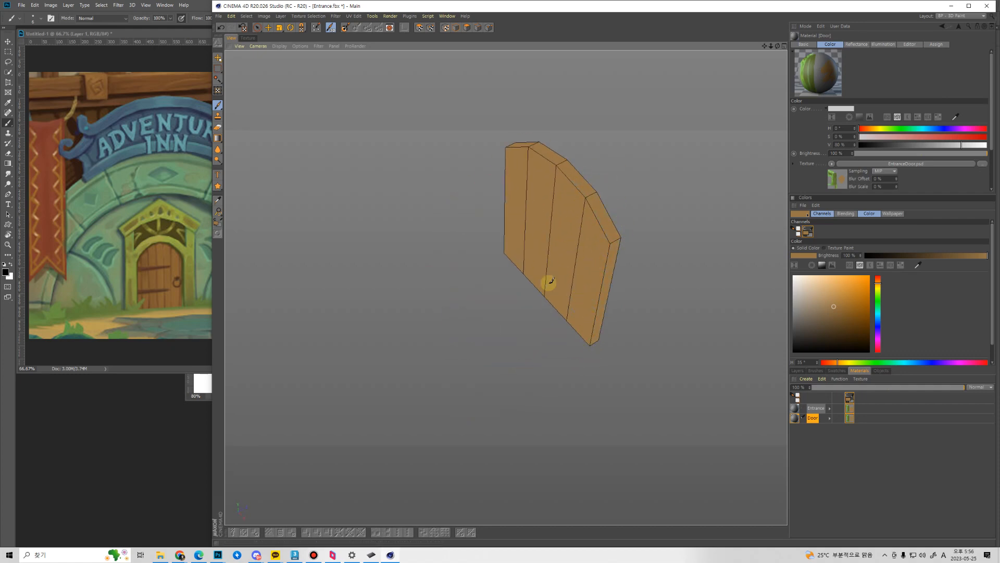
mouse_move(619, 318)
alt+mouse_down()
mouse_move(636, 301)
mouse_move(576, 282)
mouse_move(596, 272)
mouse_move(536, 302)
alt+mouse_up()
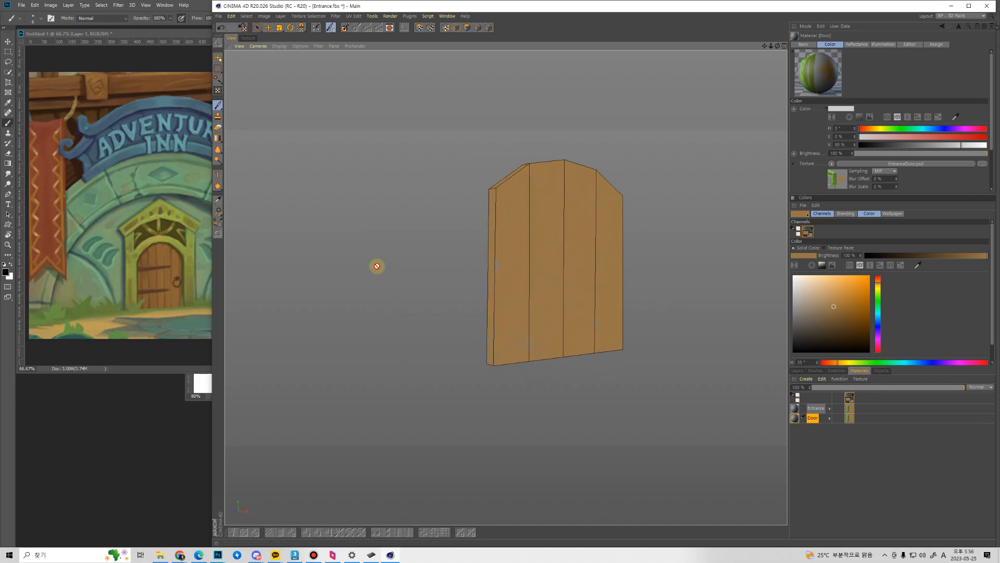
click(218, 108)
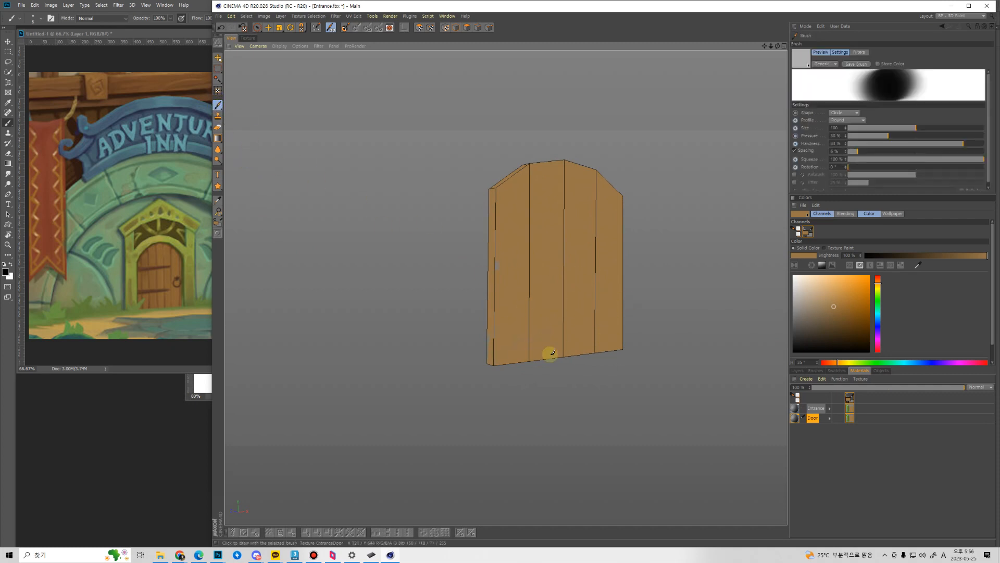
Pick a reddish brown (hue 16°) and shade the lower half of the door's front planks with soft strokes.
click(878, 281)
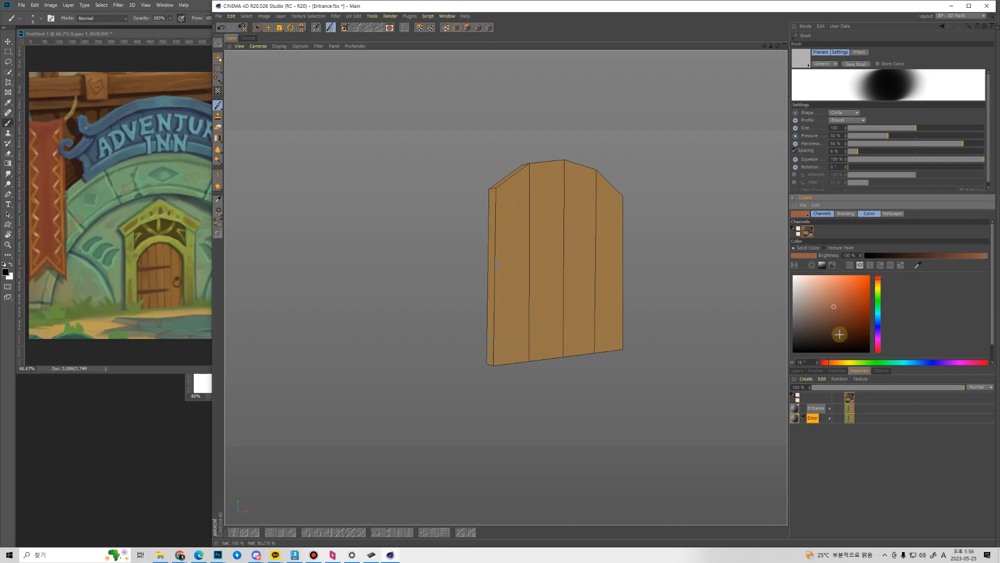
click(838, 318)
drag(513, 257, 504, 361)
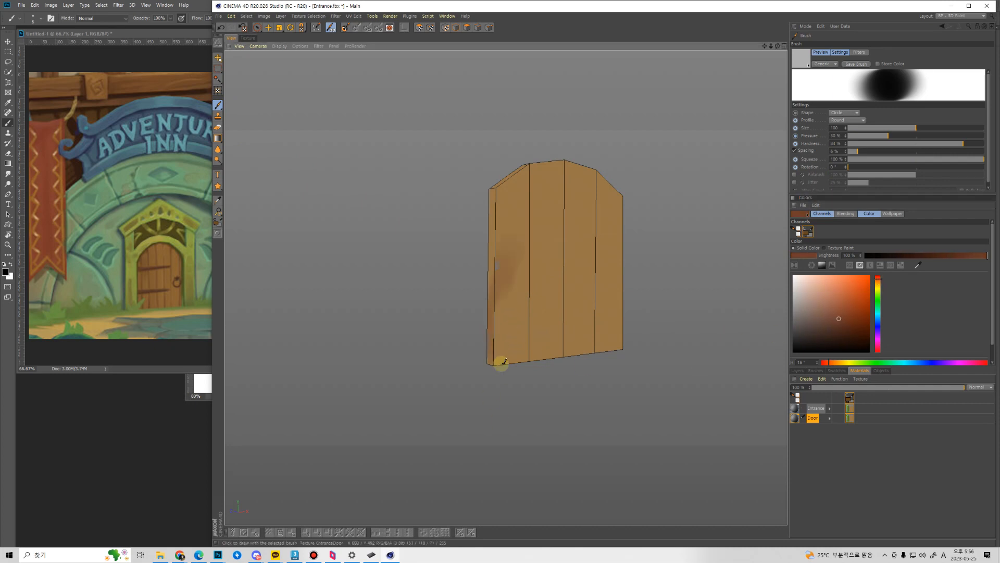
drag(511, 311, 496, 352)
drag(544, 308, 536, 351)
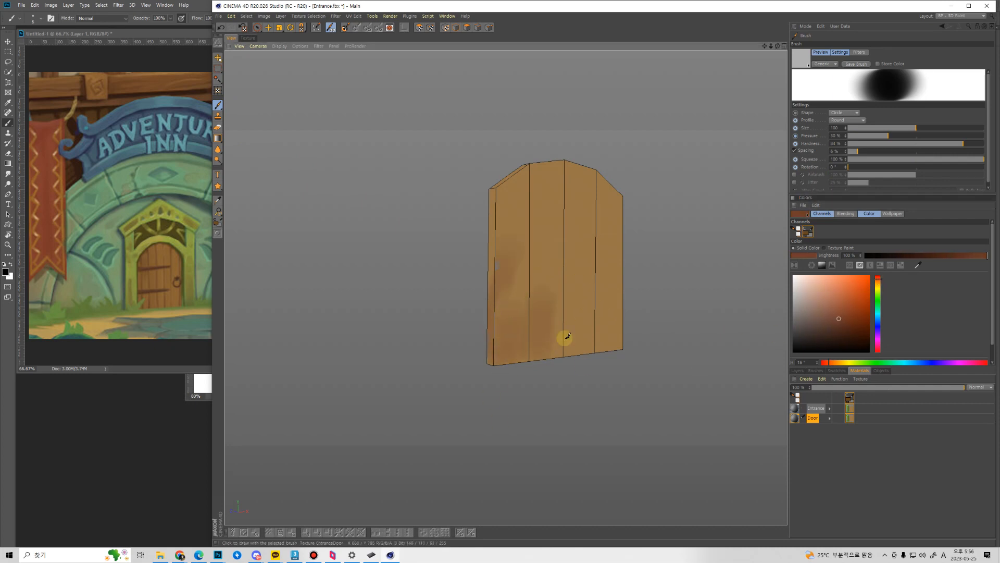
mouse_move(583, 244)
mouse_down()
mouse_move(566, 338)
mouse_move(588, 344)
mouse_up()
drag(583, 266, 593, 338)
drag(611, 305, 598, 346)
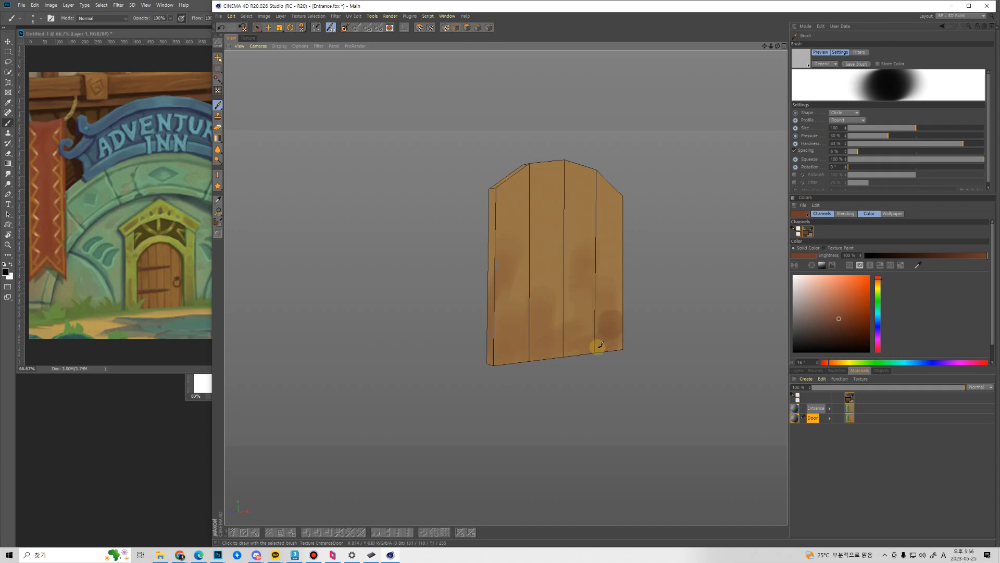
key(ctrl+z)
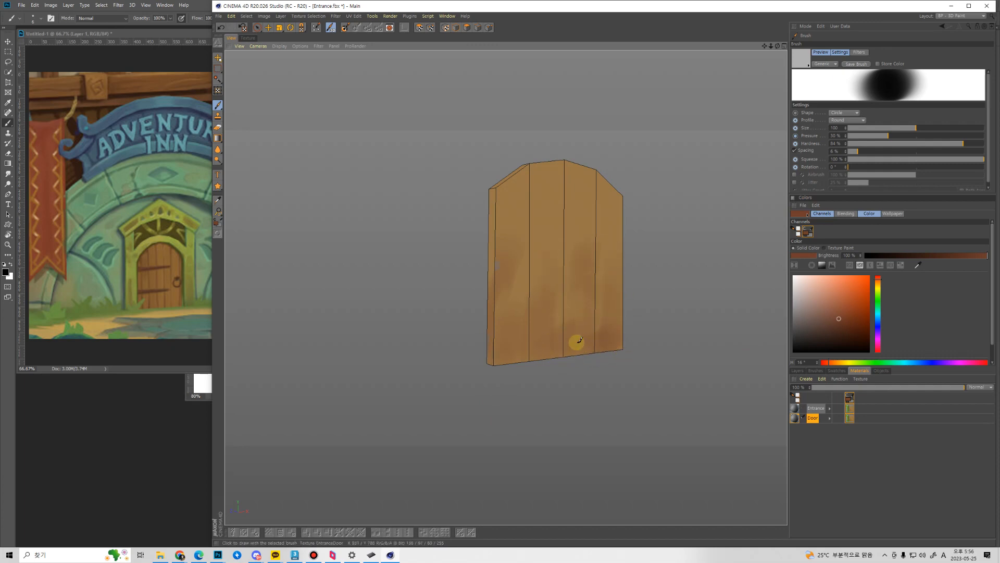
Pick a light yellow ochre (hue 42°) and brighten the upper part of the door's front planks.
alt+drag(558, 227, 582, 237)
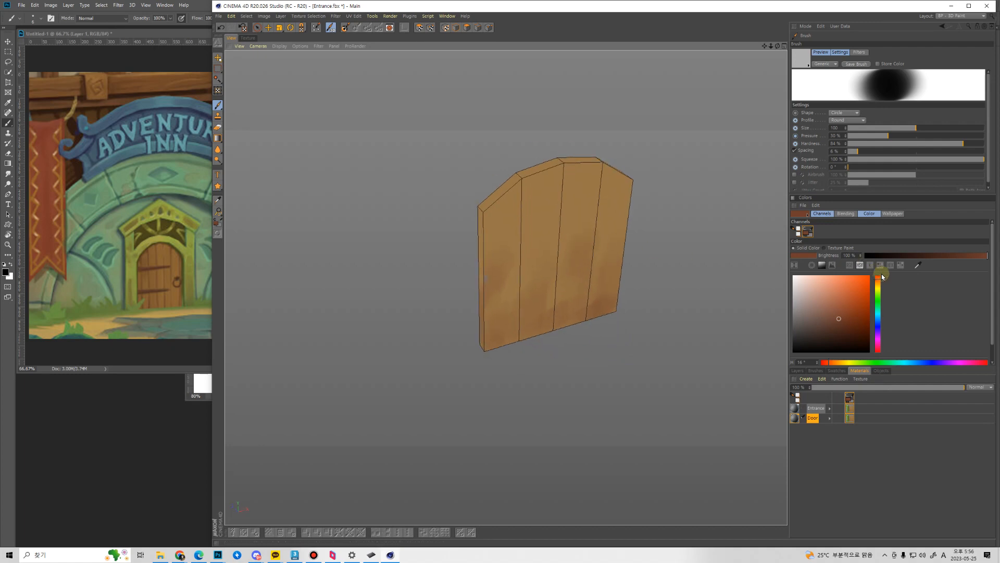
click(878, 285)
click(834, 285)
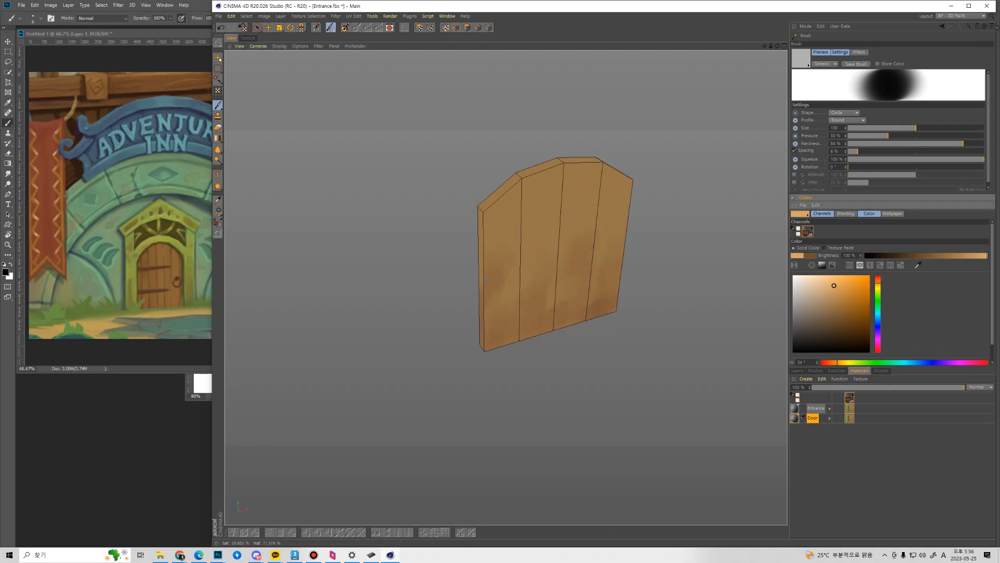
click(830, 285)
click(879, 285)
mouse_move(511, 232)
mouse_down()
mouse_move(560, 172)
mouse_move(519, 228)
mouse_move(571, 178)
mouse_move(603, 173)
mouse_move(564, 210)
mouse_up()
alt+drag(562, 272, 570, 245)
key(ctrl+z)
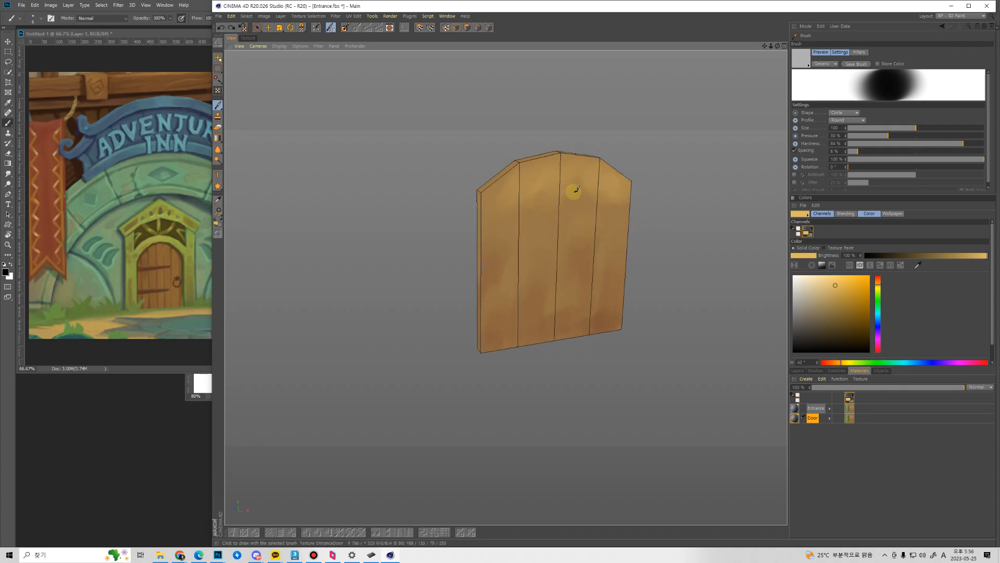
drag(621, 202, 611, 223)
alt+drag(546, 272, 574, 221)
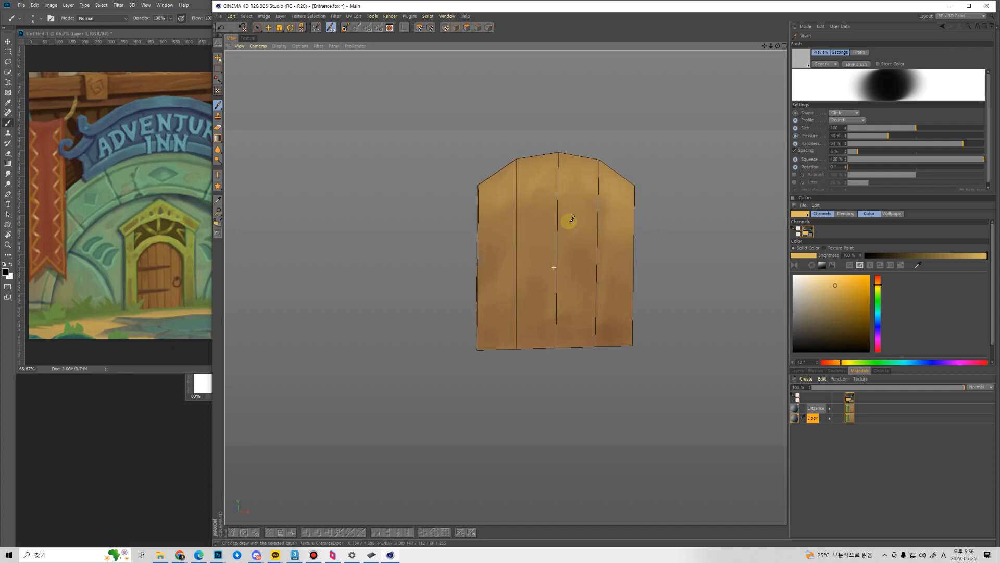
Sample a mid ochre from the door and soften the tonal transitions on the front planks, ending with brush size 100.
key(bracketleft)
key(bracketleft)
key(bracketleft)
key(bracketleft)
key(bracketleft)
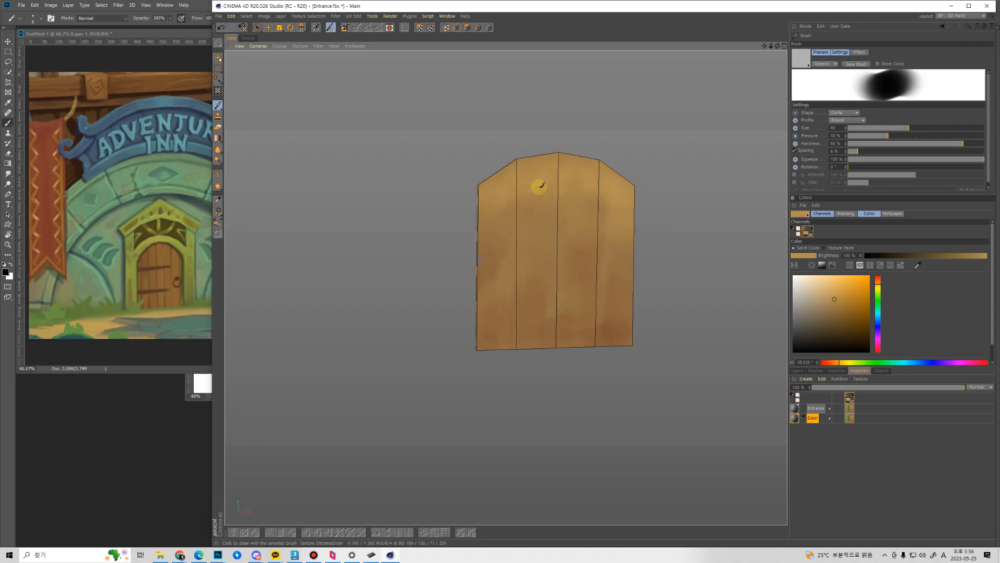
key(bracketright)
key(bracketright)
key(bracketright)
key(bracketright)
key(bracketright)
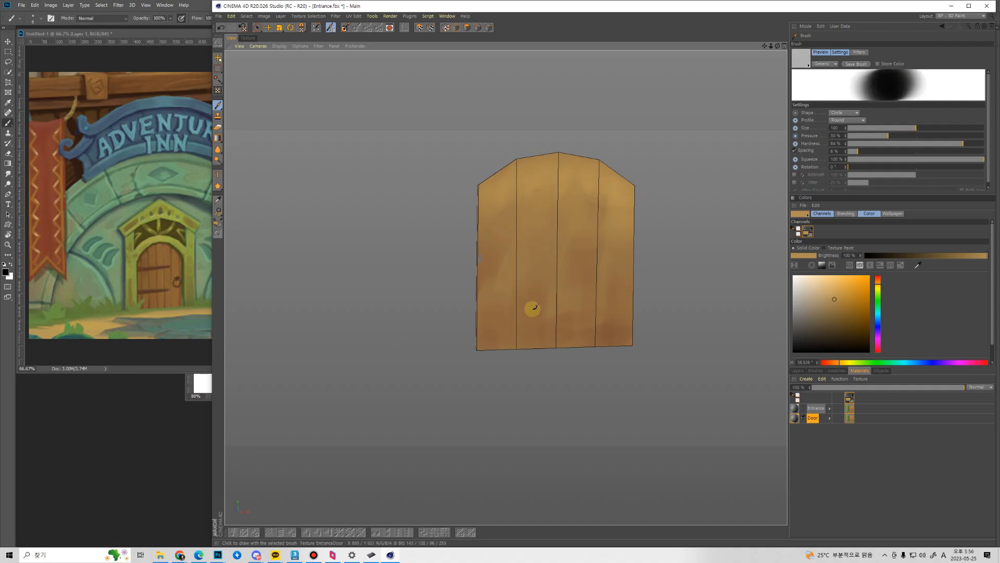
Blend the two rightmost planks into a smooth light-to-dark vertical gradient, using ochre and brown tones sampled from the door.
ctrl+click(564, 324)
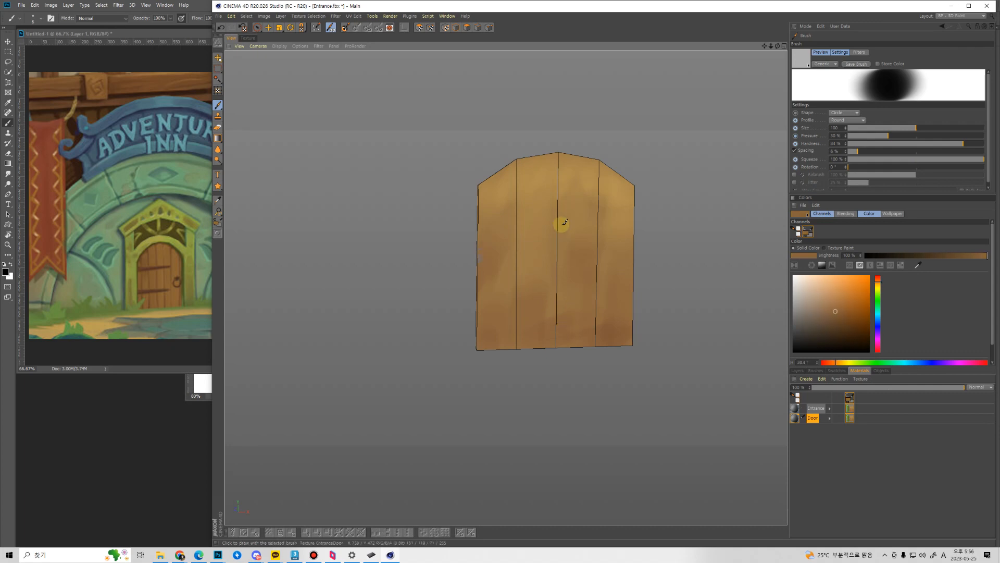
ctrl+click(589, 164)
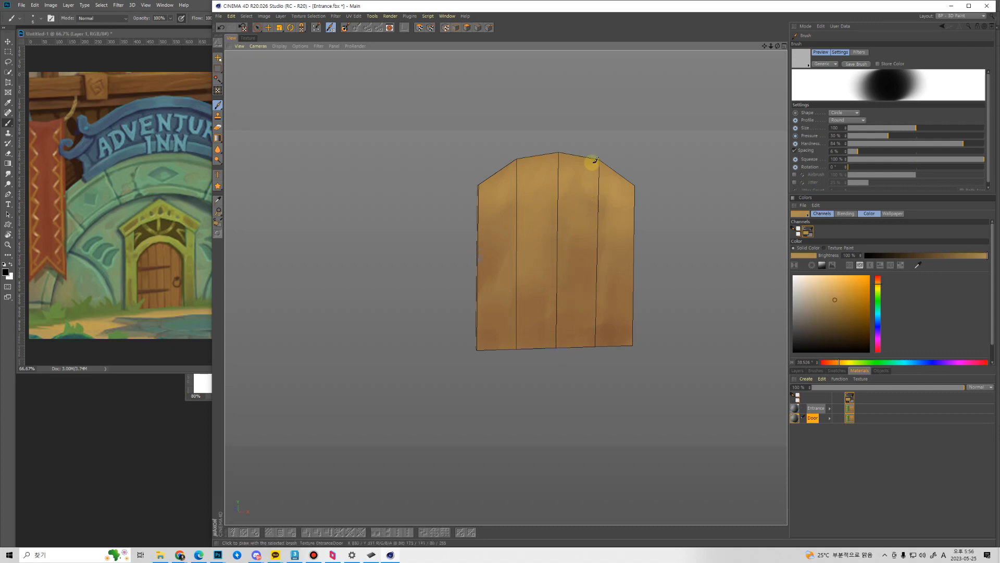
ctrl+click(614, 336)
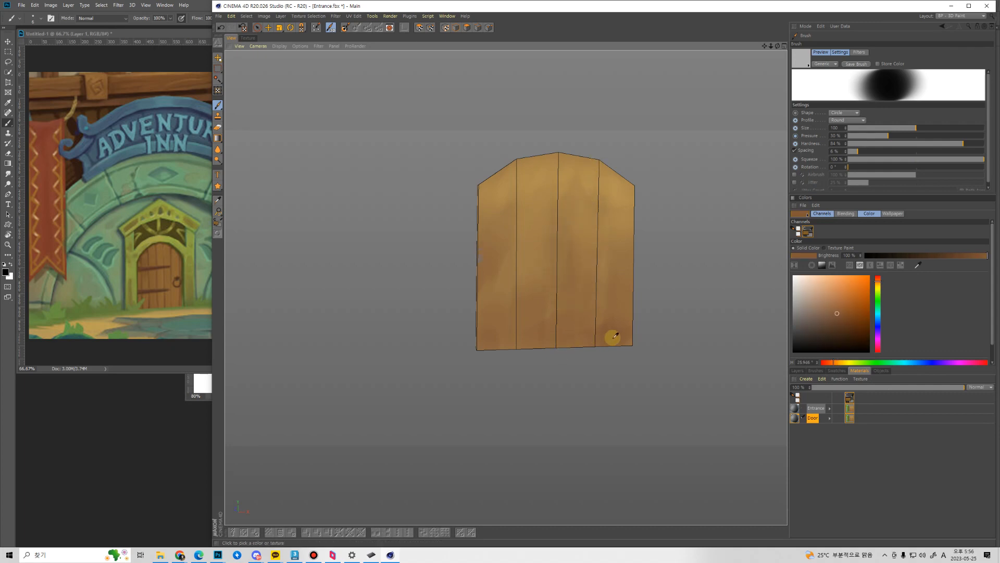
ctrl+click(614, 187)
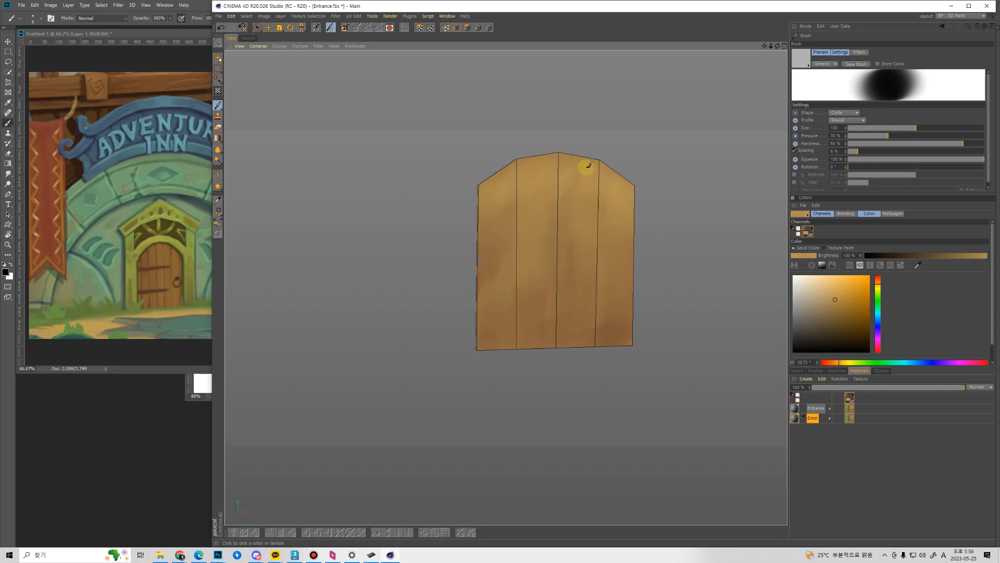
drag(588, 166, 599, 275)
ctrl+click(565, 172)
drag(566, 172, 562, 317)
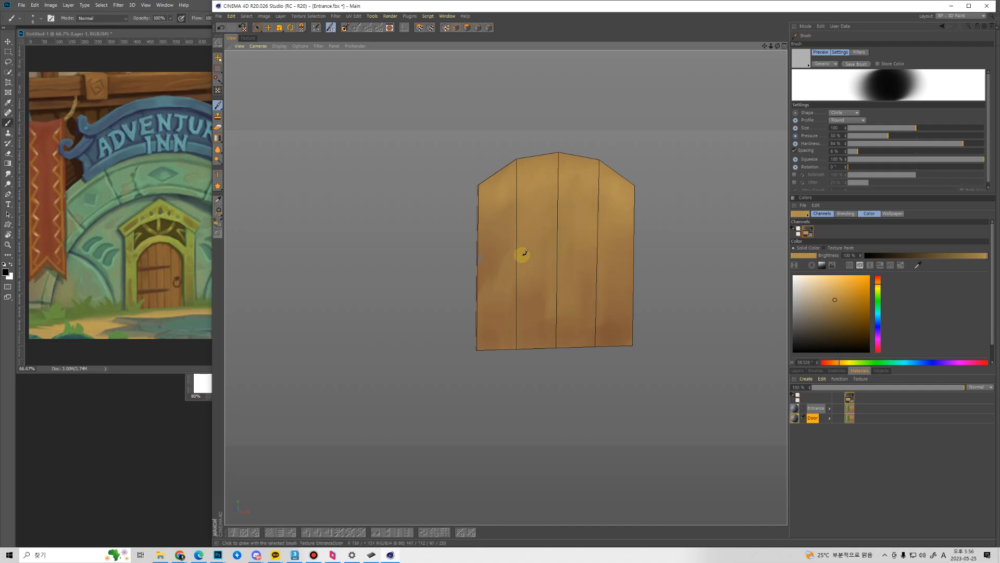
Smooth the leftmost plank's gradient with long strokes of light ochre from above and sampled brown from the lower edge.
drag(499, 185, 503, 356)
ctrl+click(528, 180)
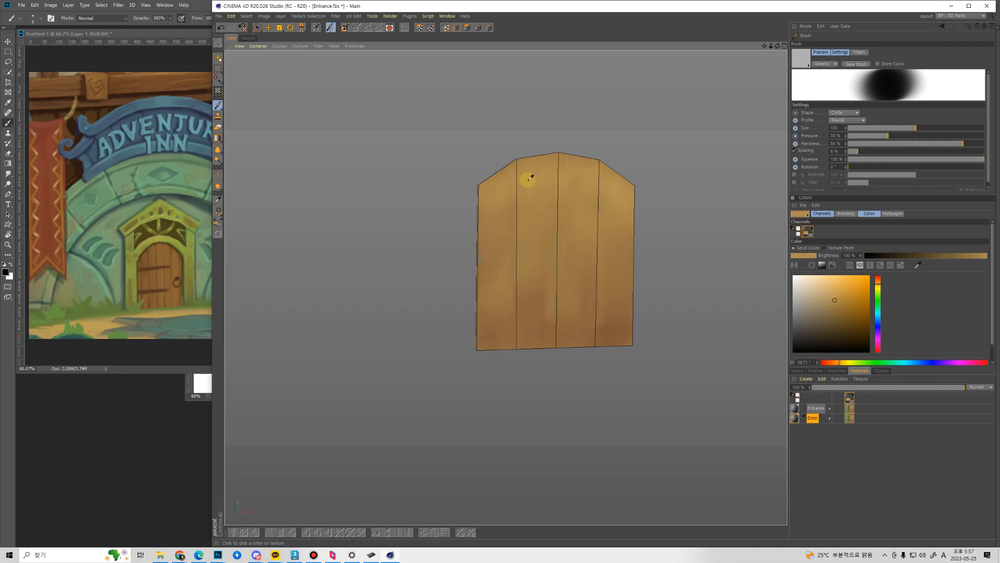
ctrl+click(495, 338)
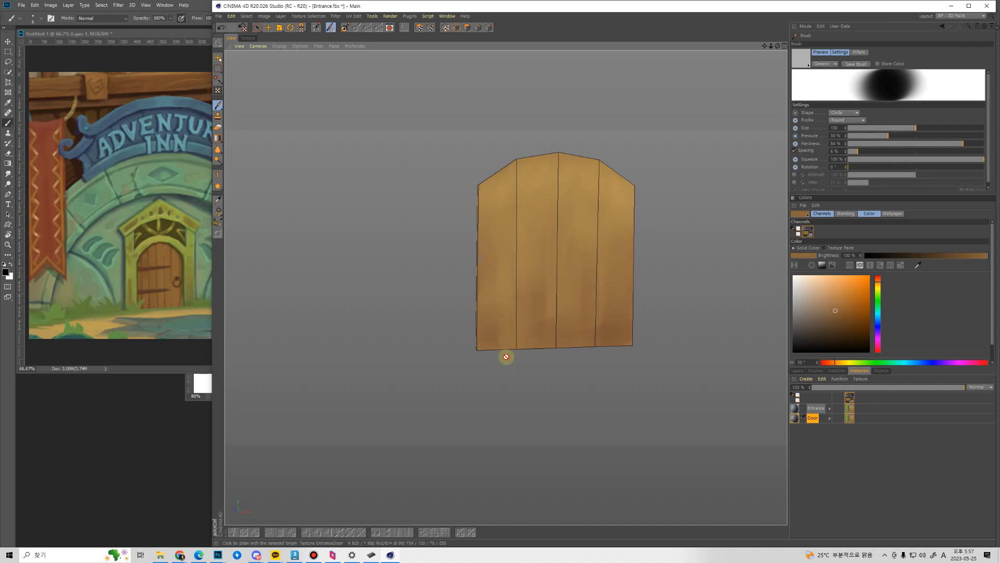
mouse_move(506, 359)
mouse_down()
mouse_move(520, 196)
mouse_move(488, 241)
mouse_up()
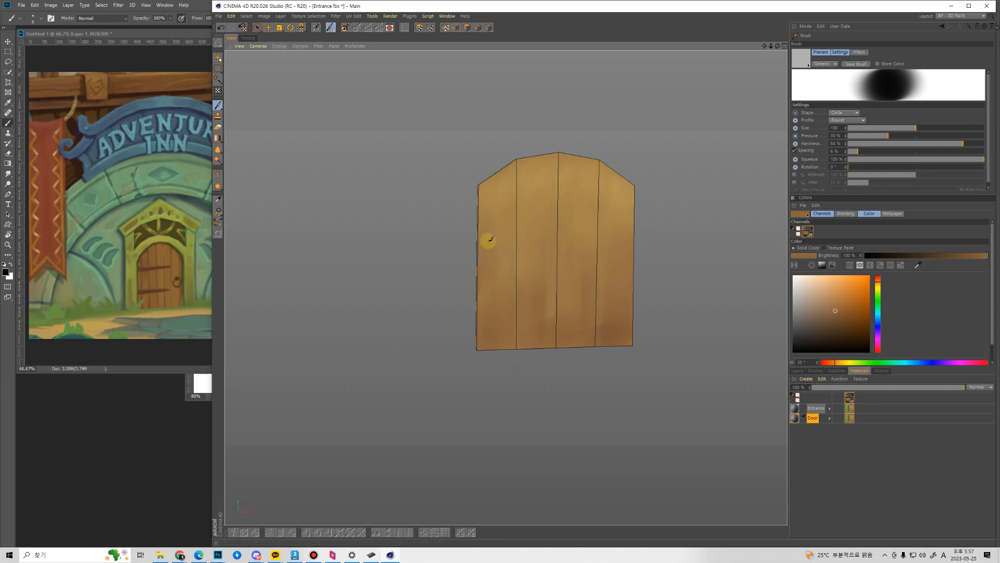
Even out the patchy lower area of the two middle planks with sampled ochre and brown.
ctrl+click(547, 257)
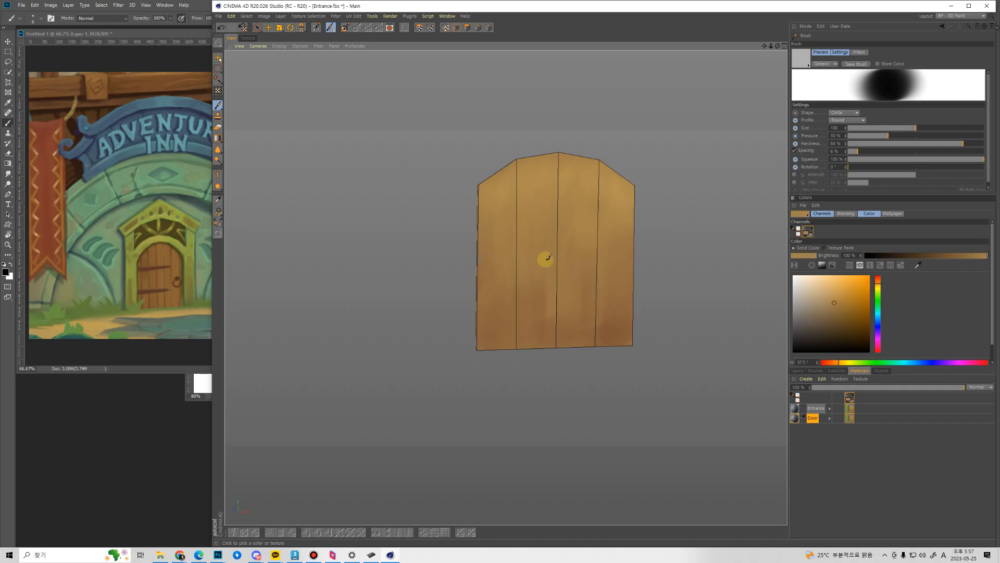
ctrl+click(562, 327)
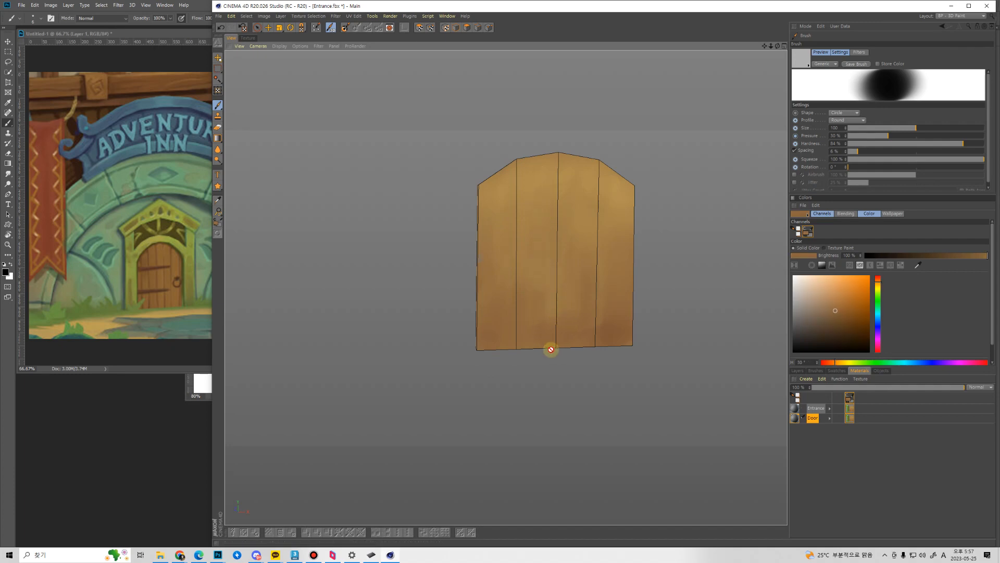
ctrl+click(574, 330)
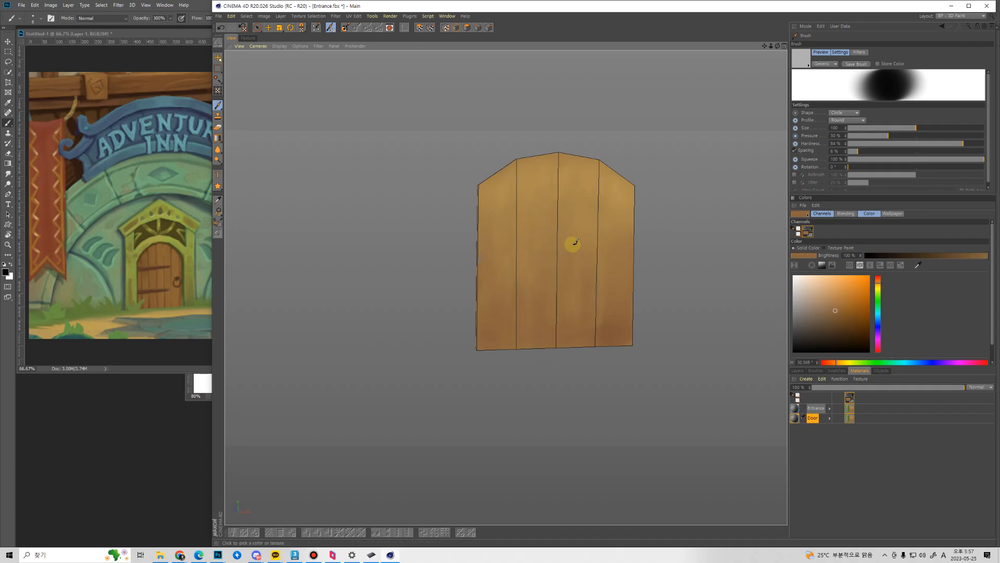
Reduce the brush size to 15, pick a dark reddish brown (hue 11°), and undo the last stroke.
alt+drag(572, 281, 580, 305)
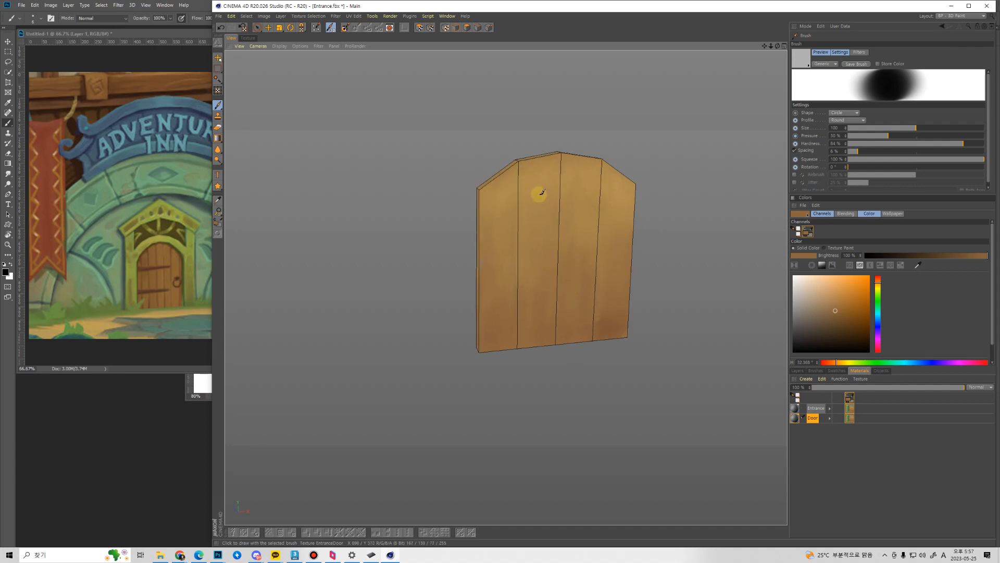
middle_drag(542, 192, 532, 196)
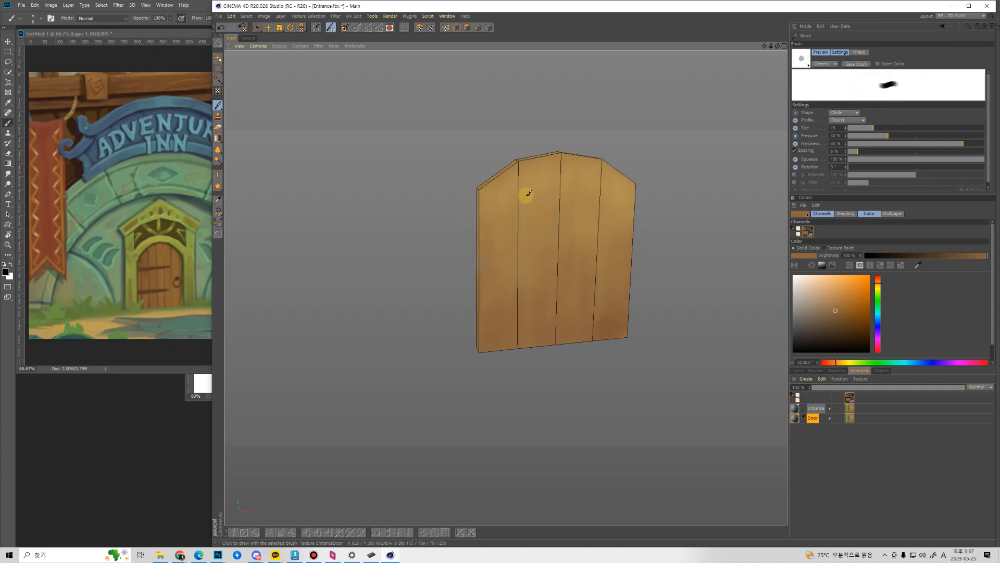
alt+drag(527, 192, 581, 300)
click(606, 338)
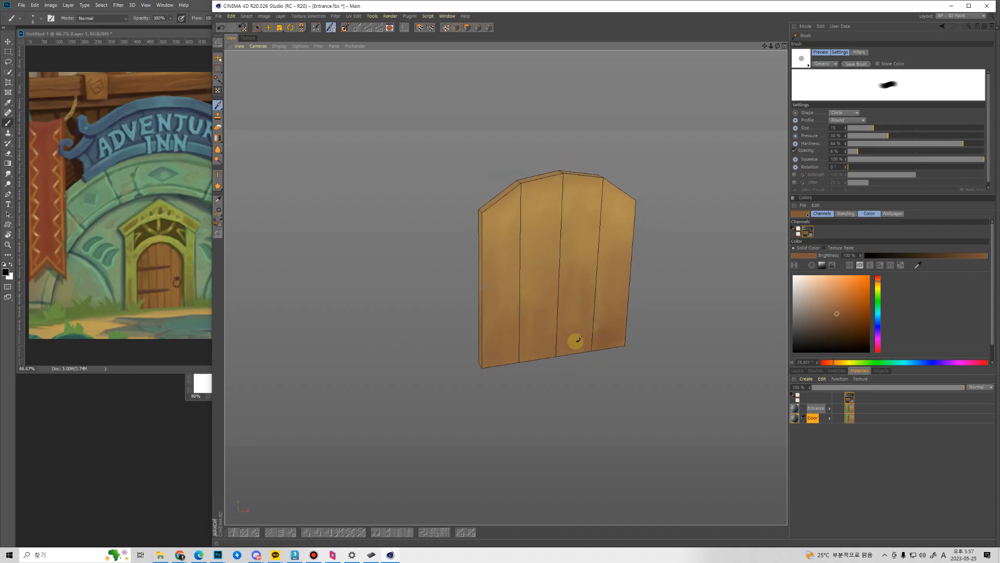
click(844, 319)
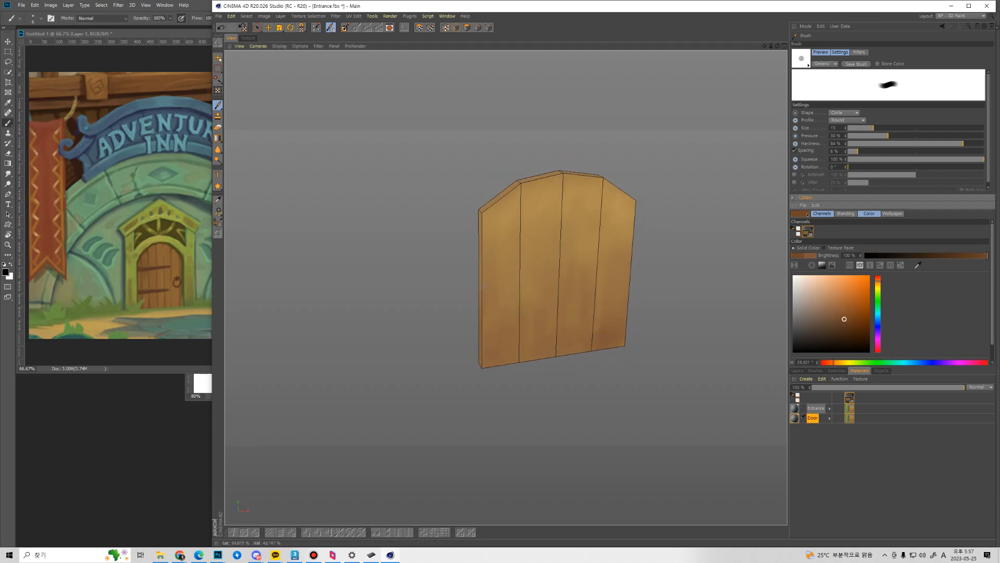
drag(880, 283, 879, 279)
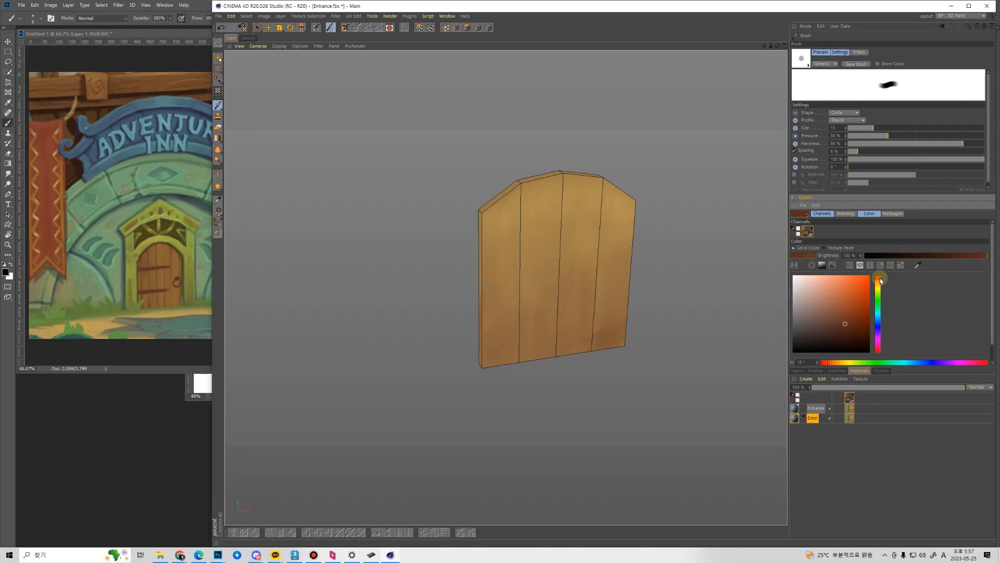
mouse_move(547, 239)
alt+mouse_down()
mouse_move(507, 201)
mouse_move(496, 237)
alt+mouse_up()
key(ctrl+z)
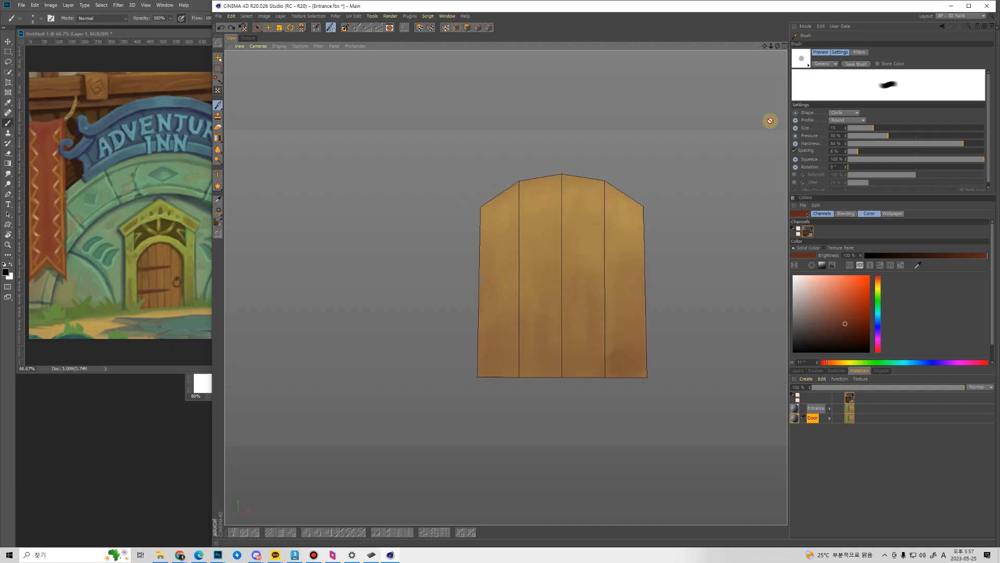
Lower the pen-pressure curve of the brush's Pressure, set the spacing to 8%, and test a stroke on the planks before undoing it.
click(798, 136)
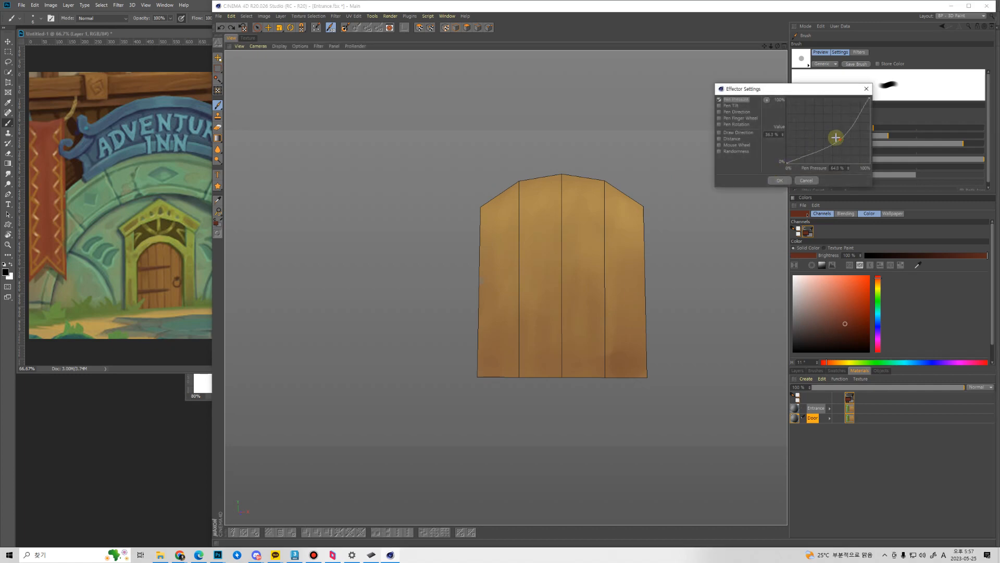
drag(839, 137, 836, 140)
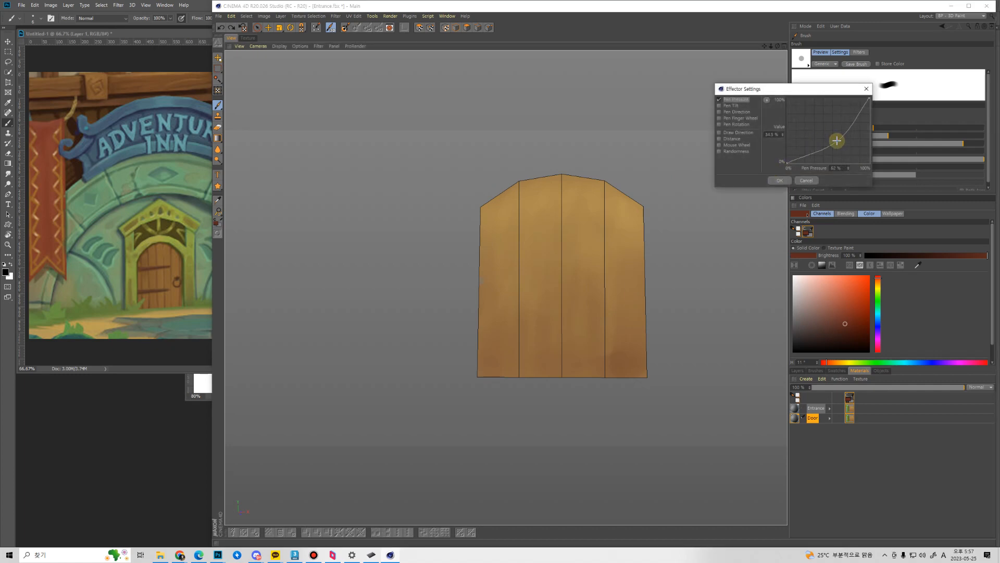
click(779, 181)
click(860, 151)
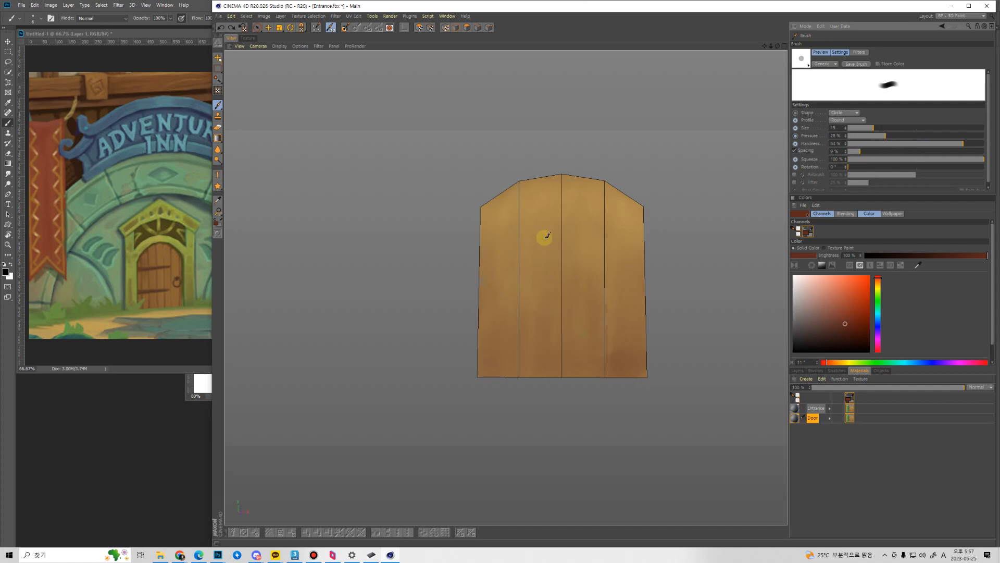
mouse_move(546, 229)
mouse_down()
mouse_move(544, 312)
mouse_move(586, 260)
mouse_up()
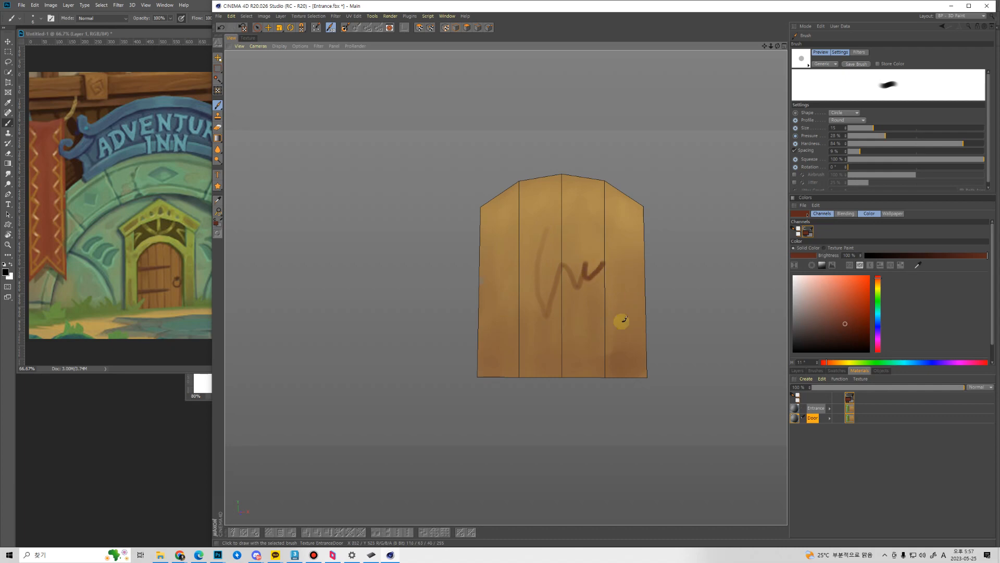
key(ctrl+z)
Check the pen's tip feel and pressure settings in the Wacom tablet properties, and return to the door in Cinema 4D.
click(370, 555)
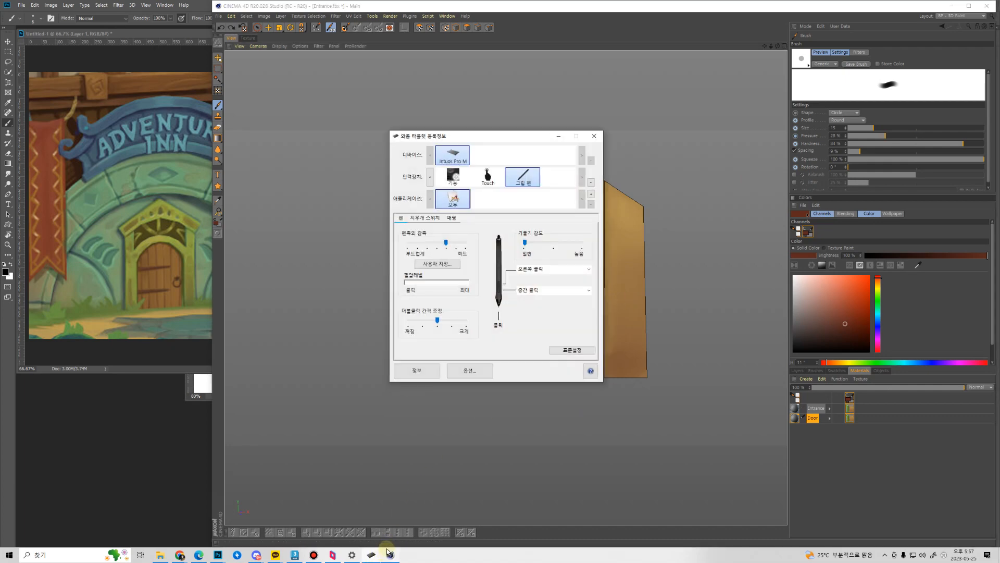
click(559, 136)
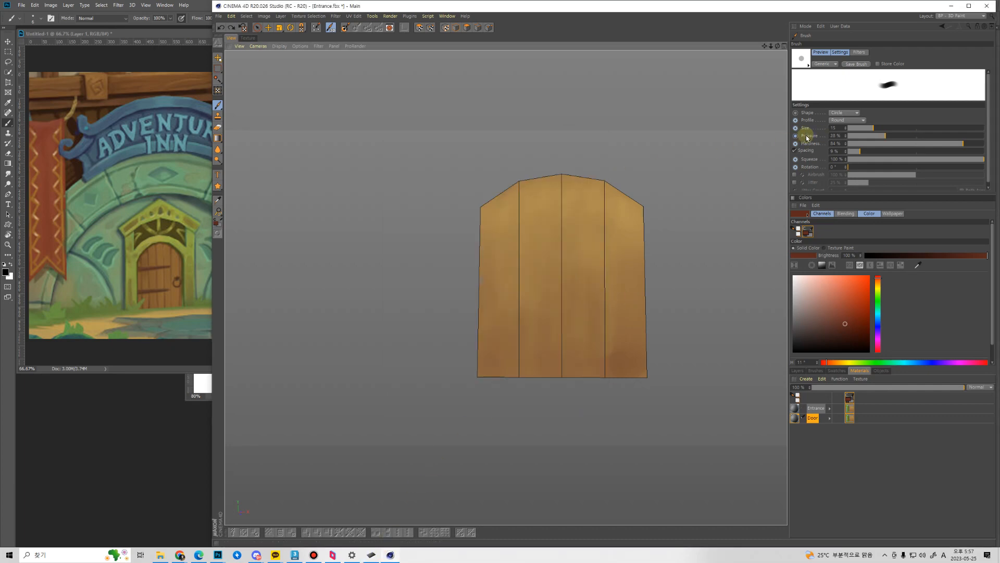
alt+drag(701, 278, 602, 257)
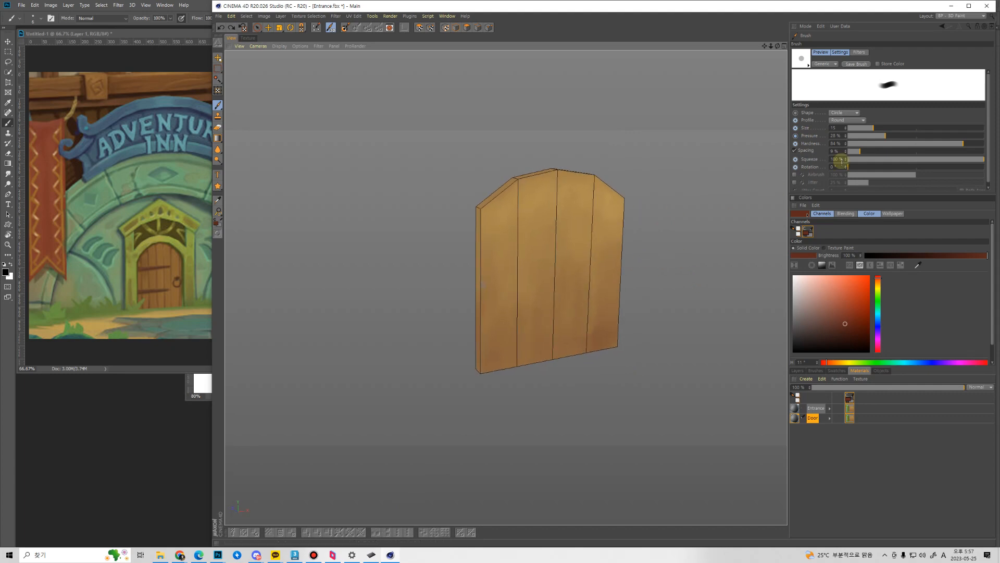
Increase the brush spacing slightly, then try dark strokes across and down the door's planks and undo them.
drag(860, 154, 868, 153)
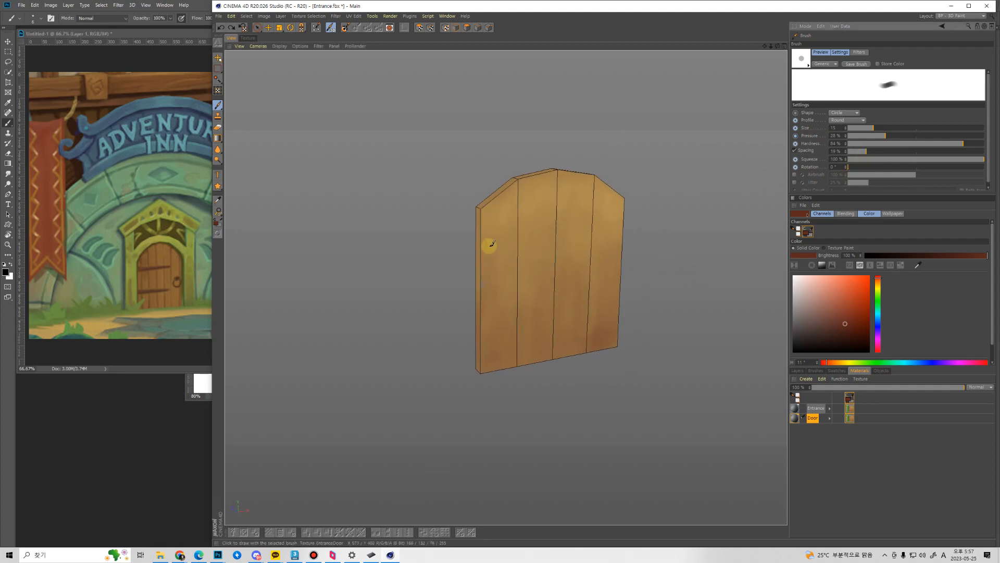
mouse_move(495, 238)
mouse_down()
mouse_move(507, 272)
mouse_move(592, 273)
mouse_move(606, 263)
mouse_up()
key(ctrl+z)
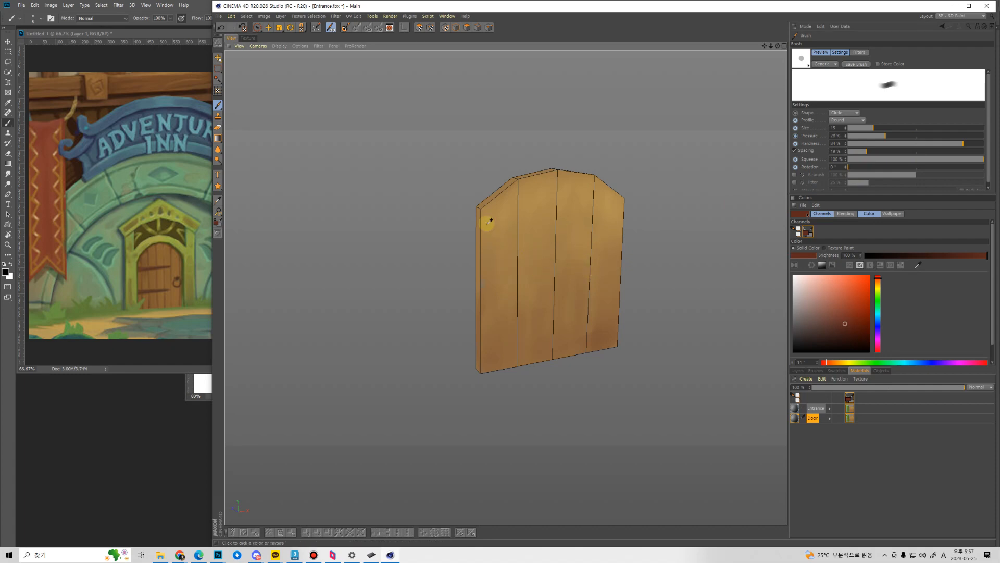
mouse_move(528, 223)
alt+mouse_down()
mouse_move(510, 182)
mouse_move(517, 247)
alt+mouse_up()
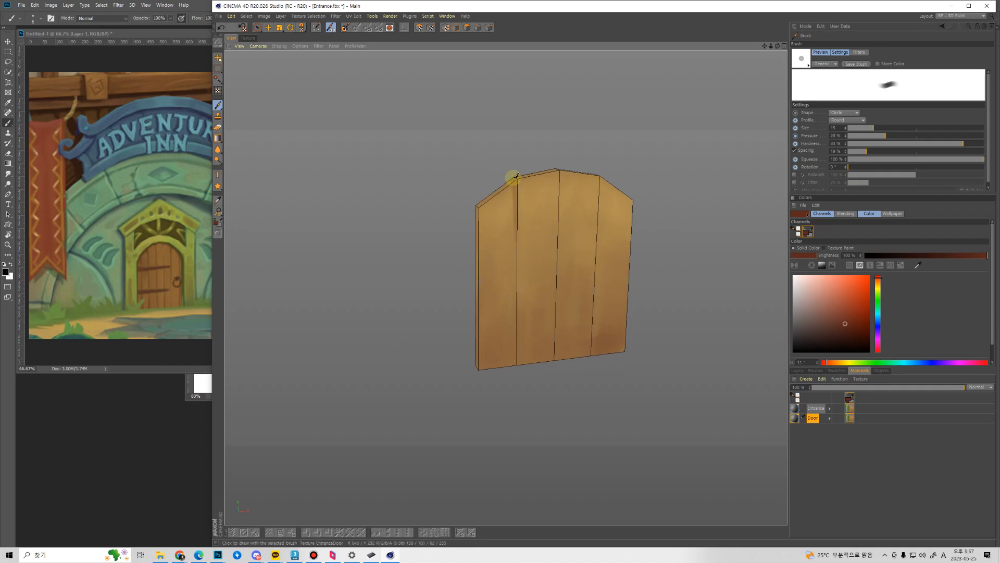
drag(515, 179, 511, 255)
key(ctrl+z)
key(ctrl+z)
Paint dark reddish-brown vertical grain streaks down the door's planks and a dark line along the bottom edge of the front.
drag(497, 184, 502, 233)
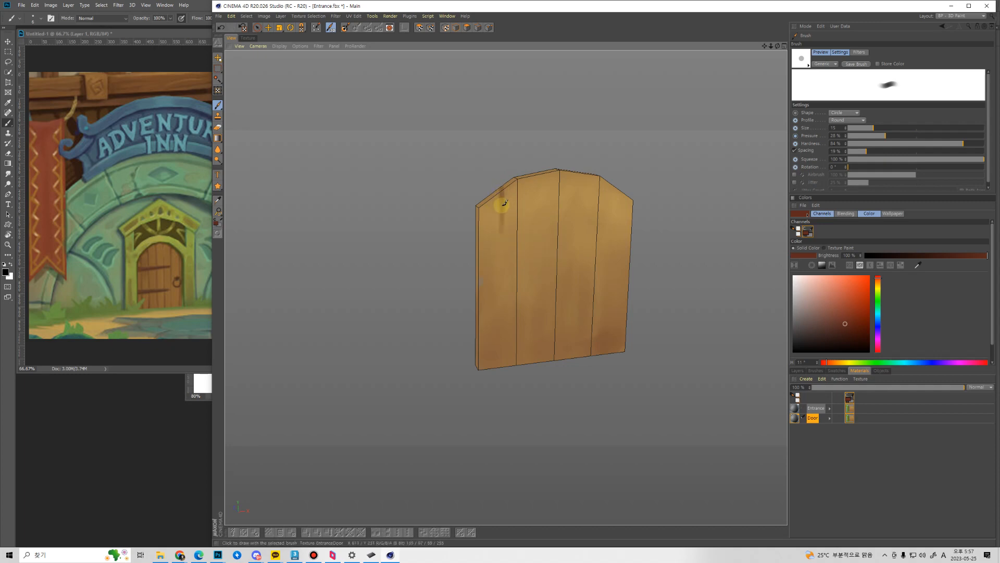
drag(501, 189, 502, 333)
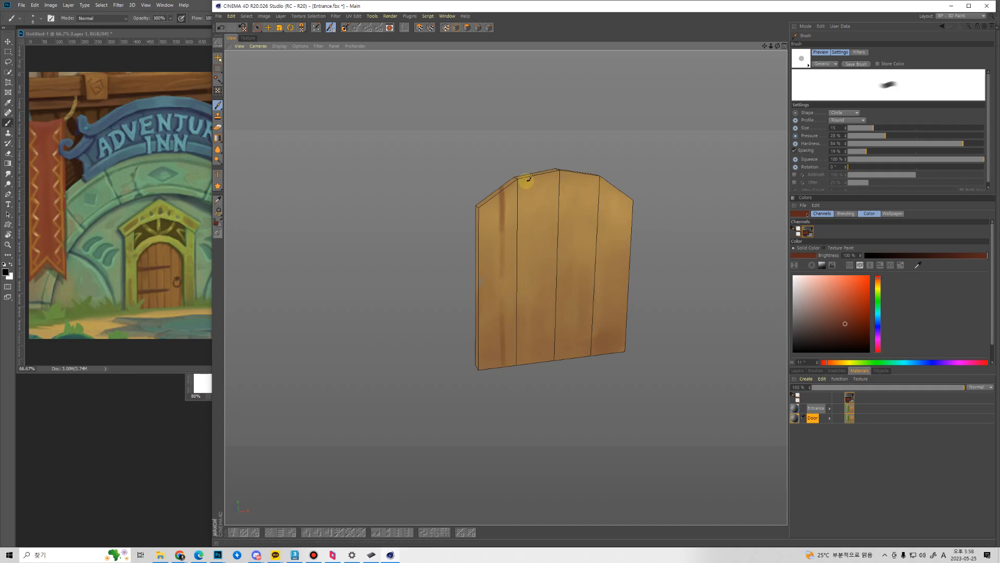
drag(530, 171, 527, 254)
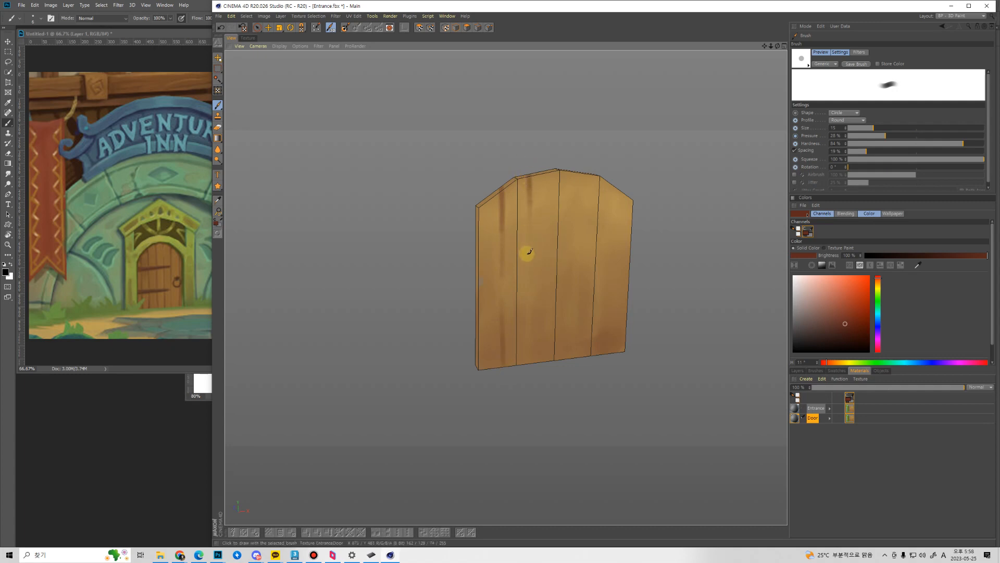
click(525, 338)
key(ctrl+z)
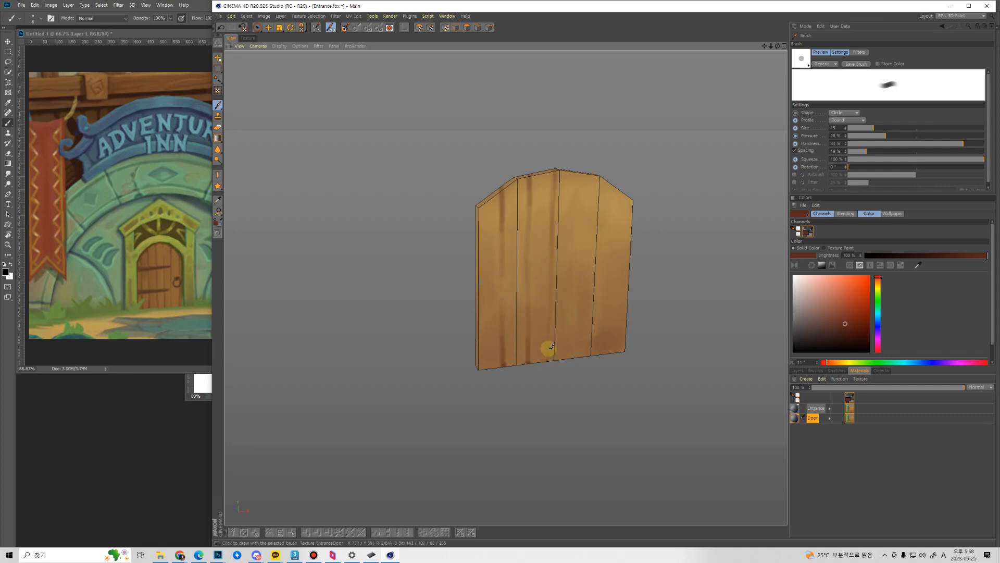
alt+drag(577, 290, 540, 202)
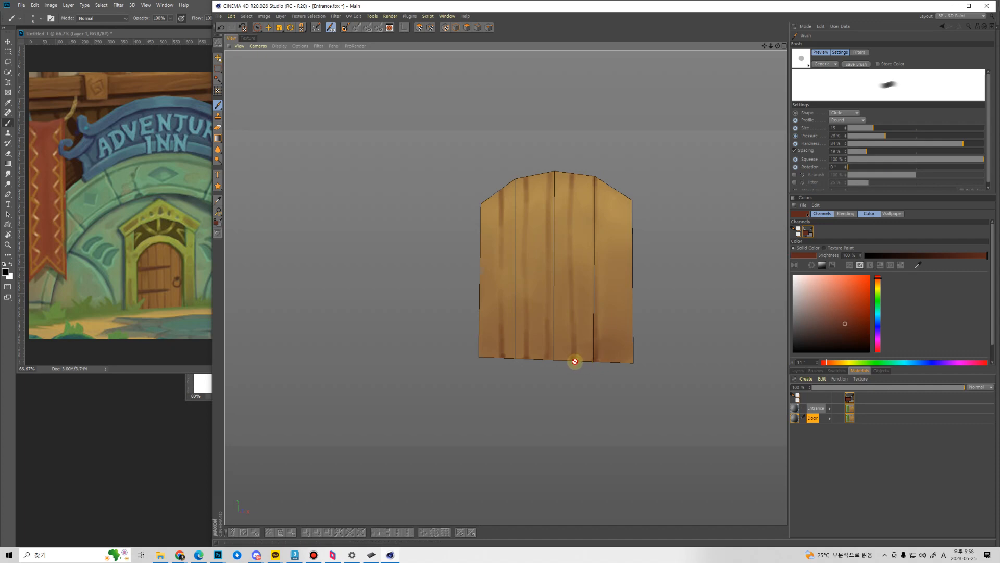
alt+drag(563, 387, 567, 368)
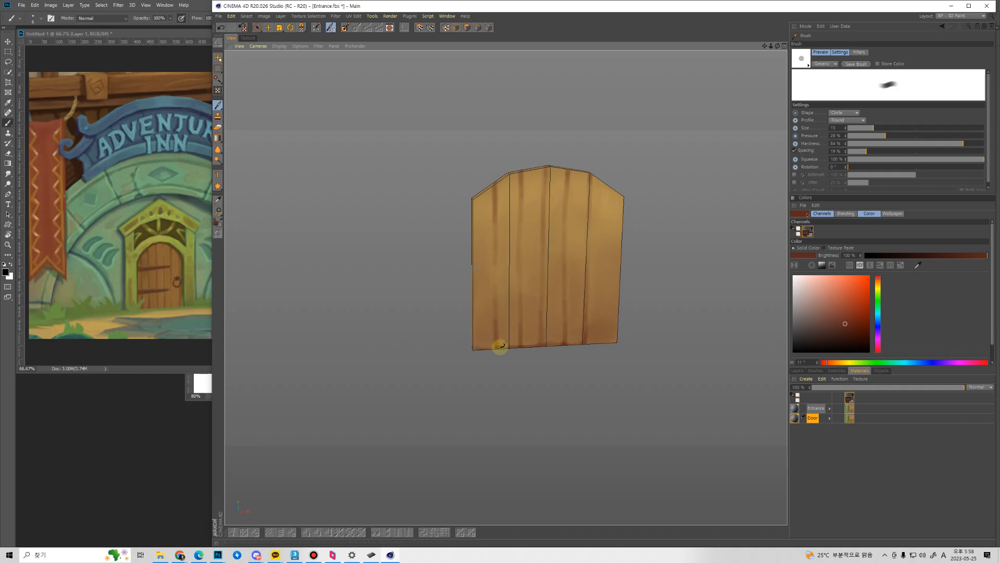
Shade the narrow left side face of the door with dark reddish brown.
alt+drag(464, 312, 506, 336)
alt+middle_drag(474, 299, 505, 313)
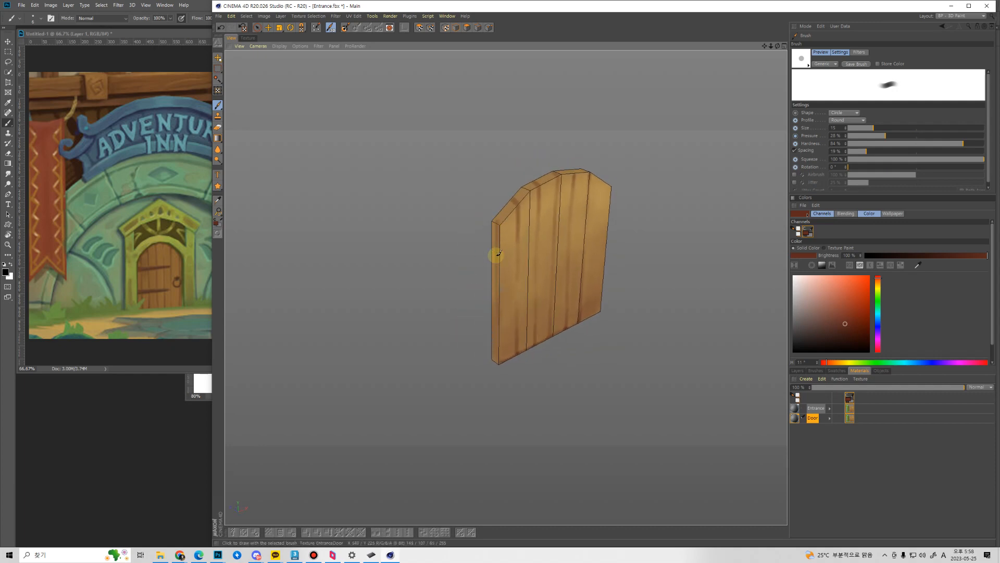
mouse_move(498, 282)
mouse_down()
mouse_move(493, 265)
mouse_move(492, 322)
mouse_move(497, 245)
mouse_move(500, 323)
mouse_up()
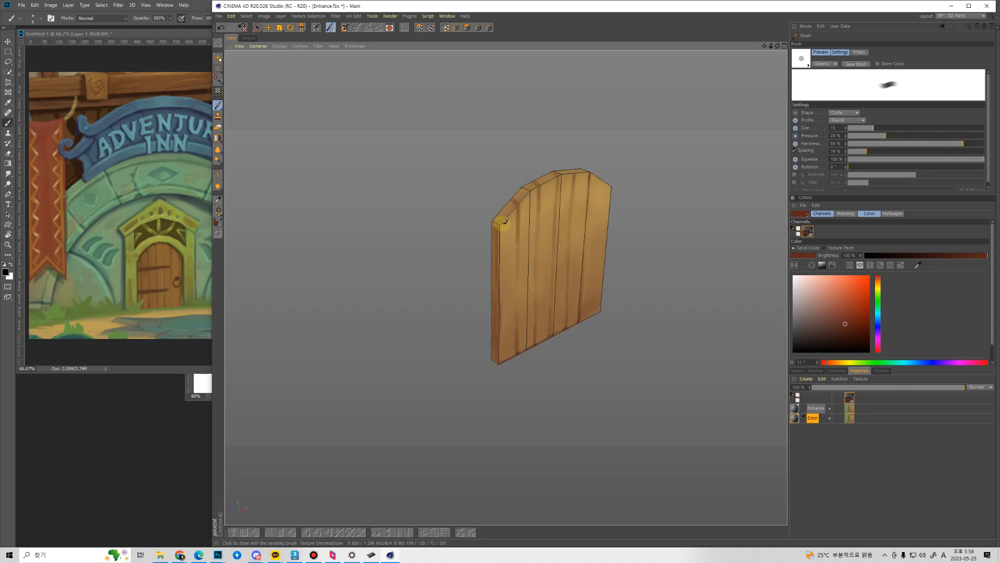
Enlarge the brush to size 35 and darken the door's arched top rim with reddish brown.
mouse_move(514, 198)
alt+mouse_down()
mouse_move(464, 241)
mouse_move(538, 234)
mouse_move(546, 256)
alt+mouse_up()
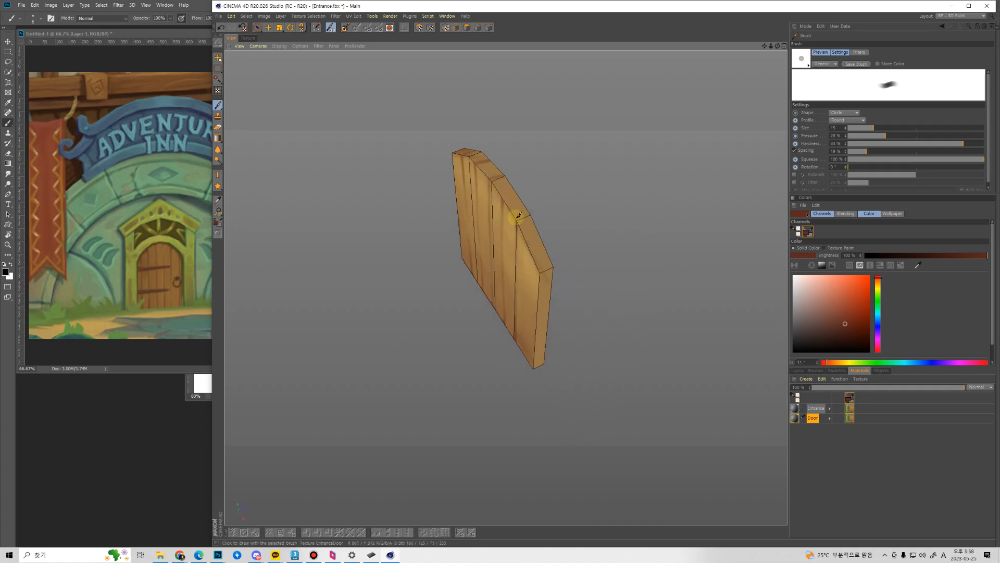
key(bracketright)
key(bracketright)
key(bracketright)
key(bracketright)
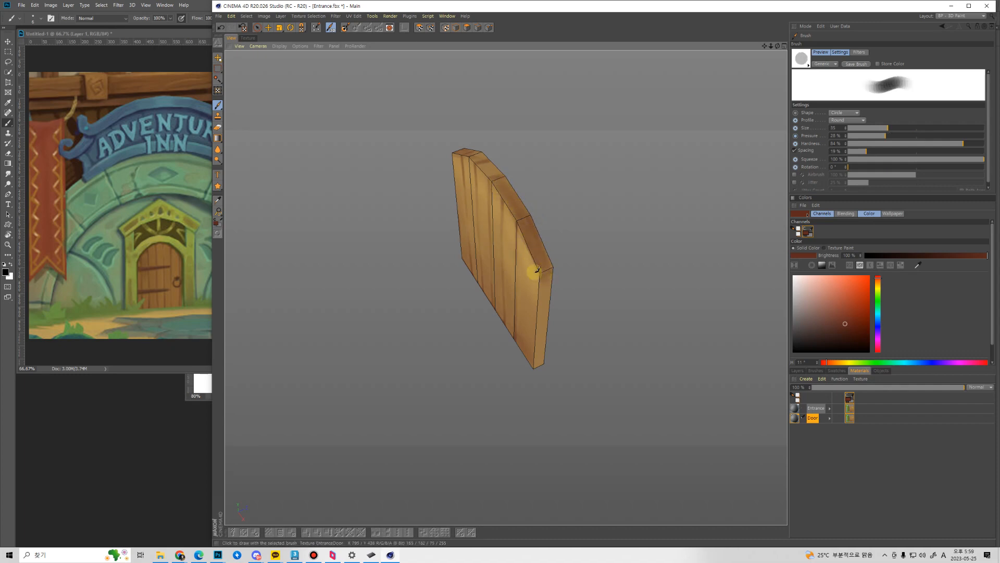
mouse_move(533, 260)
alt+mouse_down()
mouse_move(564, 265)
mouse_move(553, 209)
mouse_move(580, 117)
alt+mouse_up()
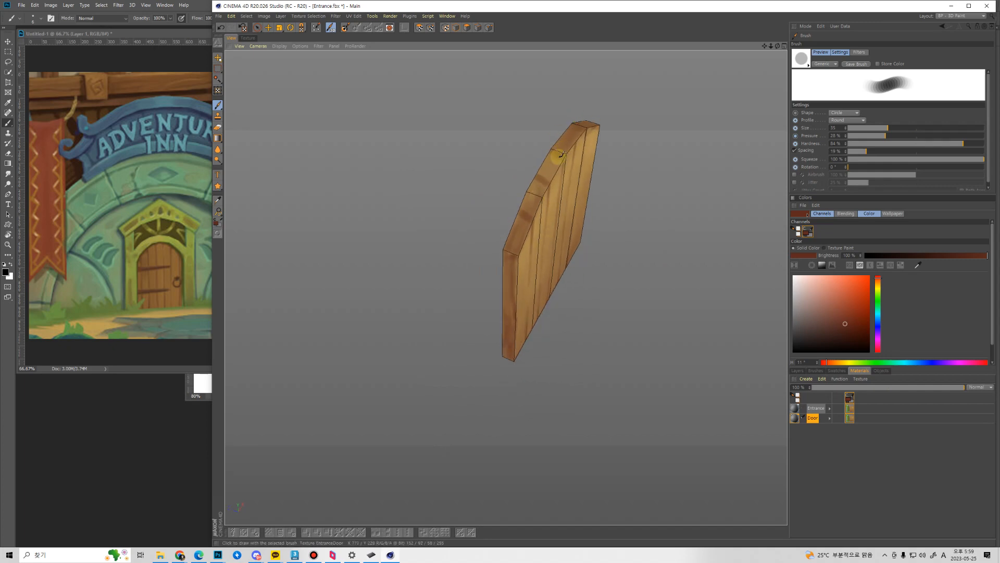
mouse_move(561, 153)
mouse_down()
mouse_move(517, 212)
mouse_move(528, 208)
mouse_move(530, 168)
mouse_up()
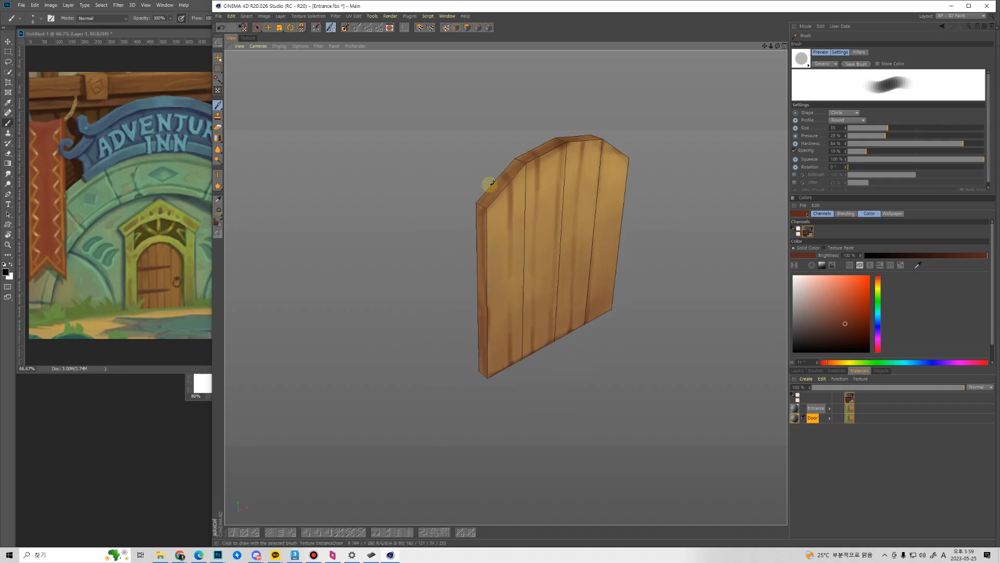
Reduce the brush size to 20 and darken the rim's edges, the front outline and the right side face.
key(bracketleft)
key(bracketleft)
key(bracketleft)
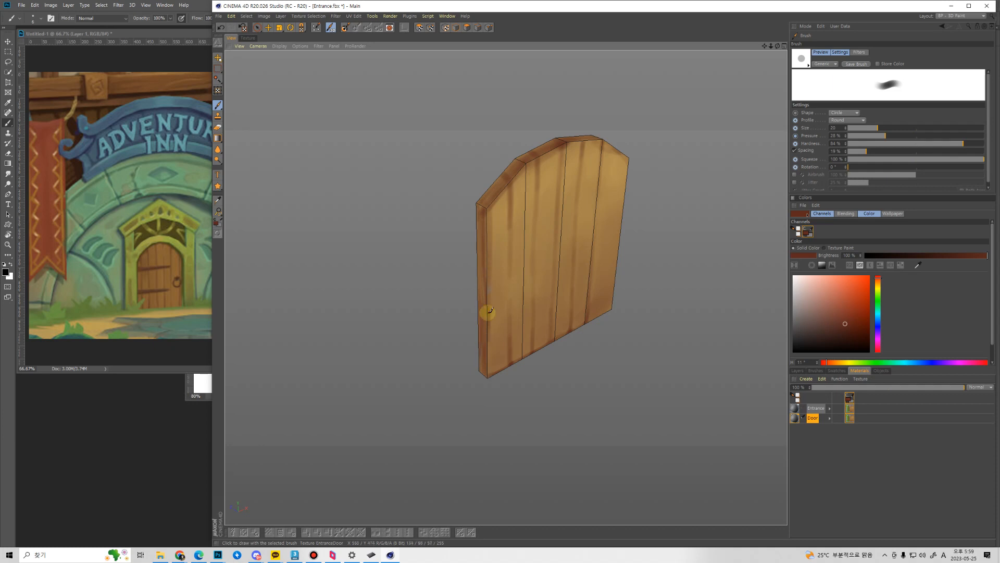
mouse_move(588, 255)
alt+mouse_down()
mouse_move(555, 281)
mouse_move(565, 282)
mouse_move(572, 173)
alt+mouse_up()
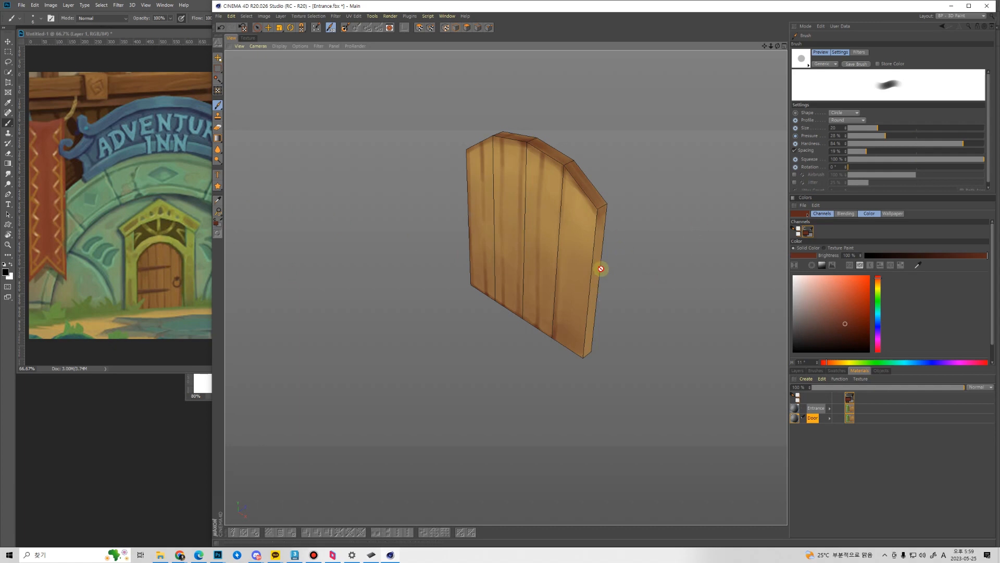
alt+drag(601, 268, 597, 230)
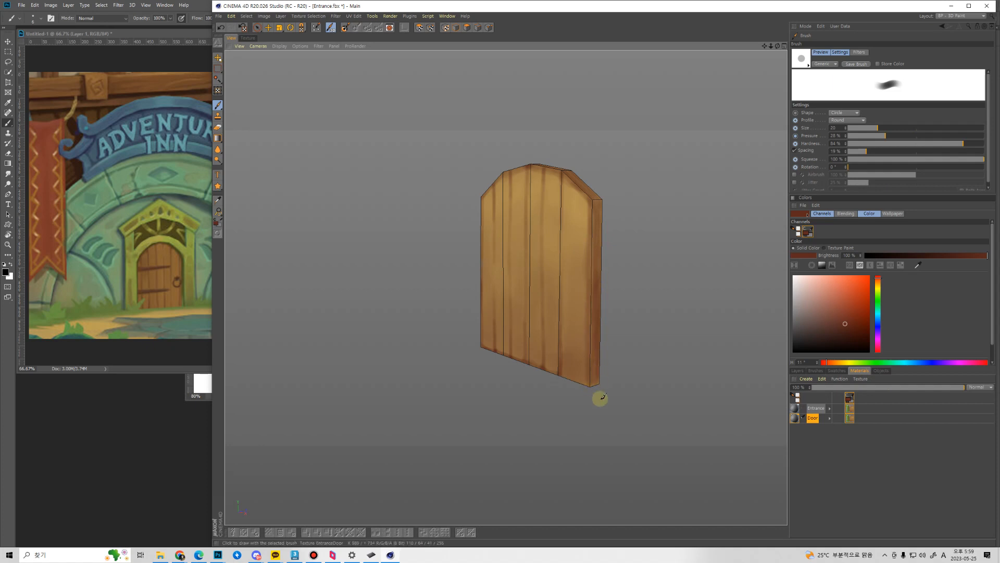
Use a smaller brush to paint thin reddish-brown wood grain lines on the rightmost plank and across the other planks.
alt+drag(598, 398, 664, 404)
key(bracketleft)
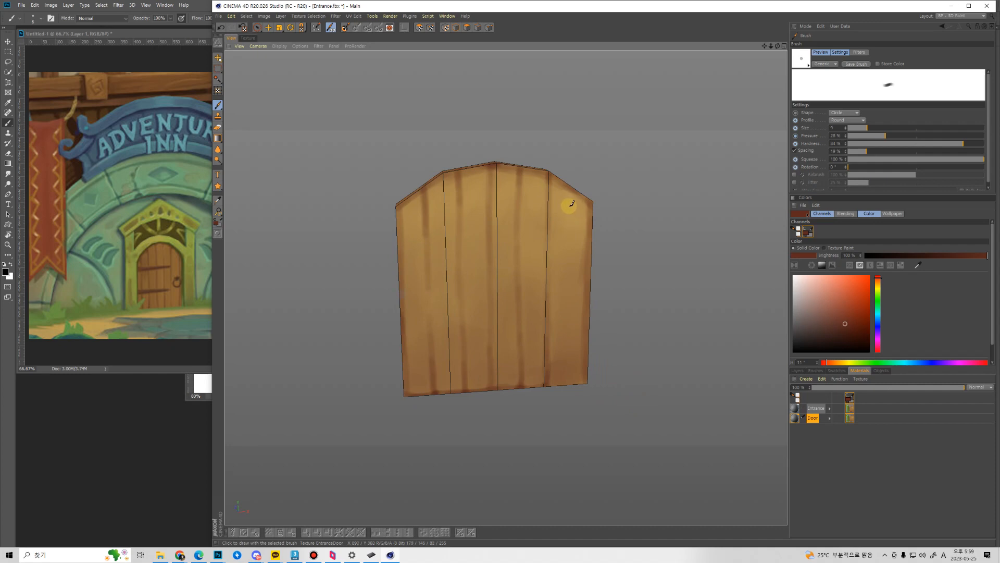
drag(574, 183, 573, 248)
key(ctrl+z)
mouse_move(576, 182)
mouse_down()
mouse_move(572, 255)
mouse_move(572, 245)
mouse_up()
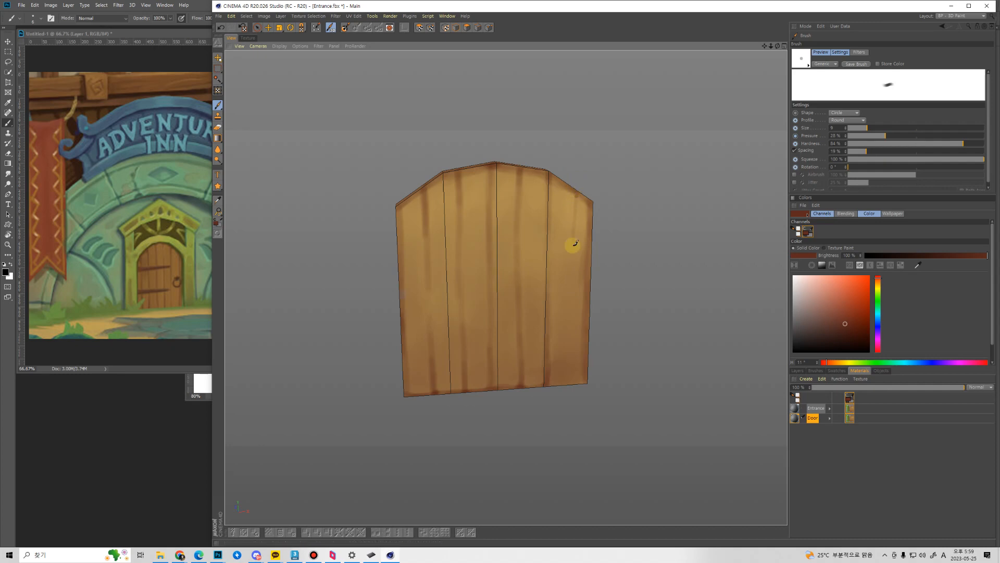
drag(575, 196, 571, 330)
drag(574, 228, 567, 370)
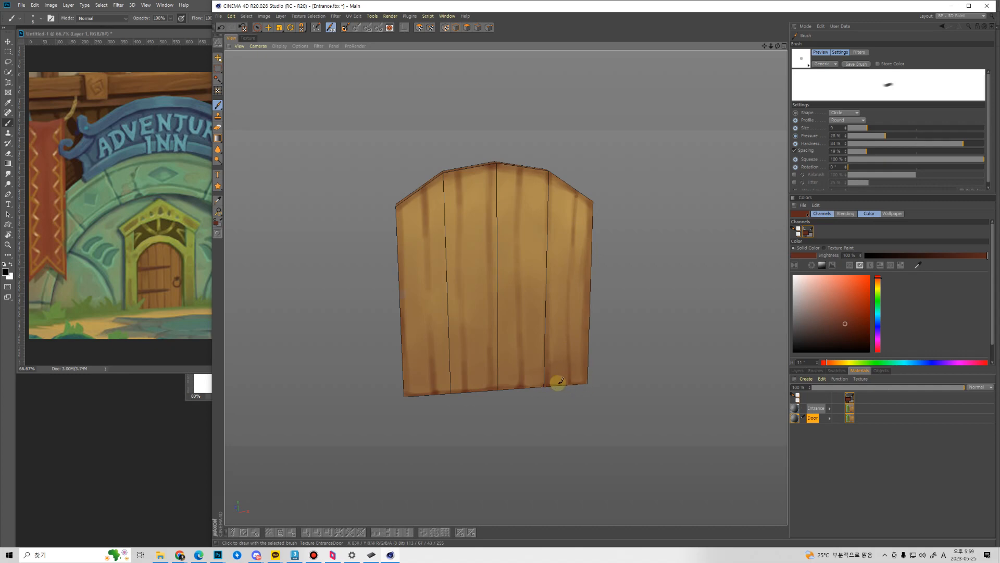
mouse_move(561, 380)
alt+mouse_down()
mouse_move(587, 320)
mouse_move(477, 235)
alt+mouse_up()
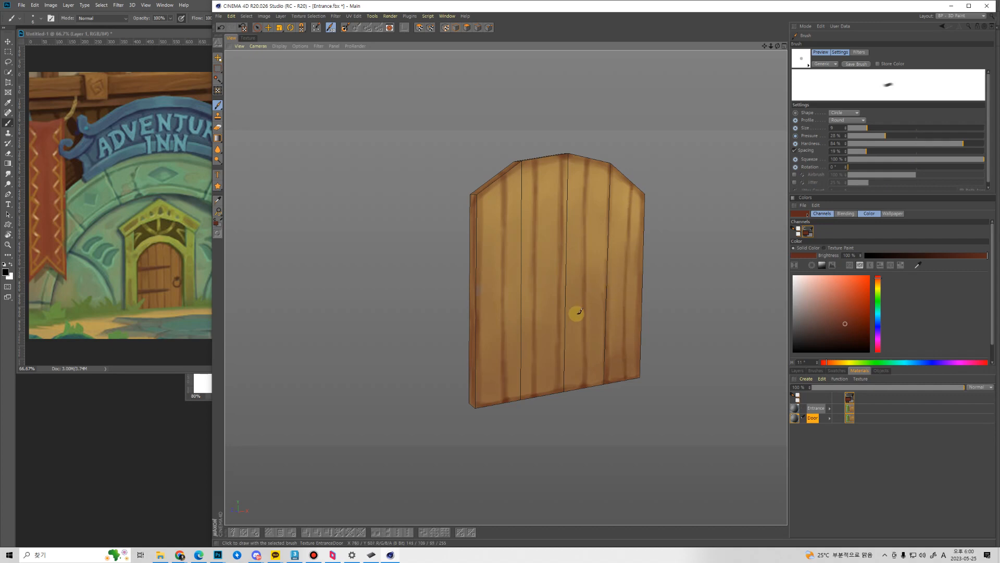
mouse_move(576, 313)
alt+mouse_down()
mouse_move(570, 290)
mouse_move(624, 305)
alt+mouse_up()
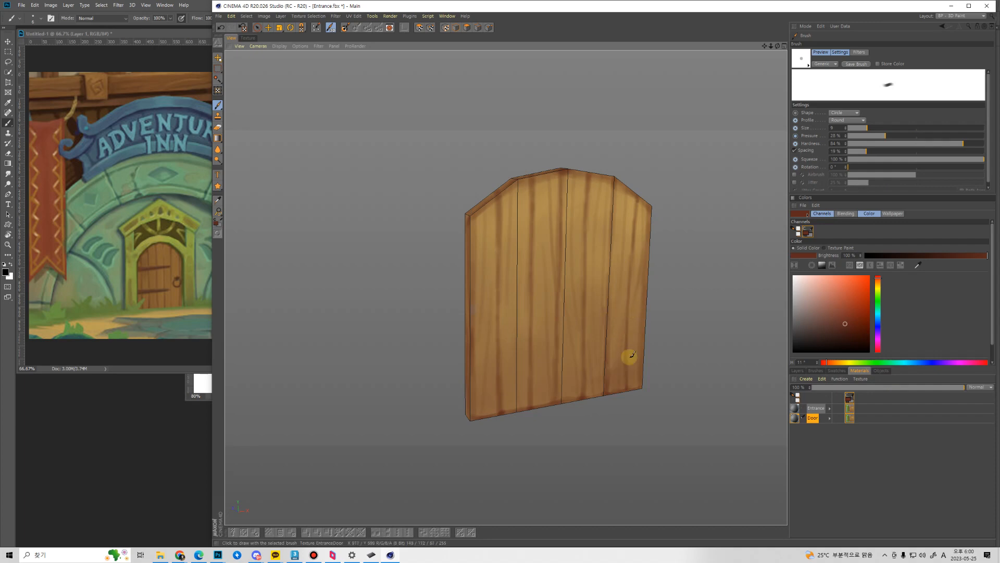
Pick a light golden yellow and paint thin highlights between the grain lines on the planks.
drag(878, 279, 878, 285)
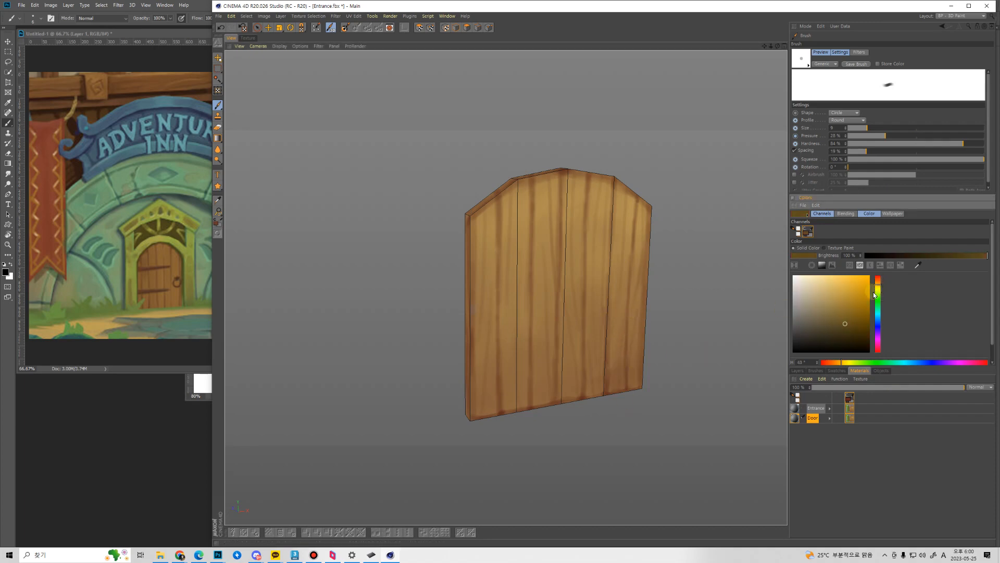
click(842, 293)
click(837, 287)
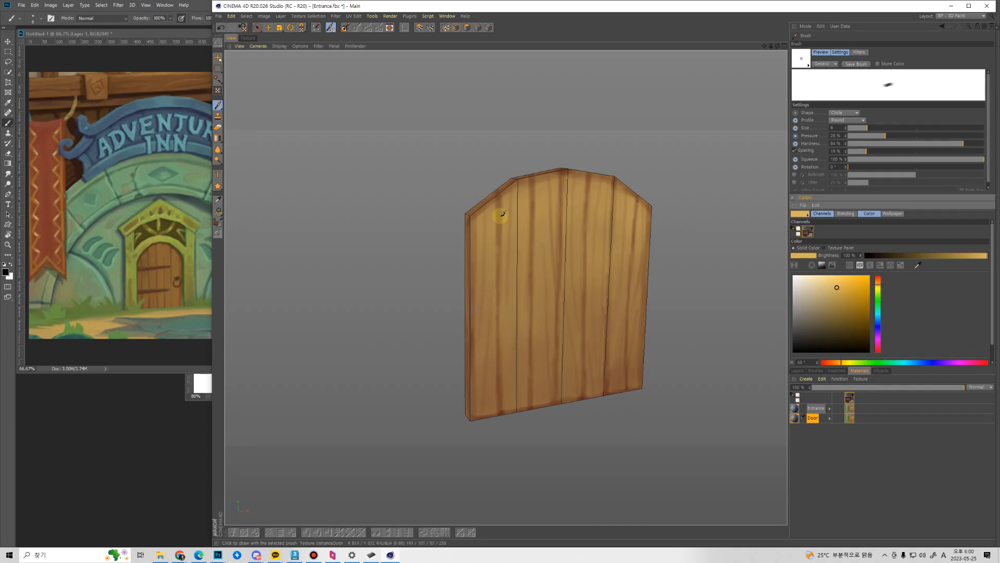
drag(510, 197, 503, 265)
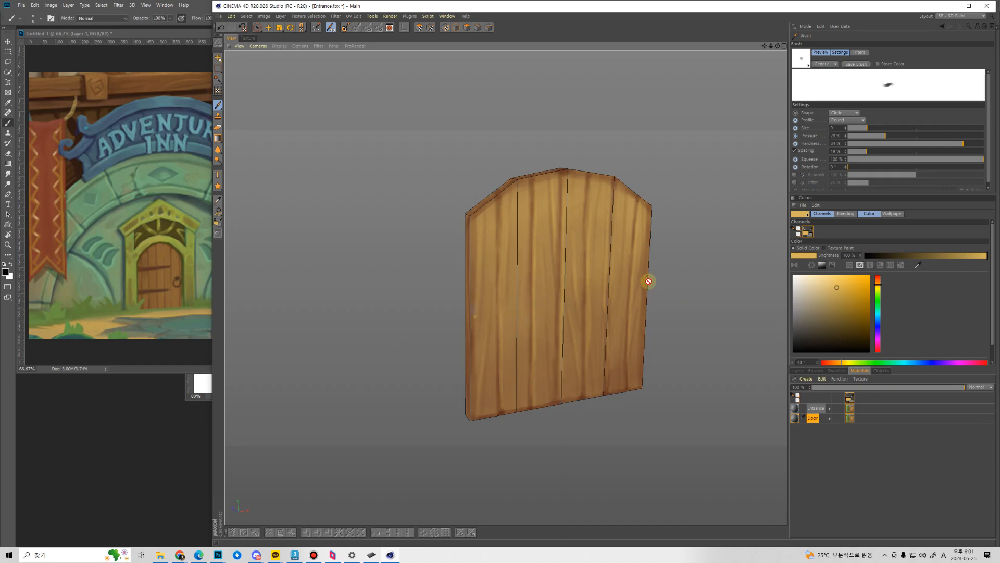
Add a new layer above the background of the door's texture.
click(797, 371)
click(797, 533)
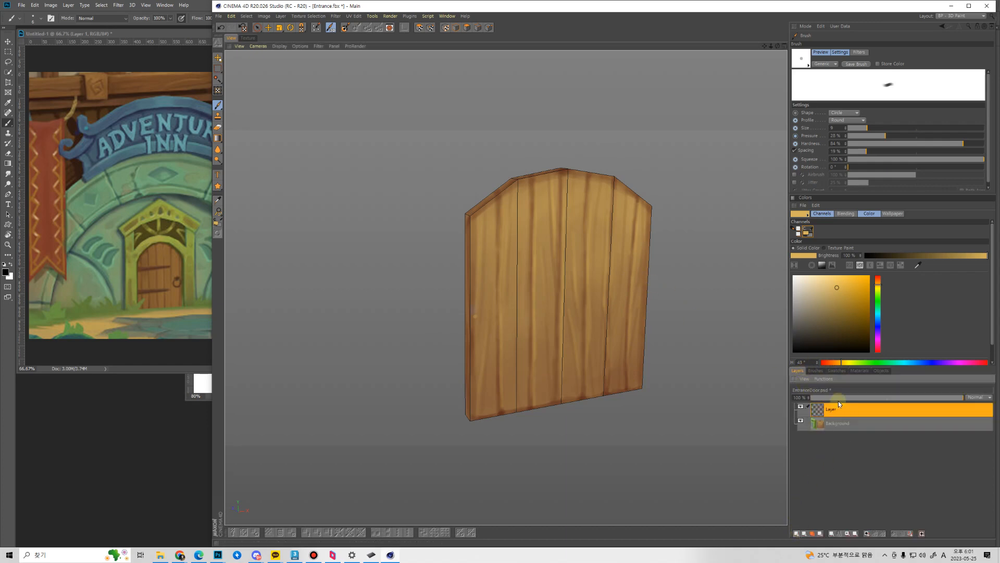
drag(807, 262, 784, 321)
click(878, 279)
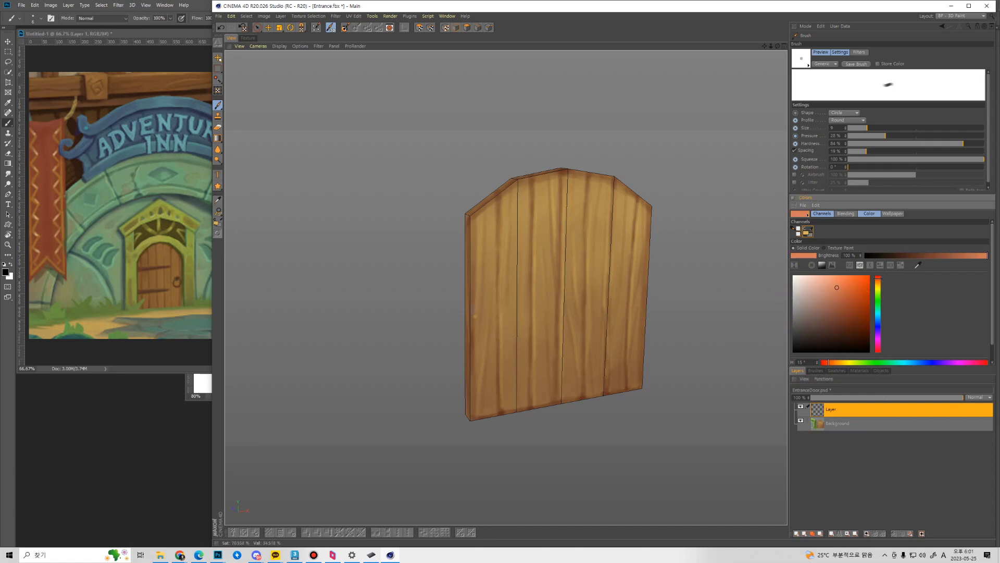
click(849, 320)
mouse_move(474, 268)
mouse_down()
mouse_move(584, 262)
mouse_move(475, 277)
mouse_move(540, 268)
mouse_move(483, 271)
mouse_up()
key(ctrl+z)
key(ctrl+z)
key(ctrl+z)
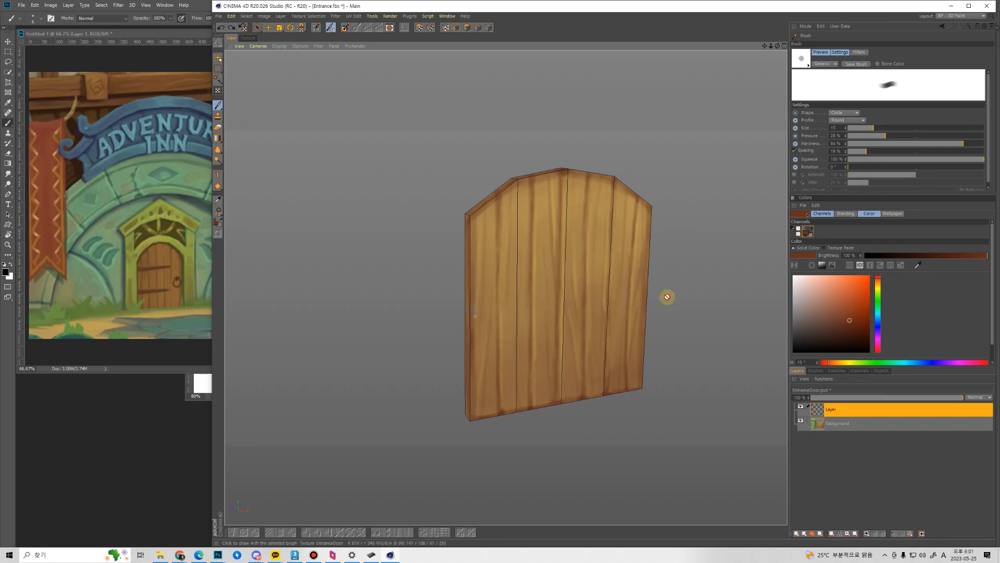
Pick a dark greyish brown and paint two tapering hinge straps from the door's left edge to its middle.
click(815, 323)
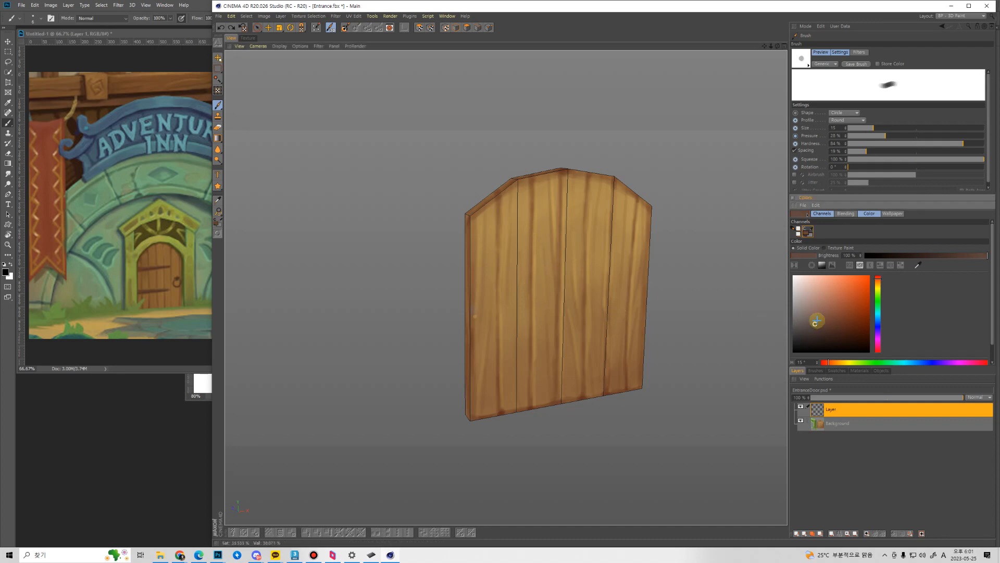
click(877, 281)
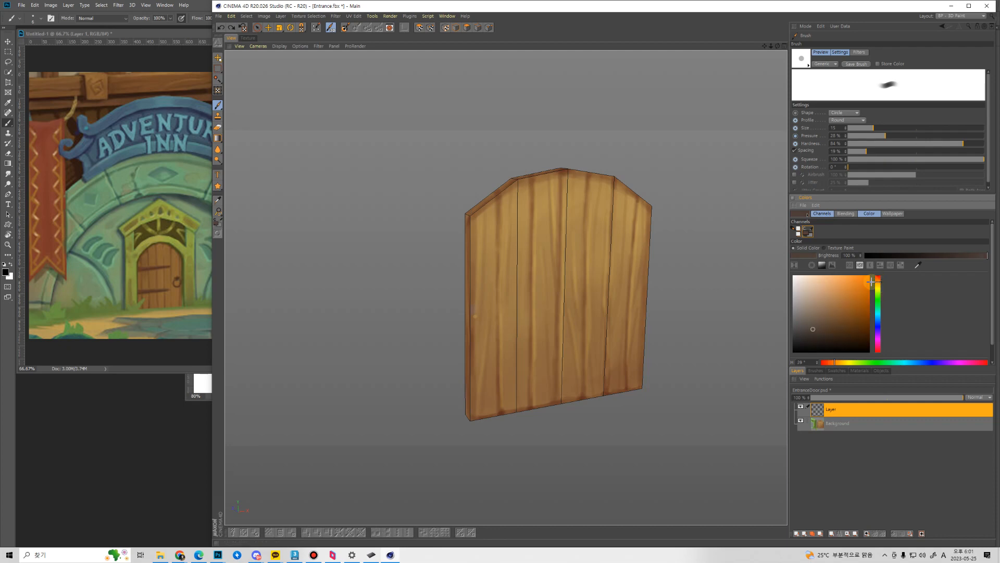
alt+drag(539, 300, 510, 283)
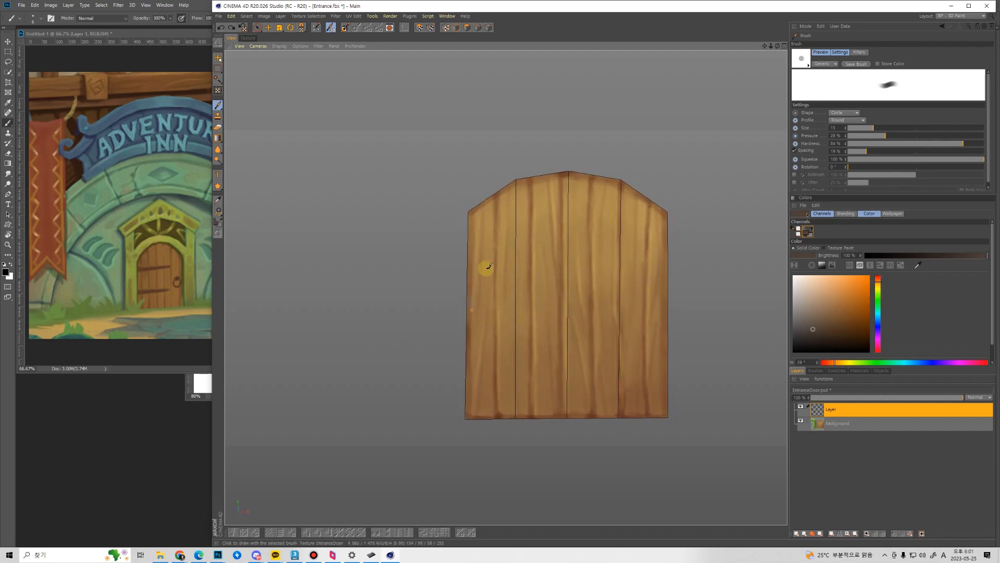
mouse_move(560, 265)
mouse_down()
mouse_move(462, 261)
mouse_move(571, 272)
mouse_move(462, 267)
mouse_move(491, 274)
mouse_up()
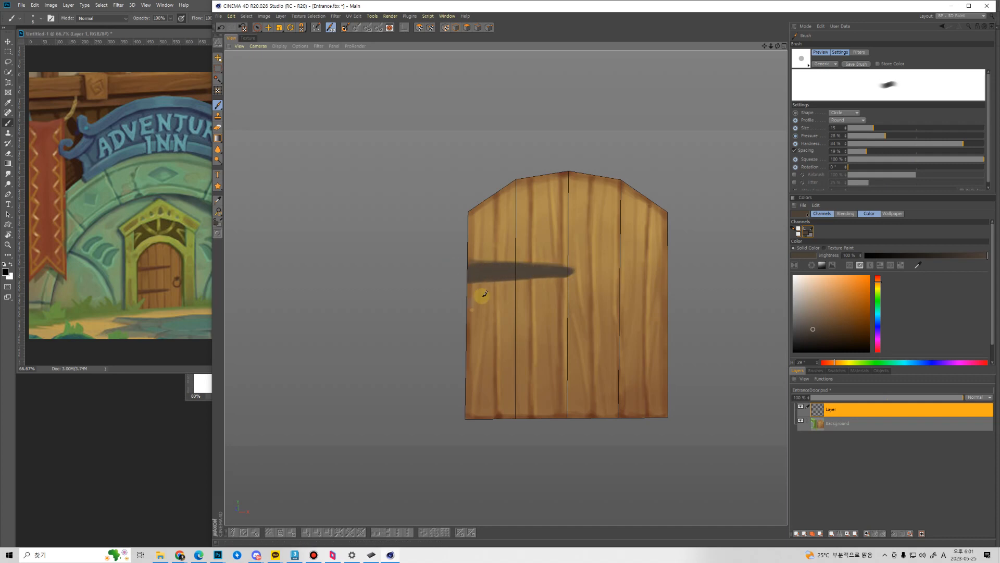
mouse_move(467, 372)
mouse_down()
mouse_move(567, 358)
mouse_move(467, 352)
mouse_up()
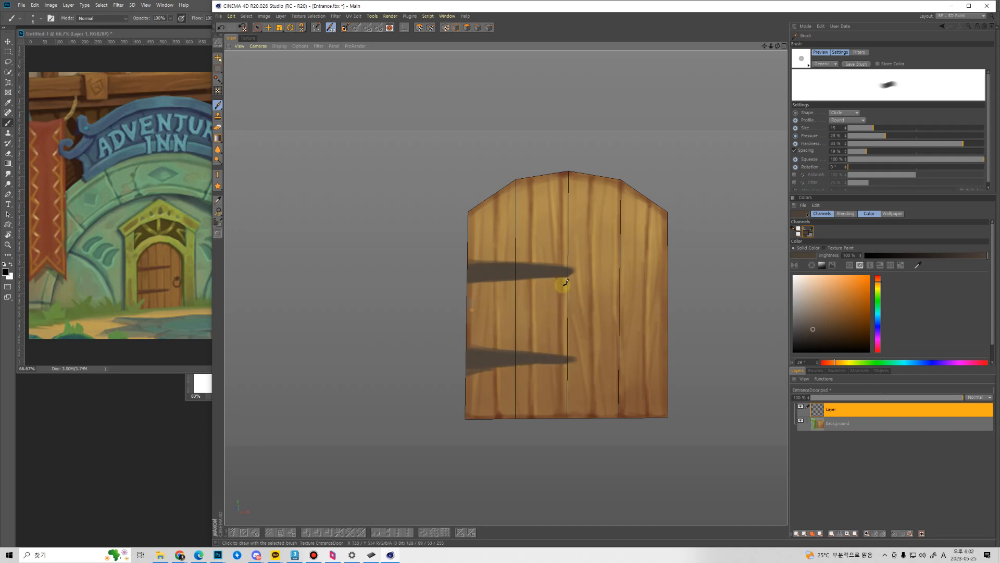
Set the brush size to 20, sample brown from the planks and paint over the tapered end of the upper hinge strap to clean its edge.
key(bracketright)
key(bracketright)
key(bracketleft)
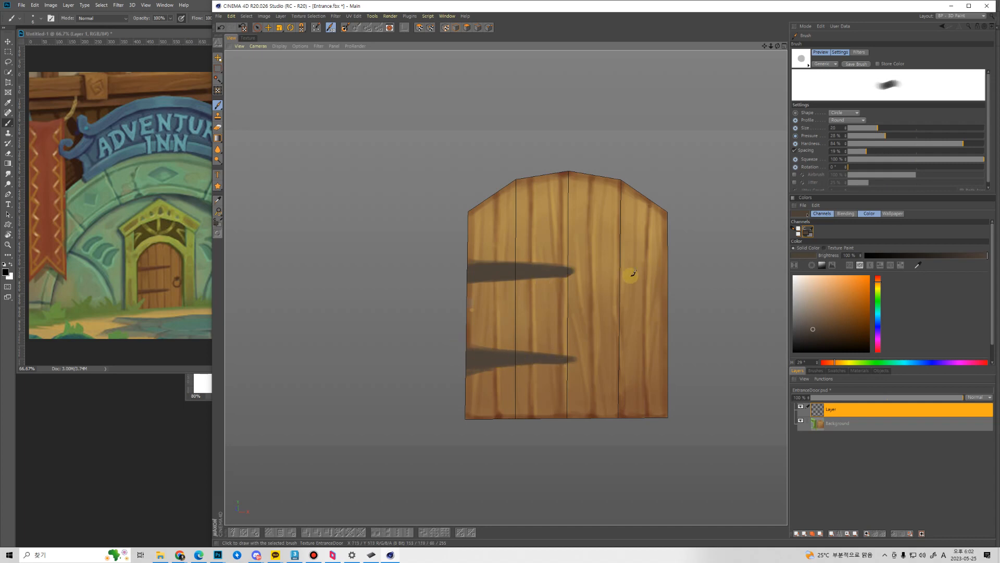
ctrl+click(562, 297)
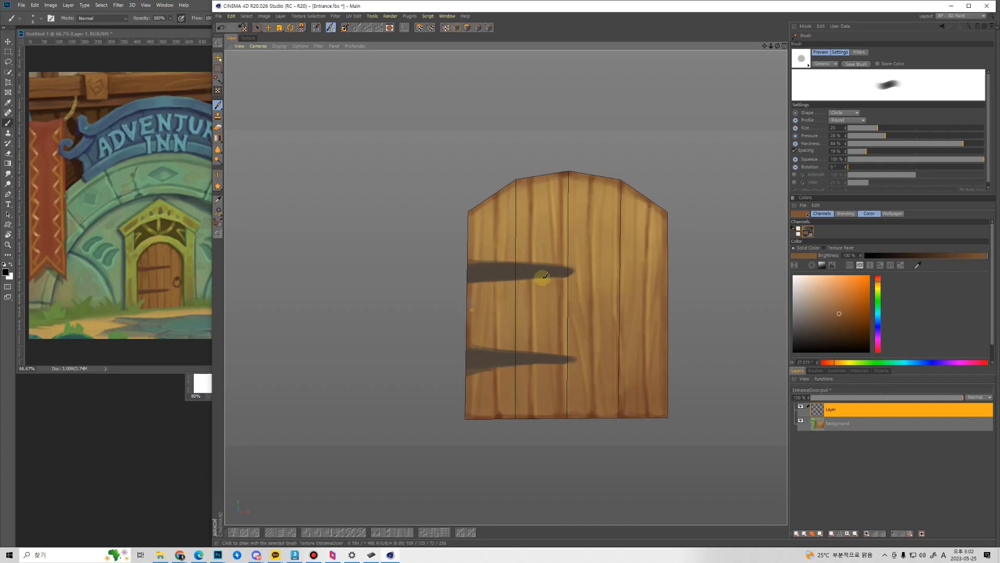
drag(545, 274, 573, 272)
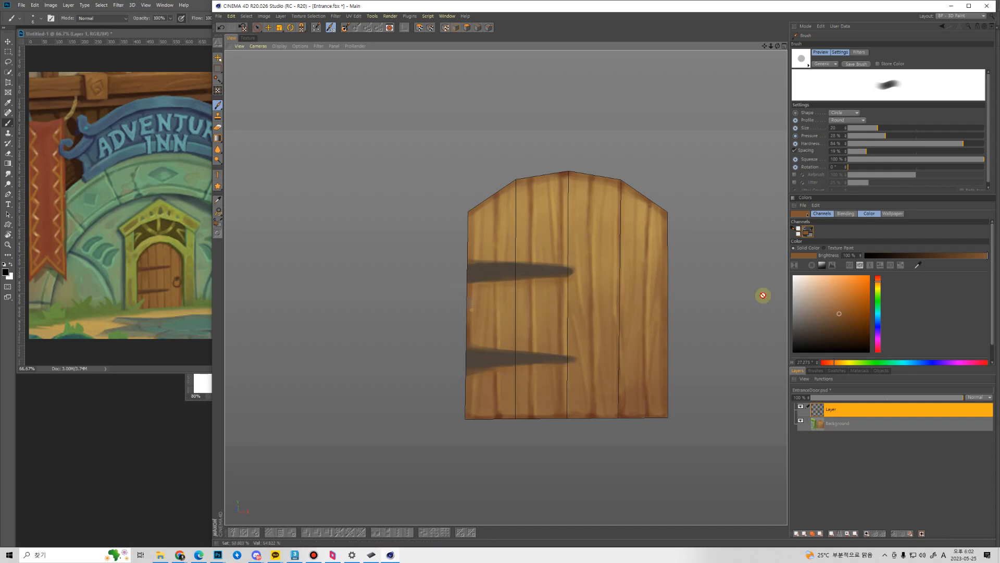
Pick a light greyish beige and paint thin highlights along the upper edges of both hinge straps with a small brush of size 7.
ctrl+click(553, 271)
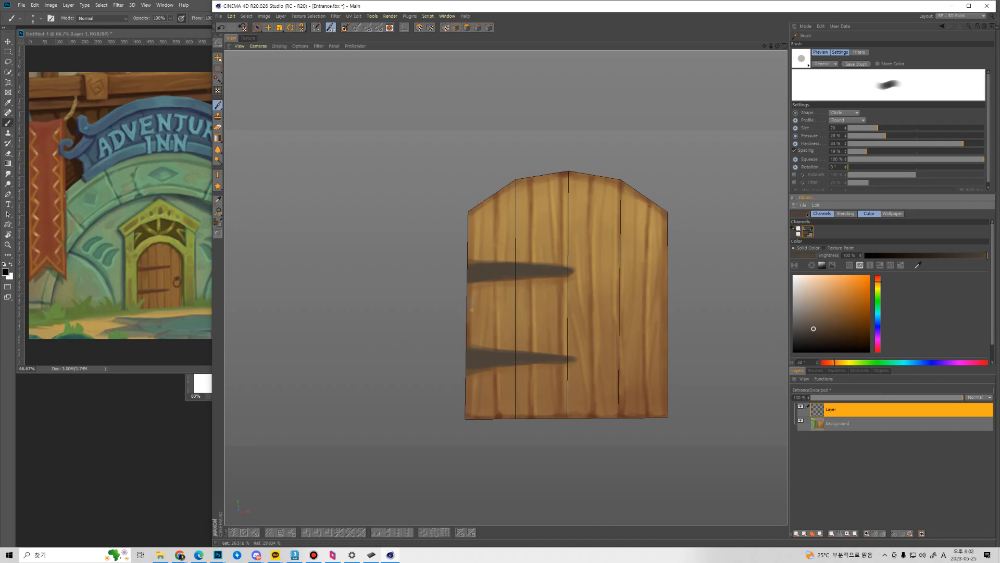
click(808, 302)
drag(878, 283, 878, 287)
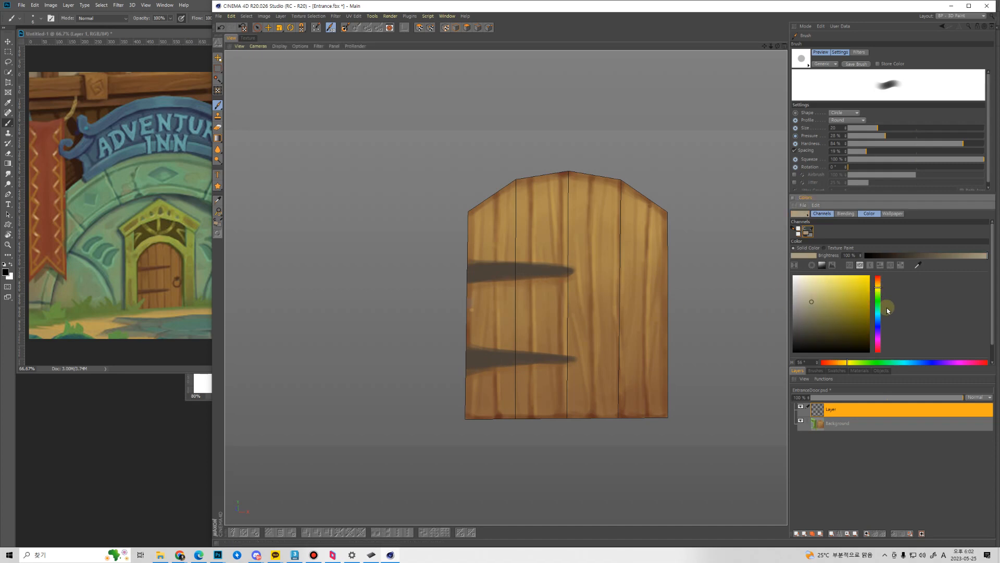
middle_drag(525, 266, 499, 272)
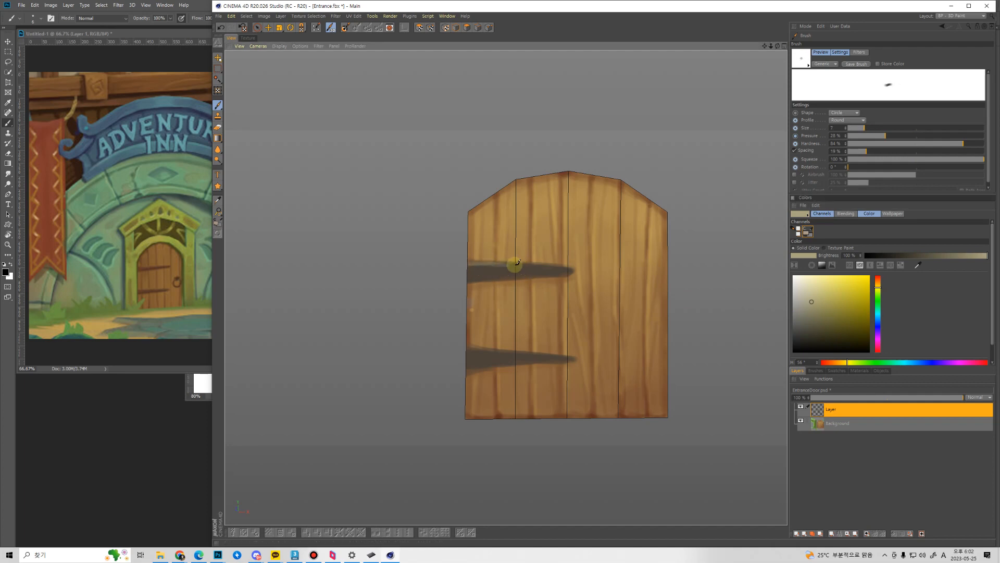
drag(503, 260, 564, 264)
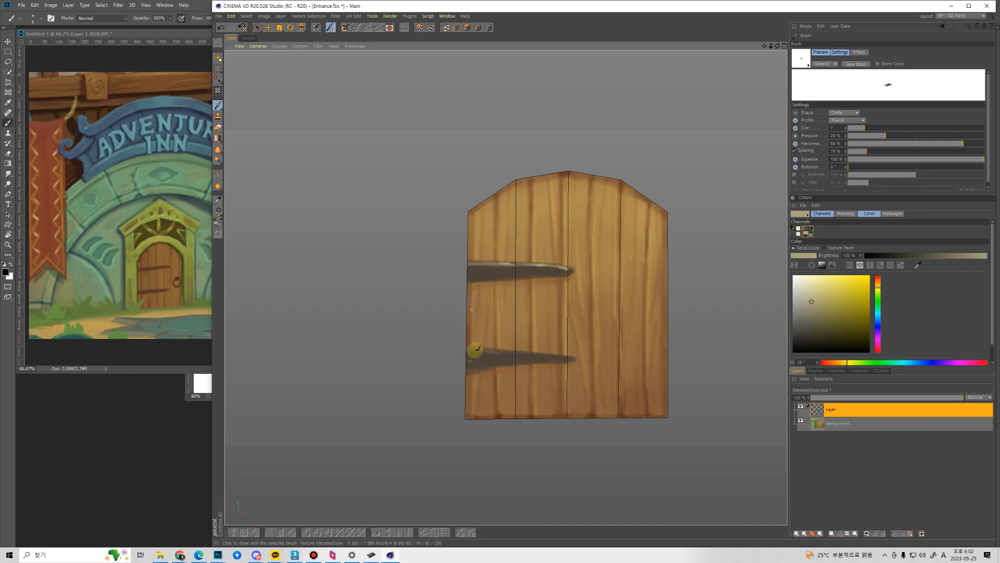
drag(469, 349, 558, 351)
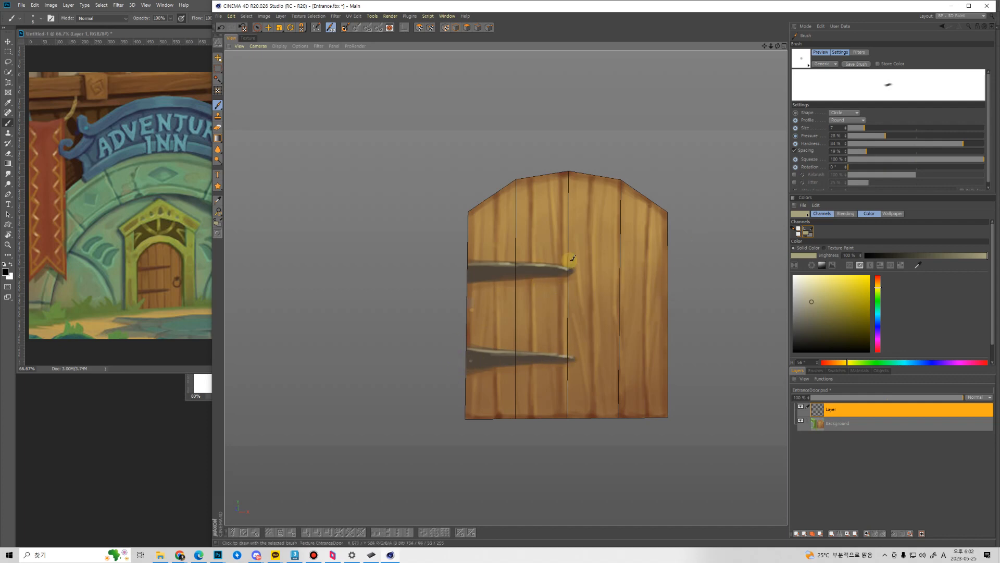
Pick a very dark reddish brown and paint thin shading along both hinge straps.
click(825, 329)
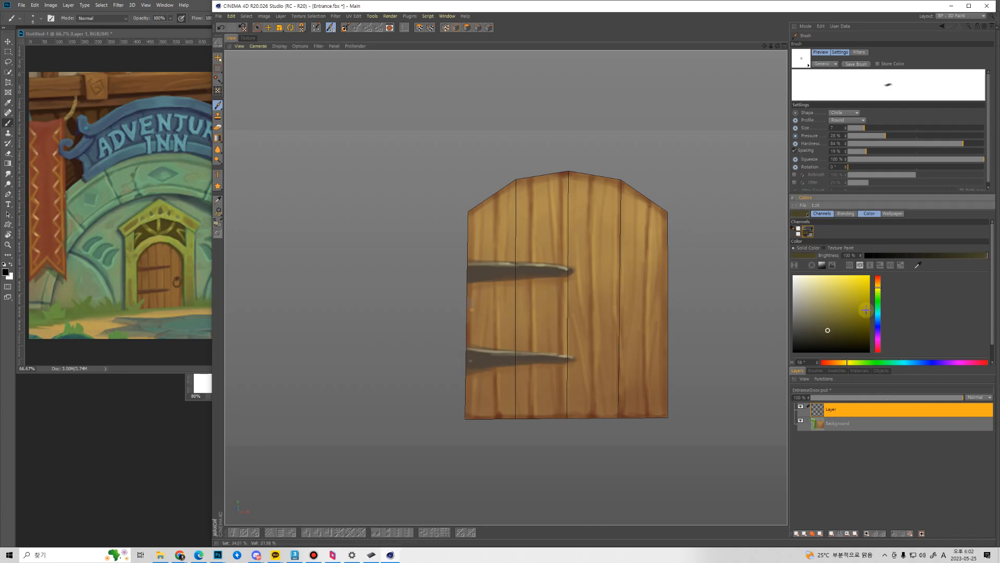
drag(878, 286, 878, 279)
click(823, 339)
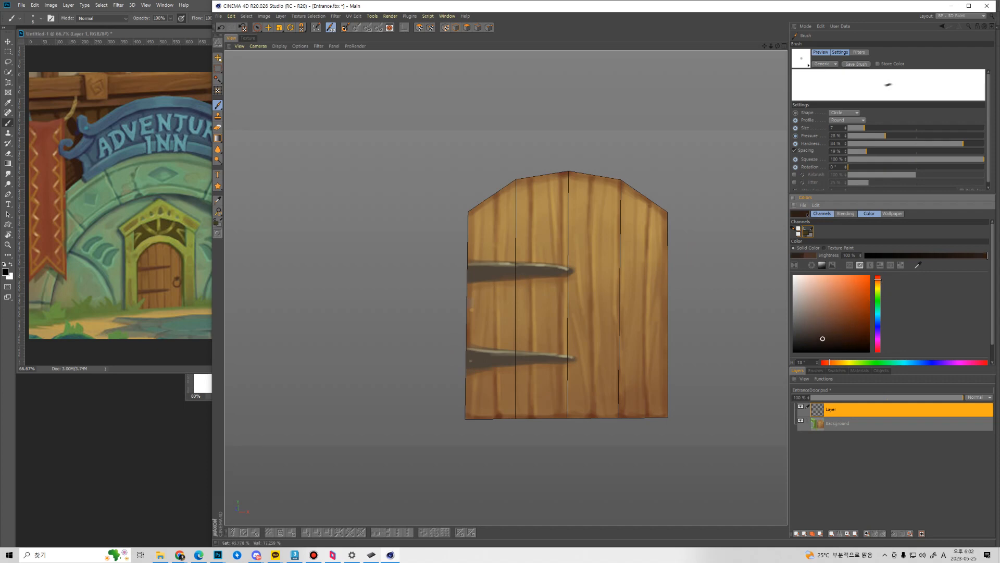
click(823, 339)
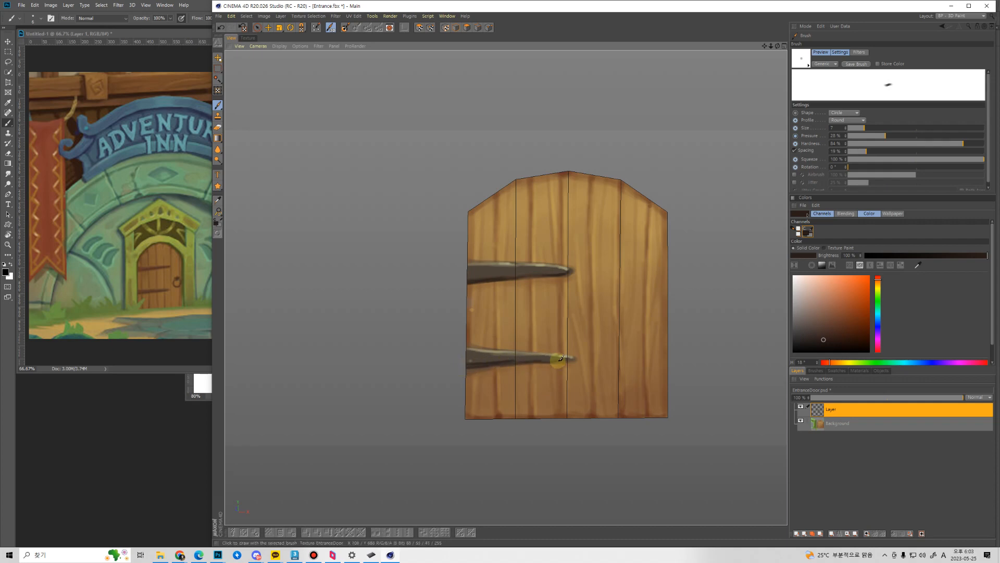
Paint a dark greyish-brown ring handle with a short mounting bar on the rightmost plank at mid-height.
alt+right_drag(552, 324, 562, 344)
alt+drag(591, 356, 286, 257)
alt+right_drag(380, 255, 413, 185)
alt+middle_drag(413, 186, 592, 292)
alt+drag(592, 292, 565, 279)
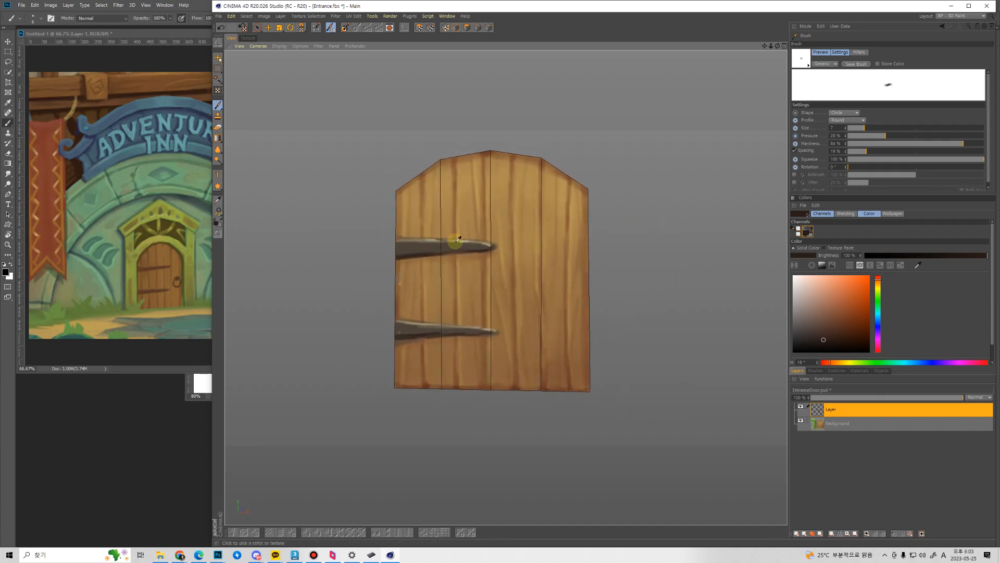
ctrl+click(577, 294)
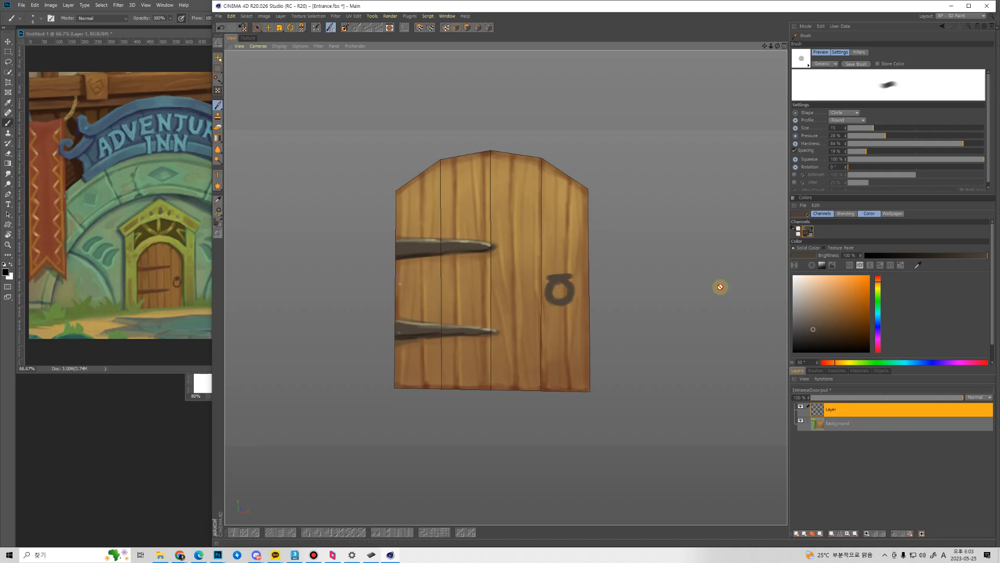
Shade the ring handle with a smaller dark brown brush and add light beige highlights sampled from the upper hinge.
ctrl+click(426, 252)
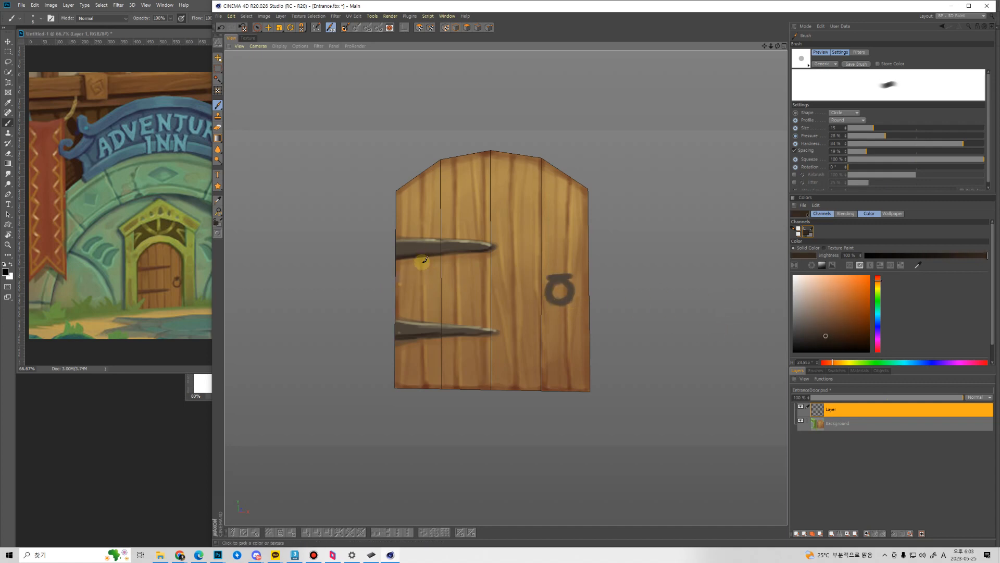
key(bracketleft)
key(bracketleft)
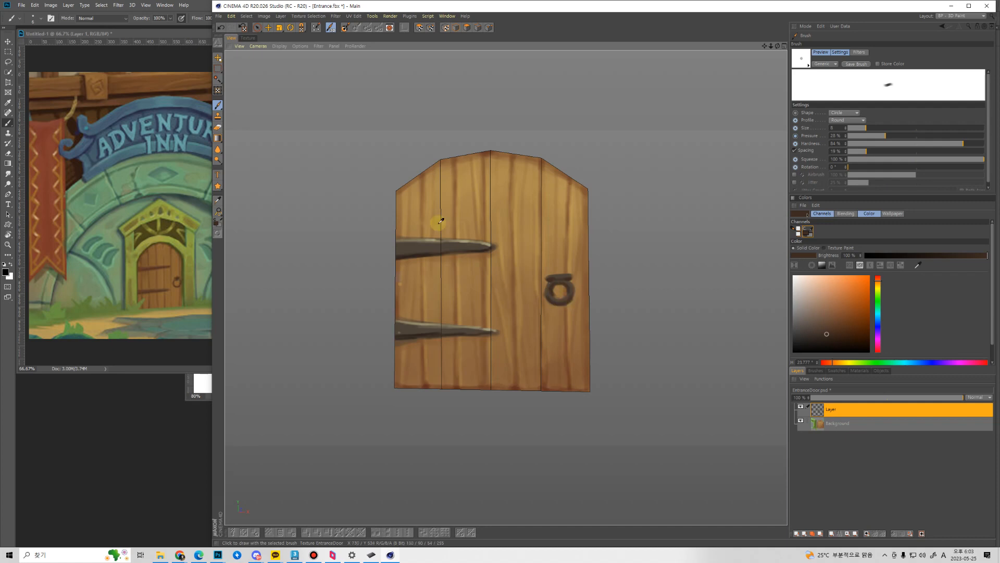
click(465, 237)
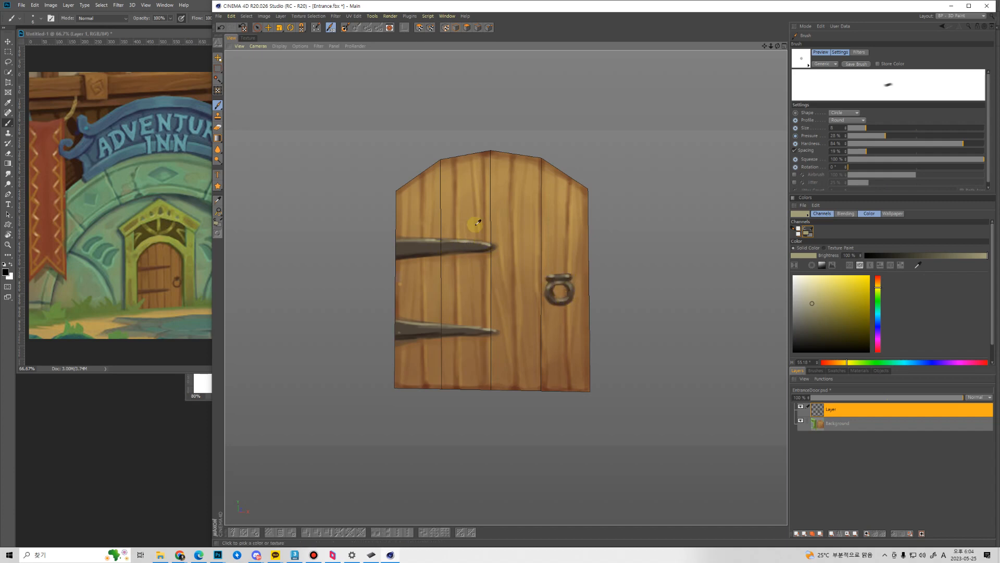
Paint a soft reddish-brown shadow around the ring handle and refine the metal details with sampled dark brown and light beige.
ctrl+click(488, 152)
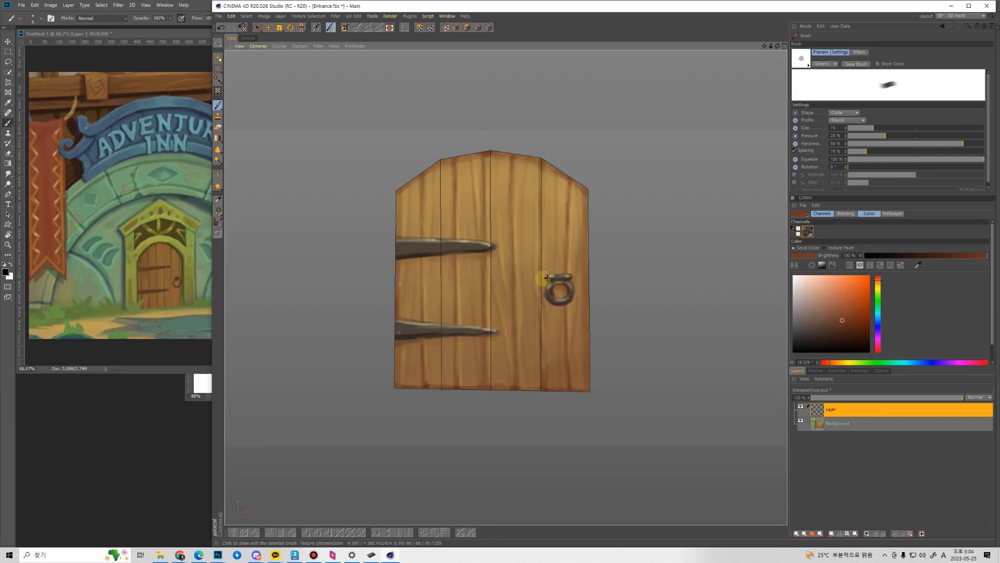
drag(546, 302, 574, 298)
alt+drag(507, 229, 509, 277)
alt+right_drag(509, 276, 524, 327)
alt+drag(526, 306, 517, 264)
mouse_move(518, 263)
alt+right_down()
mouse_move(526, 274)
mouse_move(552, 196)
mouse_move(521, 245)
alt+right_up()
alt+drag(519, 247, 522, 242)
ctrl+click(532, 250)
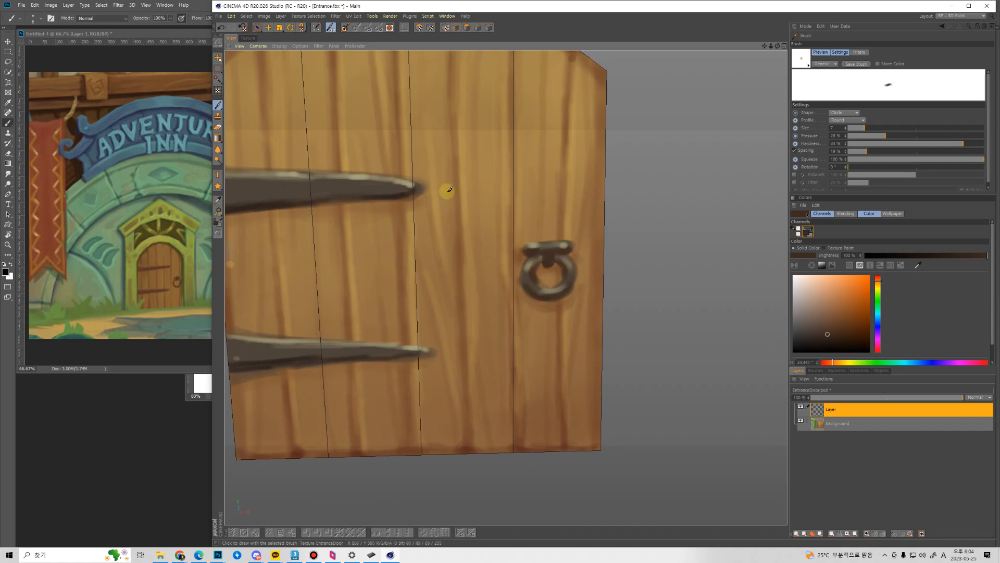
ctrl+click(413, 182)
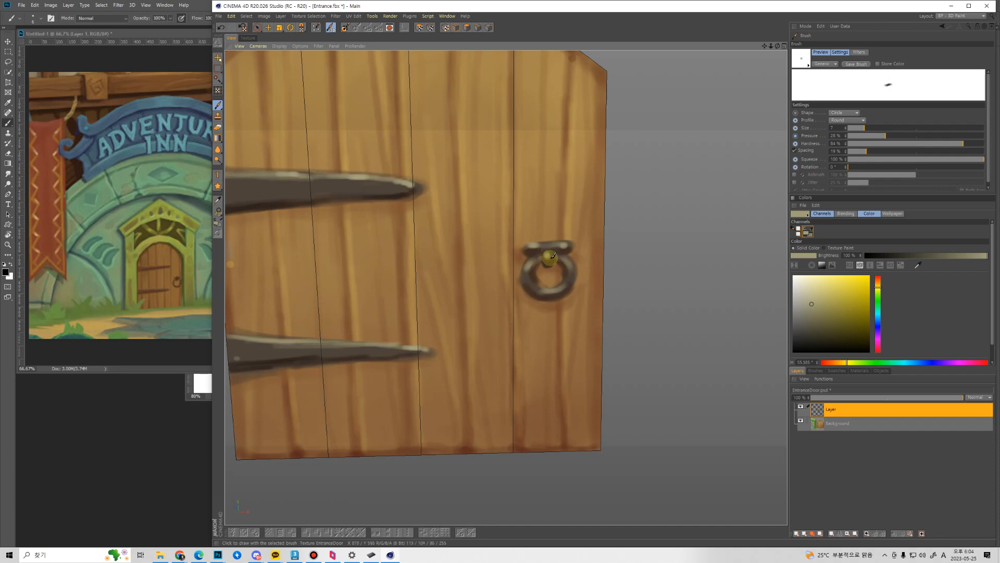
Make the Entrance object visible again and view the green frame together with the painted door.
scroll(553, 256, up, 3)
scroll(557, 205, down, 8)
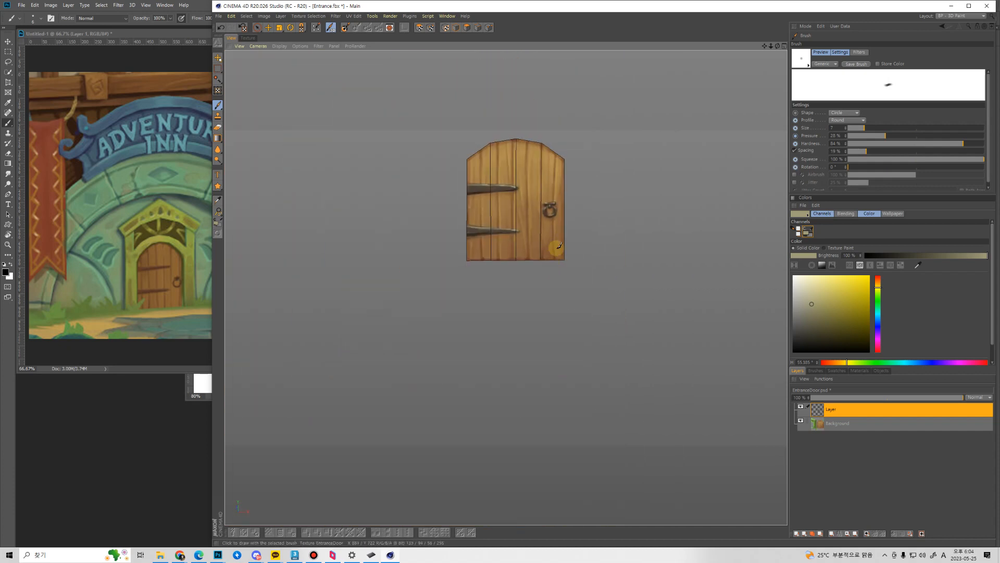
alt+drag(558, 201, 559, 263)
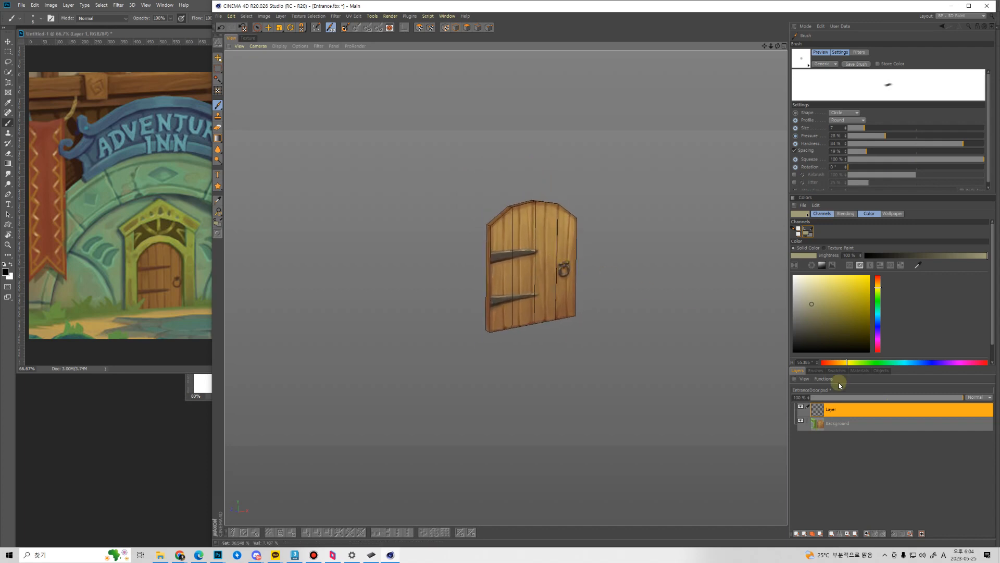
click(880, 370)
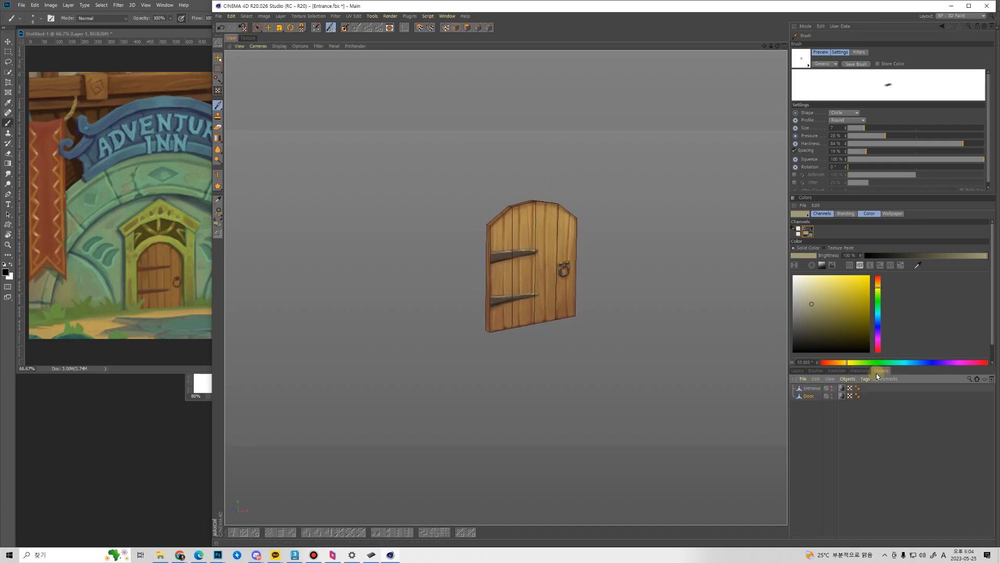
click(831, 386)
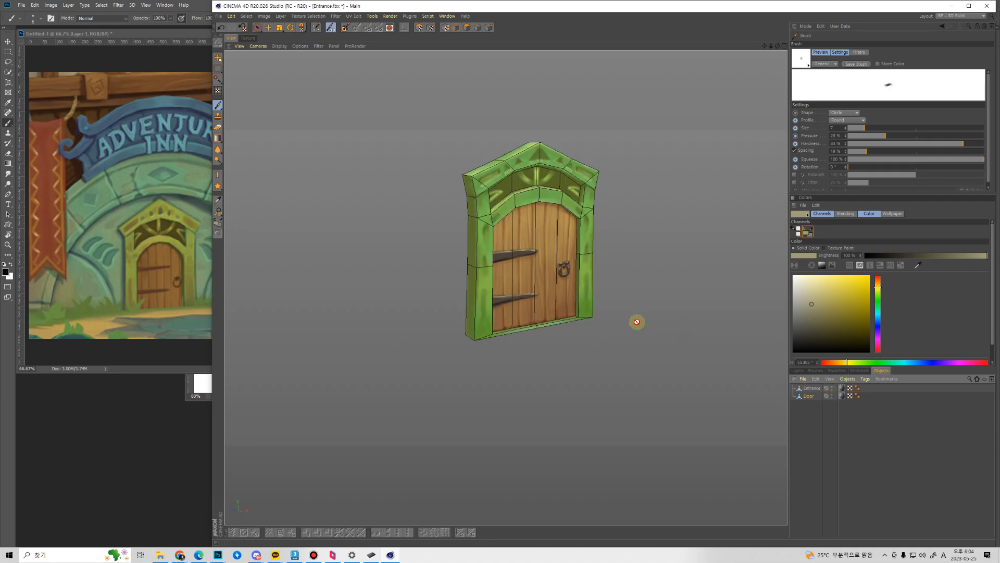
alt+drag(636, 321, 597, 291)
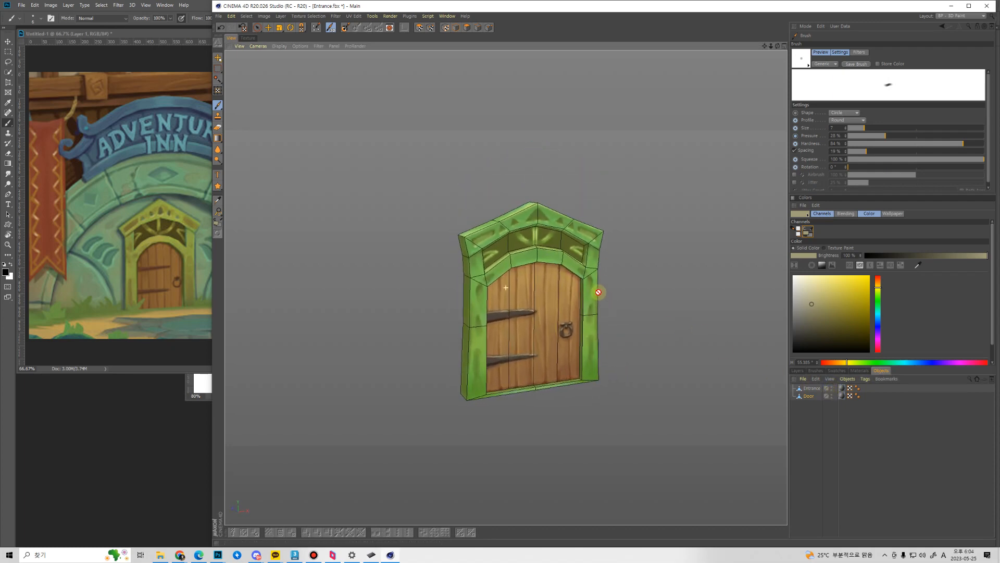
Add a new layer on top of the door texture and set its blend mode to Multiply.
click(797, 370)
alt+drag(561, 211, 549, 245)
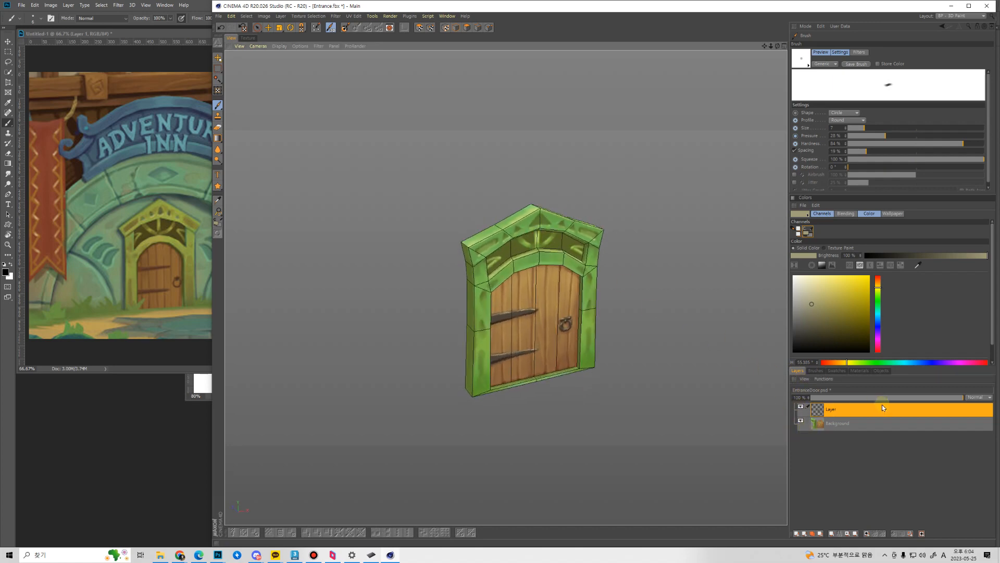
click(798, 534)
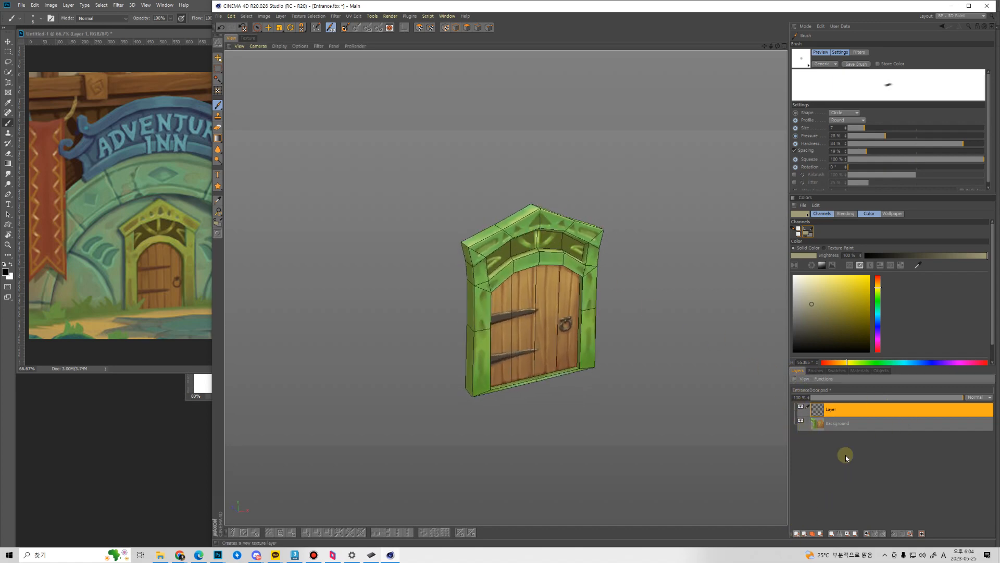
click(972, 398)
click(972, 217)
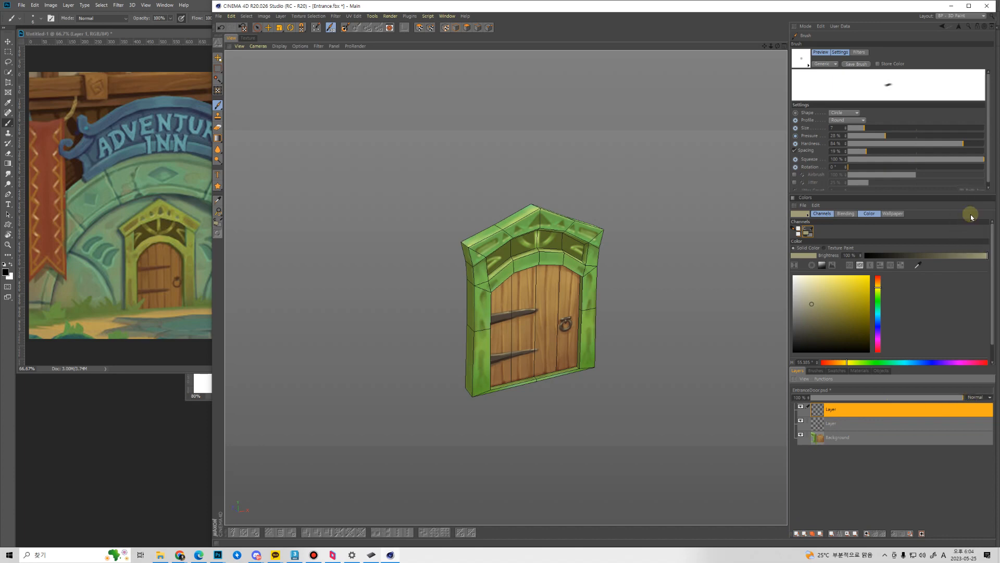
Pick a light greyish beige with an orange hue for shading and enlarge the brush to size 20.
click(878, 283)
drag(878, 284, 878, 281)
mouse_move(812, 304)
mouse_down()
mouse_move(807, 290)
mouse_move(804, 300)
mouse_up()
alt+drag(539, 218, 502, 244)
key(bracketright)
key(bracketright)
key(bracketright)
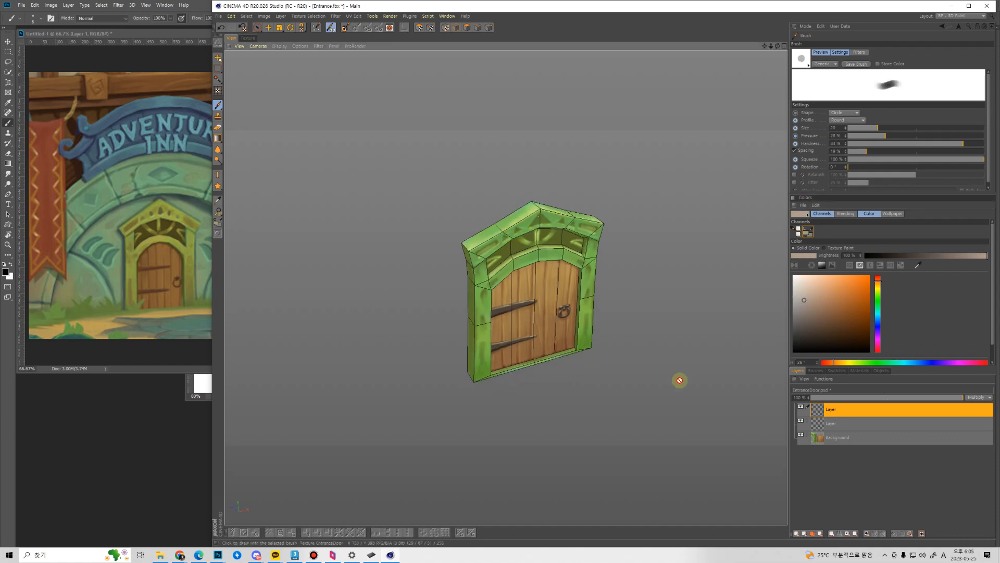
Enable painting on both the Entrance and Door materials, select the Entrance object and return to the texture's layers.
click(859, 370)
click(801, 419)
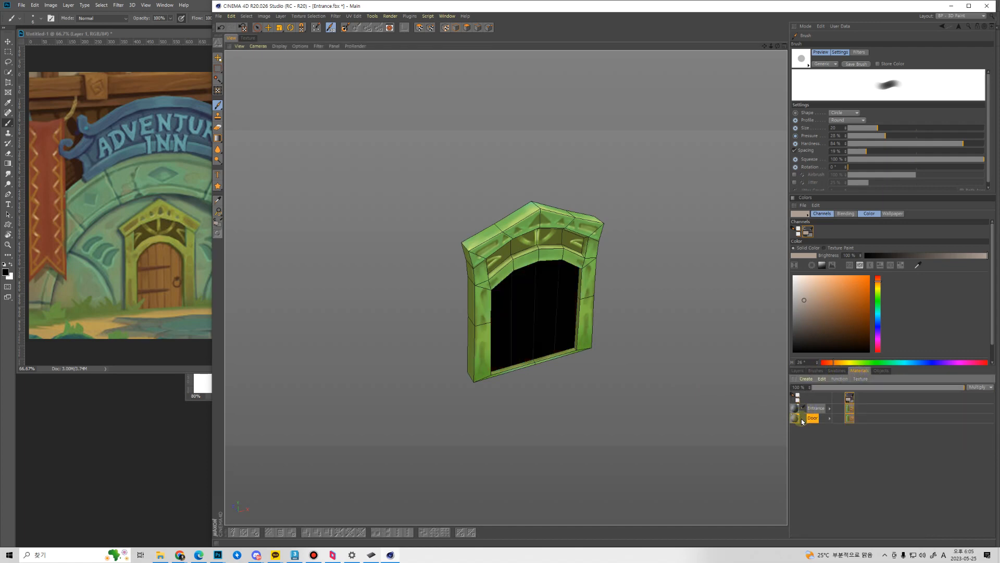
click(800, 409)
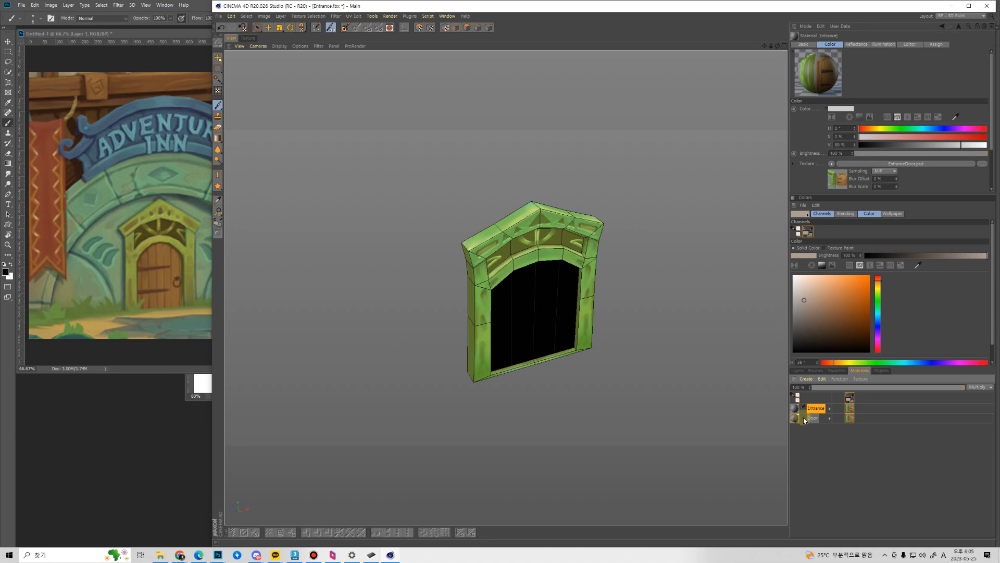
click(804, 418)
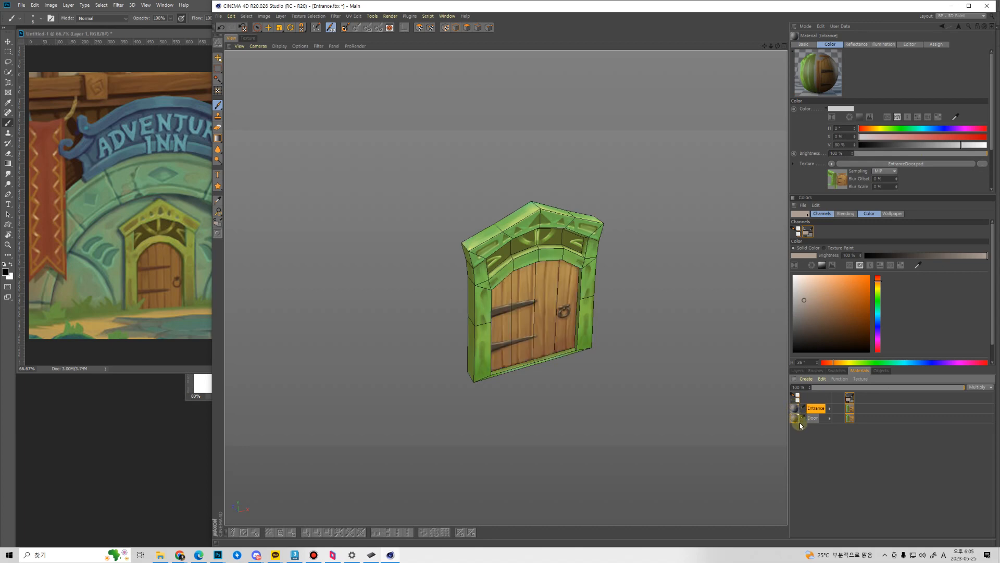
click(880, 370)
click(811, 388)
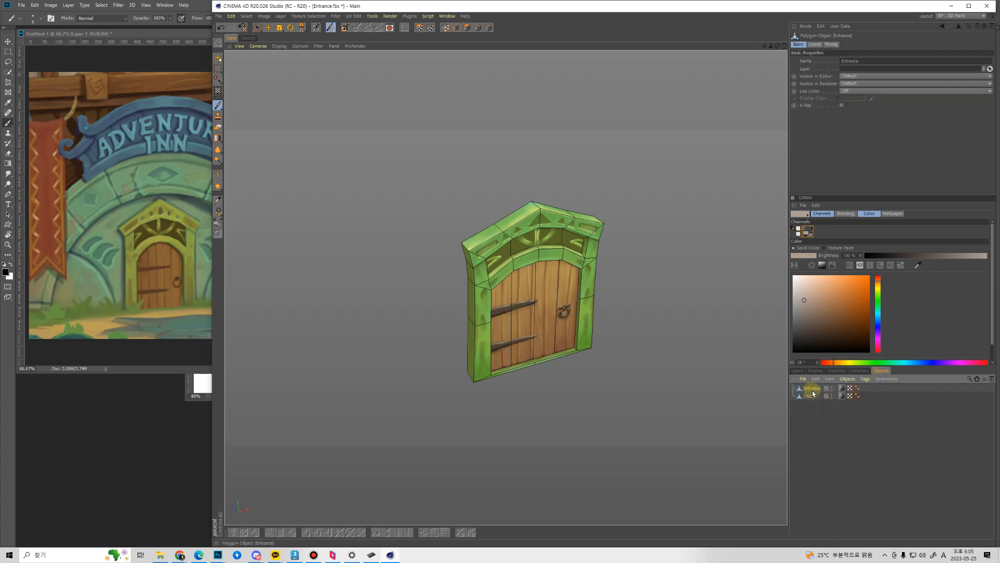
click(797, 370)
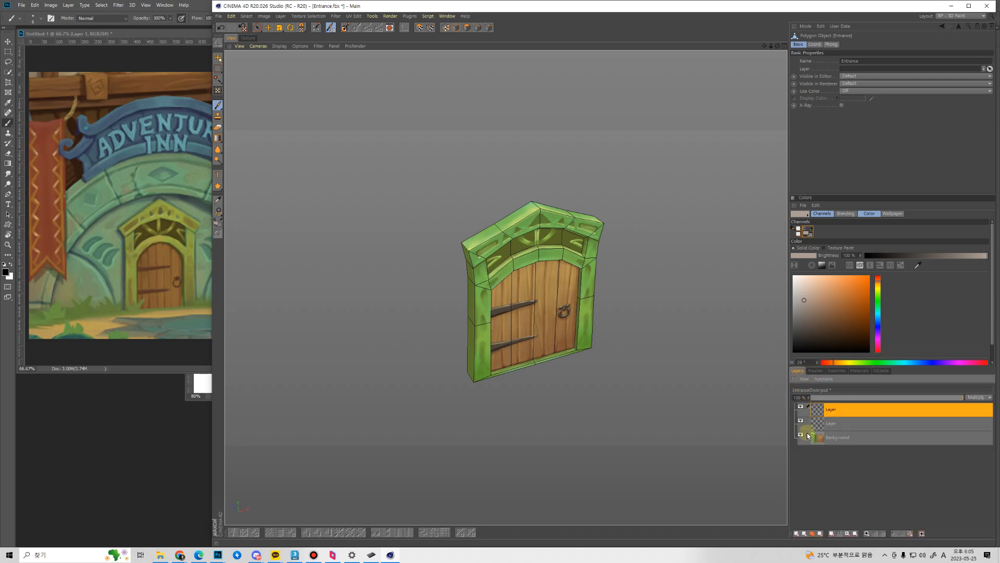
Try a greyish-beige shading stroke across the inner arch of the green frame.
drag(498, 243, 536, 228)
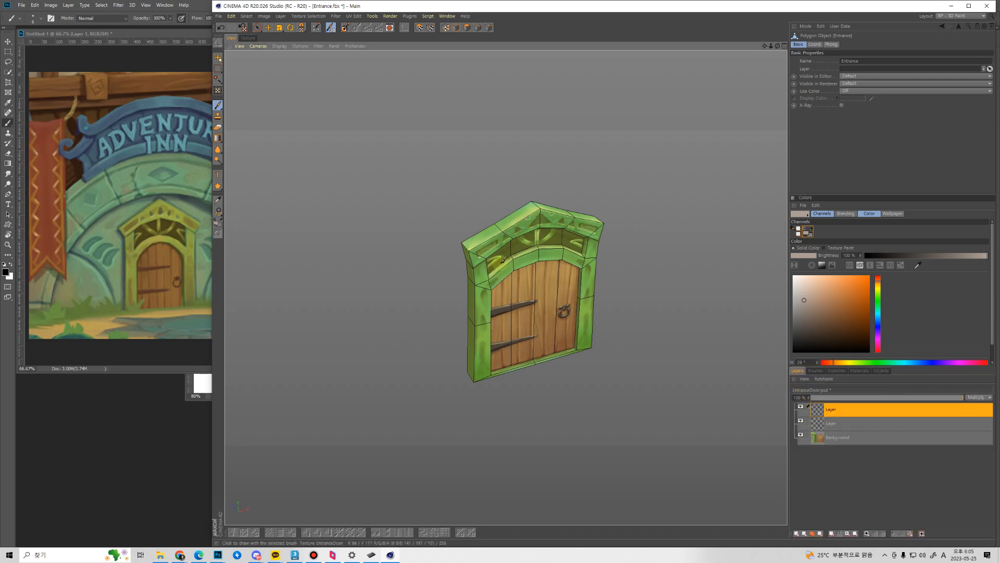
key(ctrl+z)
alt+drag(508, 289, 524, 266)
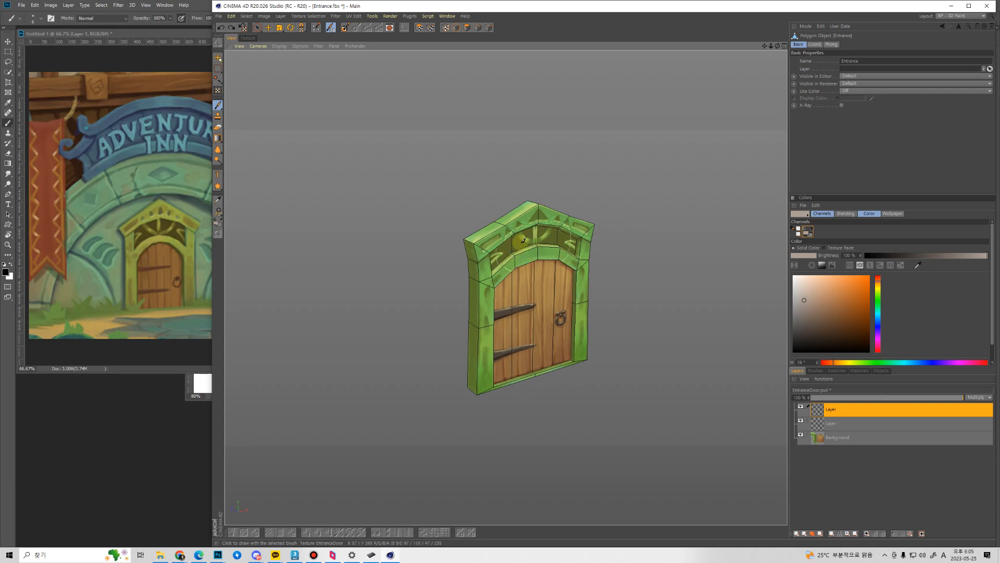
Try greyish-beige shading strokes along the arch and across the door, and undo the last stroke.
drag(463, 266, 528, 207)
mouse_move(505, 261)
mouse_down()
mouse_move(488, 286)
mouse_move(517, 255)
mouse_move(468, 362)
mouse_move(485, 409)
mouse_move(534, 252)
mouse_move(499, 367)
mouse_move(551, 381)
mouse_up()
key(ctrl+z)
Try a lighter, more yellow-orange beige for shading the frame's arch, and undo the test stroke.
click(811, 289)
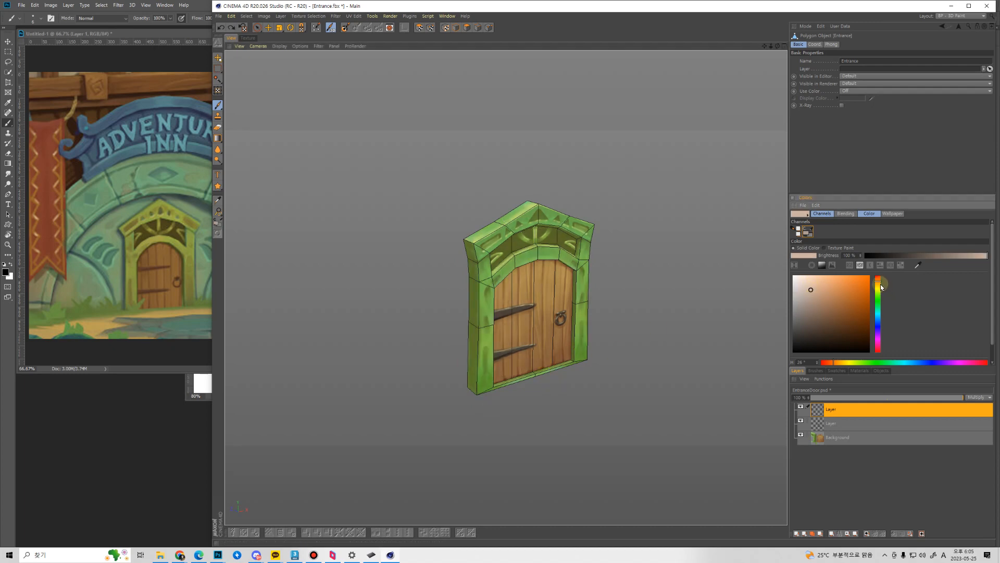
click(880, 284)
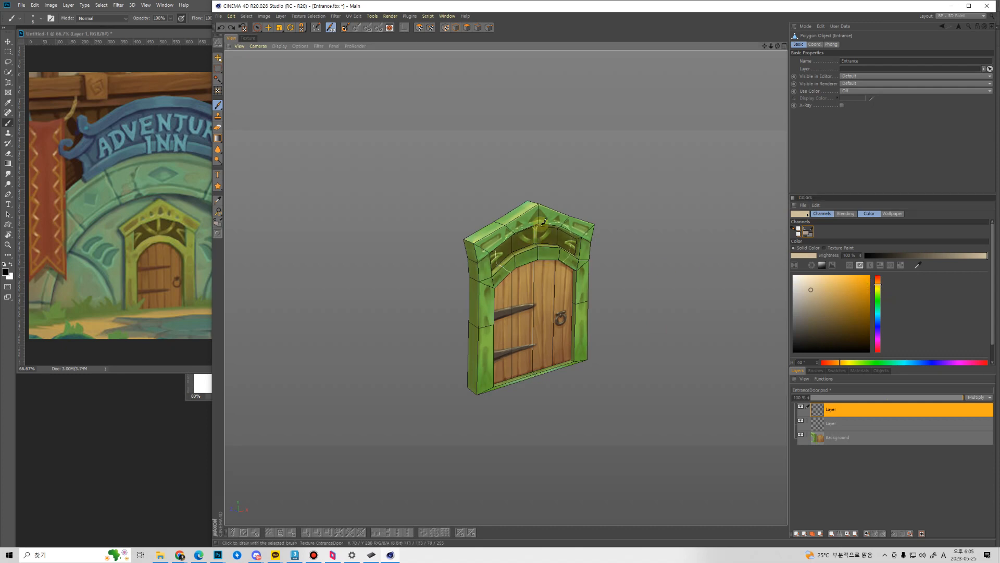
drag(543, 221, 464, 256)
key(ctrl+z)
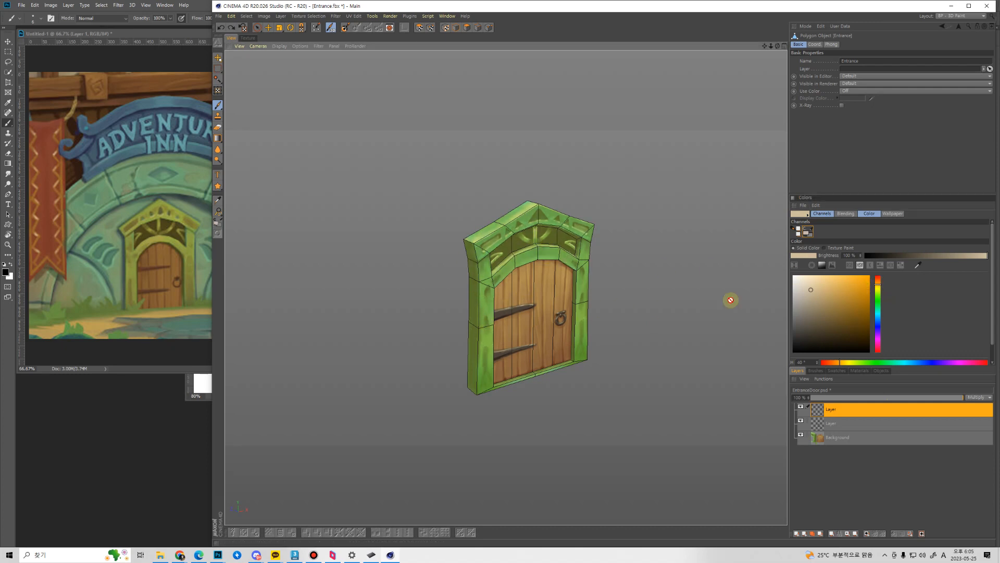
Pick a pale yellow and brush it over the arch and side post of the frame on the Multiply layer.
click(806, 281)
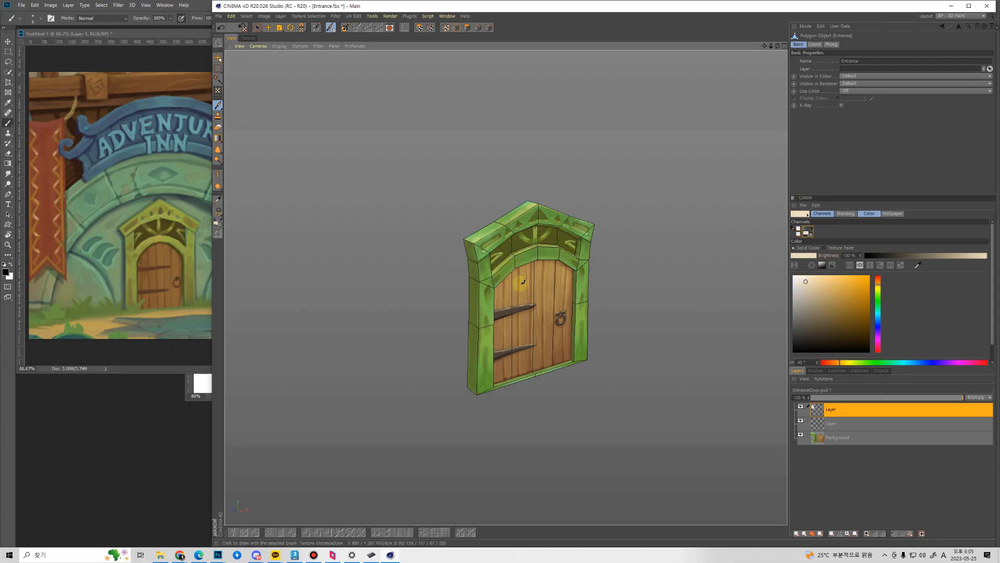
key(ctrl+z)
alt+drag(518, 263, 508, 263)
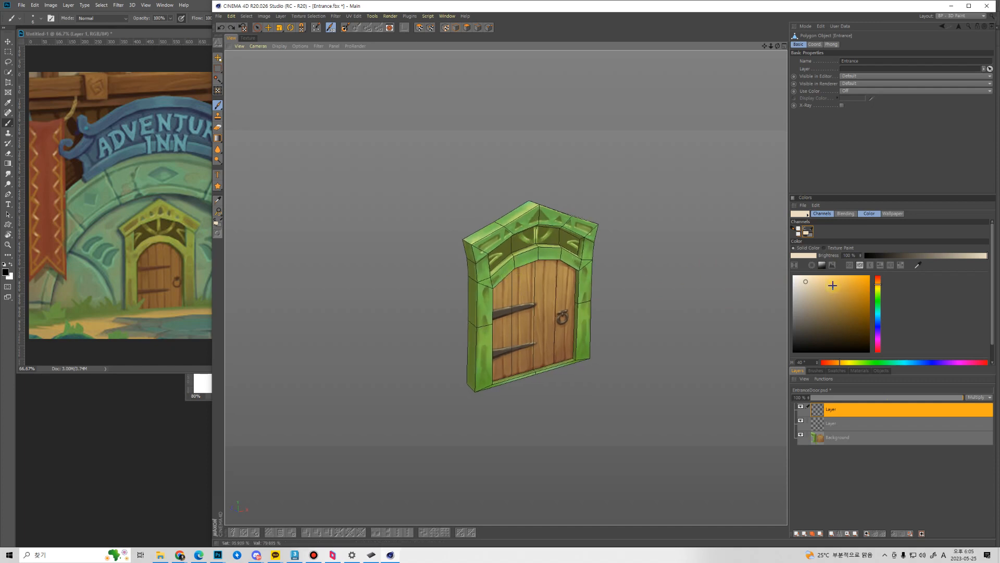
click(882, 288)
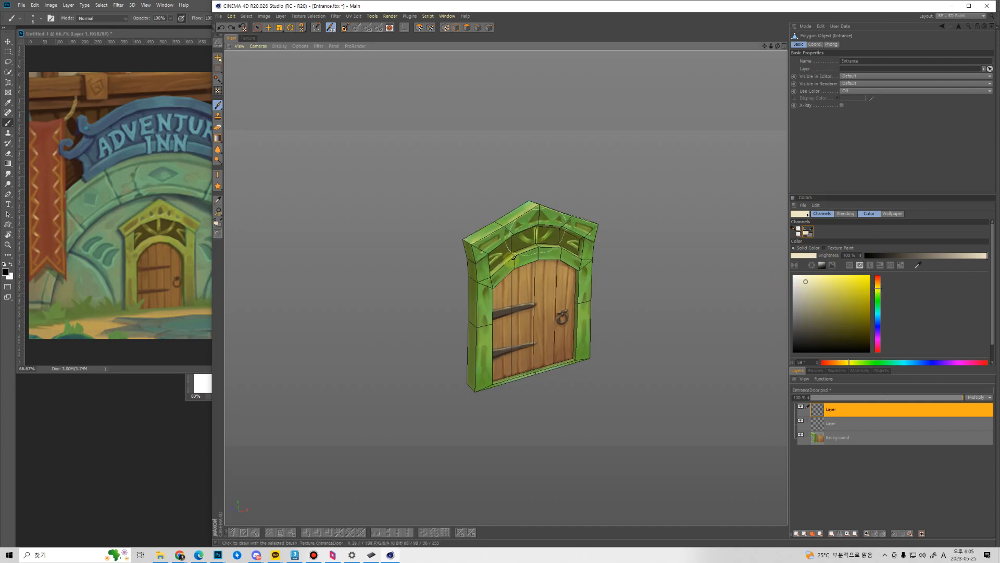
mouse_move(514, 257)
mouse_down()
mouse_move(501, 281)
mouse_move(534, 237)
mouse_move(490, 286)
mouse_move(510, 388)
mouse_move(538, 374)
mouse_move(472, 359)
mouse_move(488, 369)
mouse_move(480, 378)
mouse_move(484, 371)
mouse_up()
alt+drag(489, 284, 496, 267)
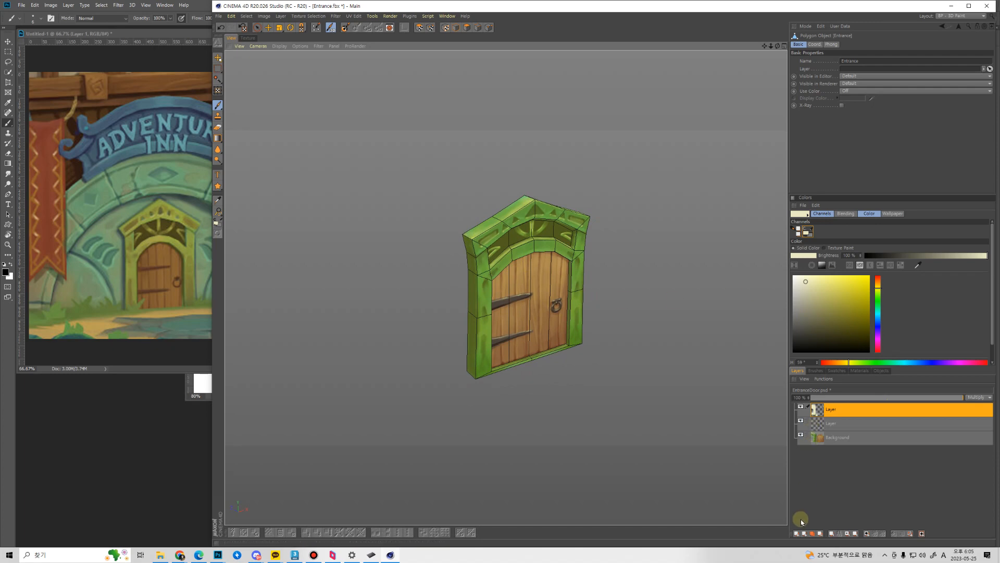
Add another layer on top of the texture and set its blend mode to Overlay.
click(796, 533)
click(979, 397)
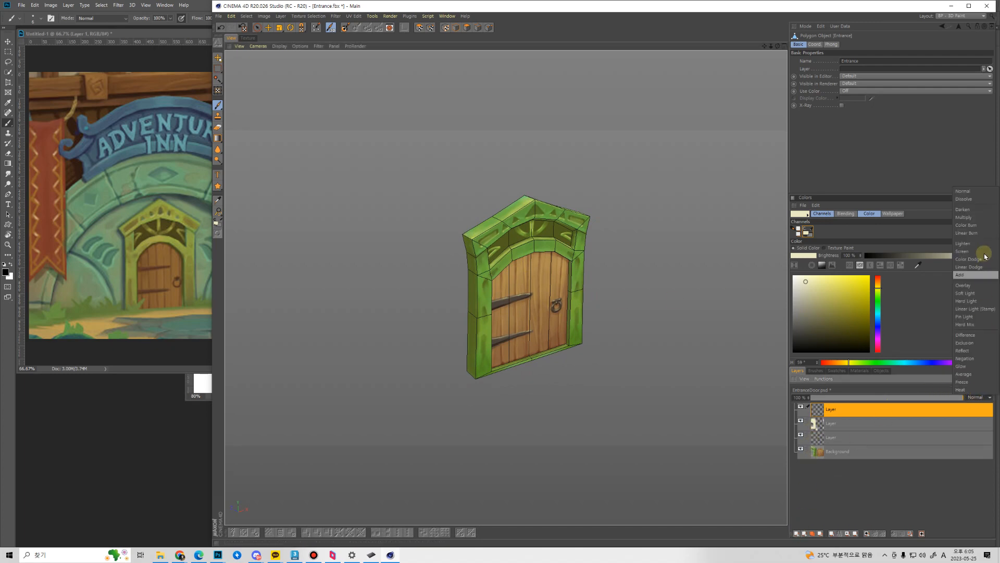
click(976, 286)
Pick a muted orange-tan, brush it over the green frame on the Overlay layer and undo the last stroke.
click(879, 281)
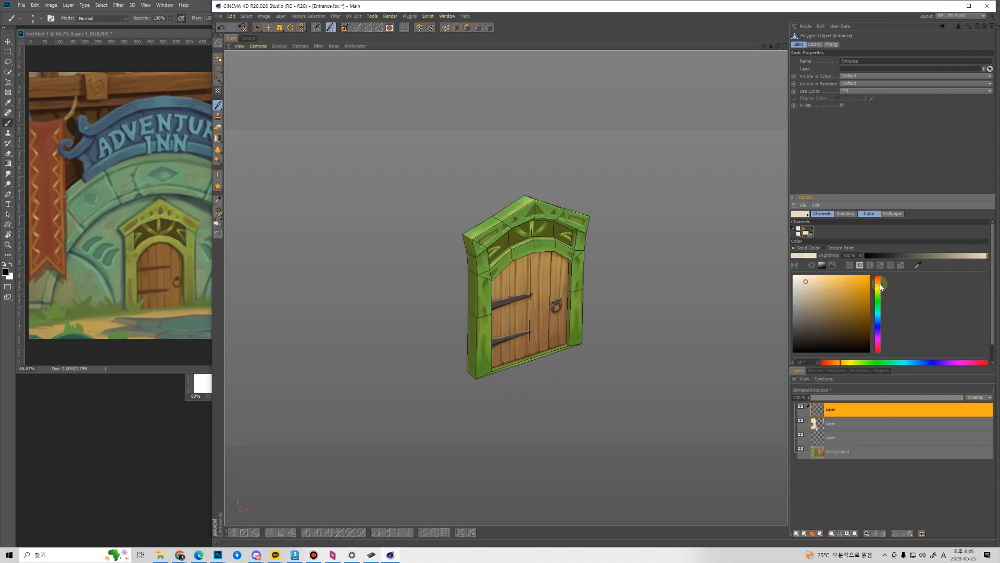
click(820, 300)
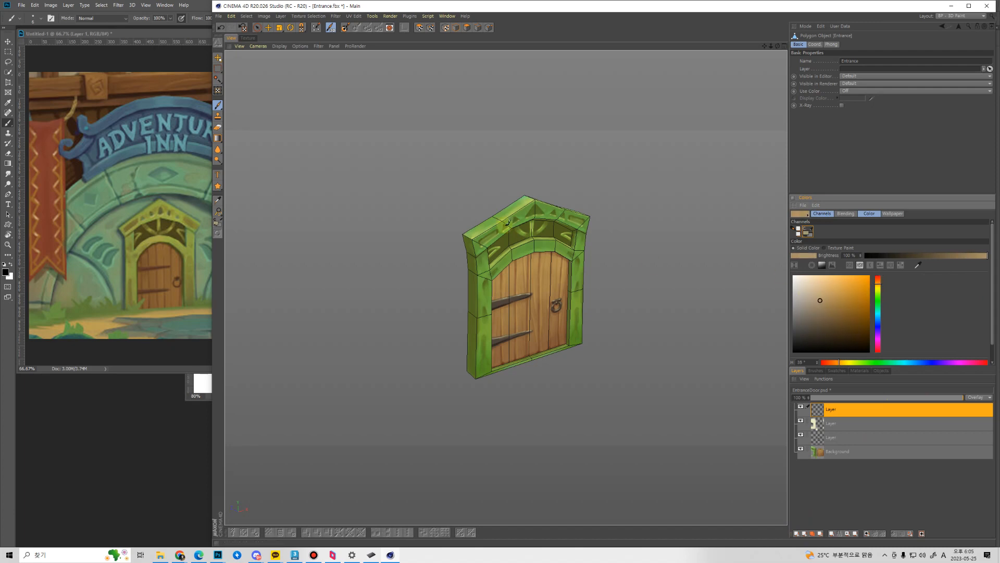
drag(509, 222, 515, 257)
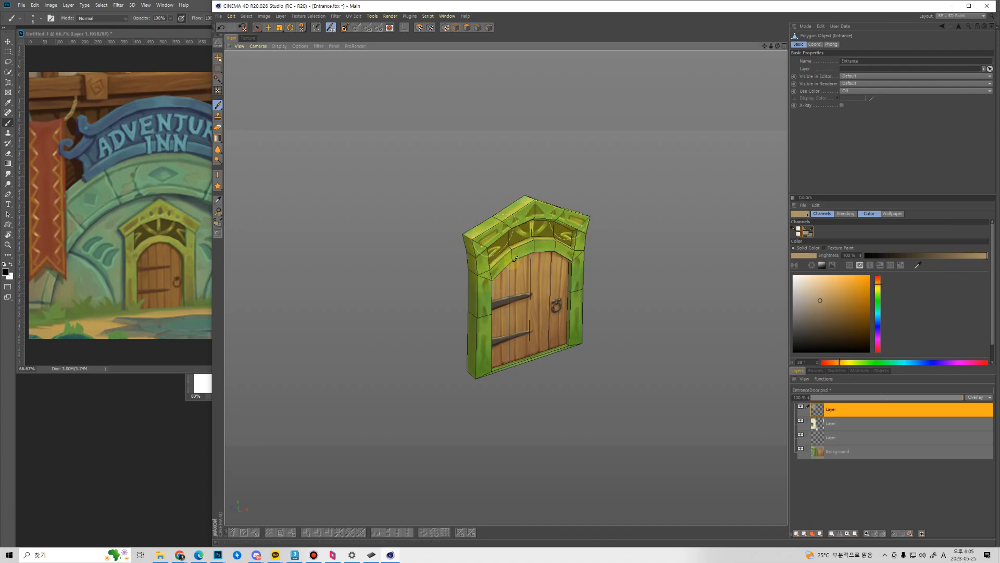
key(ctrl+z)
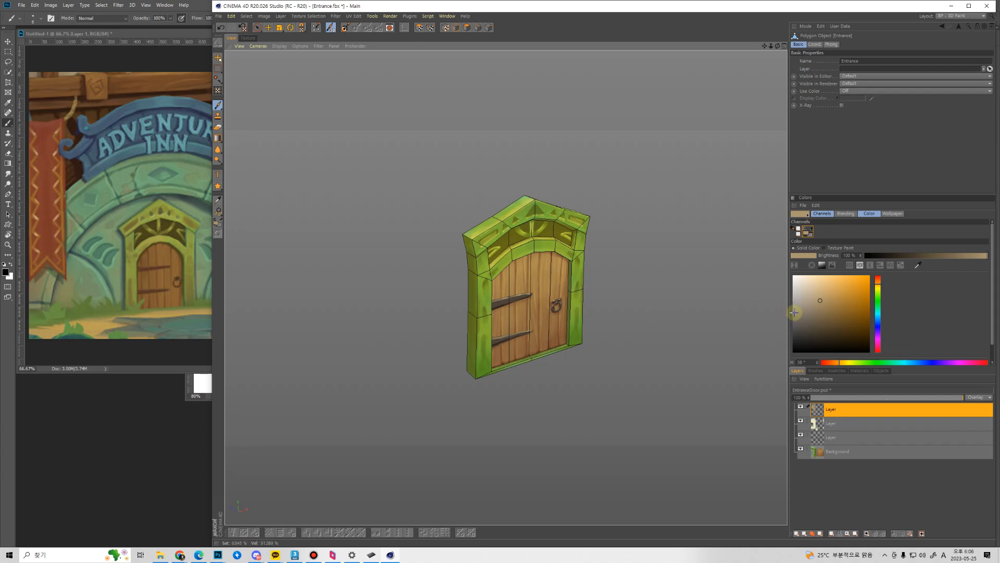
Pick a dark brown and darken the lower ends of the frame's posts on the Overlay layer.
click(802, 342)
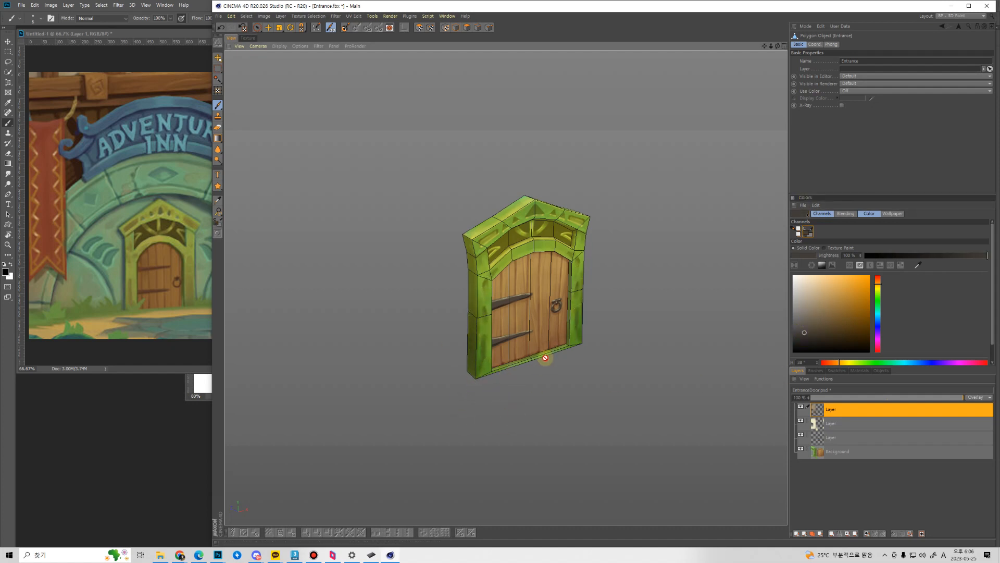
mouse_move(545, 357)
alt+mouse_down()
mouse_move(498, 315)
mouse_move(473, 328)
alt+mouse_up()
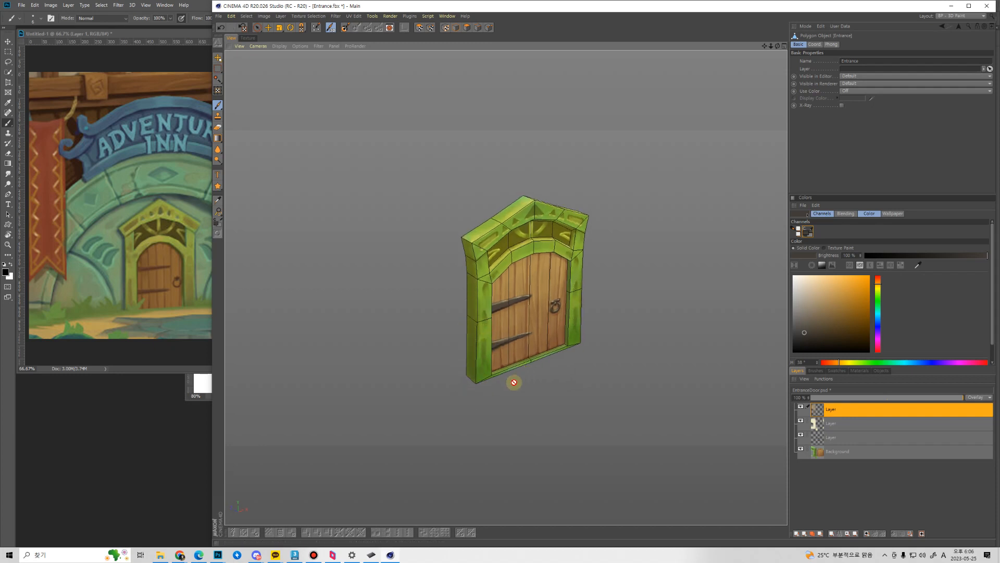
alt+drag(514, 379, 571, 312)
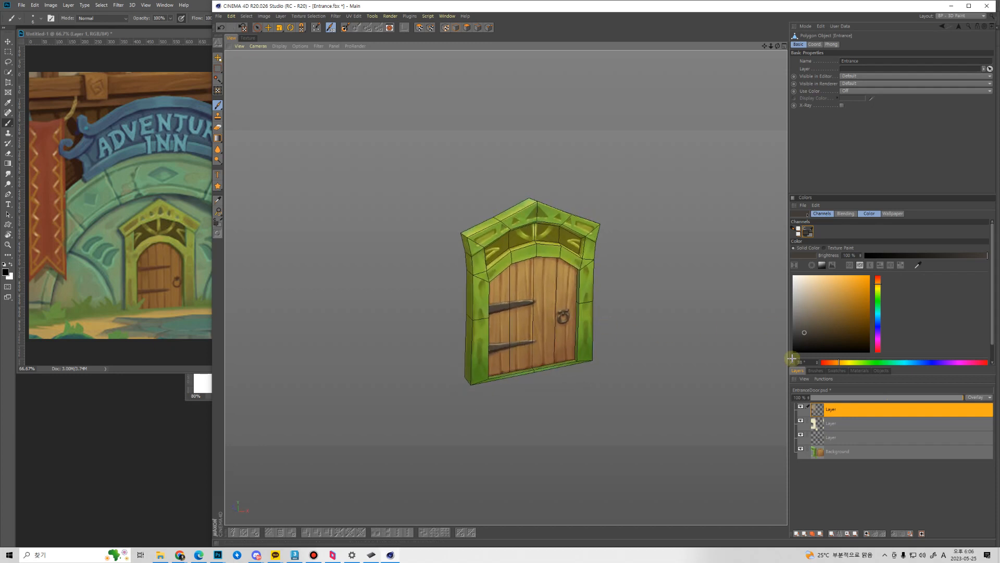
Tint the wooden door with a warm reddish tan and shade its lower planks with a darker reddish brown.
click(821, 309)
drag(828, 300, 817, 295)
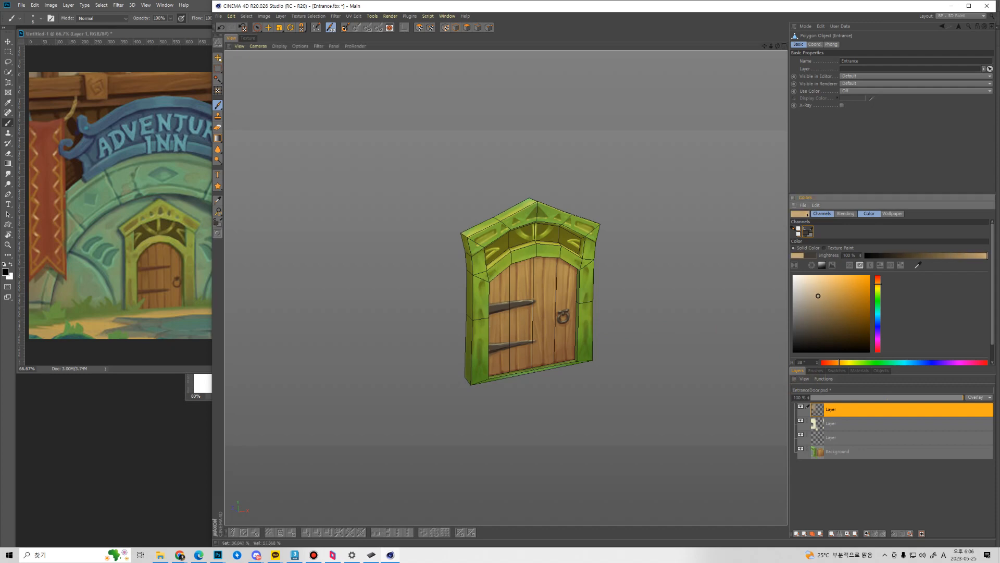
click(878, 281)
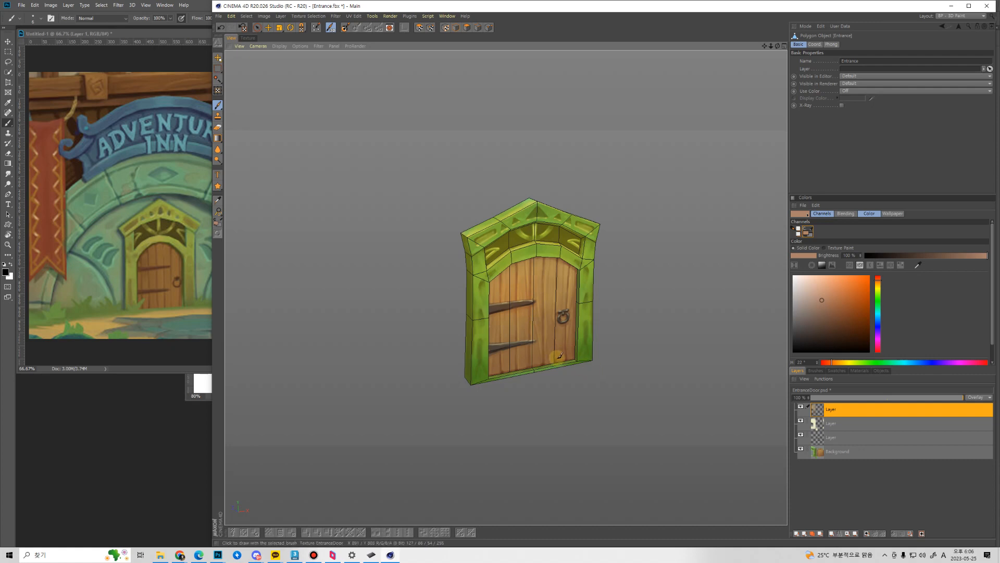
mouse_move(560, 355)
alt+mouse_down()
mouse_move(568, 348)
mouse_move(574, 371)
alt+mouse_up()
drag(829, 305, 831, 311)
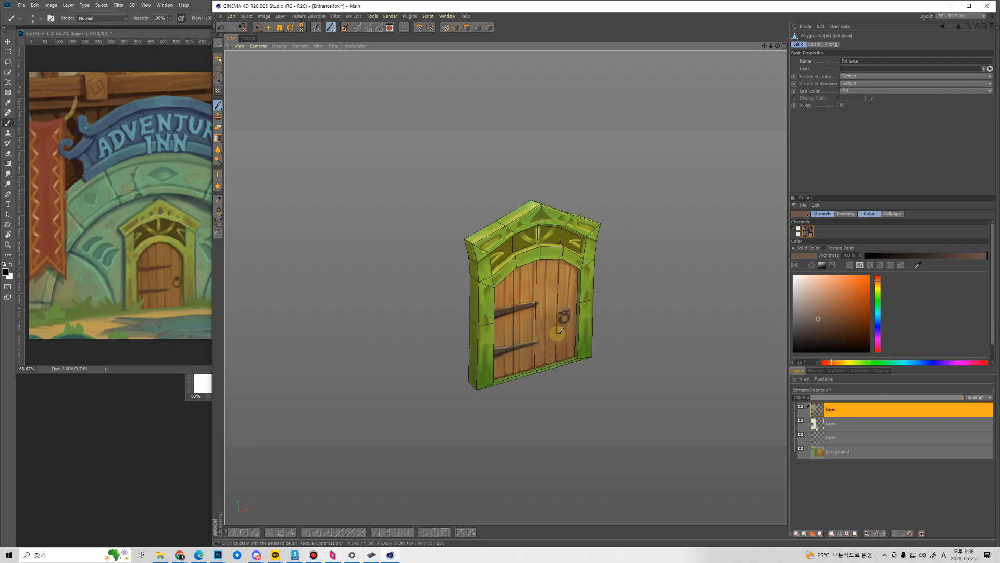
Examine the Overlay tinting on the door and frame up close from the front and at an angle.
alt+drag(560, 329, 548, 322)
alt+right_drag(581, 335, 600, 286)
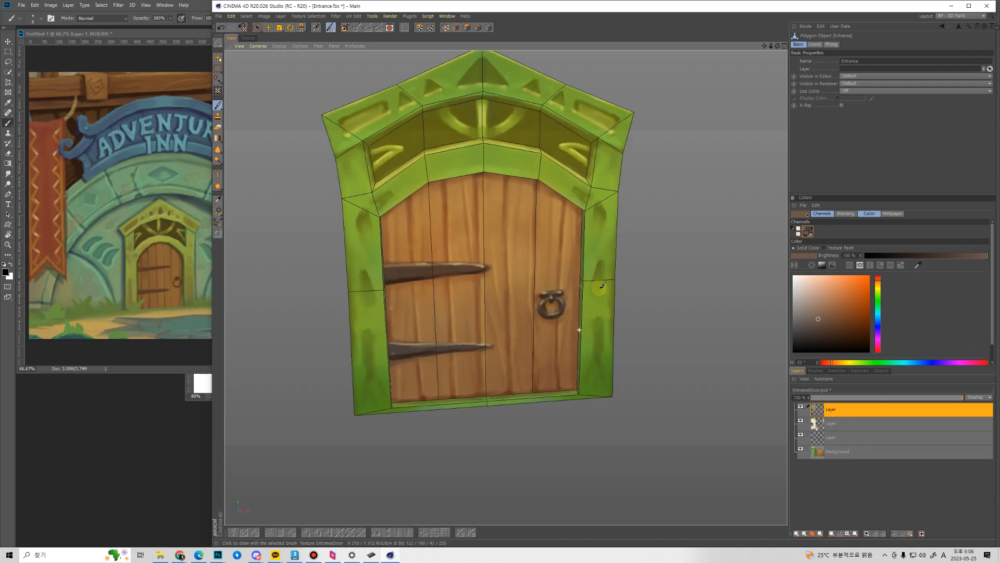
alt+drag(576, 313, 598, 305)
alt+middle_drag(560, 269, 597, 324)
mouse_move(589, 316)
alt+right_down()
mouse_move(563, 333)
mouse_move(578, 323)
alt+right_up()
alt+middle_drag(587, 315, 568, 322)
alt+drag(568, 323, 547, 321)
alt+right_drag(552, 360, 556, 358)
alt+drag(570, 347, 558, 304)
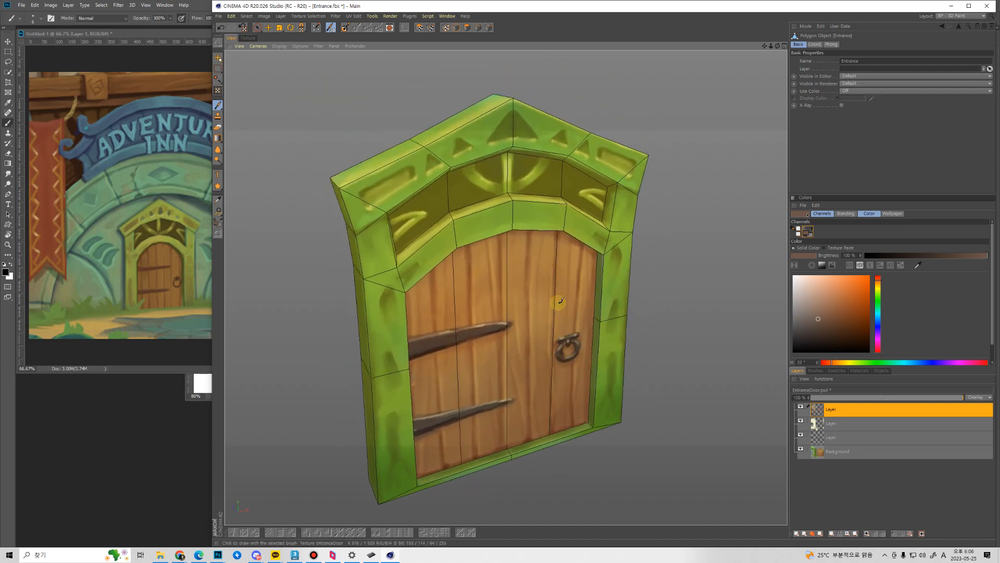
Switch the viewport to a display mode without wireframe lines and place the model beside the concept art for comparison.
click(279, 46)
click(333, 89)
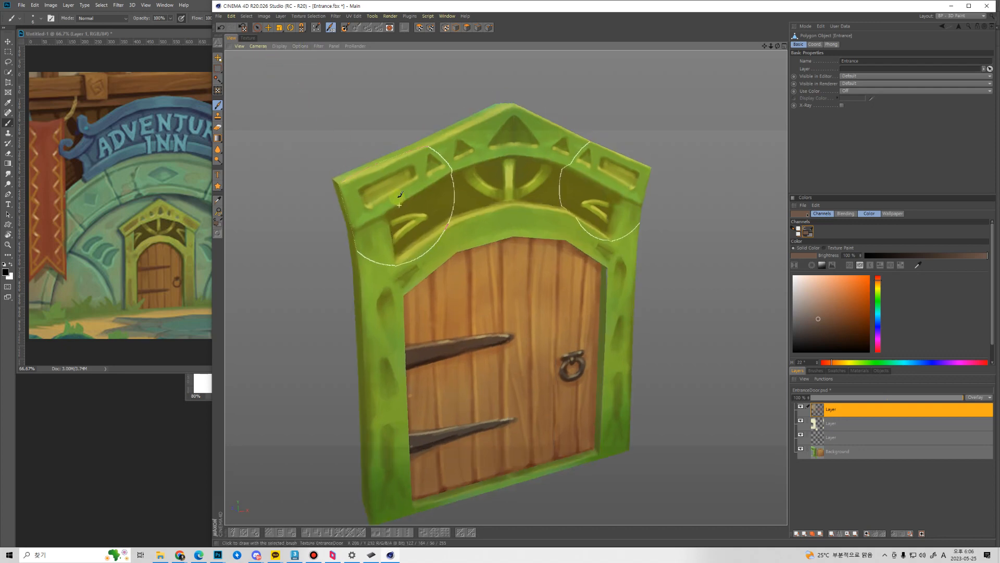
alt+middle_drag(505, 299, 508, 256)
alt+right_drag(441, 252, 447, 284)
alt+middle_drag(500, 263, 364, 250)
alt+right_drag(392, 263, 409, 273)
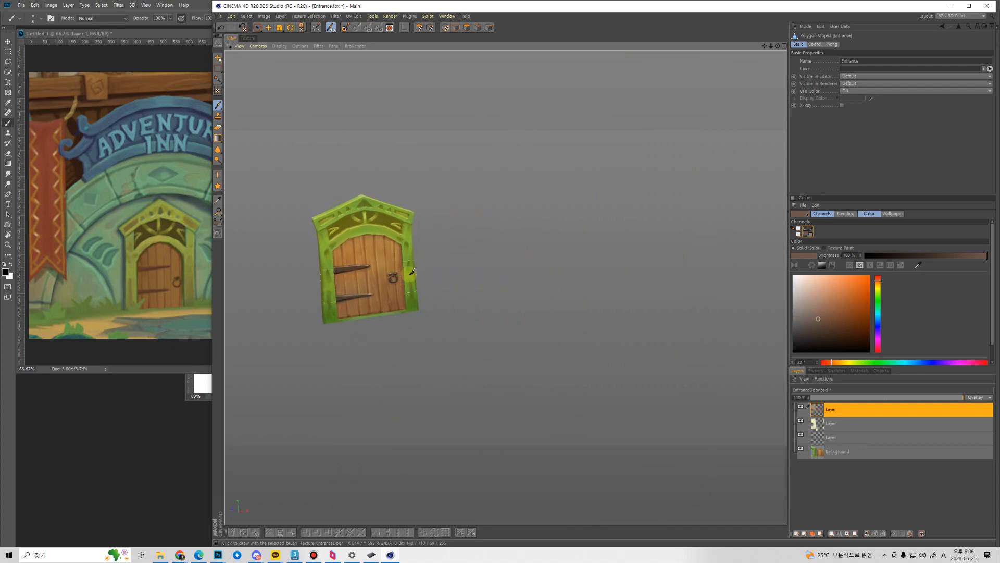
alt+middle_drag(412, 271, 375, 260)
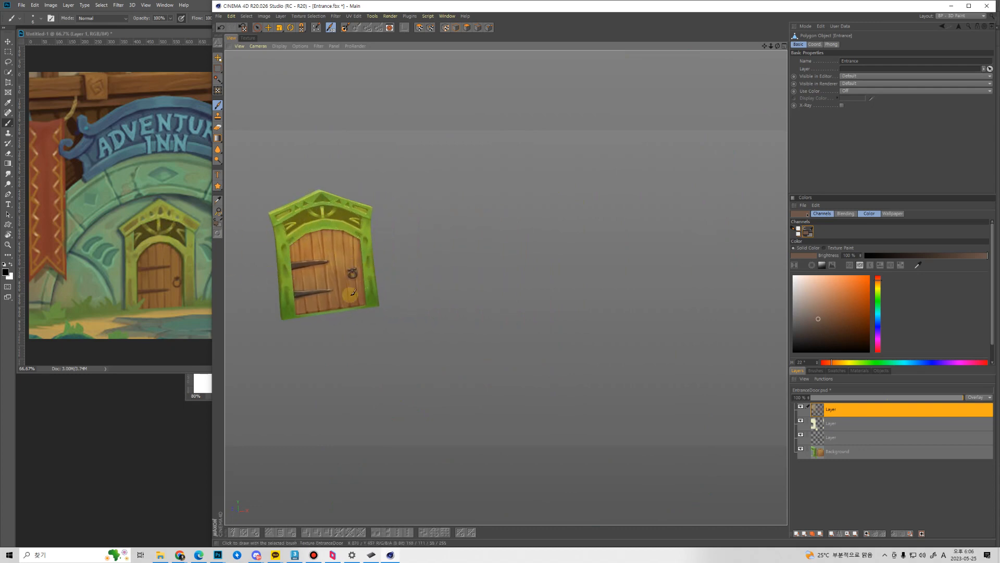
Examine the finished door and frame without wireframe from several angles and distances.
alt+drag(411, 314, 521, 301)
alt+middle_drag(417, 298, 498, 379)
alt+drag(498, 378, 522, 294)
alt+drag(524, 365, 532, 325)
alt+right_drag(532, 325, 525, 319)
alt+right_drag(524, 319, 527, 355)
alt+middle_drag(553, 357, 584, 351)
alt+drag(586, 347, 581, 322)
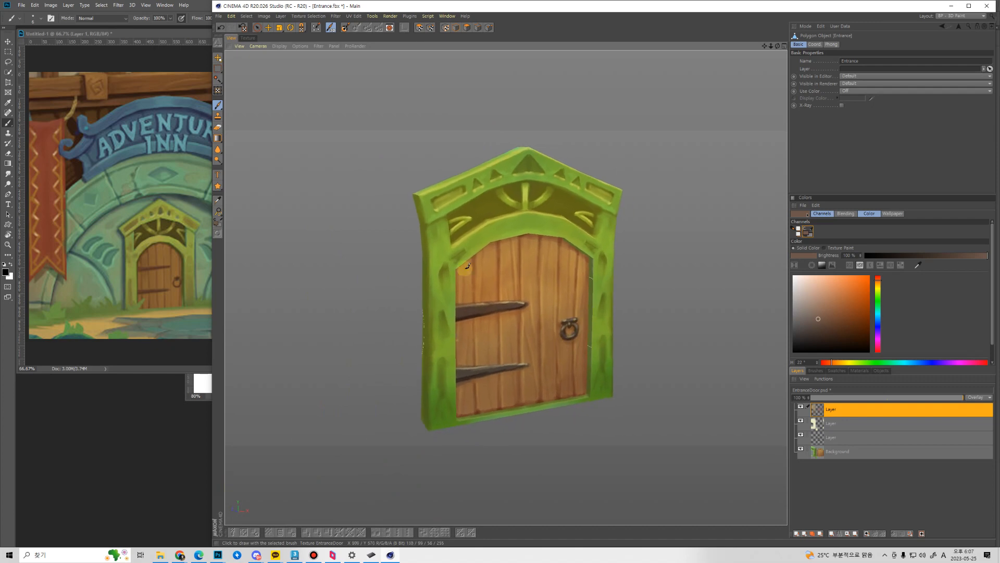
click(314, 554)
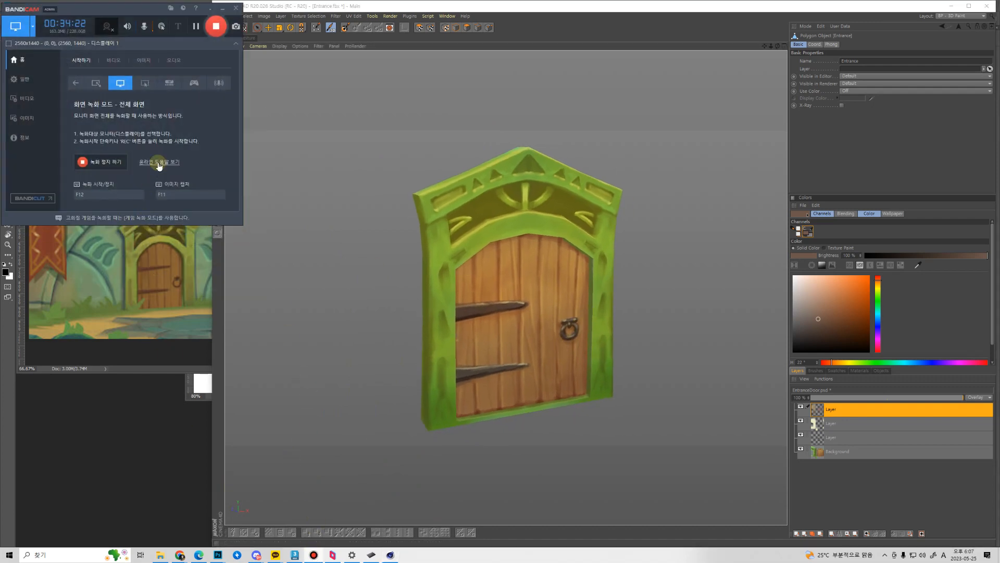